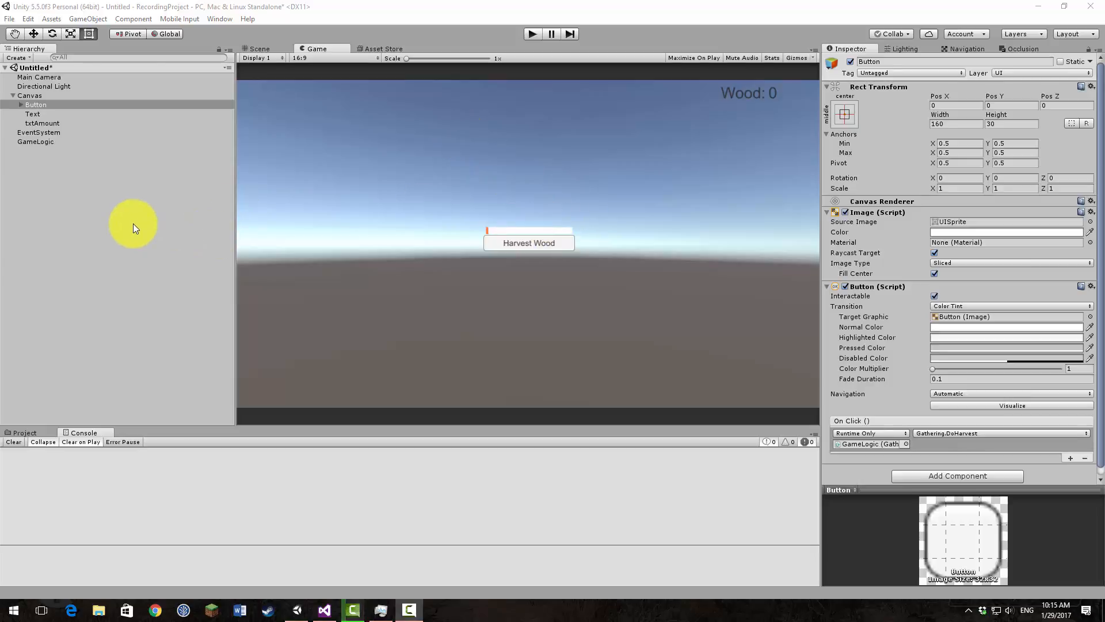
Step: Review the project assets, the importable standard packages such as Environment, and the Necromancer GUI download in the Asset Store
click(21, 434)
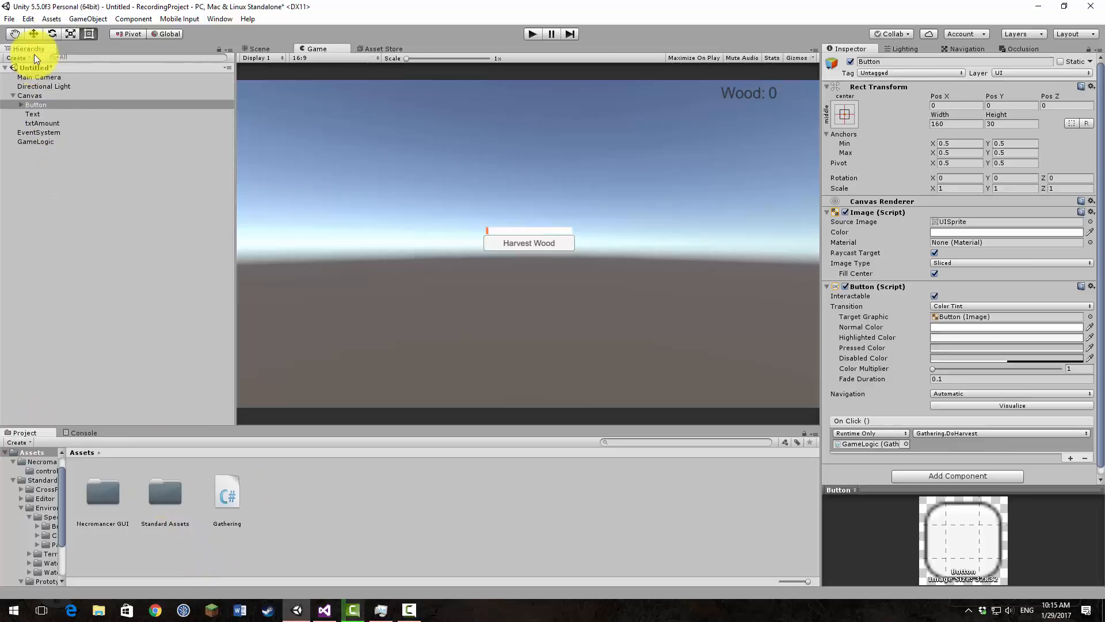
click(49, 19)
mouse_move(113, 119)
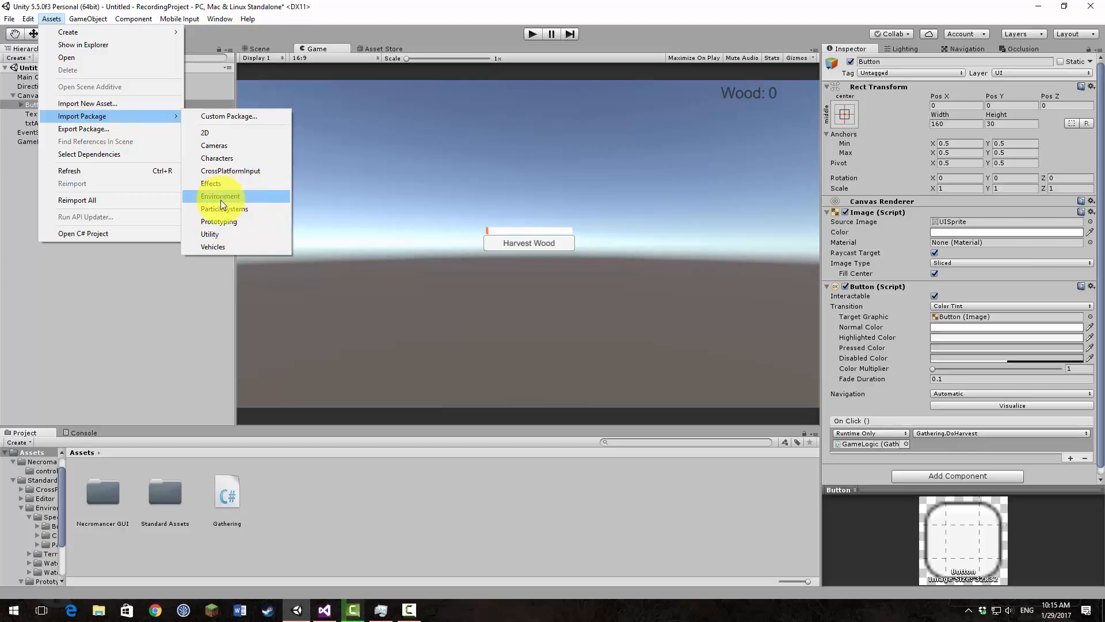
click(188, 295)
click(378, 49)
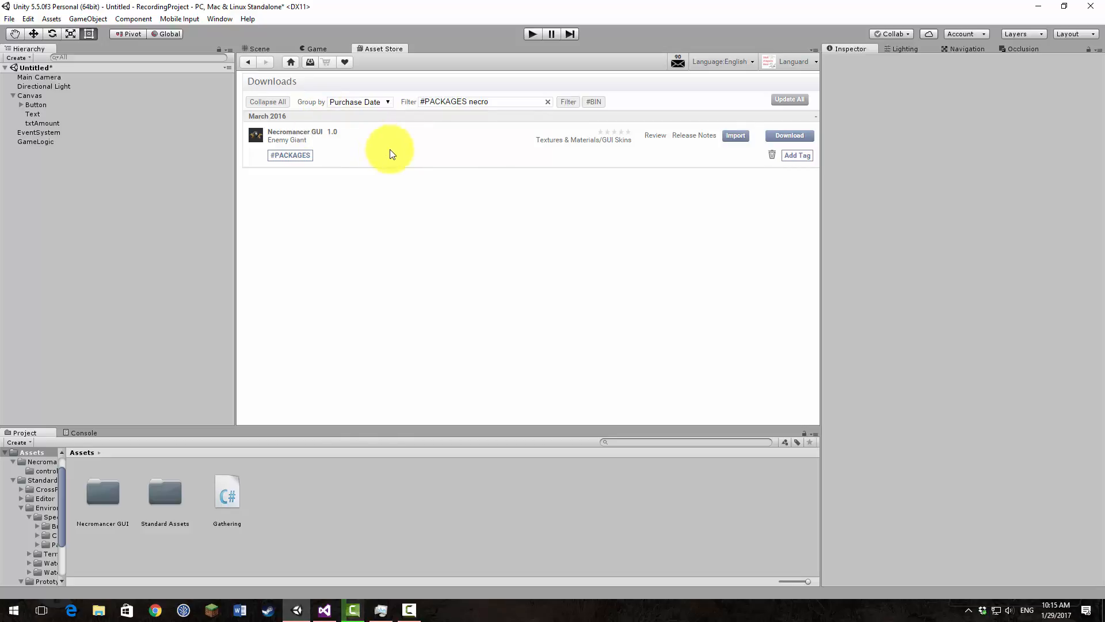
click(314, 49)
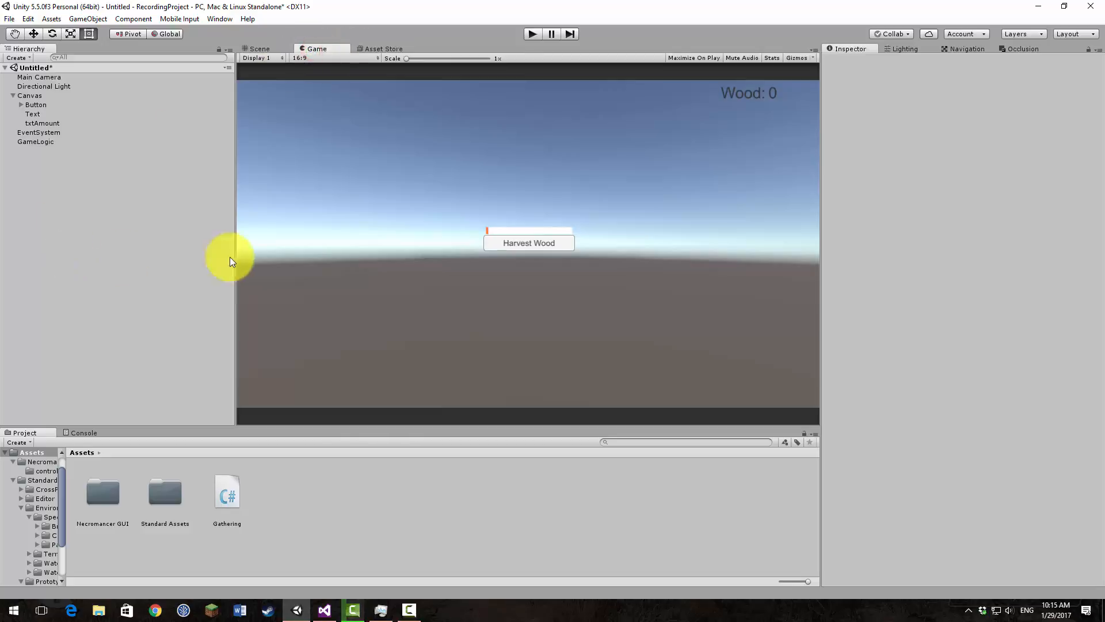
Step: Add a 3D Terrain object to the scene and show it framed in the Scene view with 2D mode off
click(271, 50)
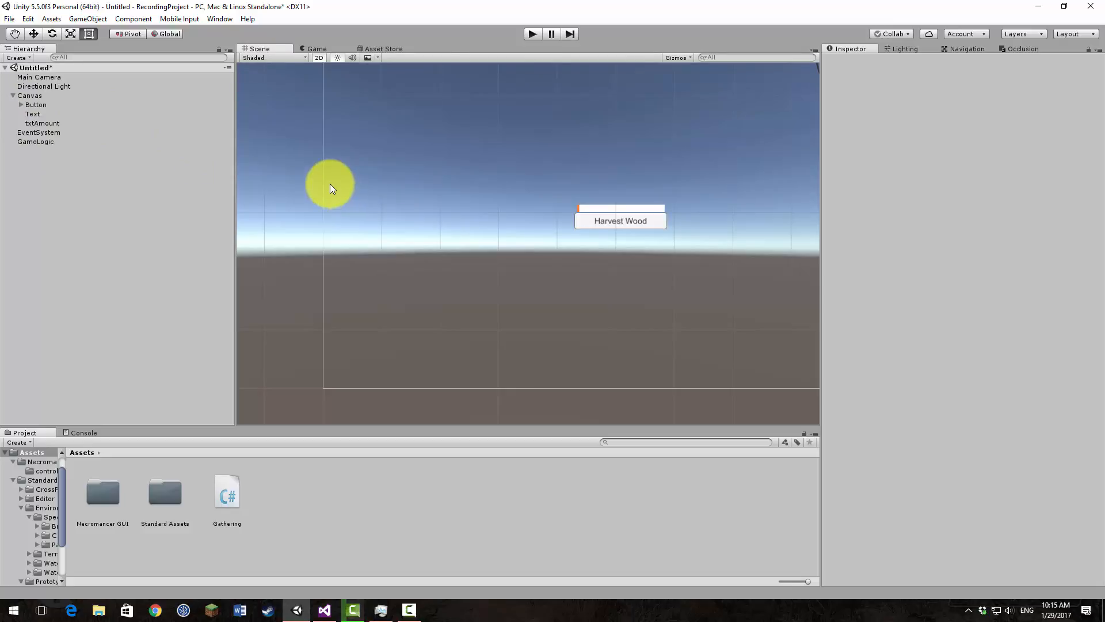
click(106, 19)
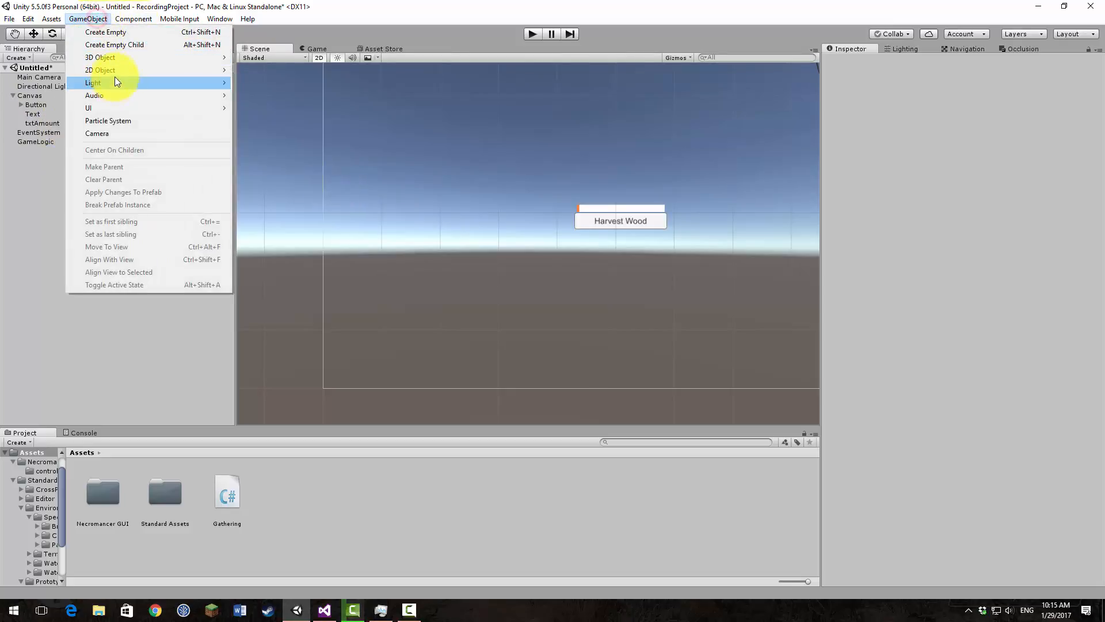
mouse_move(116, 57)
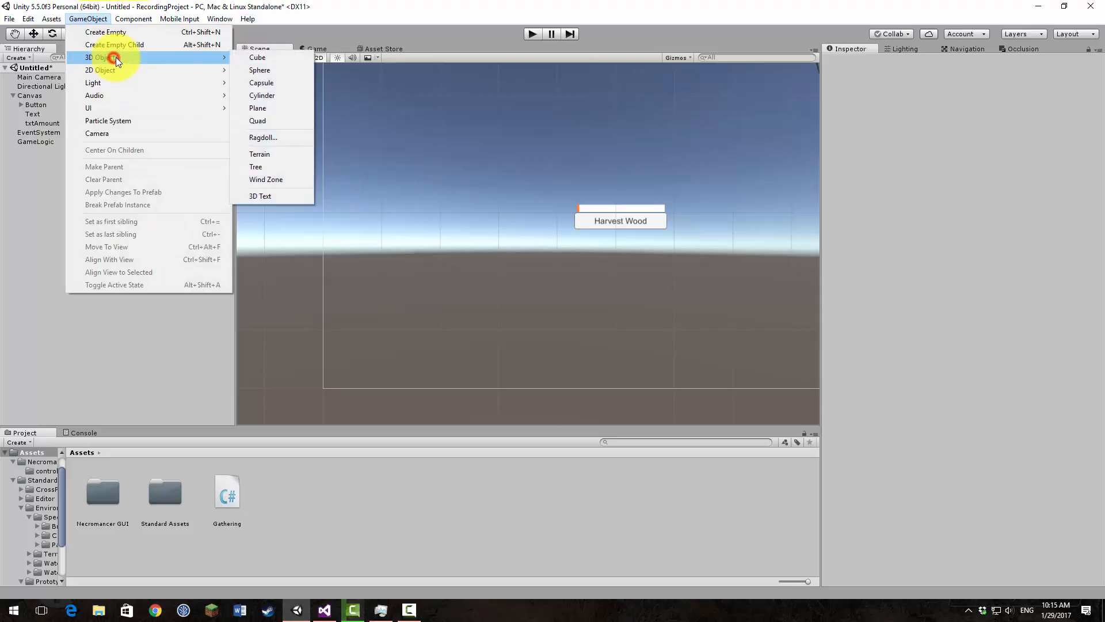
click(282, 153)
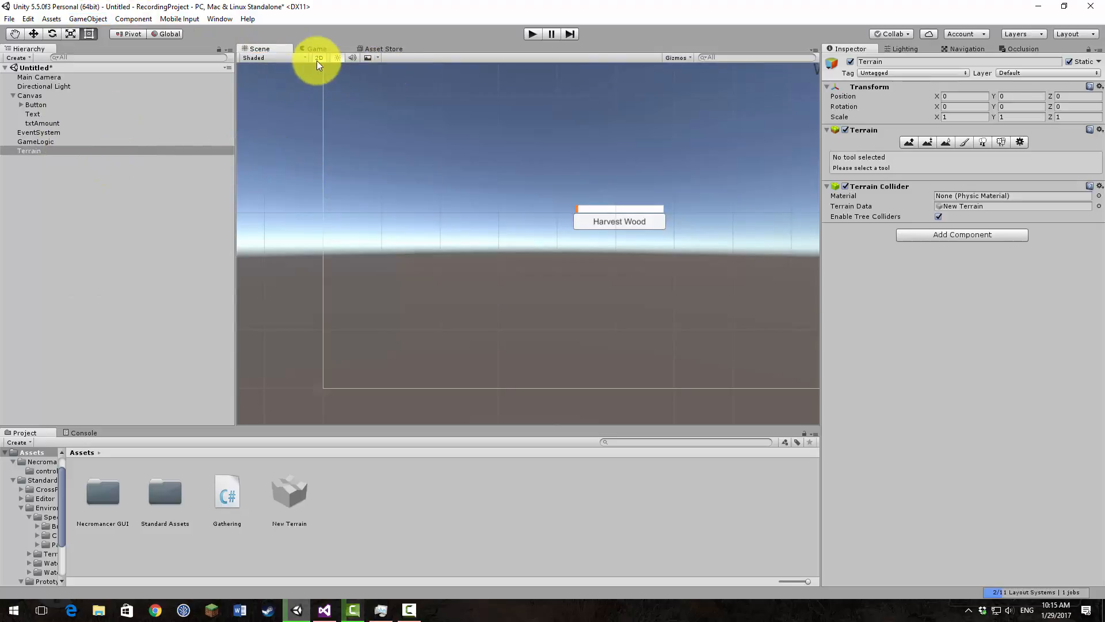
click(319, 57)
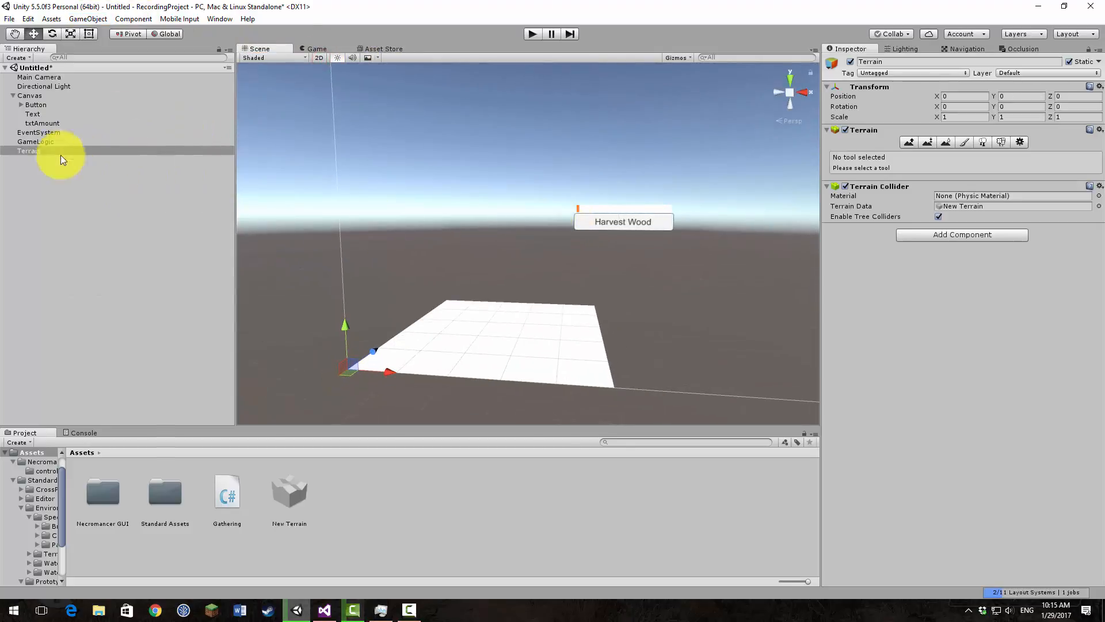
double_click(37, 148)
alt+drag(564, 219, 616, 276)
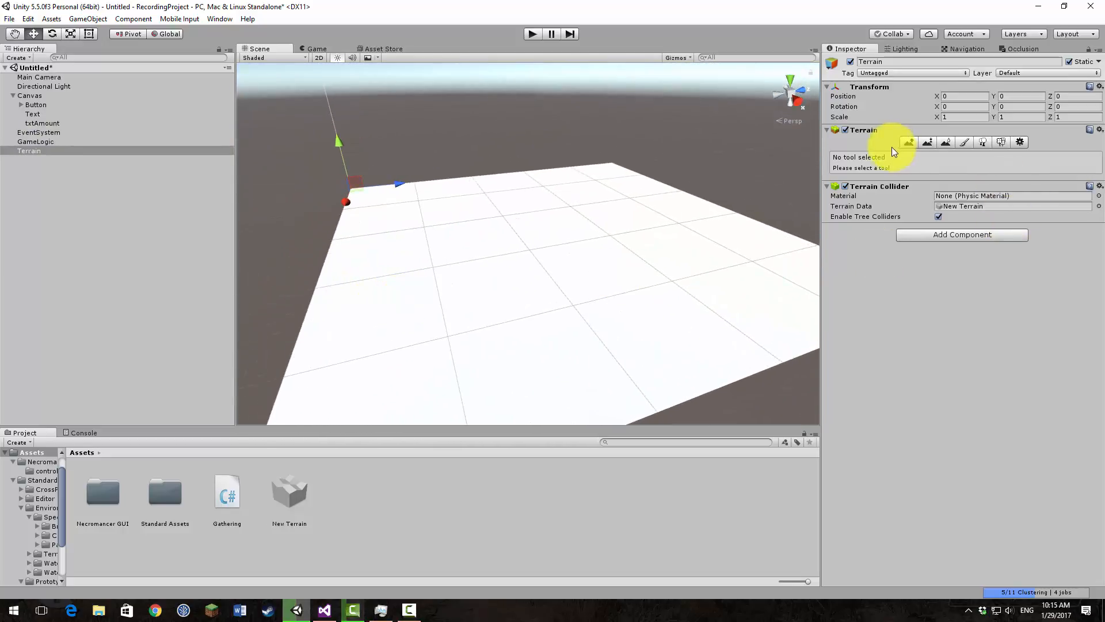
Step: Raise the terrain lightly near its far edge using the large solid round brush at brush size 100
click(915, 143)
click(897, 199)
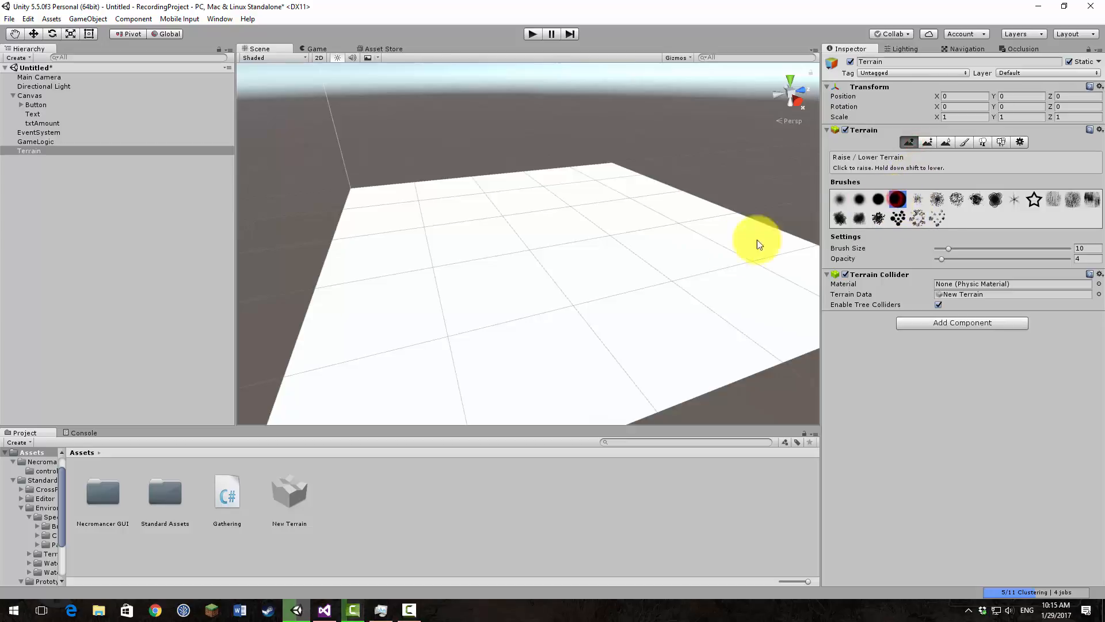
drag(949, 248, 1096, 250)
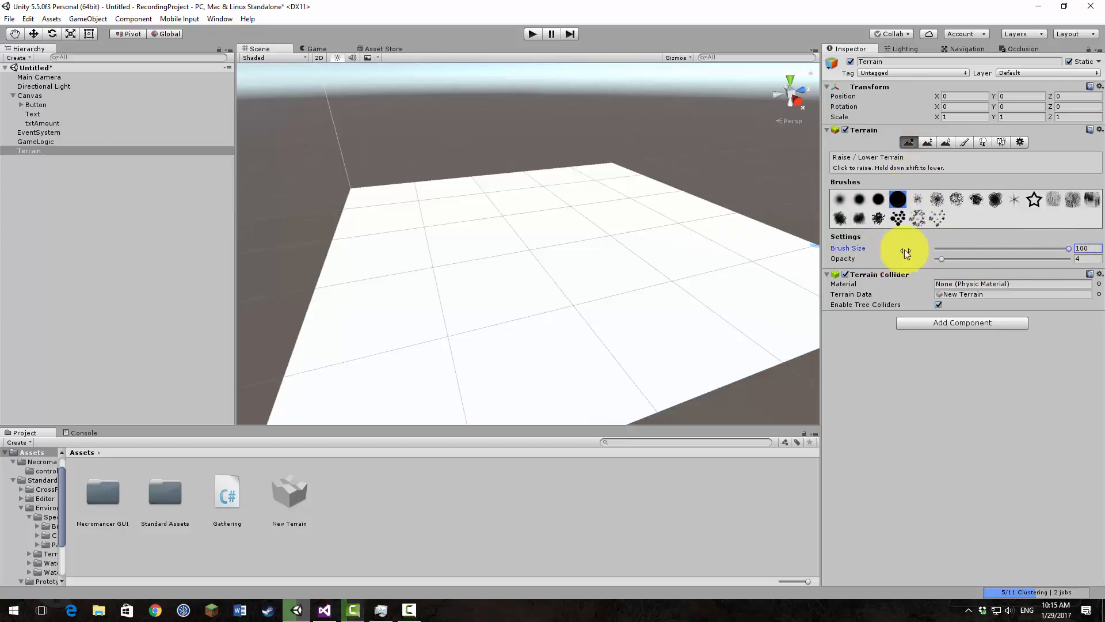
click(609, 178)
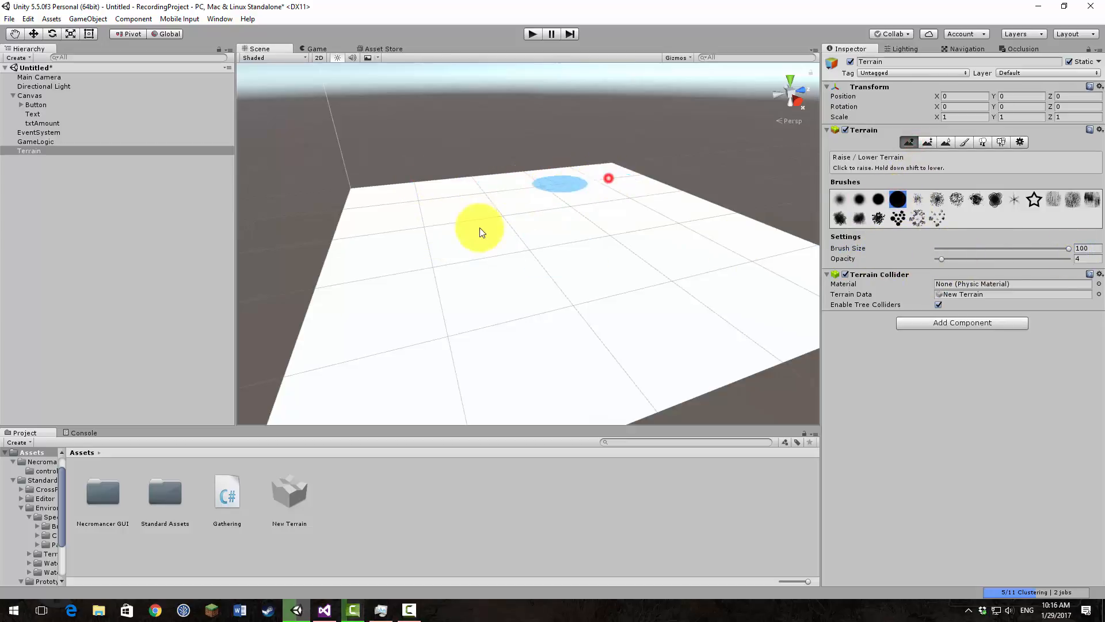
click(559, 200)
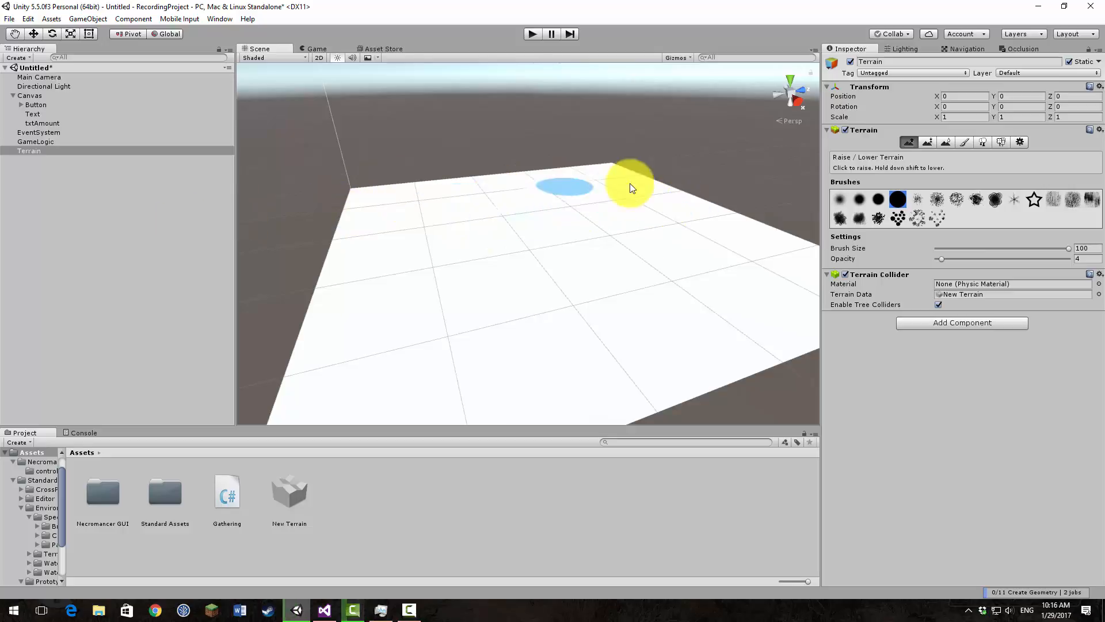
Step: Add GrassHillAlbedo as the terrain's base paint texture with a tiling size of 7 by 7
click(964, 142)
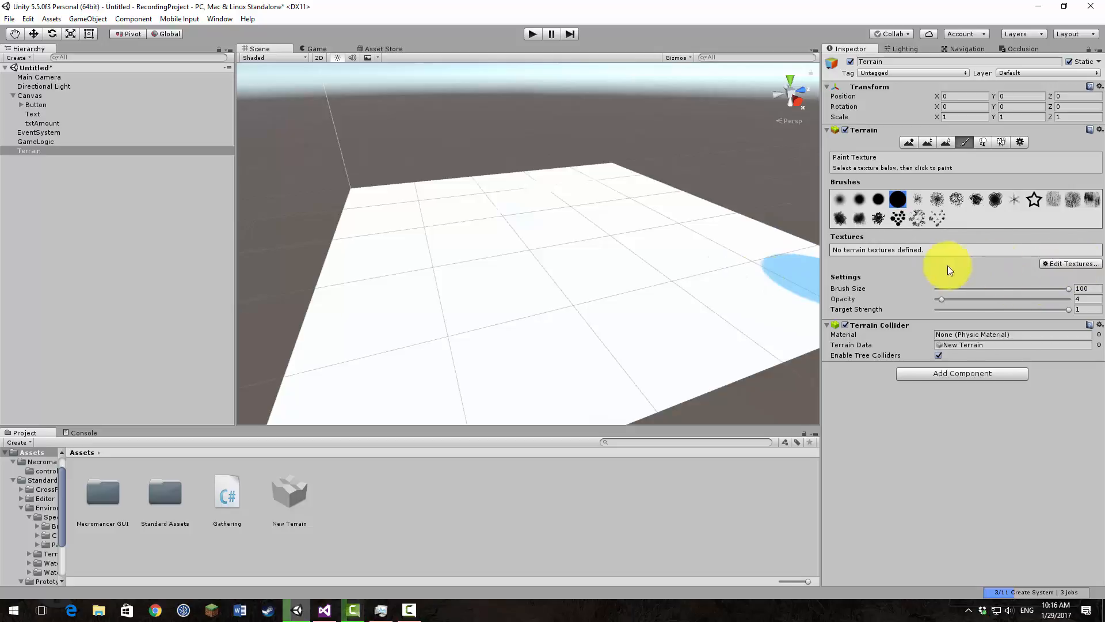
click(1066, 264)
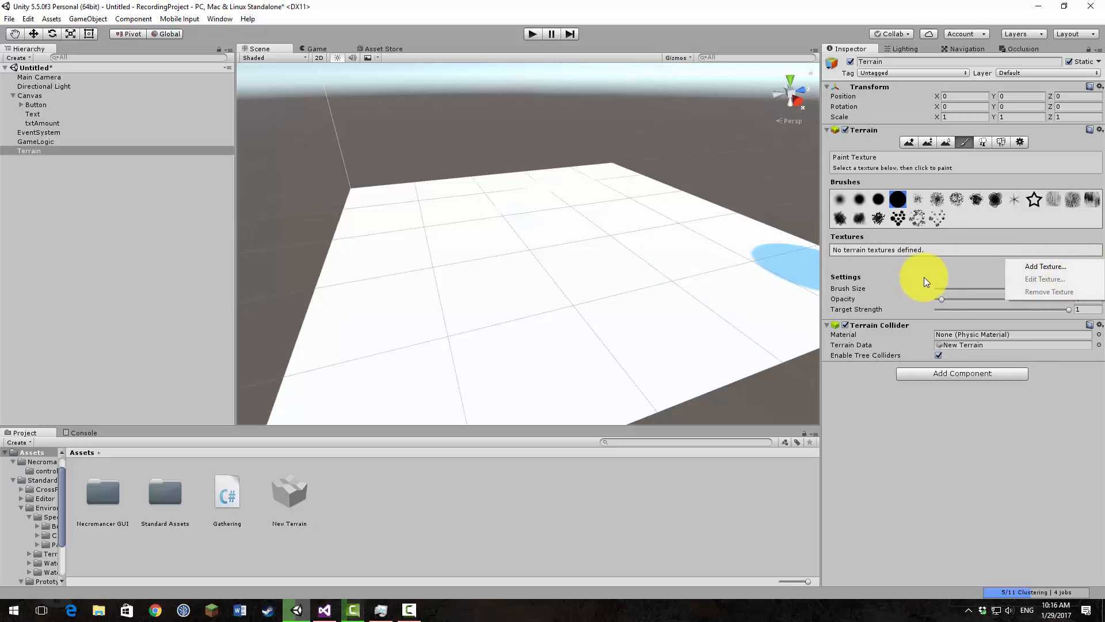
click(1067, 267)
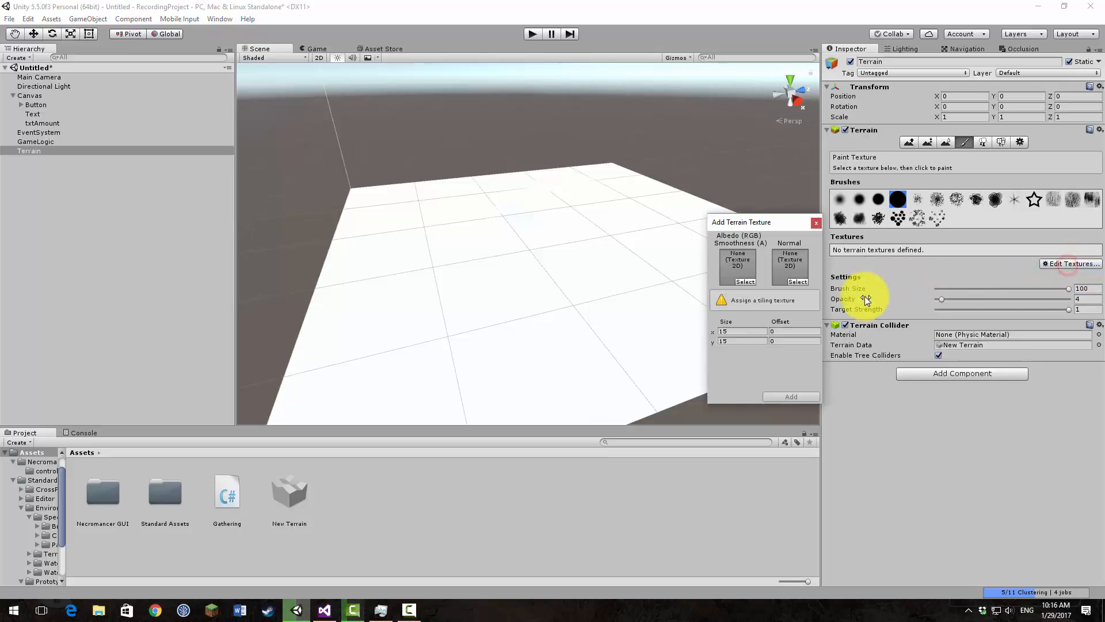
click(752, 280)
text(grass)
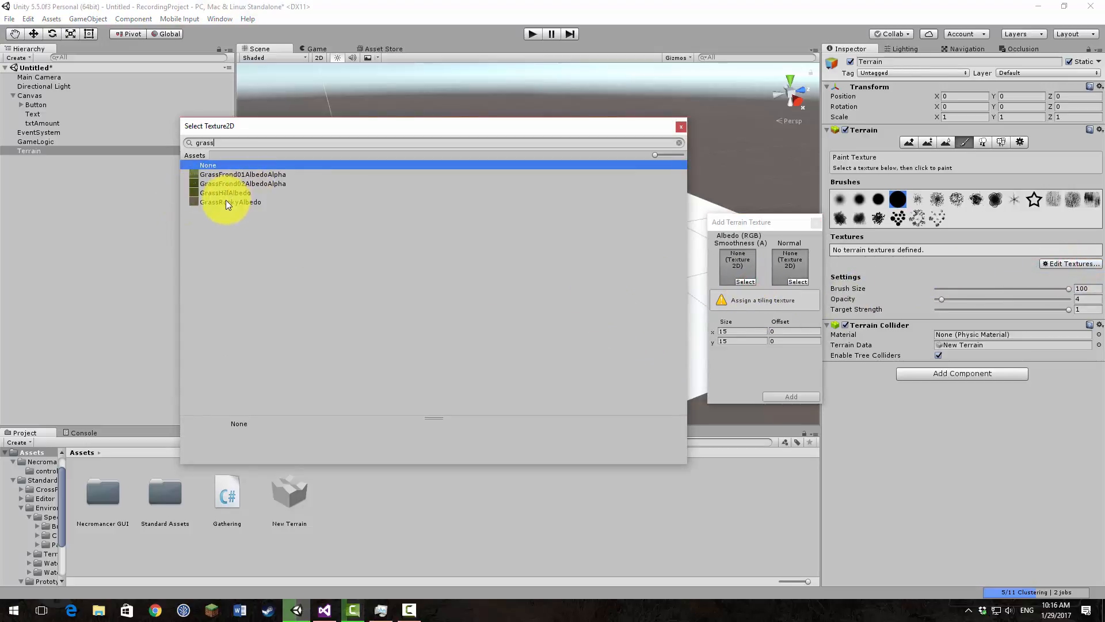
click(207, 194)
double_click(222, 191)
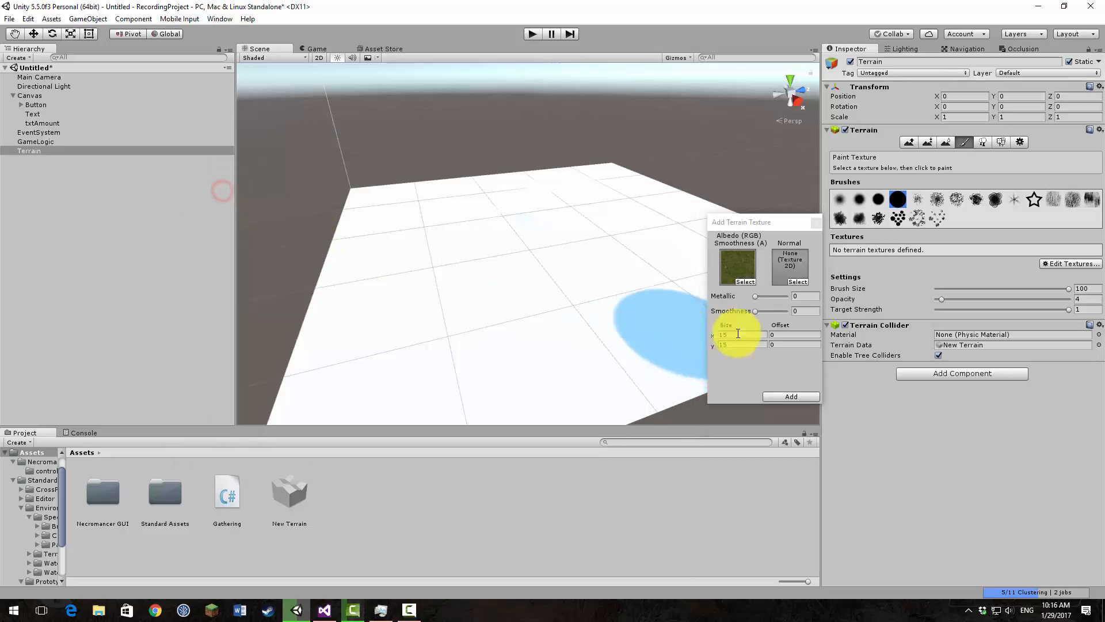
click(749, 333)
text(7)
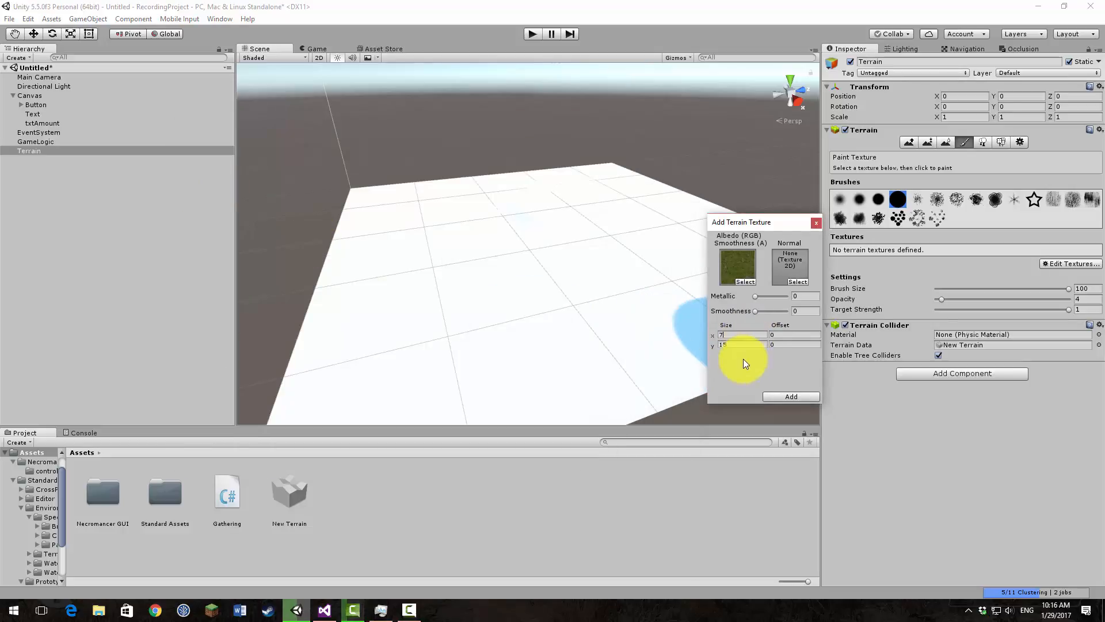
click(742, 344)
text(7)
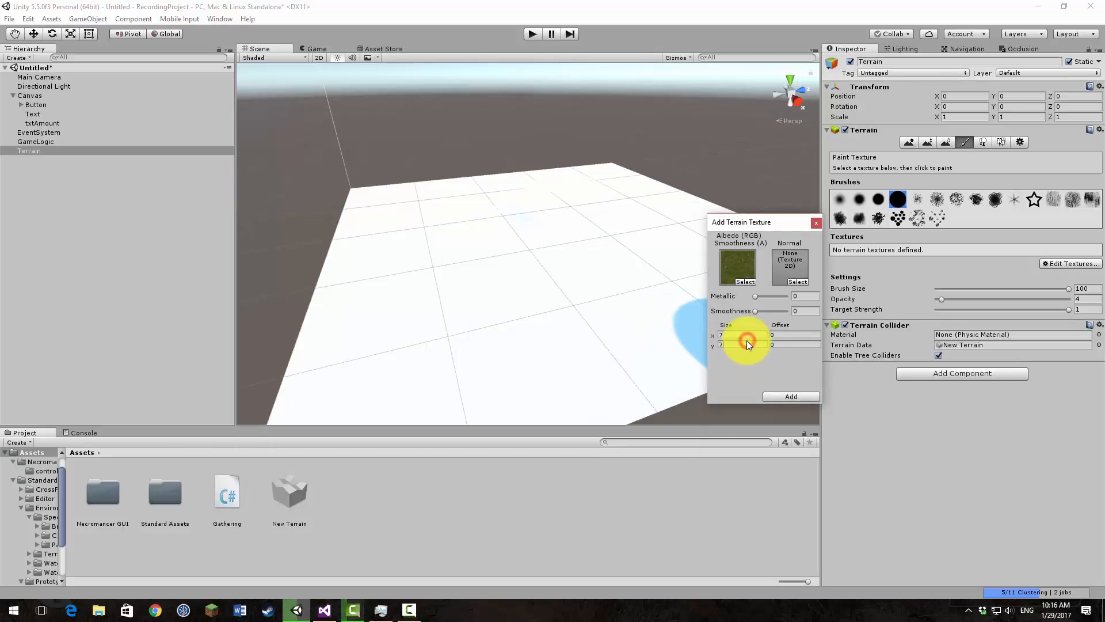
click(792, 397)
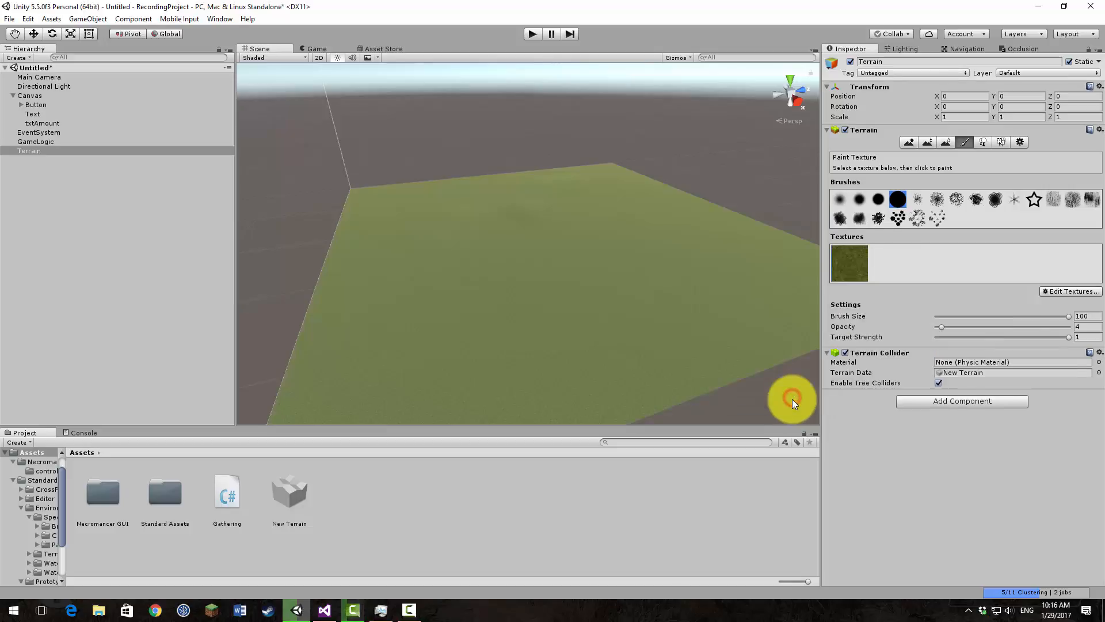
Step: Add CliffAlbedoSpecular as a second terrain texture with a tiling size of 25 by 25
click(1072, 290)
click(1059, 295)
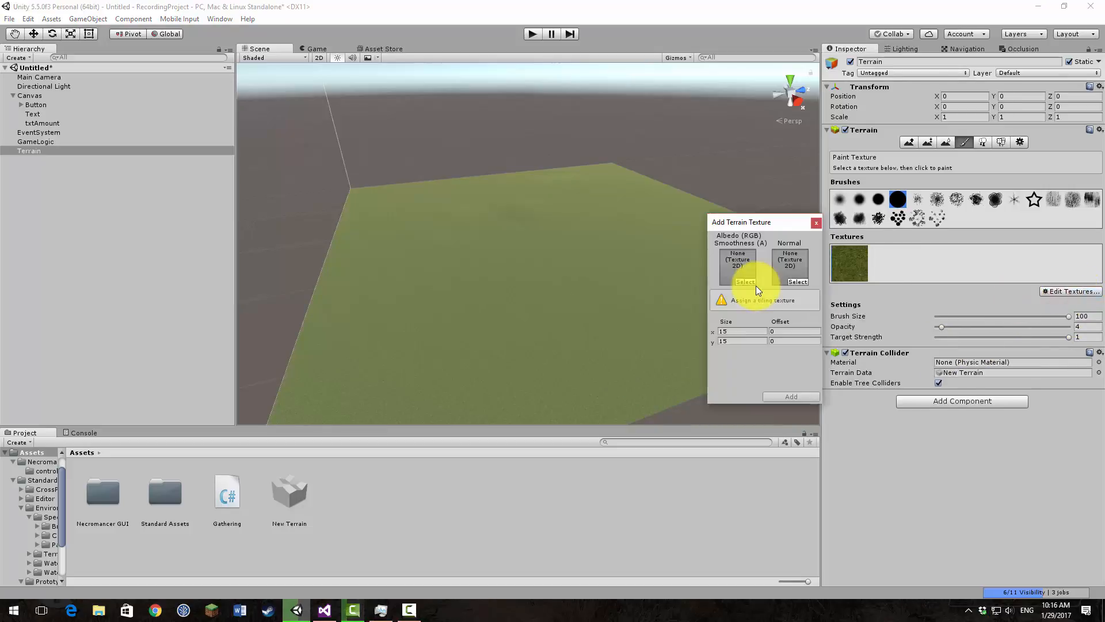
click(745, 281)
text(cliff)
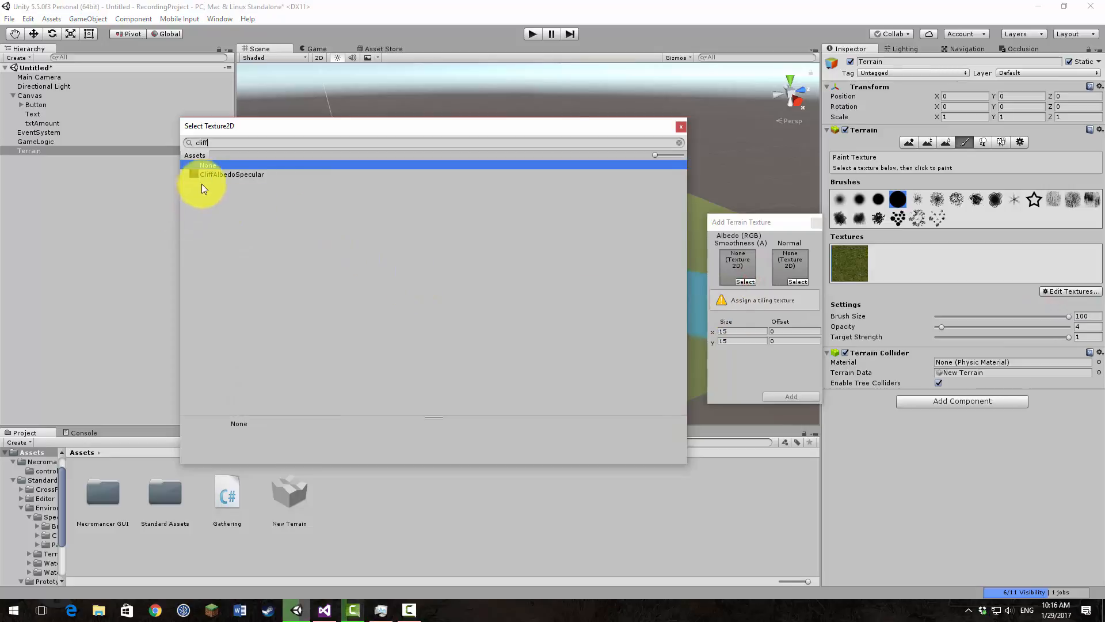
double_click(230, 172)
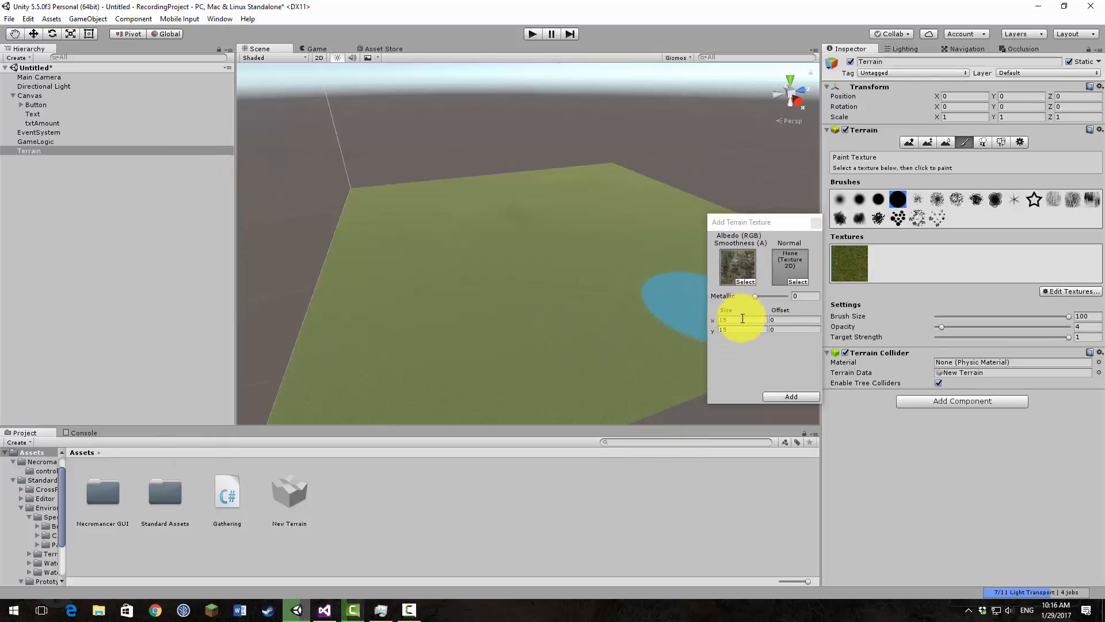
click(741, 319)
text(25)
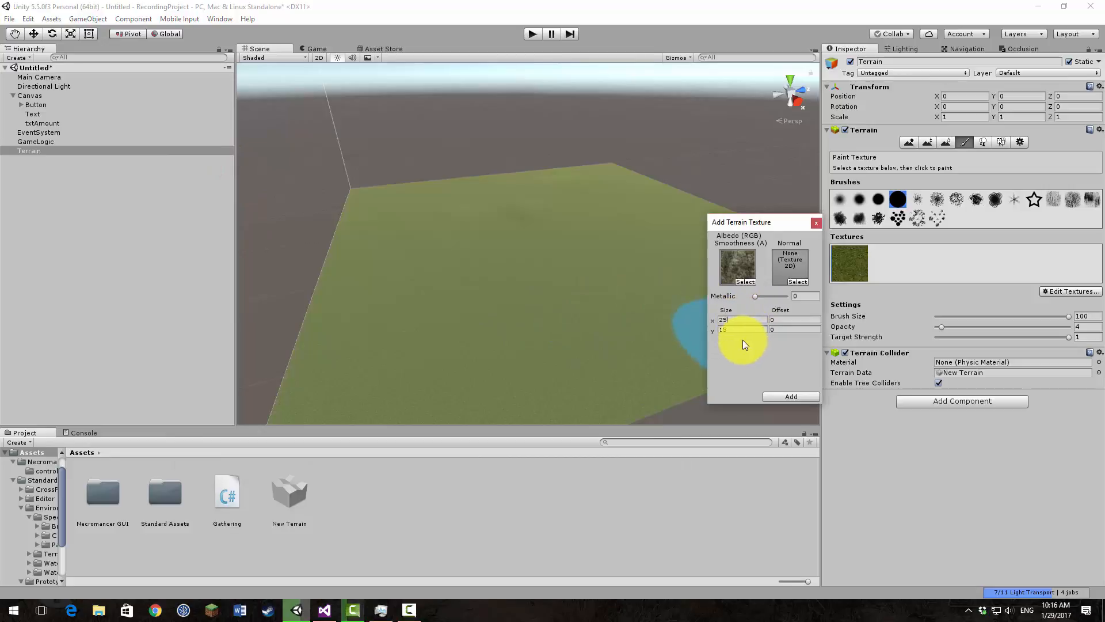
click(737, 327)
text(25)
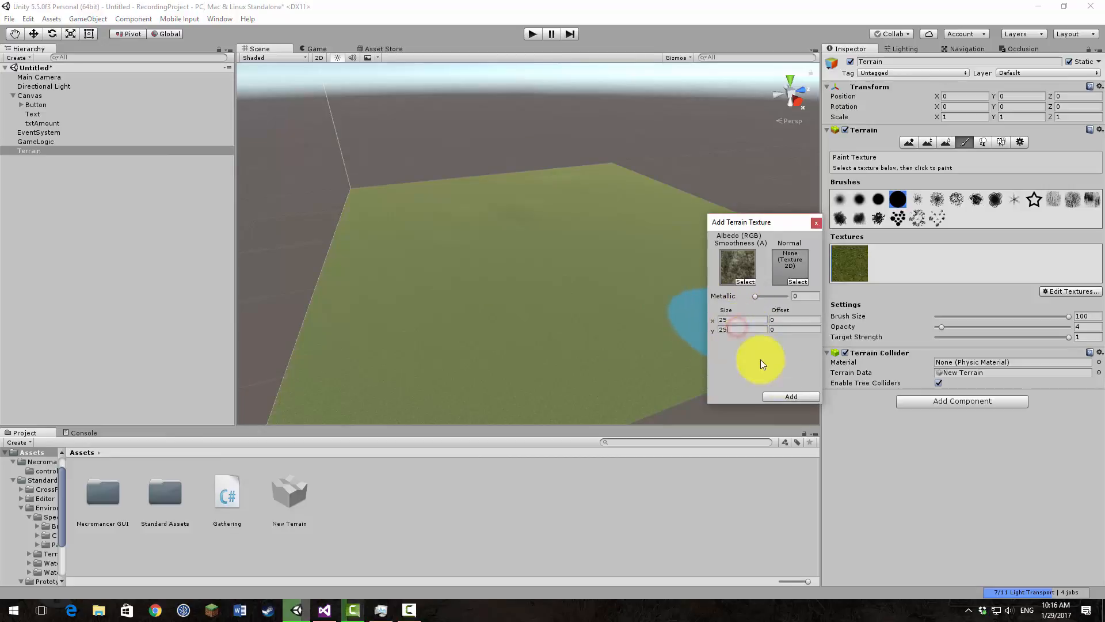
click(804, 397)
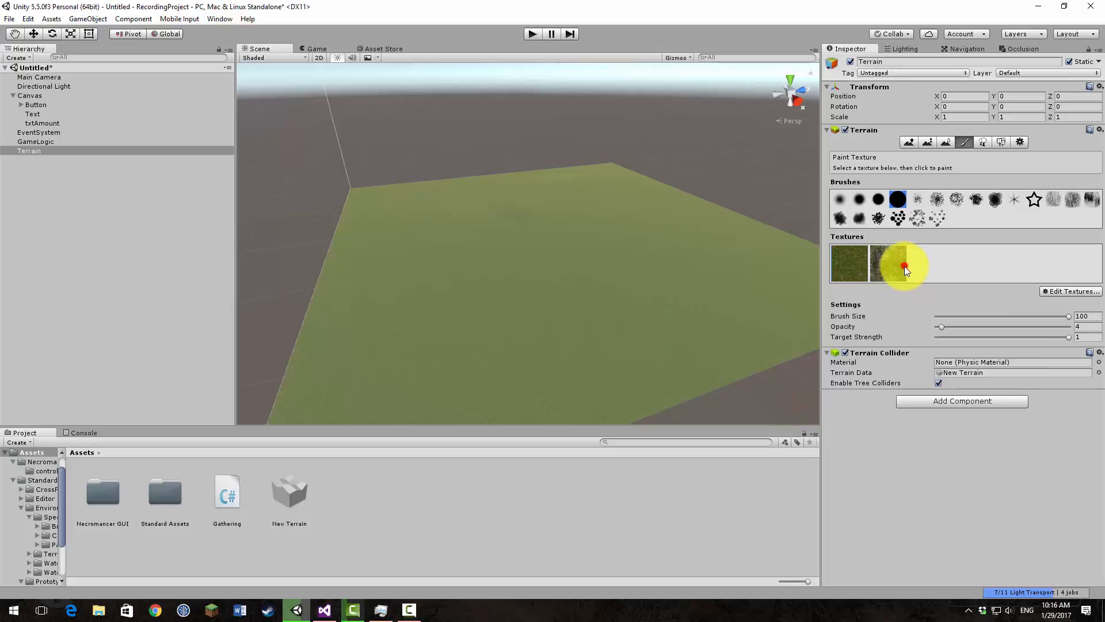
Step: Add GrassRockyAlbedo as a third terrain texture with a tiling size of 10 by 10
click(1059, 290)
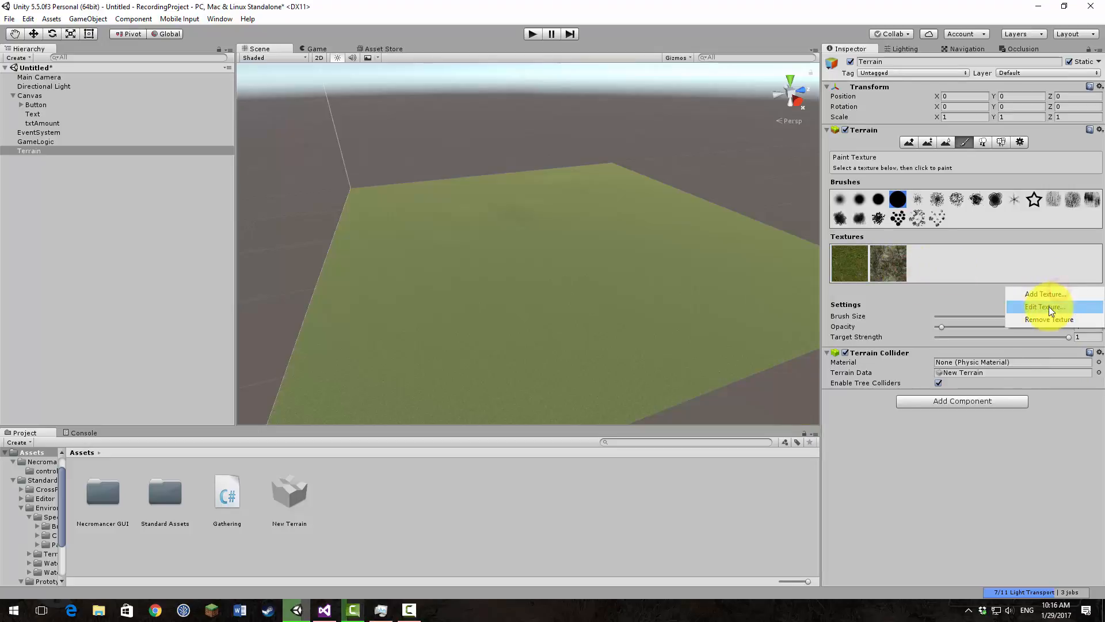
click(1049, 296)
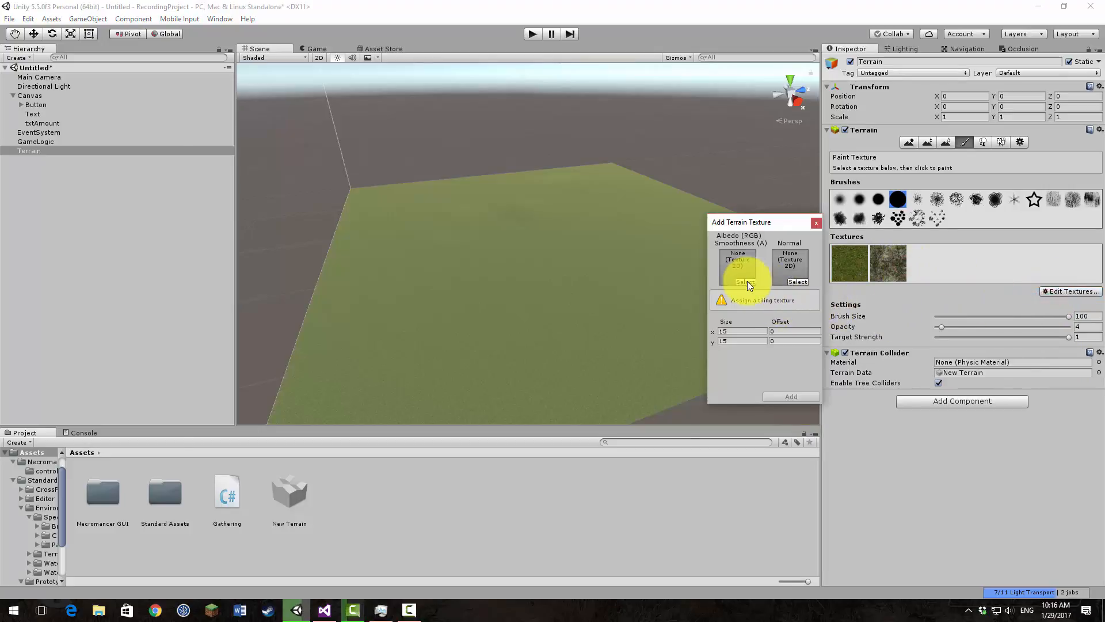
click(745, 282)
text(grass)
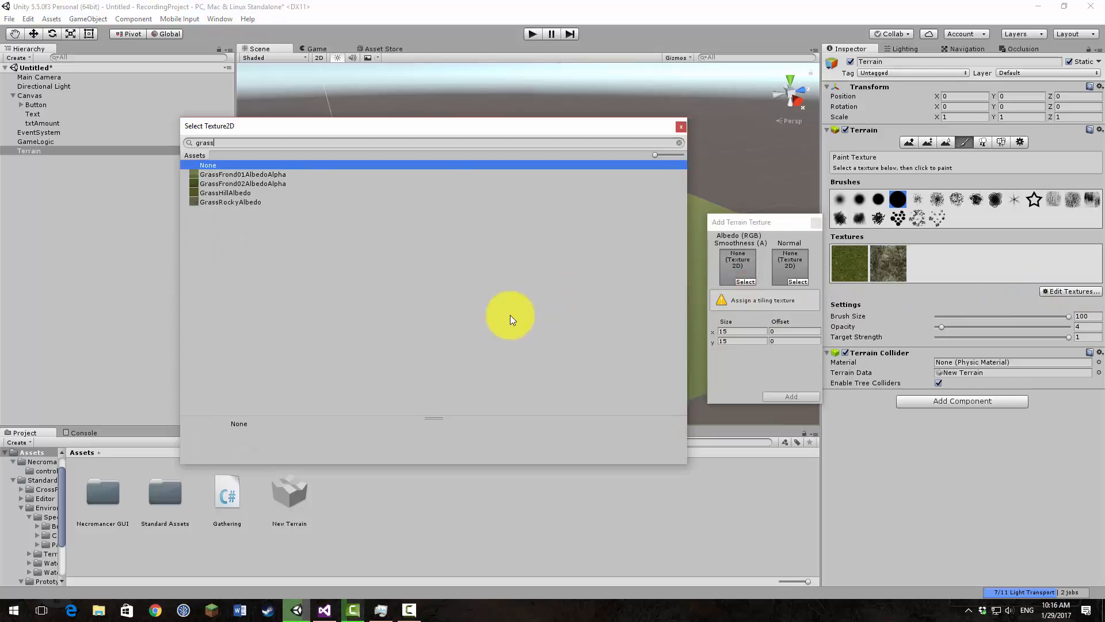
click(219, 202)
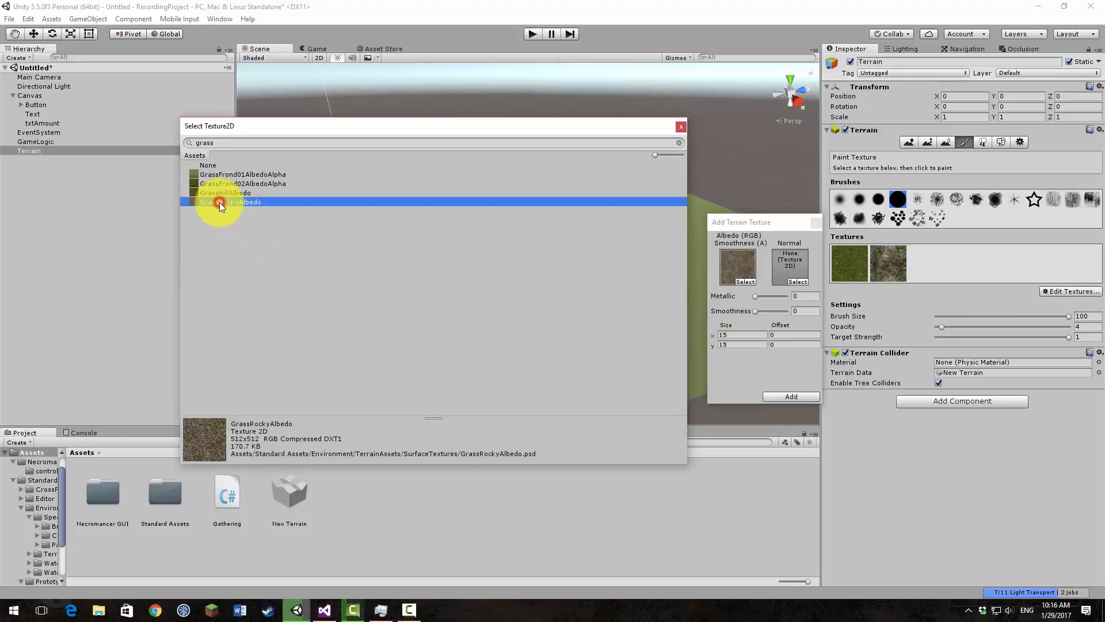
double_click(217, 203)
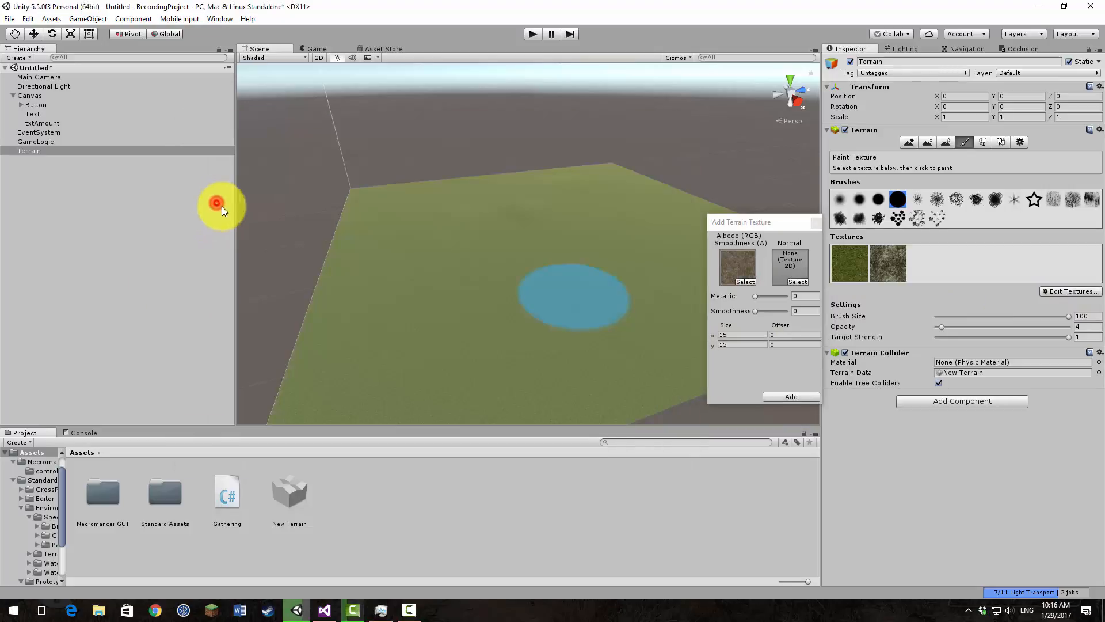
click(746, 334)
text(10)
click(746, 344)
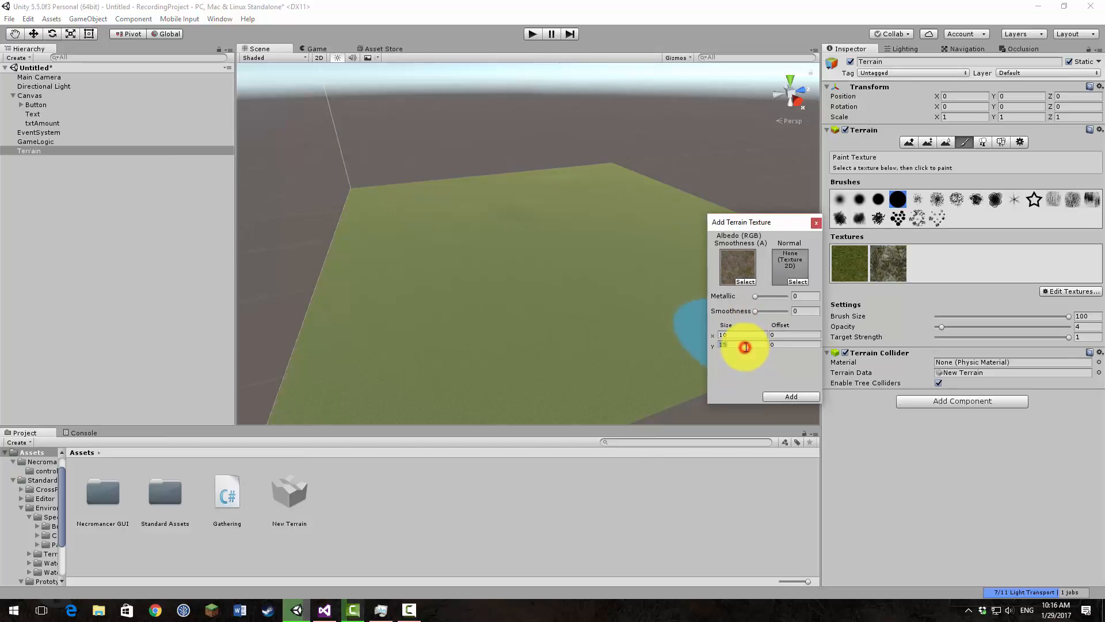
text(10)
click(793, 396)
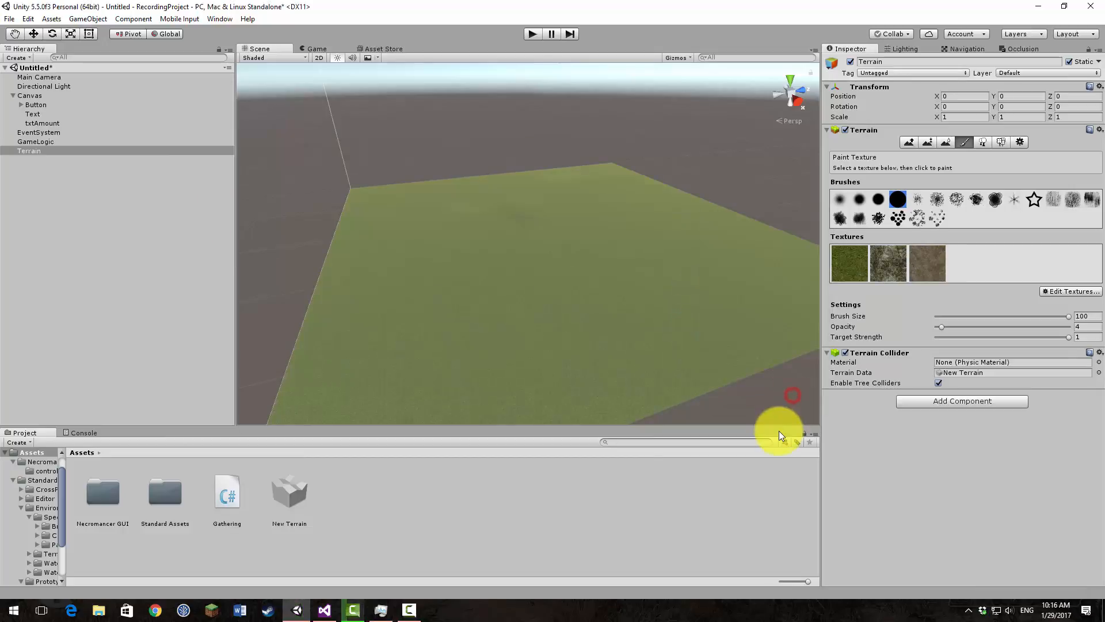
Step: Raise mountain ridges along both sides of the terrain with the large solid round brush at size 100 and opacity 18
alt+drag(669, 290, 567, 288)
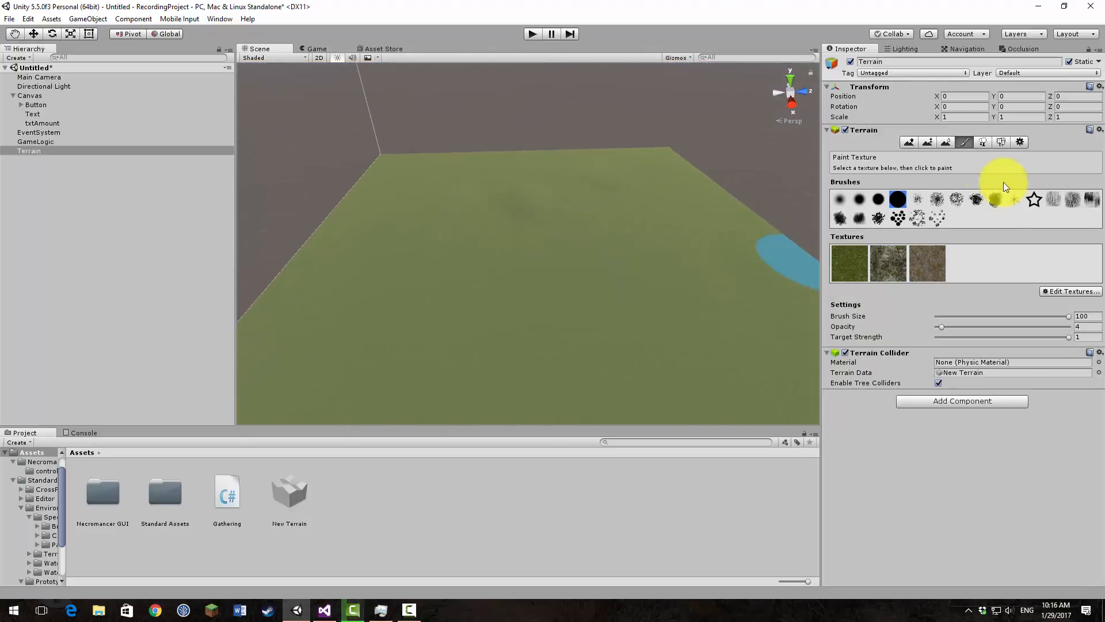
click(903, 144)
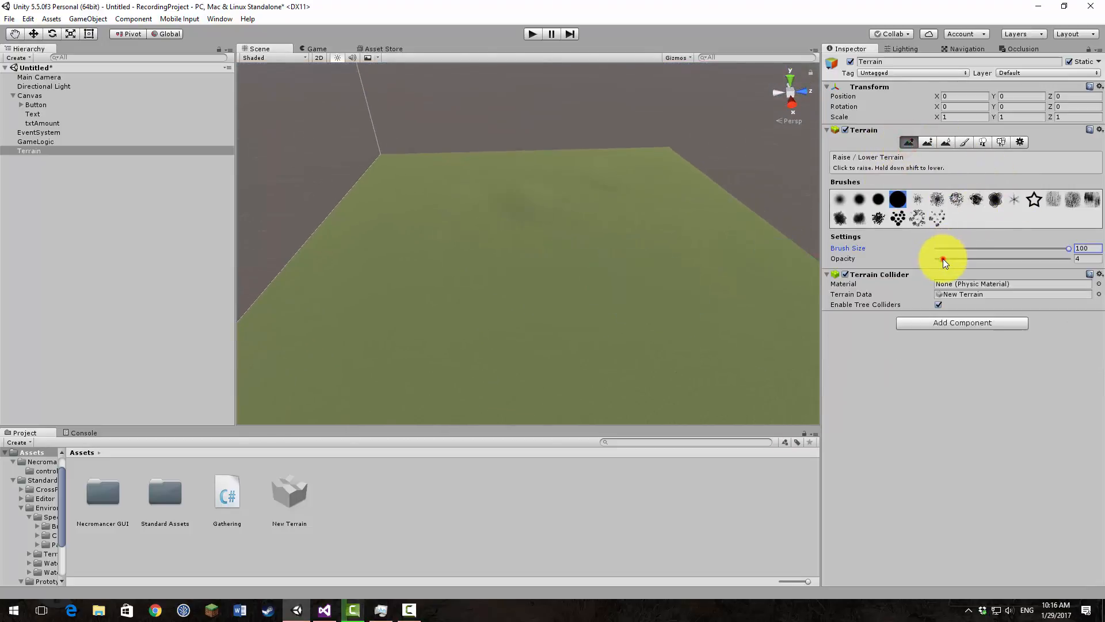
drag(943, 258, 962, 260)
mouse_move(684, 191)
mouse_down()
mouse_move(513, 219)
mouse_move(547, 153)
mouse_move(395, 202)
mouse_move(667, 194)
mouse_move(743, 292)
mouse_move(608, 222)
mouse_move(652, 209)
mouse_move(720, 286)
mouse_move(708, 240)
mouse_move(585, 156)
mouse_move(457, 194)
mouse_move(455, 171)
mouse_move(485, 185)
mouse_move(319, 291)
mouse_move(486, 311)
mouse_move(597, 173)
mouse_move(713, 236)
mouse_up()
right_drag(587, 191, 661, 182)
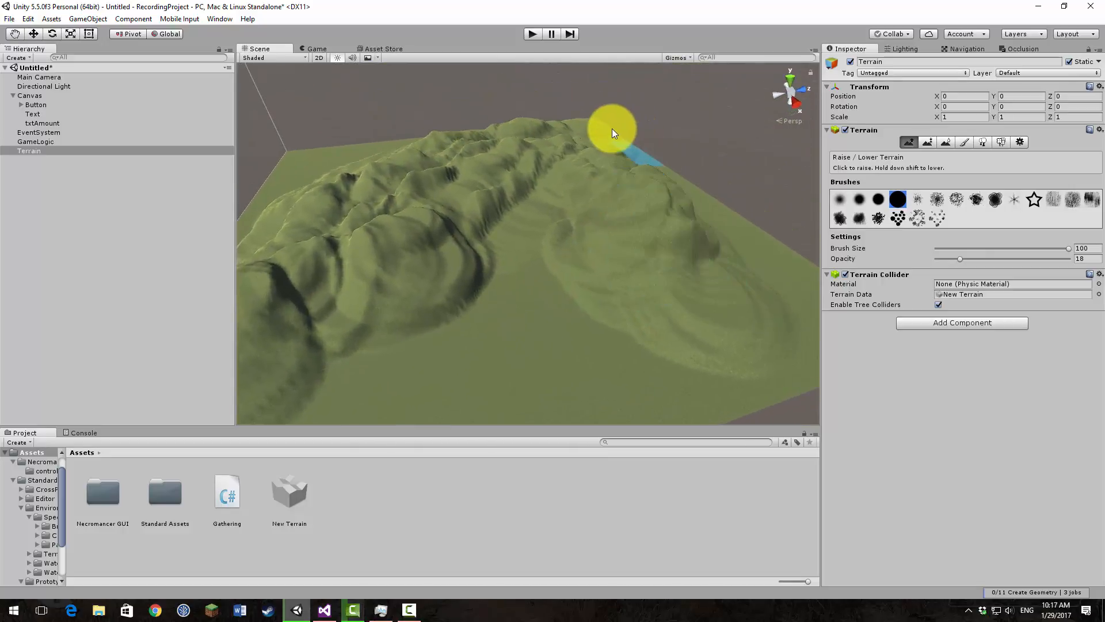
mouse_move(612, 128)
mouse_down()
mouse_move(457, 129)
mouse_move(629, 144)
mouse_move(469, 142)
mouse_move(524, 145)
mouse_move(378, 215)
mouse_move(567, 172)
mouse_up()
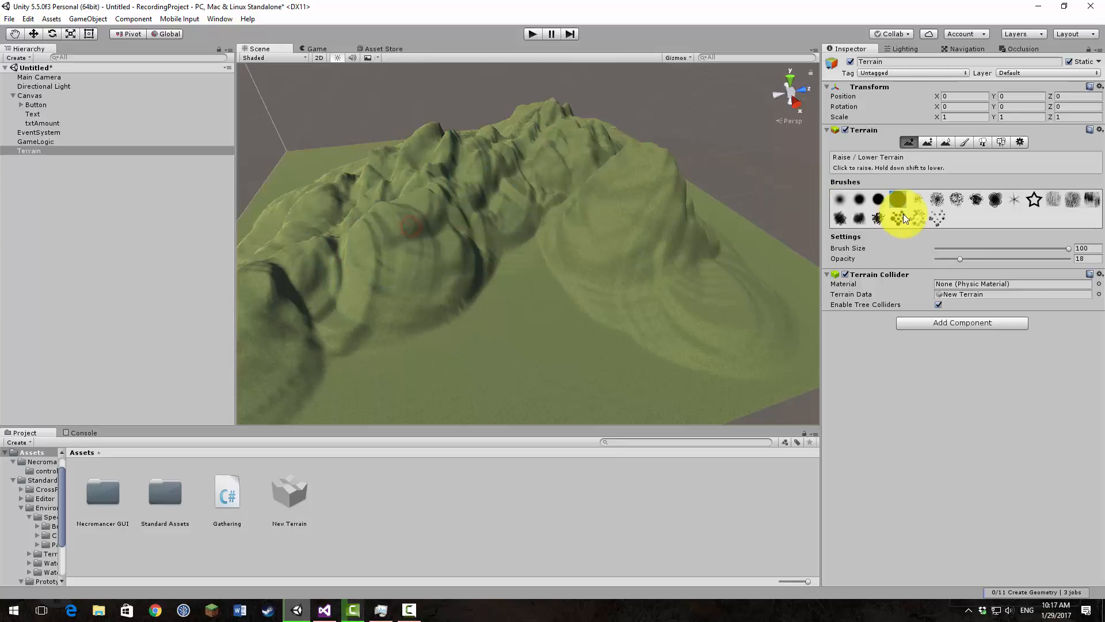
Step: Roughen the mountains and the ground between them with the streaky brush at size 100 and opacity 11
click(906, 217)
click(1051, 199)
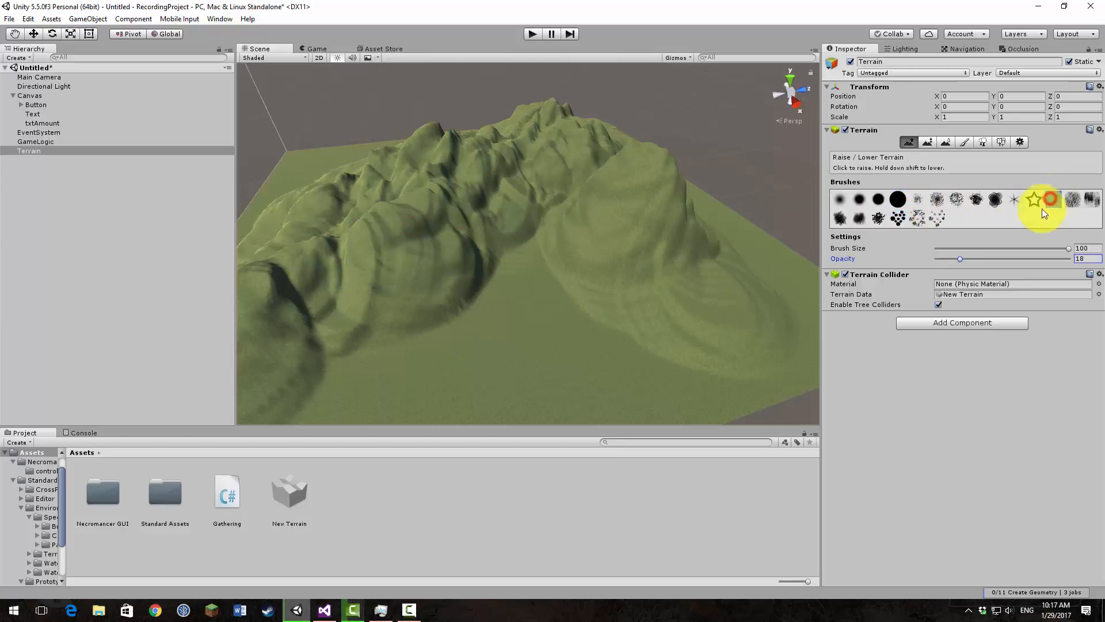
click(637, 202)
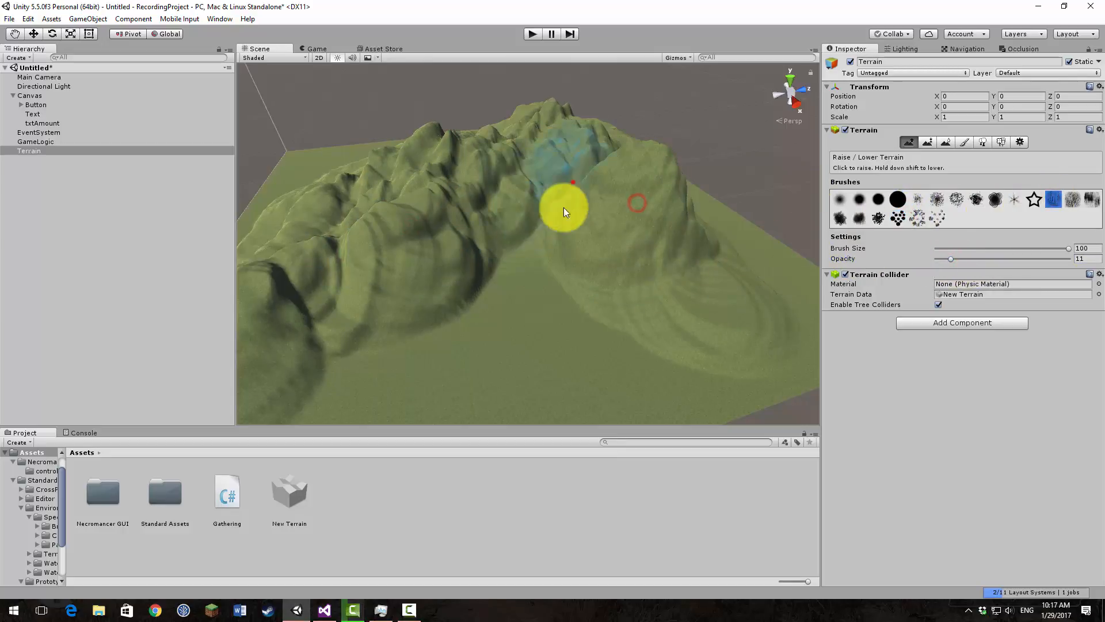
click(572, 179)
click(515, 184)
mouse_move(247, 260)
mouse_down()
mouse_move(536, 301)
mouse_move(605, 357)
mouse_move(385, 375)
mouse_move(740, 385)
mouse_move(708, 329)
mouse_move(555, 202)
mouse_move(724, 203)
mouse_up()
Step: Raise uneven ground across the flat valley floor near the terrain's front edge with the same streaky brush
key(w)
right_drag(716, 224, 374, 198)
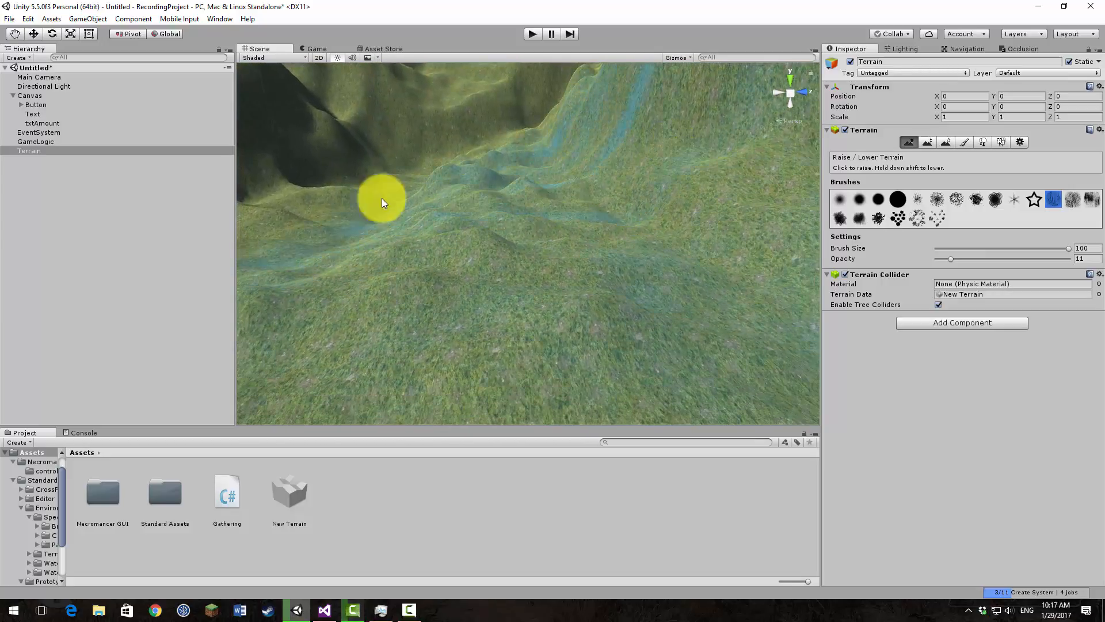
mouse_move(412, 274)
right_down()
mouse_move(302, 69)
mouse_move(547, 130)
mouse_move(506, 190)
mouse_move(464, 214)
mouse_move(489, 301)
mouse_move(420, 257)
mouse_move(535, 284)
mouse_move(317, 249)
mouse_move(495, 242)
mouse_move(392, 254)
mouse_move(342, 244)
mouse_move(470, 263)
right_up()
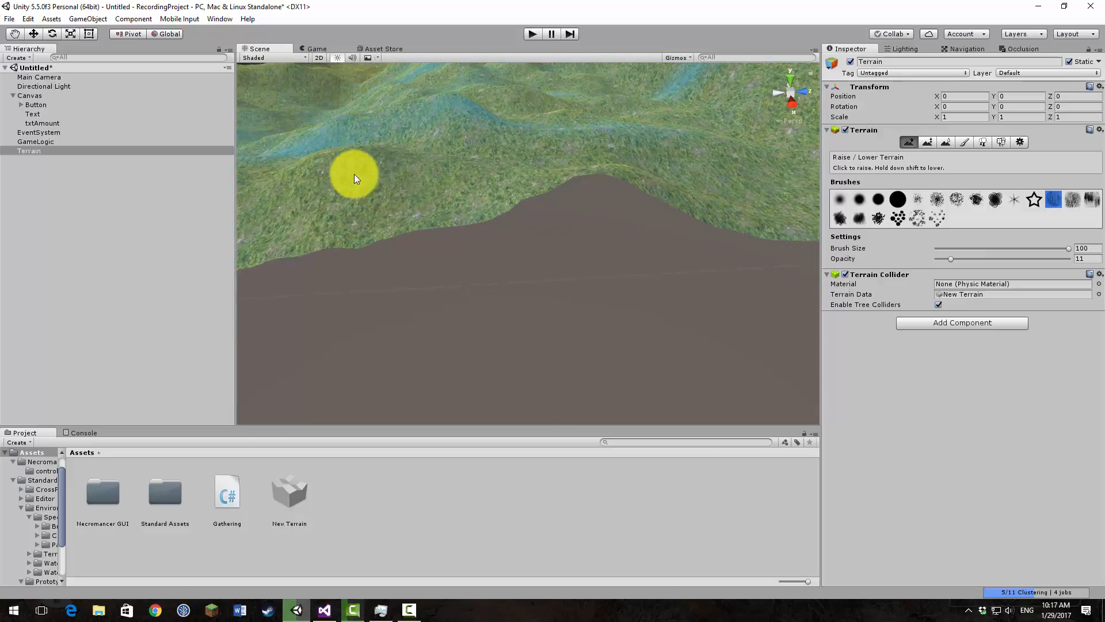
right_drag(360, 182, 476, 217)
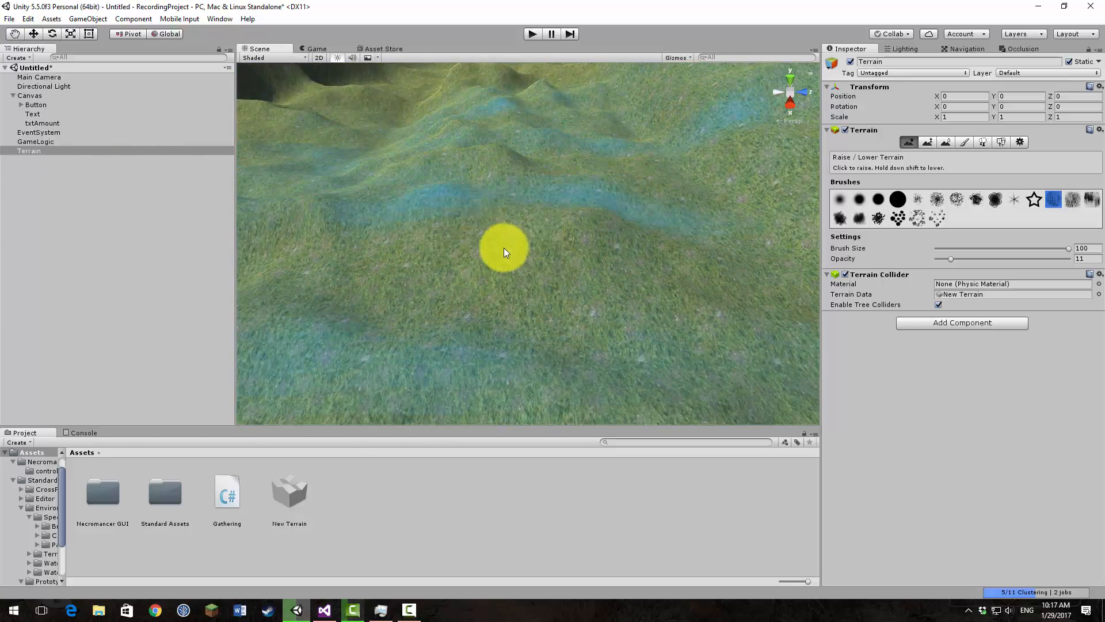
Step: Examine the sculpted terrain as a whole and up close from the valley floor
scroll(504, 248, down, 8)
mouse_move(506, 250)
right_down()
mouse_move(535, 244)
mouse_move(543, 222)
mouse_move(542, 241)
mouse_move(530, 192)
right_up()
key(s)
key(w)
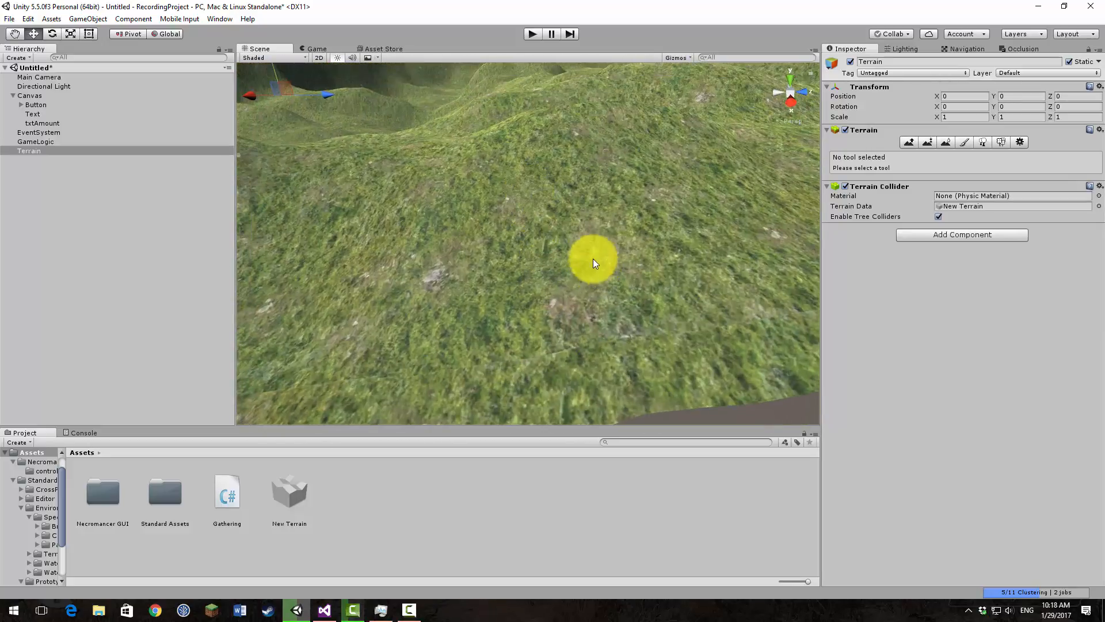
key(f)
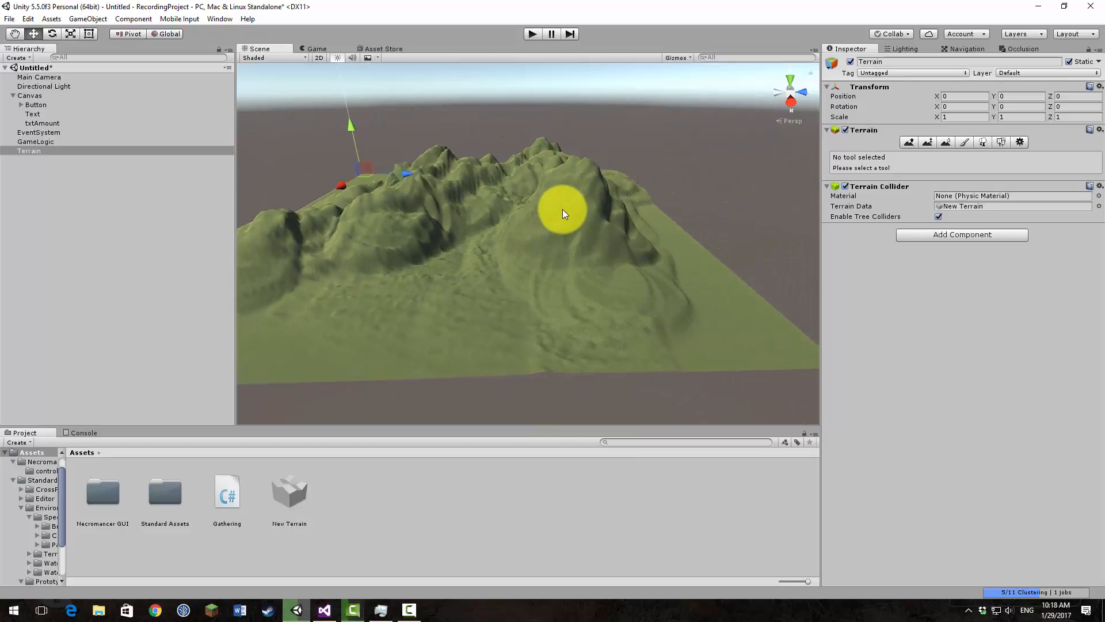
alt+drag(562, 209, 365, 332)
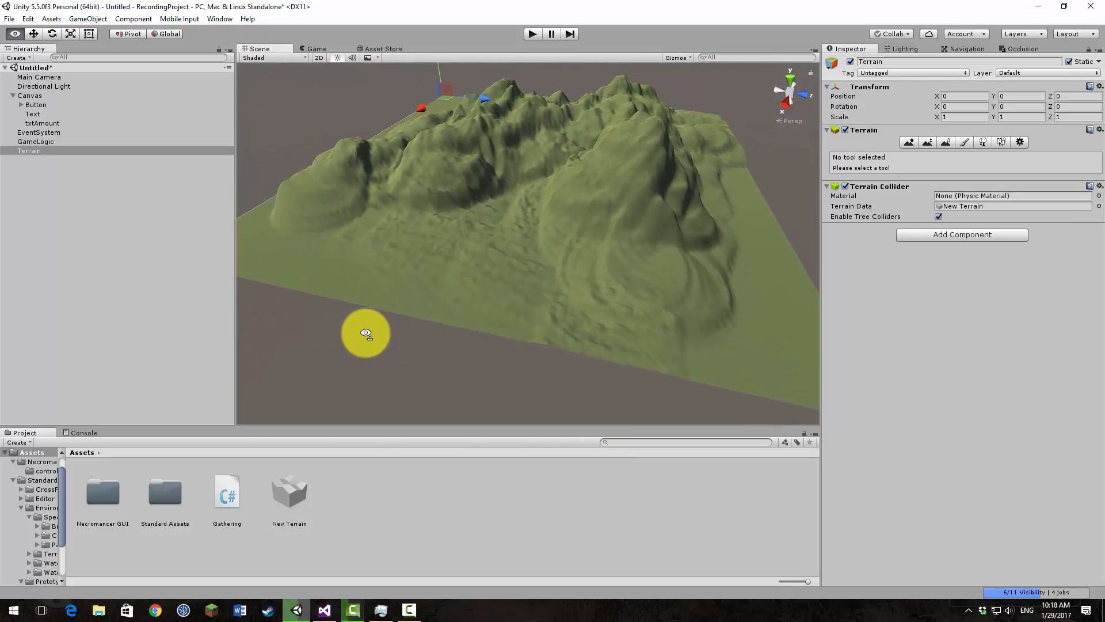
key(w)
right_drag(366, 333, 434, 271)
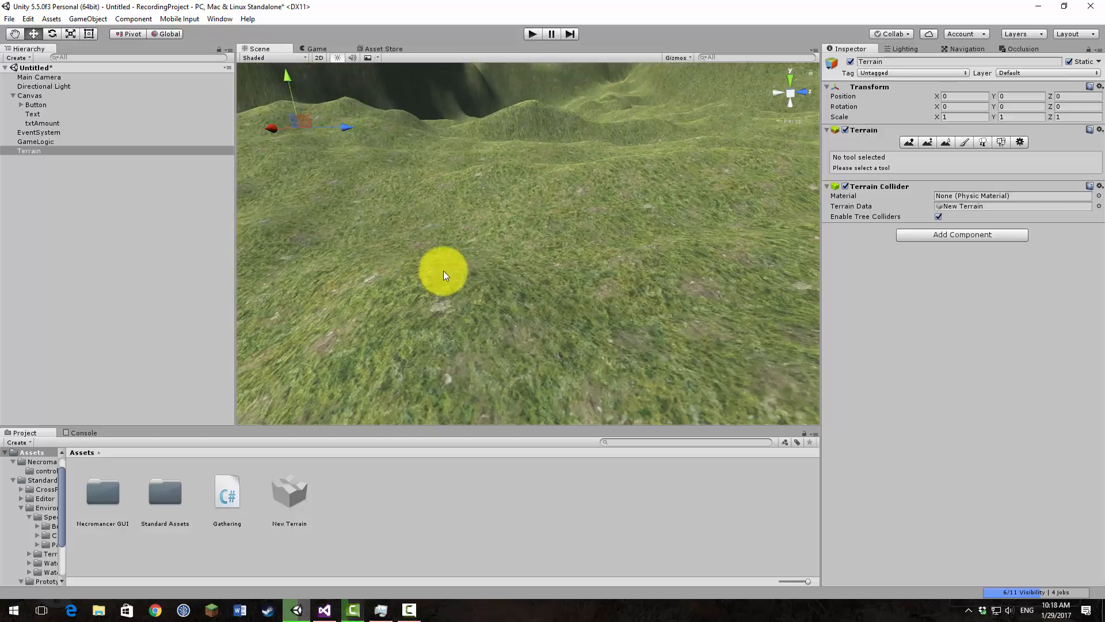
Step: Place a cube on the valley floor as a scale reference, inspect it up close, and delete it
click(87, 19)
mouse_move(91, 55)
click(267, 53)
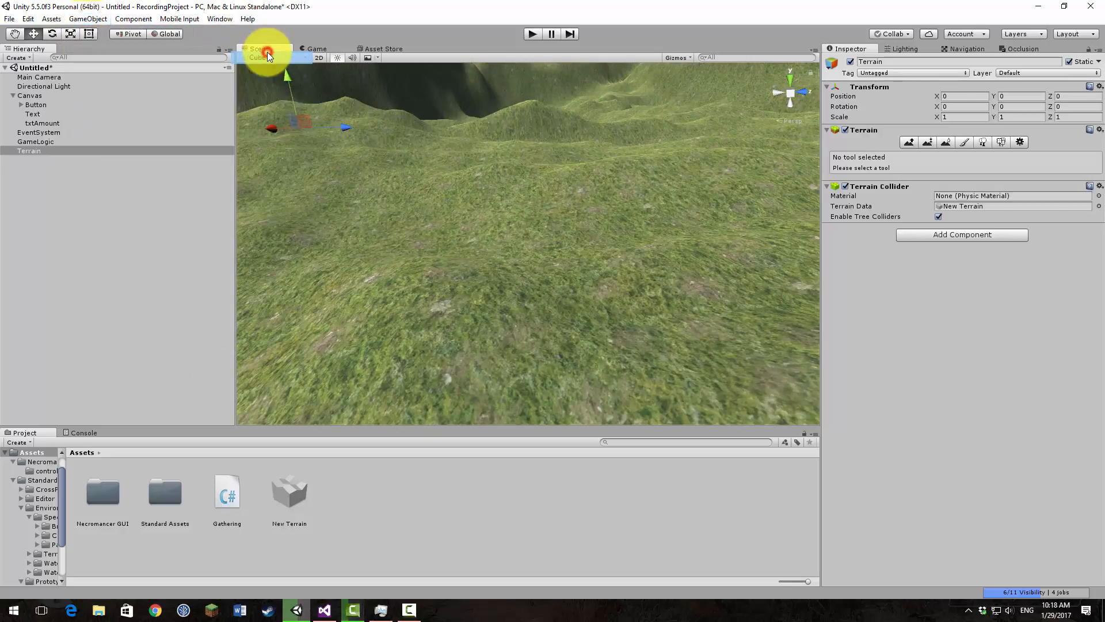
drag(522, 236, 515, 263)
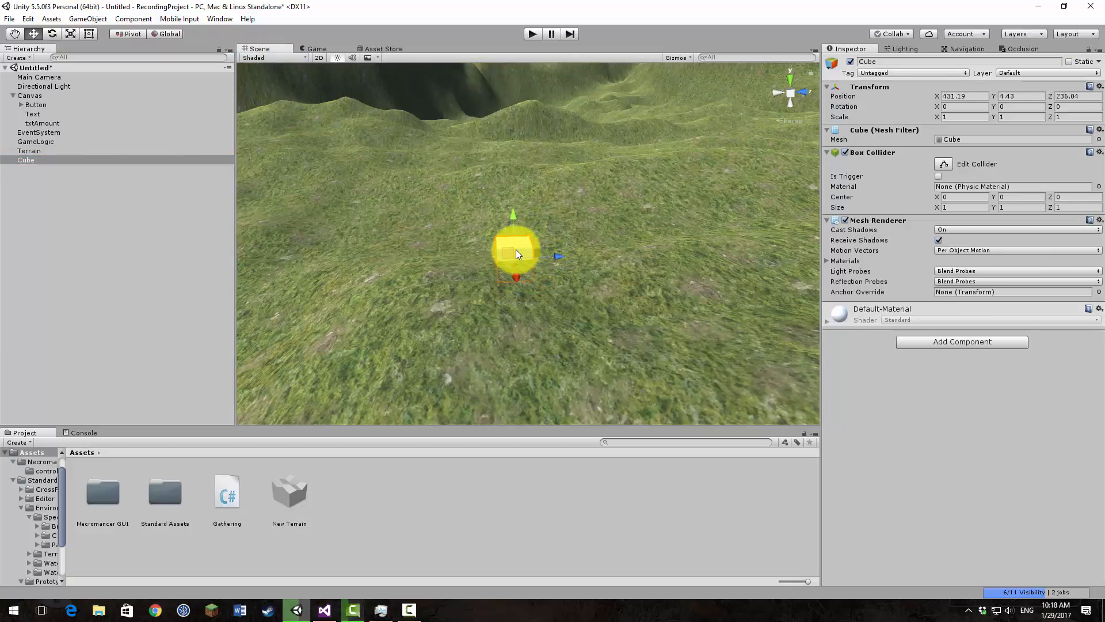
key(f)
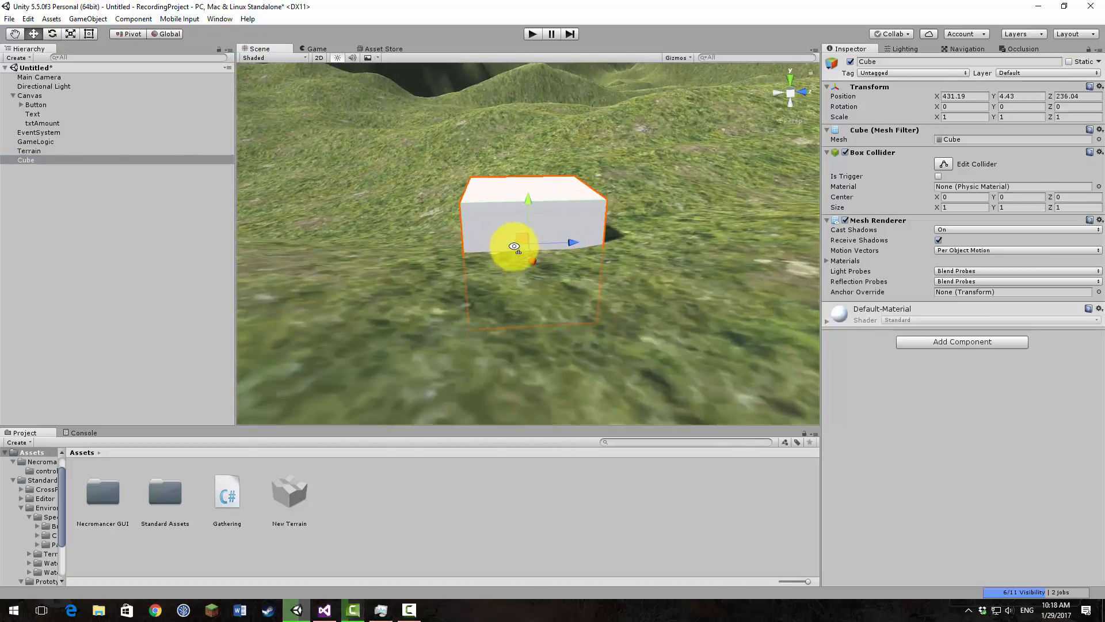
alt+drag(517, 253, 428, 157)
key(Delete)
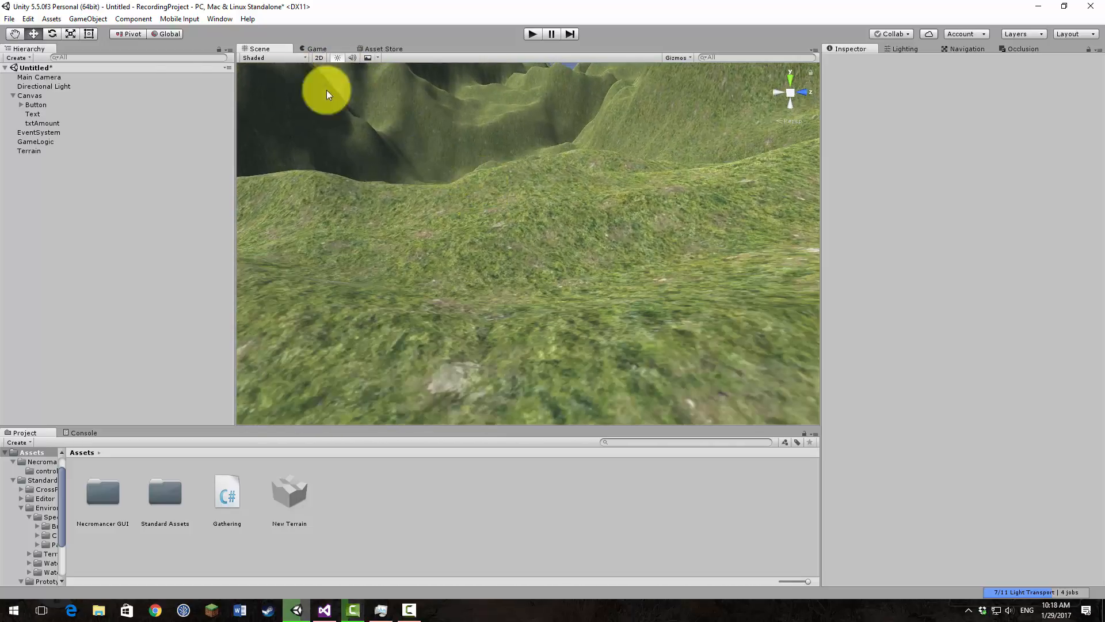
Step: Align the Main Camera with the low scene view looking up the valley
click(91, 79)
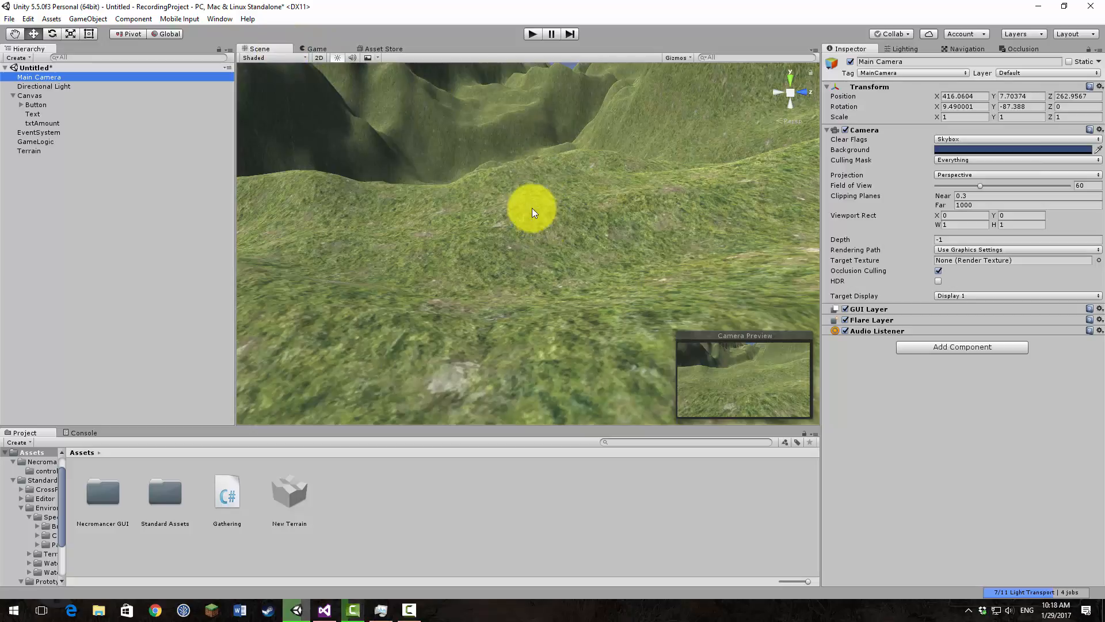
alt+drag(525, 208, 683, 168)
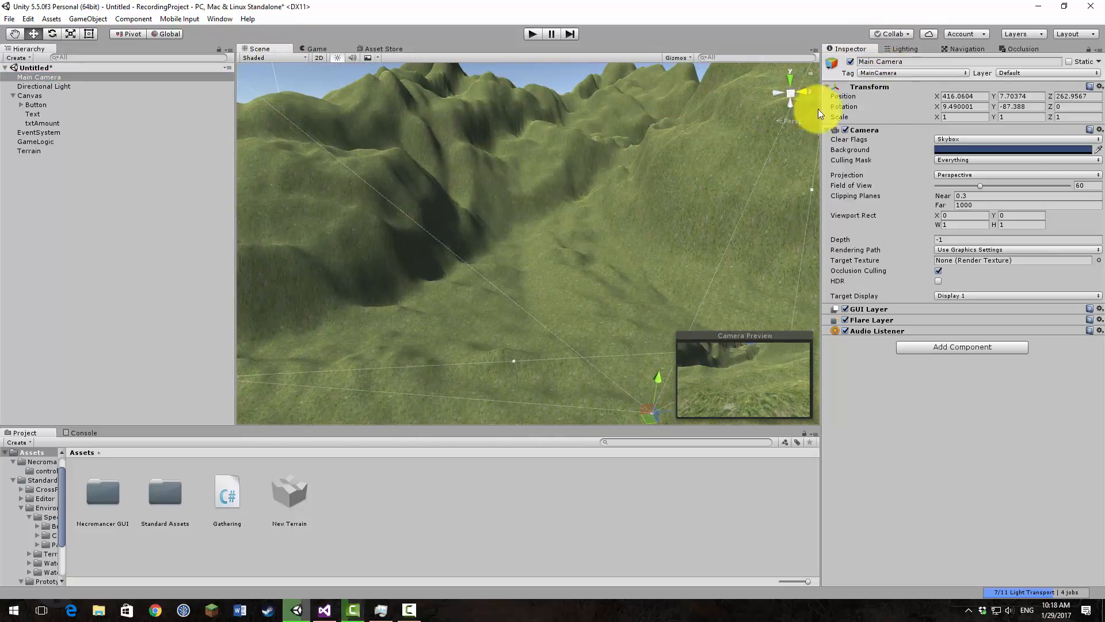
Step: Smooth the bumpy valley floor and adjoining slope using Smooth Height with the small soft brush at size 100 and opacity 11
click(35, 150)
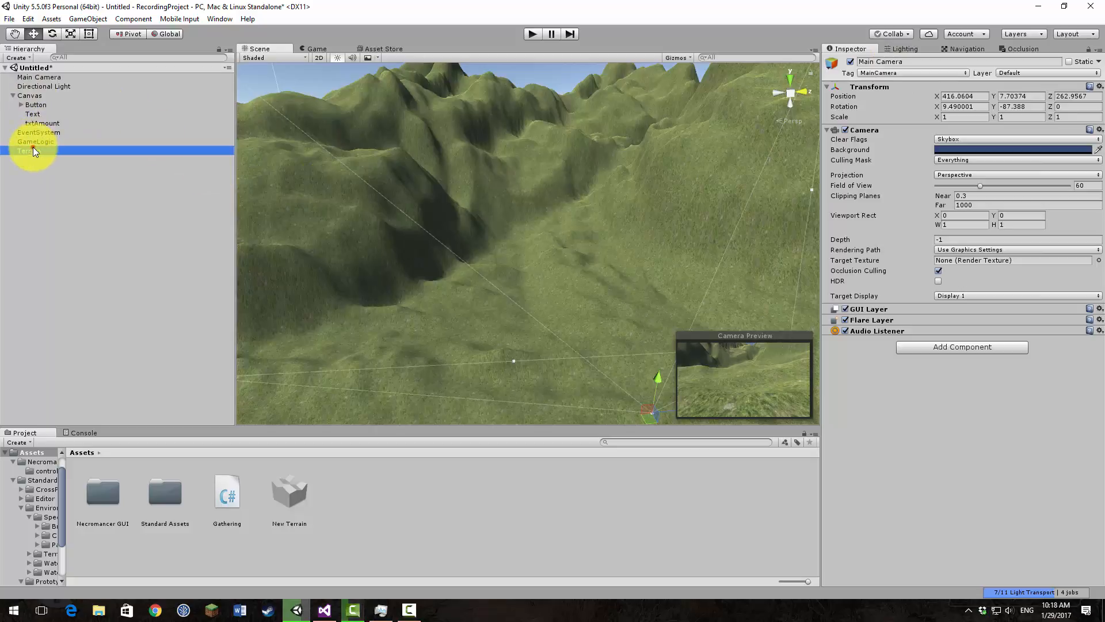
click(945, 142)
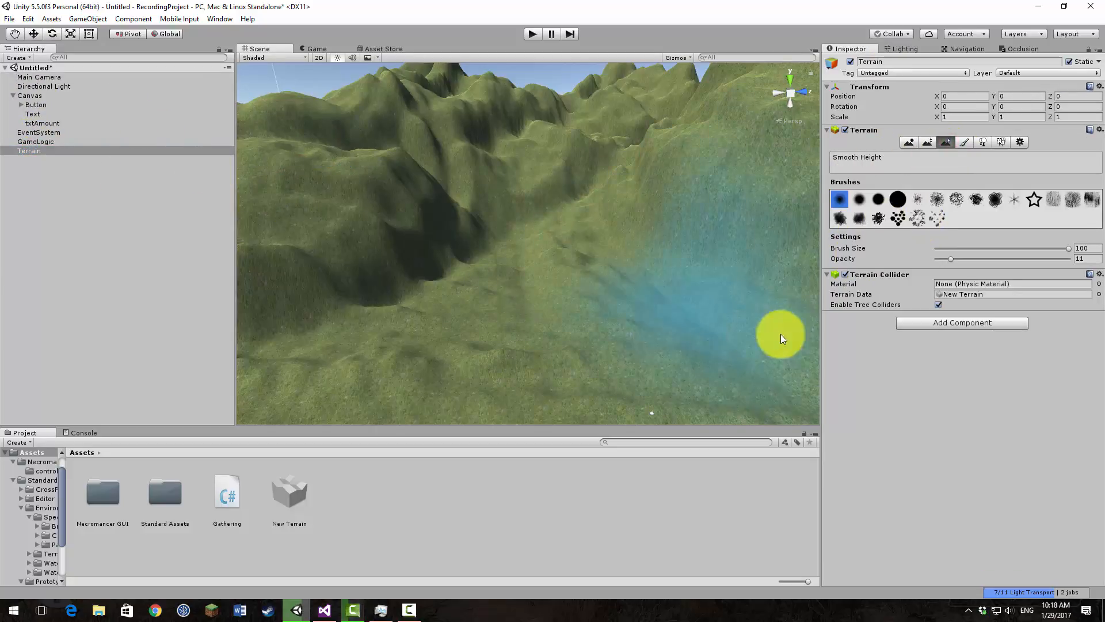
mouse_move(621, 233)
mouse_down()
mouse_move(550, 251)
mouse_move(645, 349)
mouse_up()
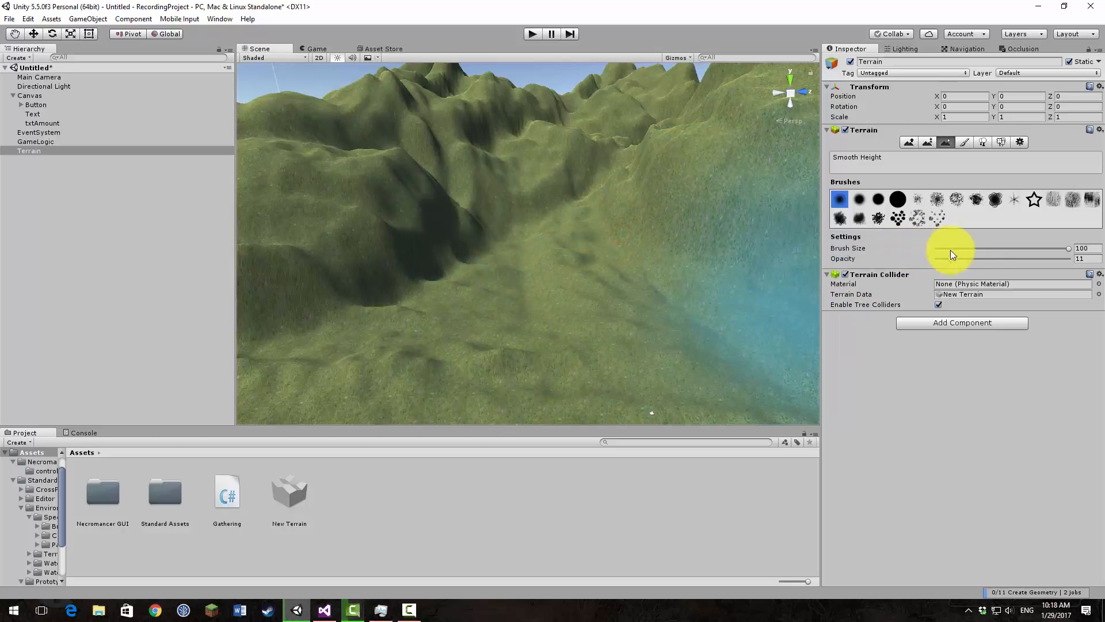
Step: Smooth the valley floor and surrounding slopes more strongly at opacity 41 and check the result in the Game view
drag(951, 258, 990, 258)
mouse_move(662, 182)
mouse_down()
mouse_move(587, 160)
mouse_move(413, 232)
mouse_move(617, 381)
mouse_move(469, 370)
mouse_move(575, 293)
mouse_up()
right_drag(574, 290, 730, 350)
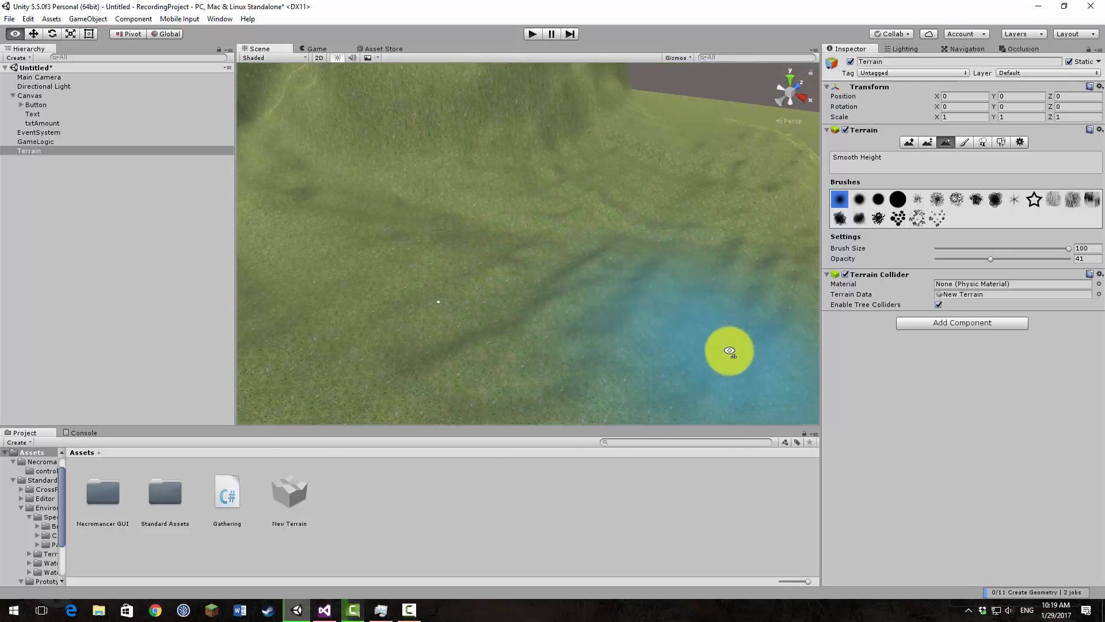
mouse_move(733, 322)
mouse_down()
mouse_move(613, 264)
mouse_move(614, 207)
mouse_up()
mouse_move(614, 207)
right_down()
mouse_move(503, 188)
mouse_move(521, 159)
right_up()
mouse_move(570, 168)
mouse_down()
mouse_move(672, 139)
mouse_move(362, 194)
mouse_move(639, 193)
mouse_up()
right_drag(576, 187, 568, 217)
click(311, 48)
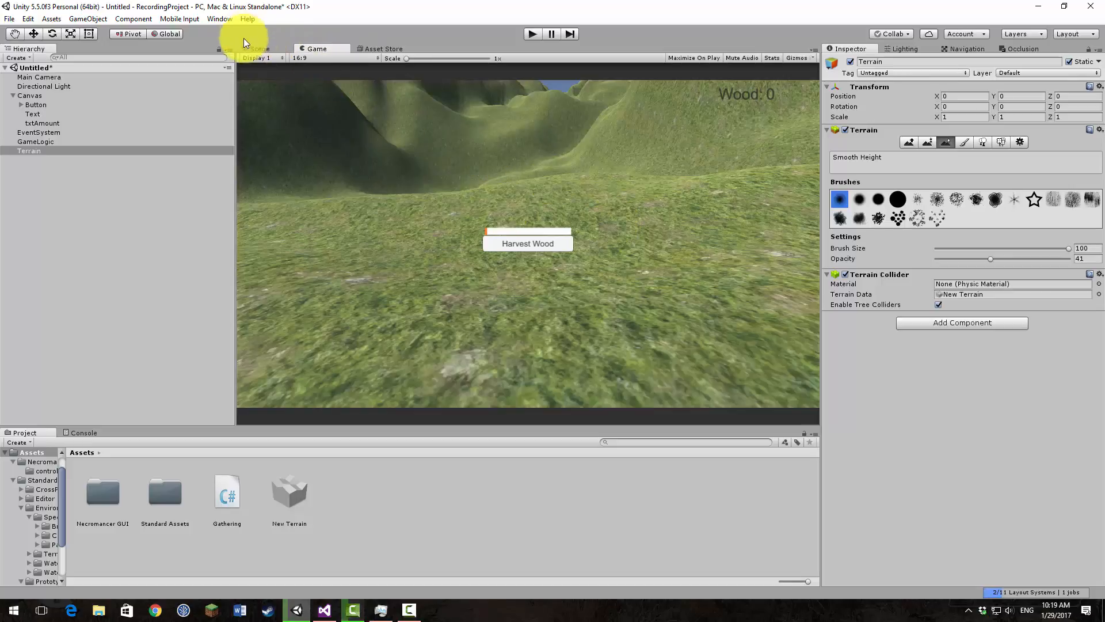
click(258, 49)
Step: Try raising the head of the valley with a splatter brush at size 100 and opacity 41, and undo it
right_drag(316, 81, 851, 91)
click(914, 141)
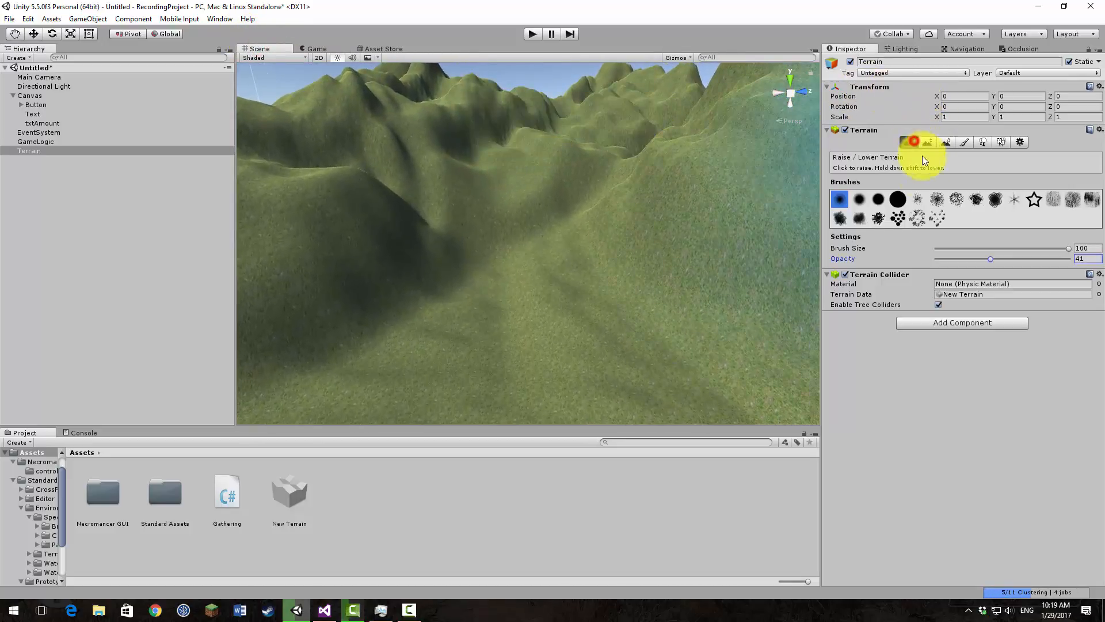
click(917, 199)
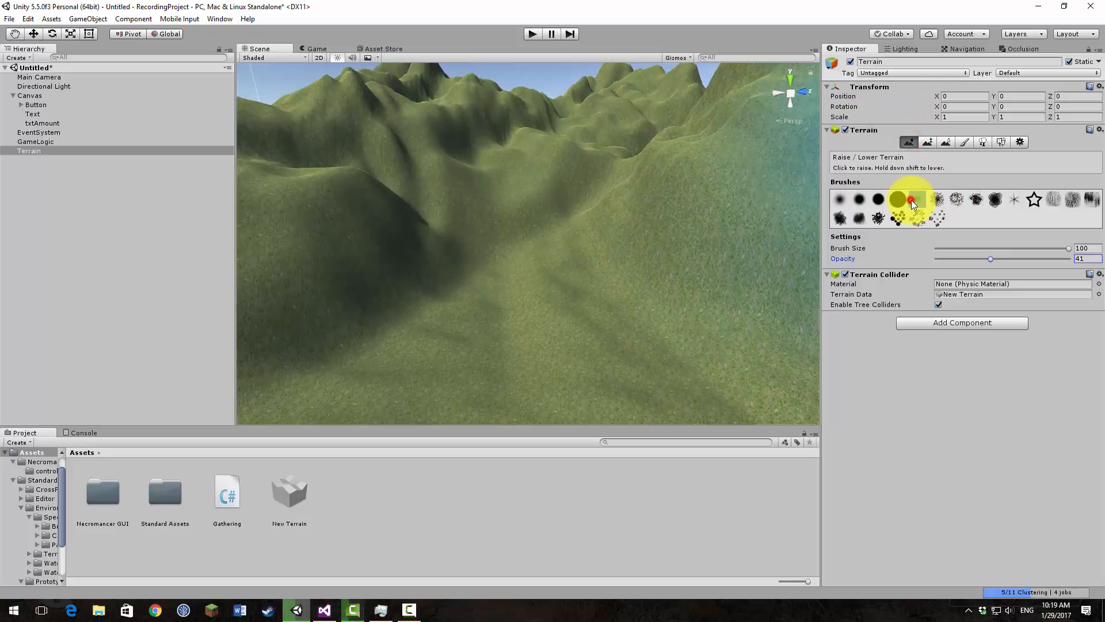
drag(535, 192, 446, 217)
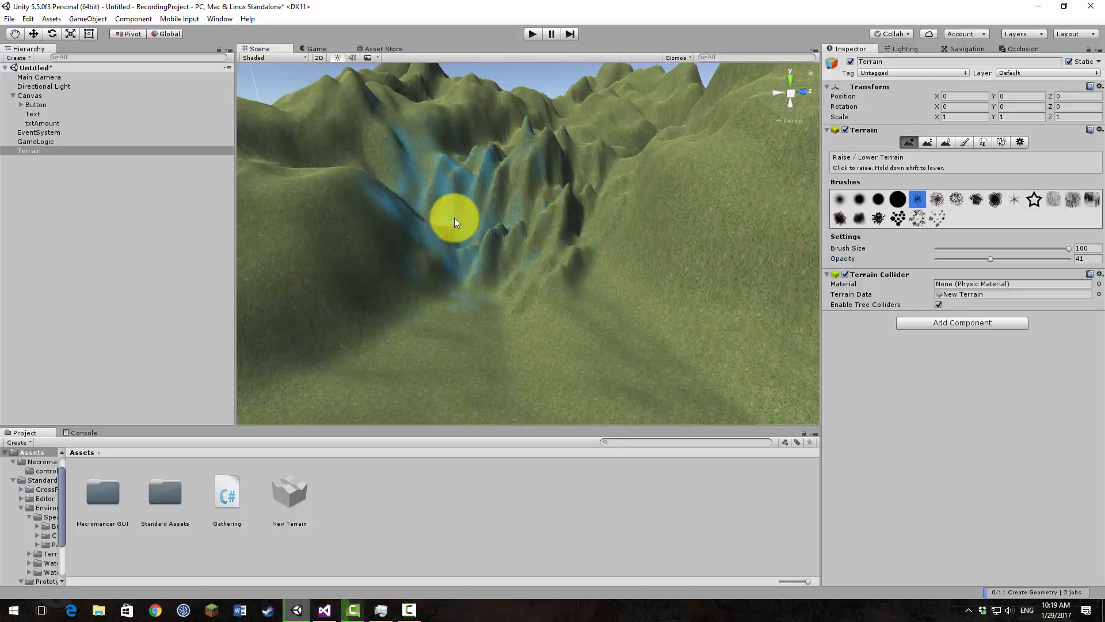
key(ctrl+z)
Step: Raise subtle roughness at the head of the valley and the nearby slope with the splatter brush at opacity 5
click(944, 259)
mouse_move(537, 189)
mouse_down()
mouse_move(505, 178)
mouse_move(424, 215)
mouse_move(573, 202)
mouse_up()
mouse_move(657, 237)
mouse_down()
mouse_move(688, 241)
mouse_move(681, 206)
mouse_move(658, 189)
mouse_up()
Step: Add finer bumps to the valley slopes with the splatter brush at sizes 13 and 23, checking the Game view
click(951, 250)
mouse_move(654, 187)
mouse_down()
mouse_move(714, 236)
mouse_move(648, 250)
mouse_up()
drag(951, 248, 953, 248)
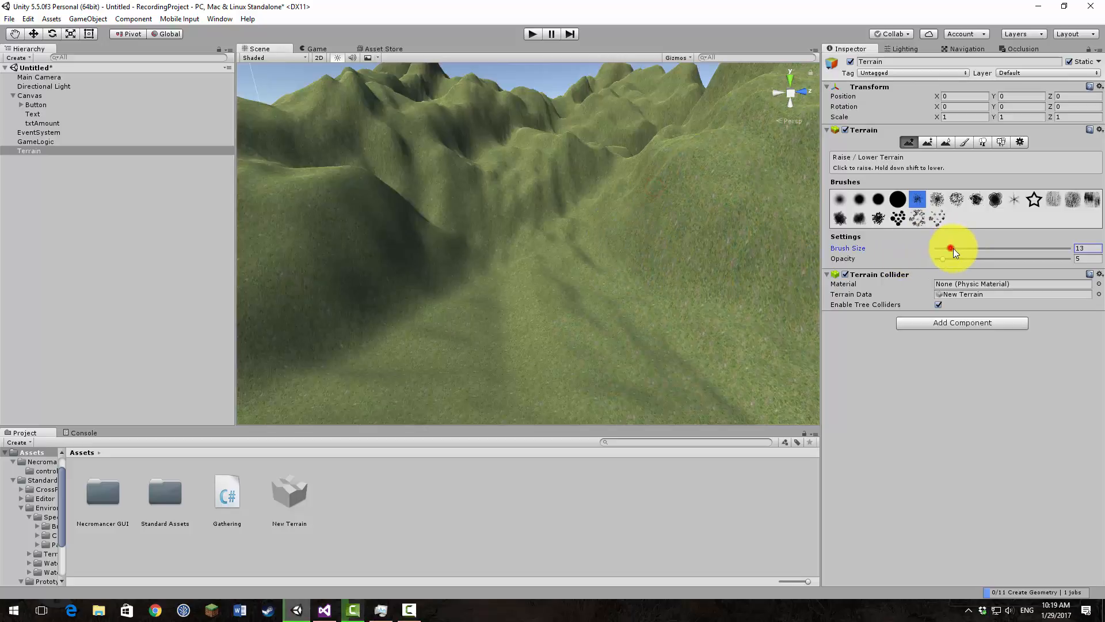
mouse_move(659, 203)
mouse_down()
mouse_move(633, 209)
mouse_move(661, 223)
mouse_move(644, 226)
mouse_up()
mouse_move(534, 246)
mouse_down()
mouse_move(416, 258)
mouse_move(434, 205)
mouse_move(481, 183)
mouse_up()
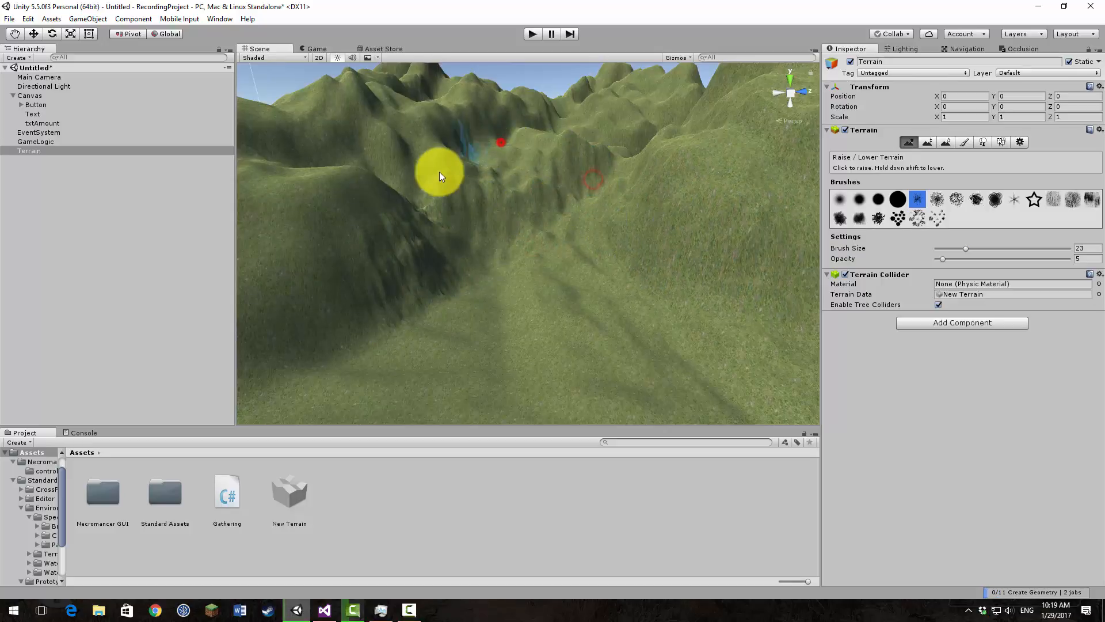
click(312, 48)
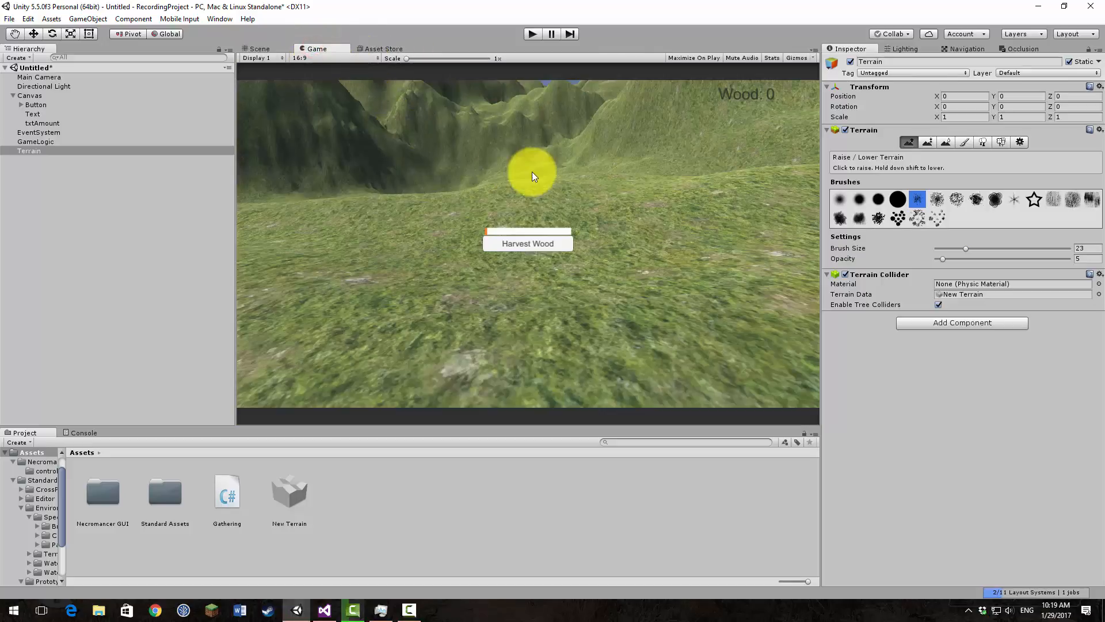
click(260, 49)
Step: Soften the rough ground at the valley head using Smooth Height with the soft brush, checking the Game view
click(839, 199)
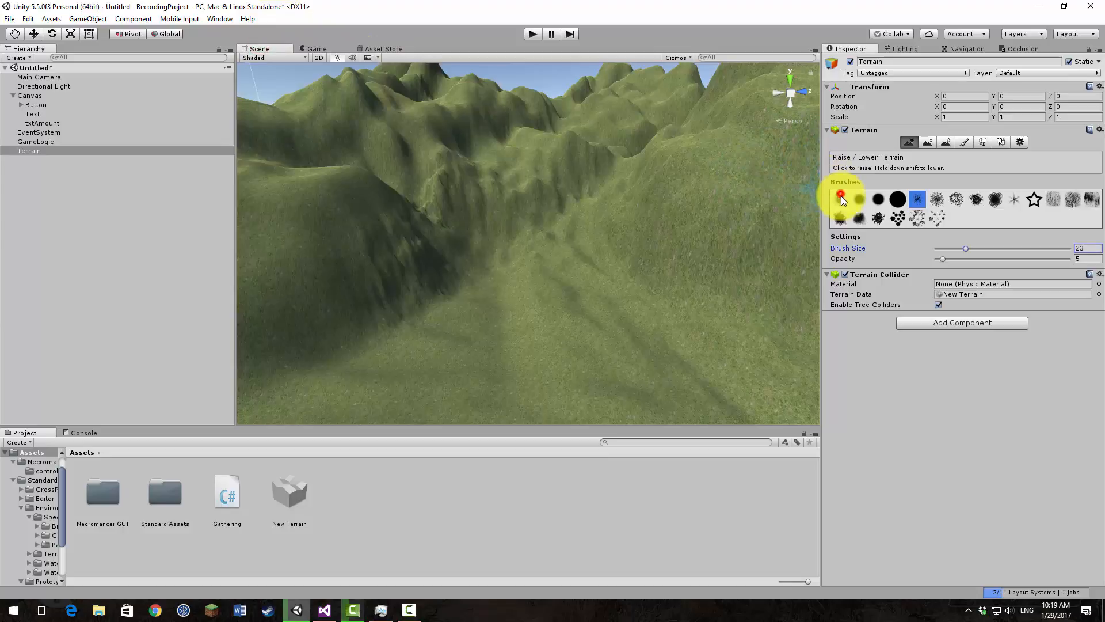
click(946, 143)
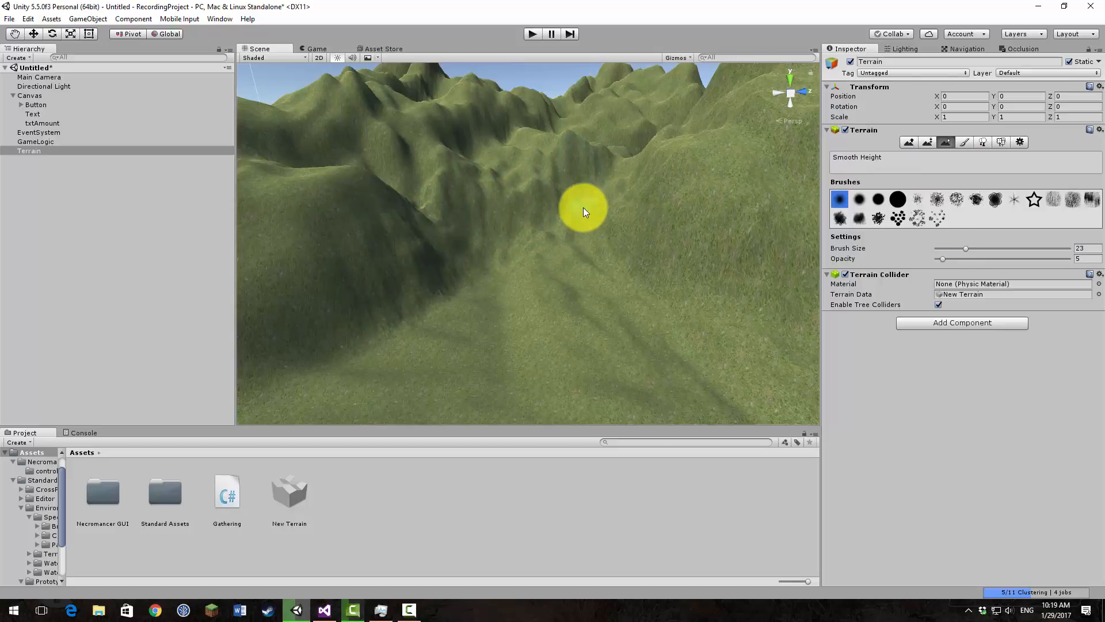
click(320, 49)
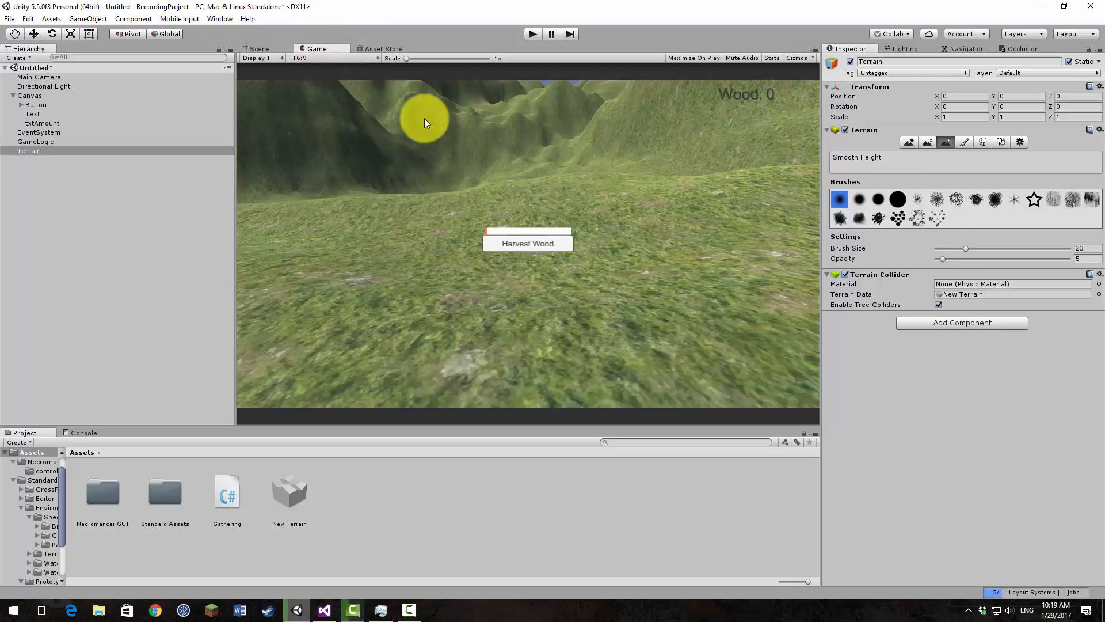
click(261, 47)
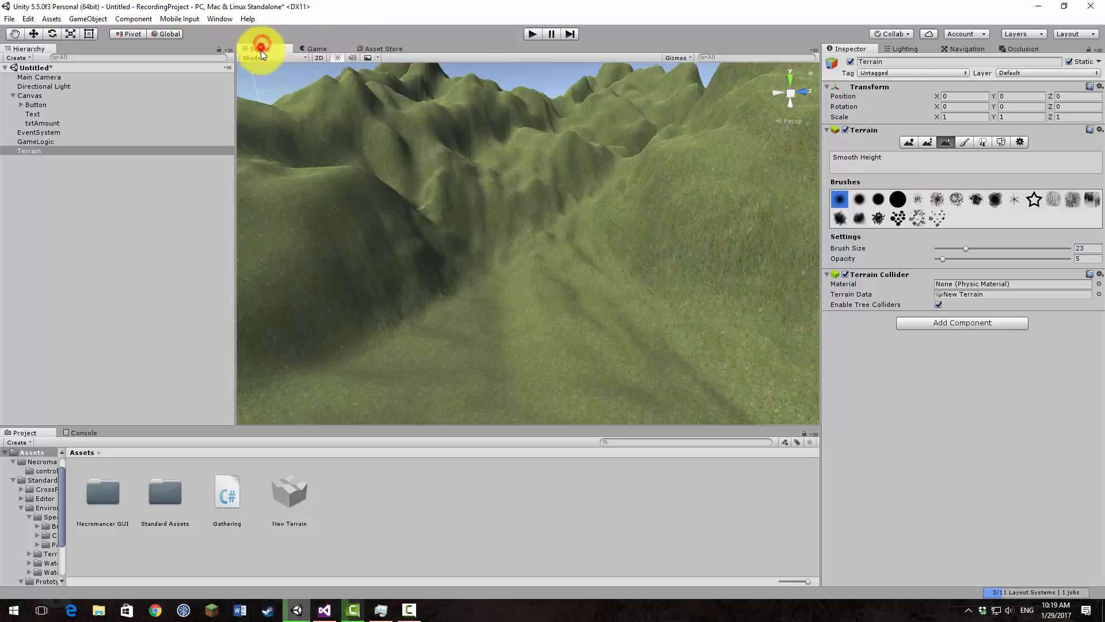
Step: Smooth the foot of the shaded cliff where it meets the valley floor at brush size 23 and opacity 5
right_drag(403, 104, 512, 294)
mouse_move(607, 297)
right_down()
mouse_move(540, 143)
mouse_move(602, 136)
mouse_move(706, 160)
mouse_move(857, 55)
mouse_move(924, 53)
right_up()
drag(536, 294, 443, 303)
drag(493, 308, 579, 217)
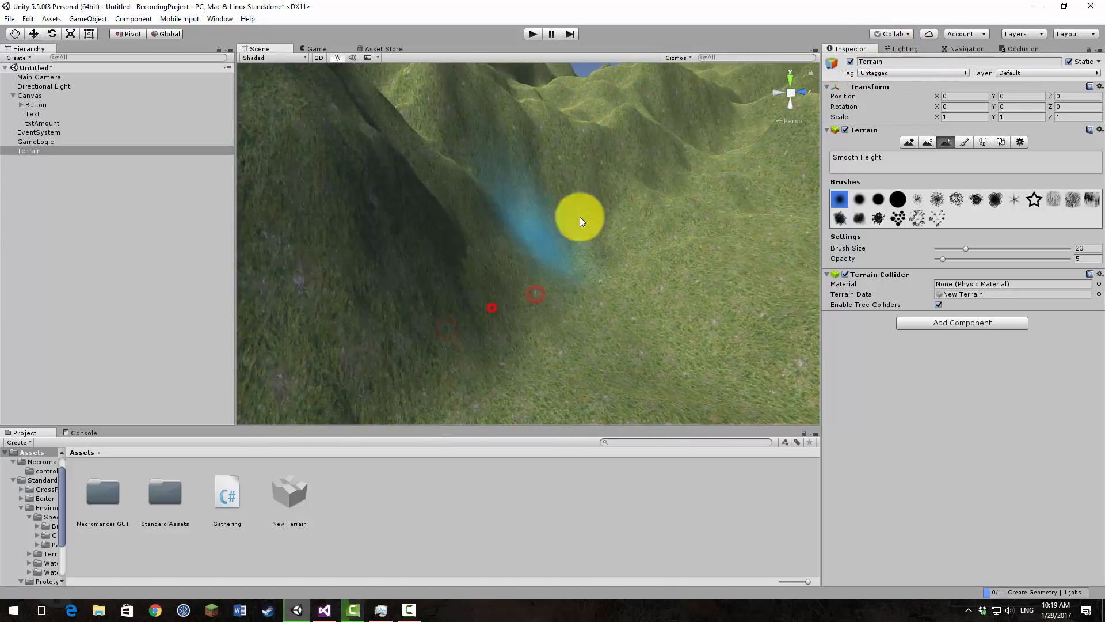
Step: Smooth the slopes at the valley head and along its sunlit side with the soft brush at size 23
mouse_move(666, 180)
mouse_down()
mouse_move(540, 185)
mouse_move(503, 137)
mouse_up()
drag(595, 136, 693, 237)
right_drag(693, 237, 728, 259)
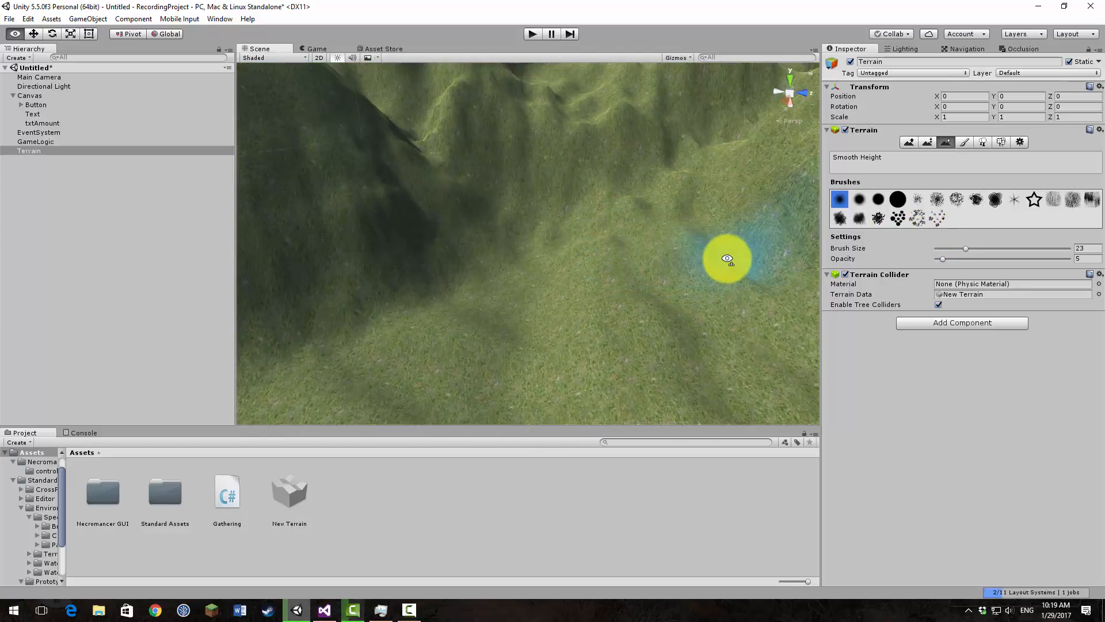
Step: Paint the rock texture onto the foot of the shaded cliff and across the base of the valley head, using the soft brush
click(964, 142)
click(892, 256)
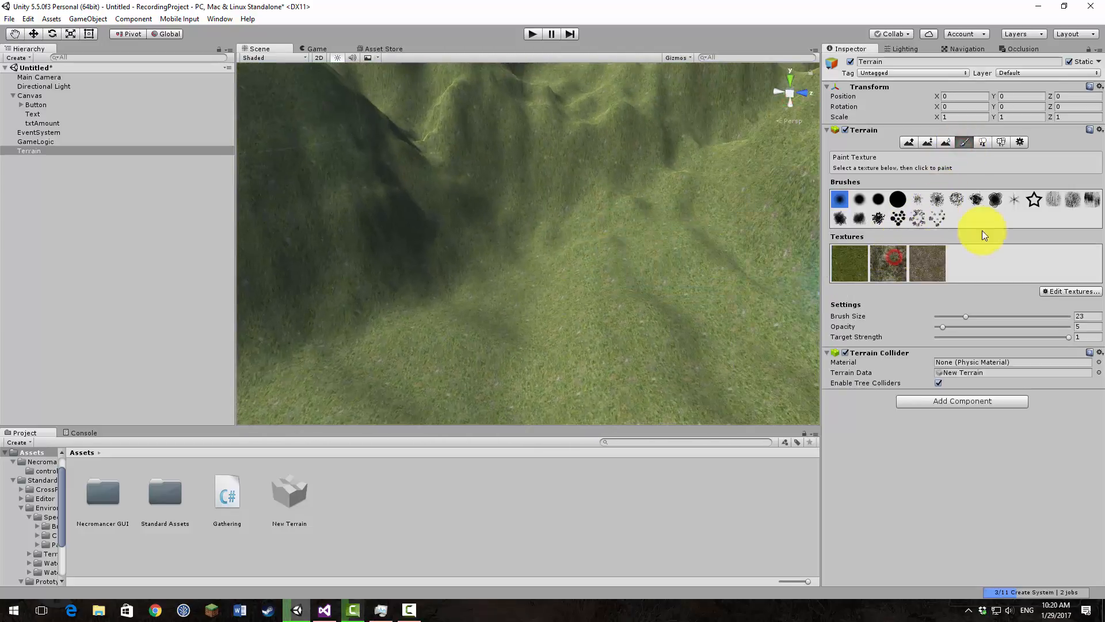
click(893, 265)
drag(472, 245, 361, 238)
click(860, 276)
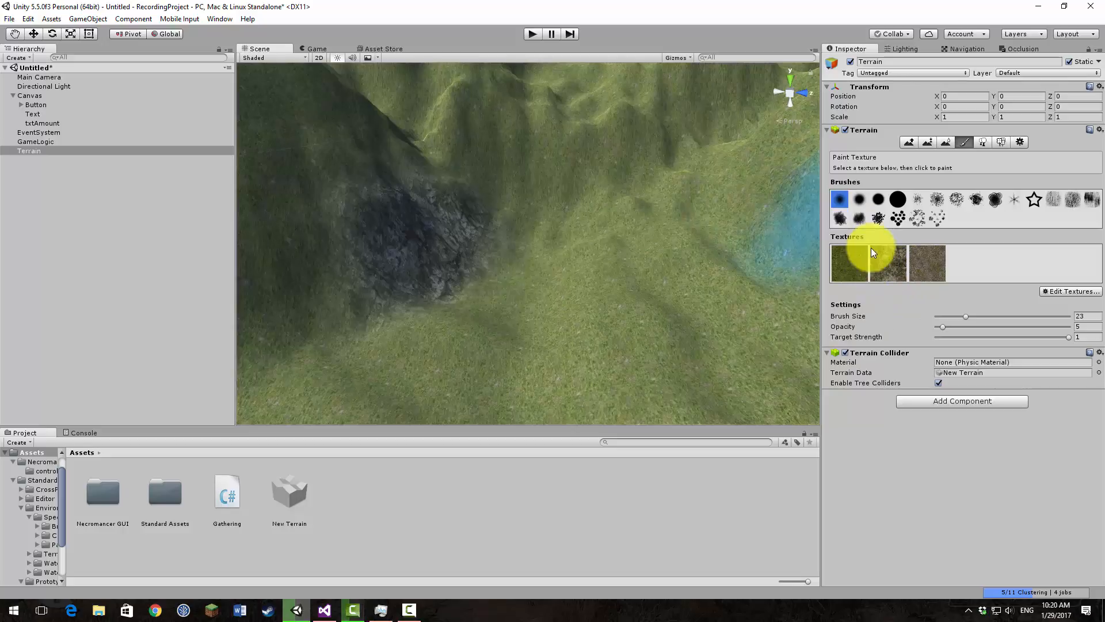
click(932, 266)
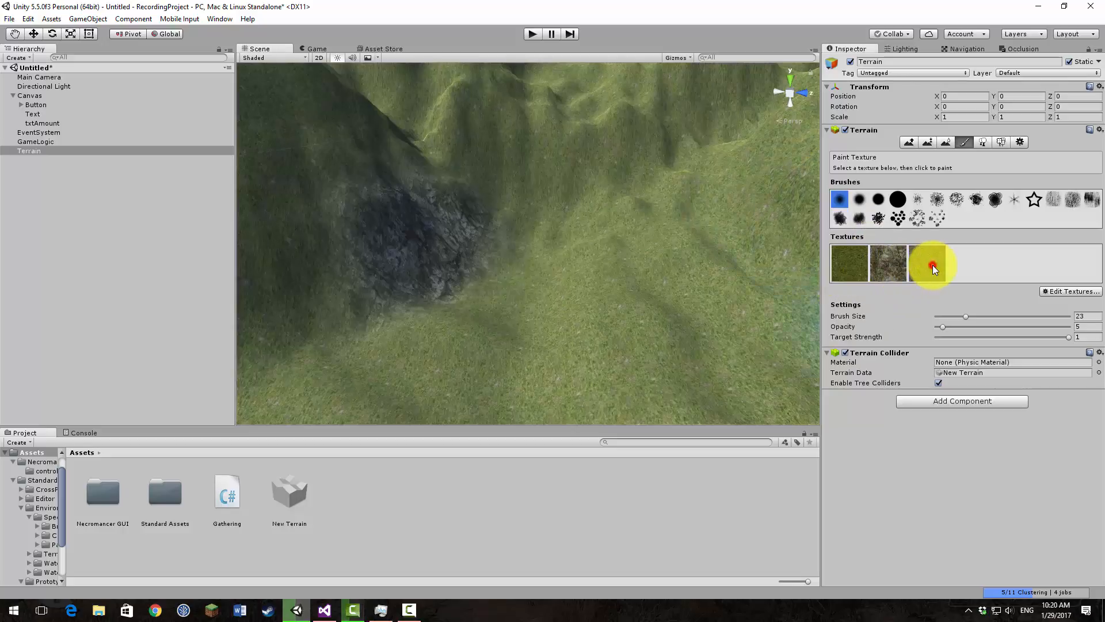
click(884, 267)
mouse_move(591, 250)
mouse_down()
mouse_move(514, 203)
mouse_move(630, 170)
mouse_move(542, 188)
mouse_move(751, 199)
mouse_move(693, 154)
mouse_up()
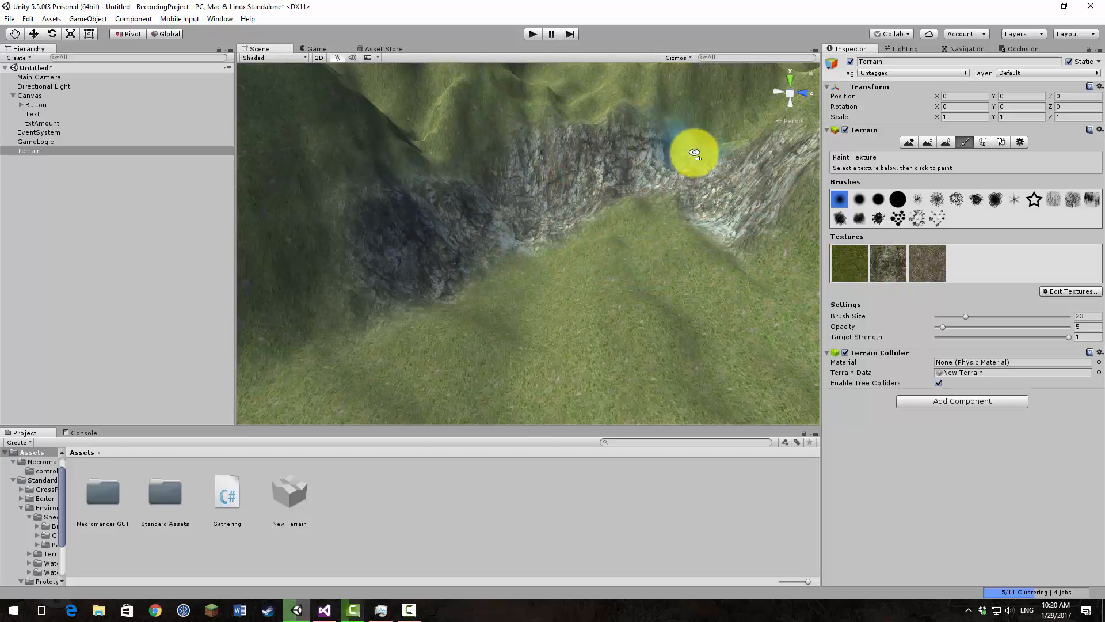
Step: Extend the rock texture up the cliff walls around the valley head at brush size 23 and opacity 5
right_drag(693, 154, 731, 165)
mouse_move(731, 165)
mouse_down()
mouse_move(441, 122)
mouse_move(461, 95)
mouse_move(368, 147)
mouse_move(346, 138)
mouse_up()
right_drag(440, 144, 351, 133)
mouse_move(416, 128)
mouse_down()
mouse_move(406, 174)
mouse_move(569, 111)
mouse_move(654, 141)
mouse_up()
right_drag(654, 141, 679, 124)
mouse_move(692, 123)
mouse_down()
mouse_move(562, 147)
mouse_move(459, 205)
mouse_move(461, 138)
mouse_move(593, 146)
mouse_move(718, 184)
mouse_move(708, 199)
mouse_move(763, 199)
mouse_move(457, 316)
mouse_up()
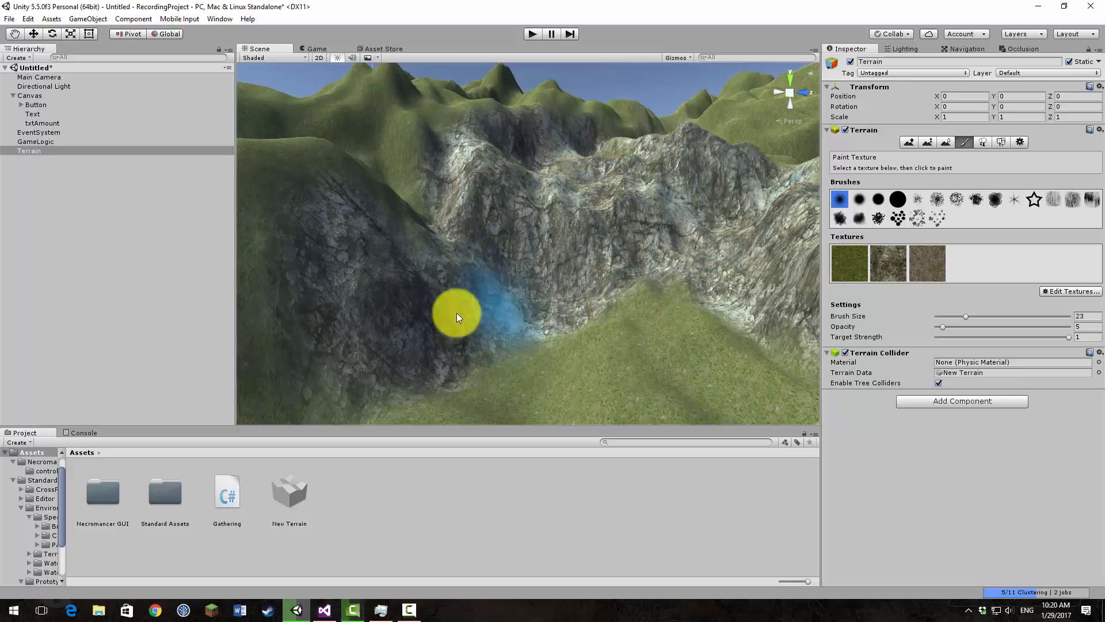
mouse_move(530, 277)
right_down()
mouse_move(730, 378)
mouse_move(568, 389)
mouse_move(716, 399)
mouse_move(569, 390)
mouse_move(748, 300)
right_up()
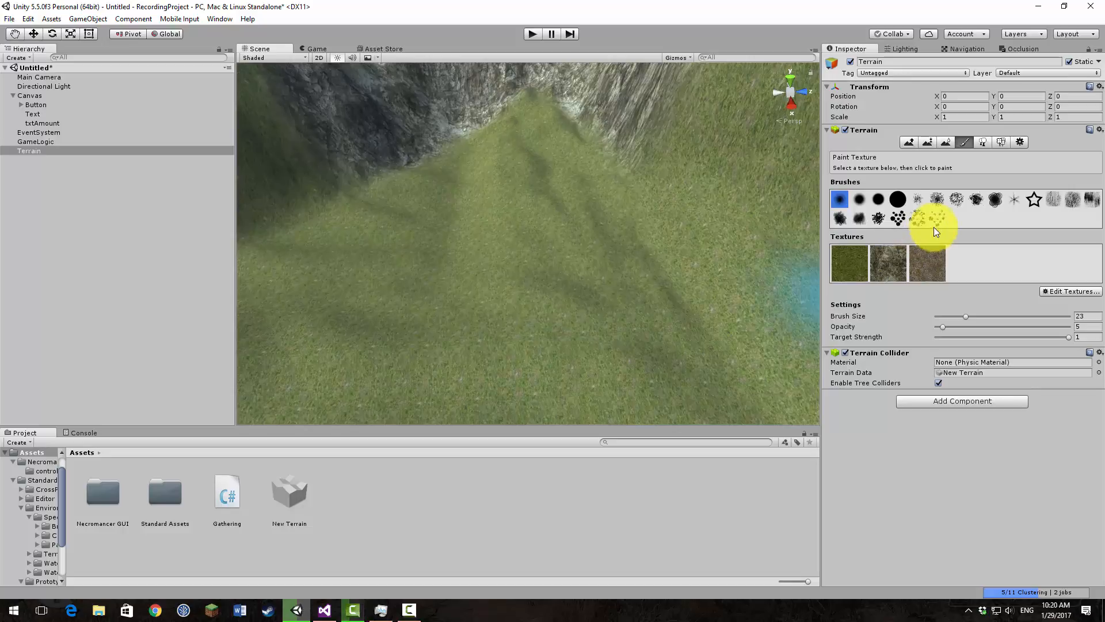
Step: Paint small scattered rock patches on the grassy valley floor at brush size 13
click(954, 316)
mouse_move(511, 172)
mouse_down()
mouse_move(547, 202)
mouse_move(555, 246)
mouse_up()
drag(544, 293, 571, 317)
drag(381, 275, 303, 272)
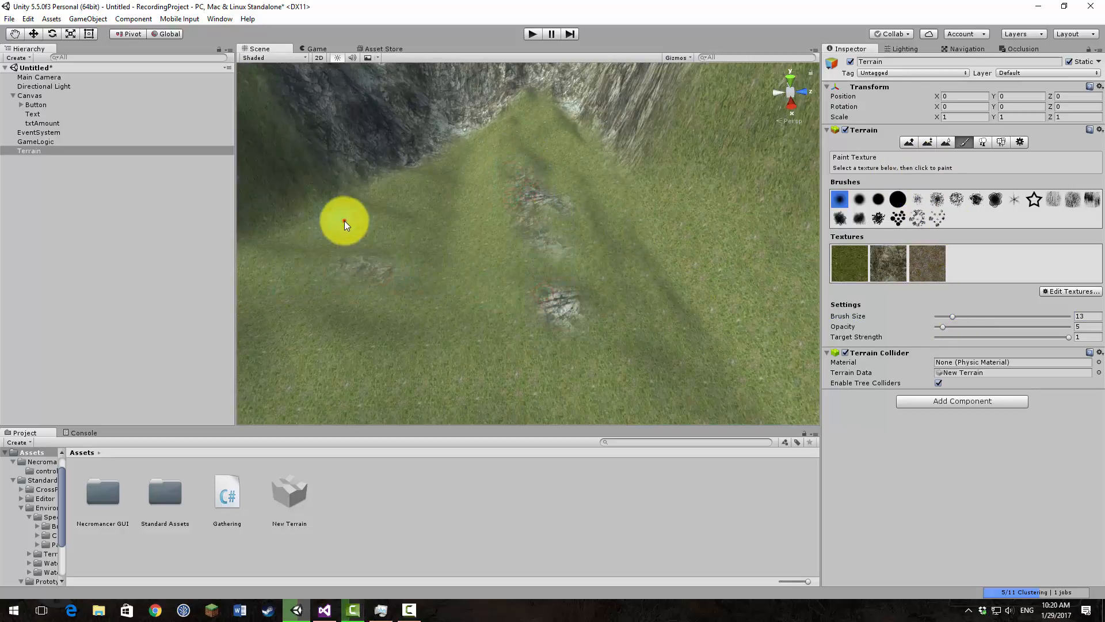
mouse_move(344, 219)
mouse_down()
mouse_move(413, 224)
mouse_move(428, 191)
mouse_move(502, 188)
mouse_move(665, 295)
mouse_move(605, 254)
mouse_move(585, 180)
mouse_up()
Step: Cover the valley floor with the brown dirt texture using the splatter brush at size 34
click(929, 265)
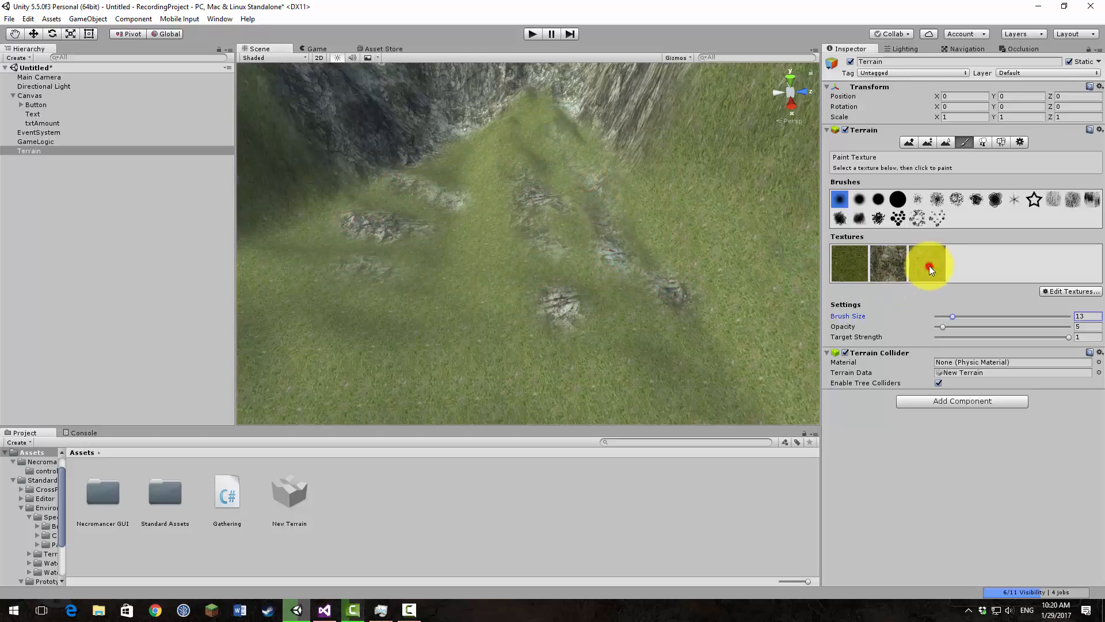
click(940, 200)
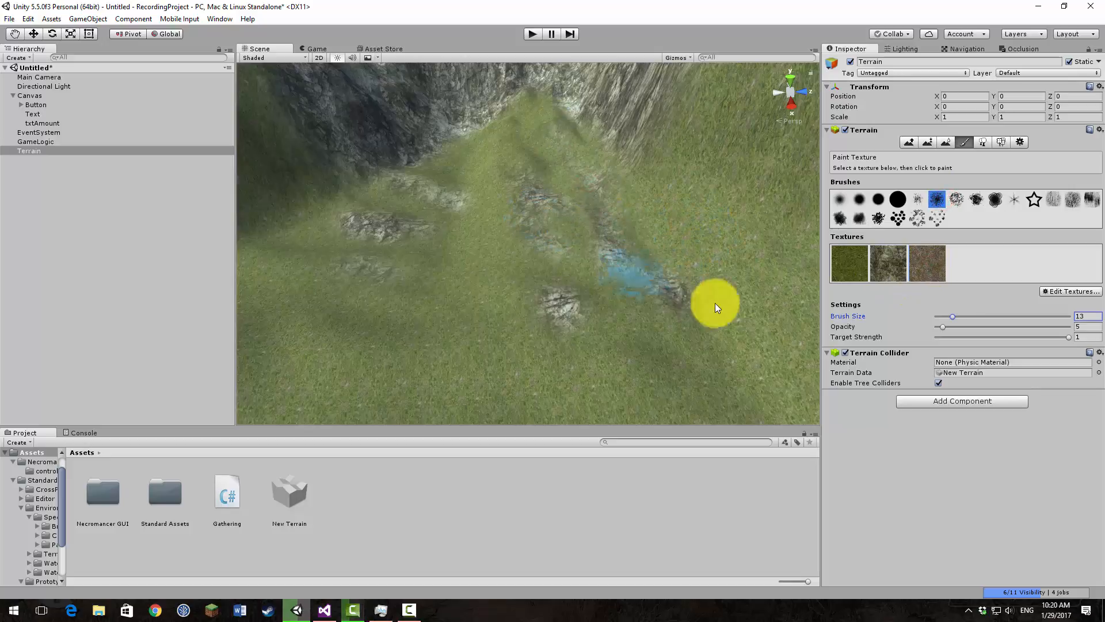
click(982, 318)
mouse_move(570, 212)
mouse_down()
mouse_move(501, 152)
mouse_move(395, 227)
mouse_move(620, 308)
mouse_move(424, 133)
mouse_move(595, 156)
mouse_move(590, 296)
mouse_move(439, 295)
mouse_move(402, 281)
mouse_up()
Step: Blend the grass texture back over the dirt on the valley floor and side slope, and onto the rock cliffs, with the splatter brush
click(854, 267)
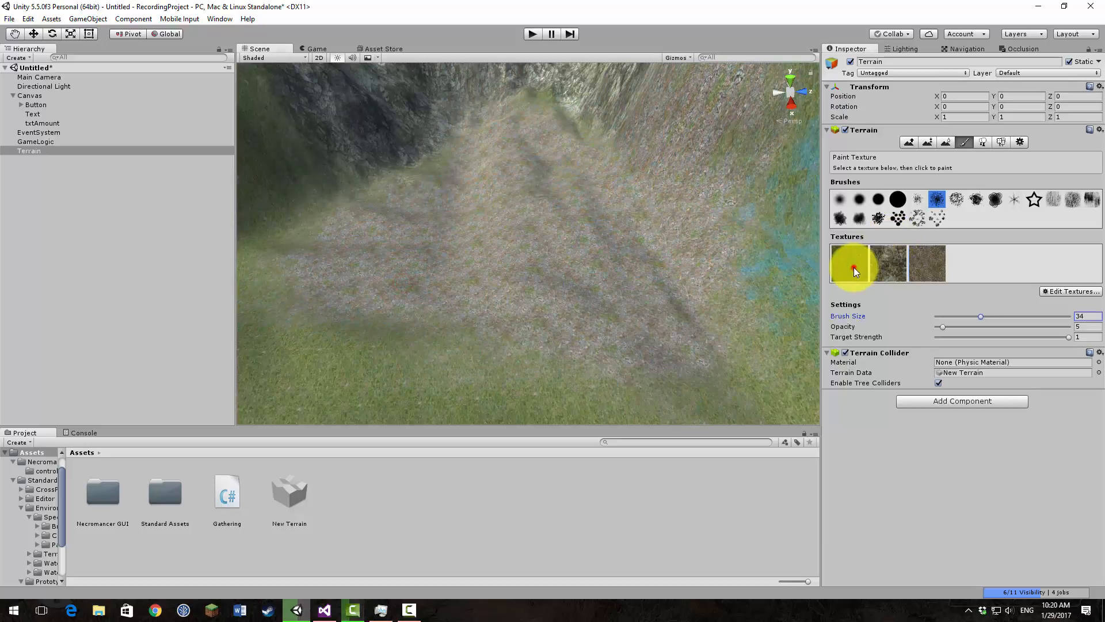
mouse_move(644, 291)
mouse_down()
mouse_move(432, 222)
mouse_move(644, 330)
mouse_move(568, 177)
mouse_move(518, 121)
mouse_up()
mouse_move(518, 121)
mouse_down()
mouse_move(393, 219)
mouse_move(363, 277)
mouse_up()
drag(363, 276, 485, 327)
mouse_move(553, 357)
right_down()
mouse_move(510, 302)
mouse_move(605, 294)
right_up()
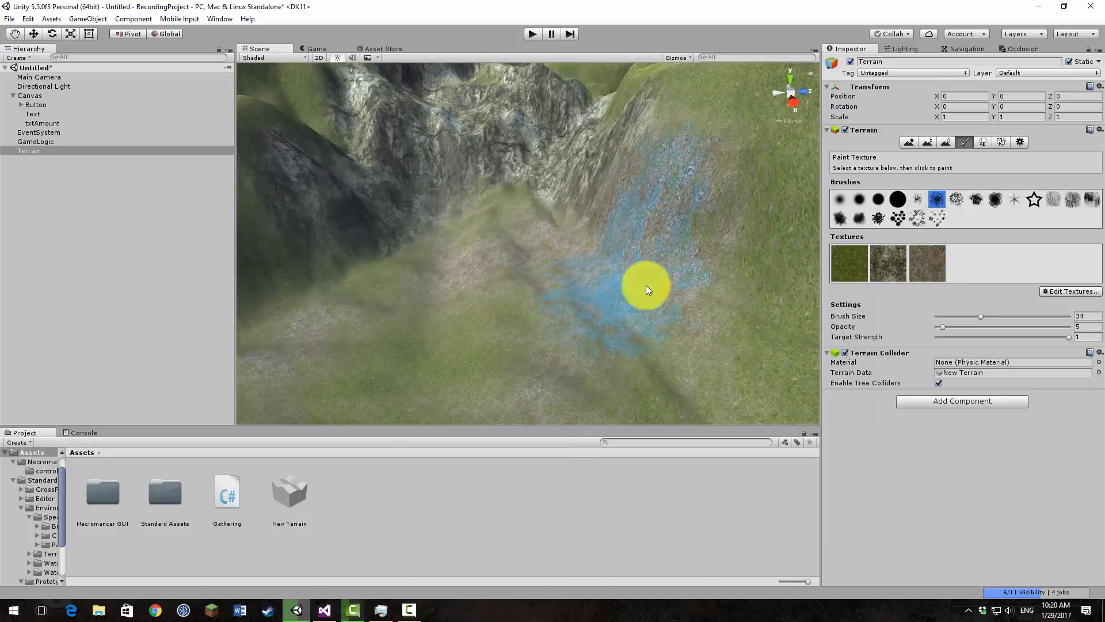
click(668, 278)
click(529, 230)
click(482, 143)
click(432, 138)
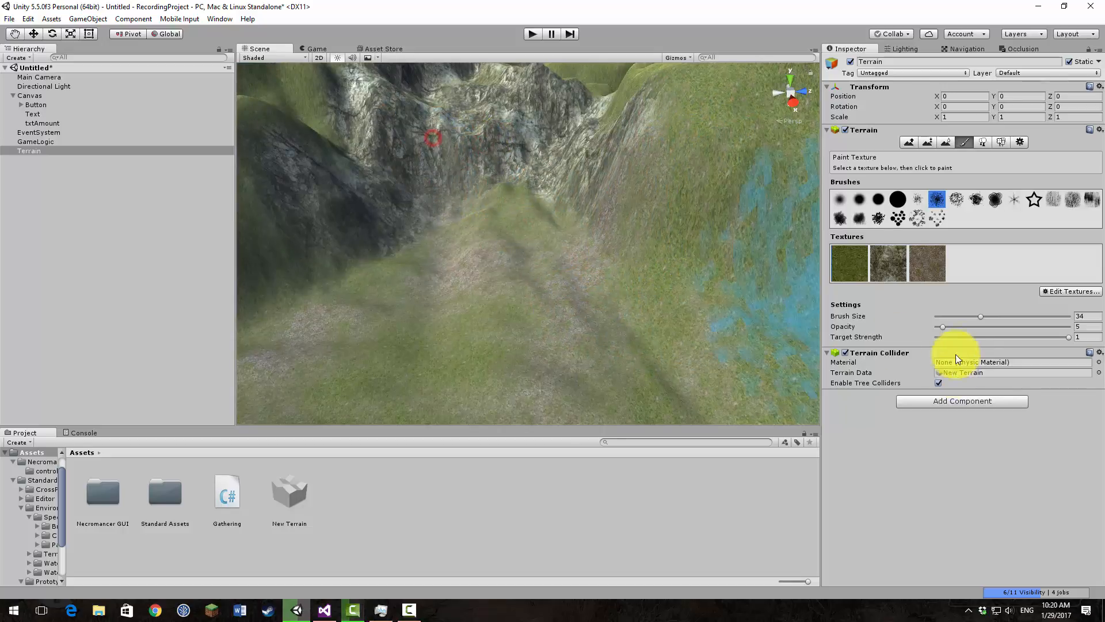
Step: Tint the rocky cliffs lightly with the grass texture at target strength 0.253
click(969, 336)
click(498, 127)
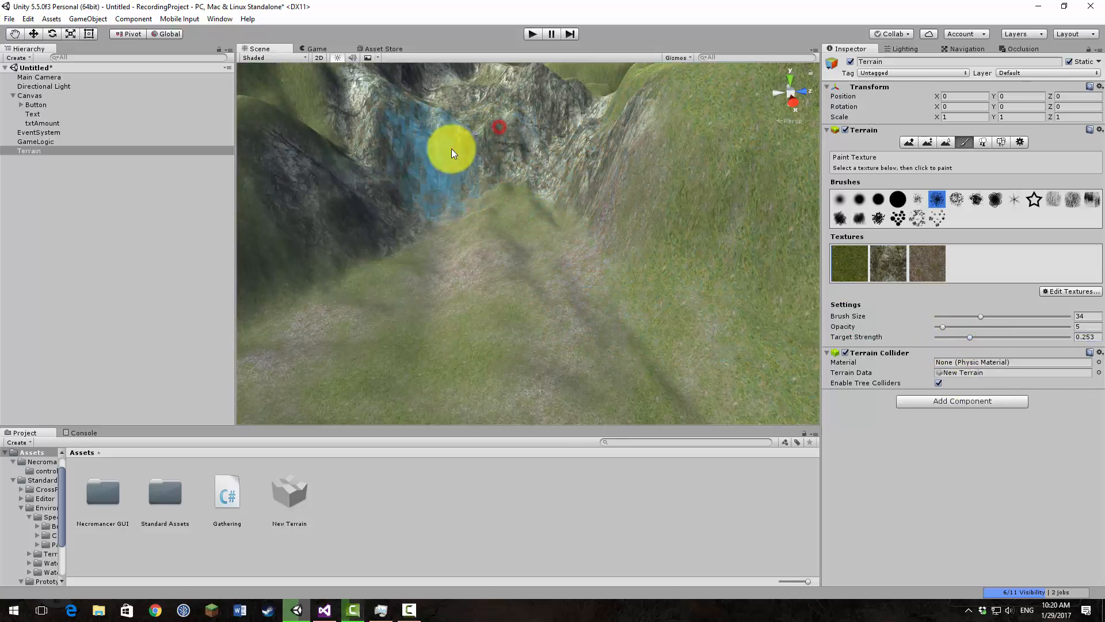
click(451, 149)
click(344, 230)
right_drag(570, 329, 602, 288)
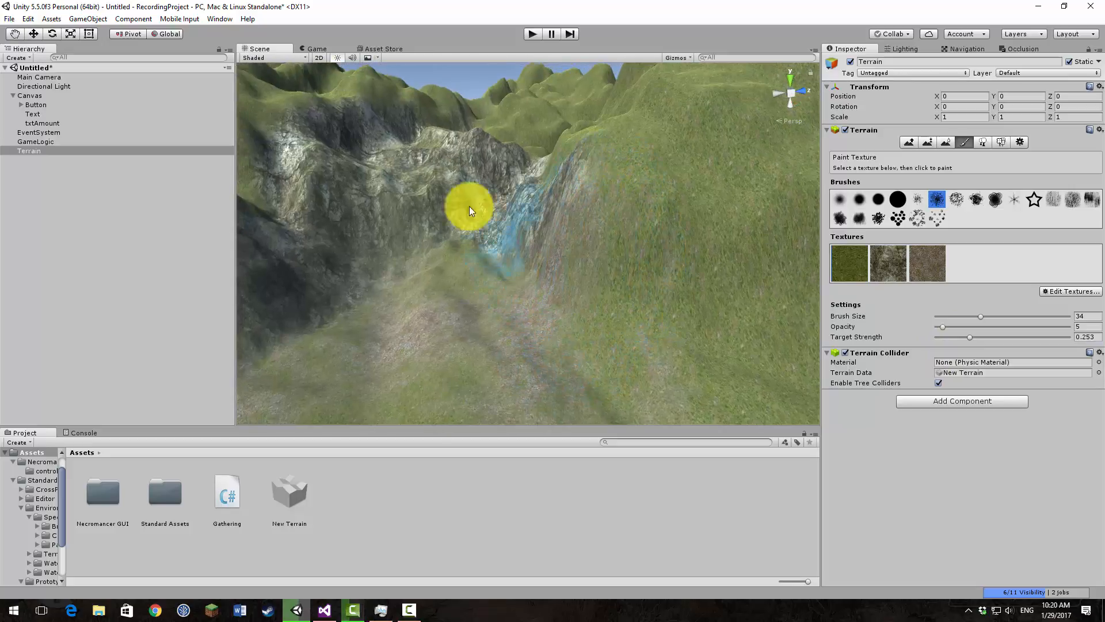
click(474, 156)
Step: Add a light layer of the brown dirt texture to the cliff faces at target strength 0.253
click(933, 264)
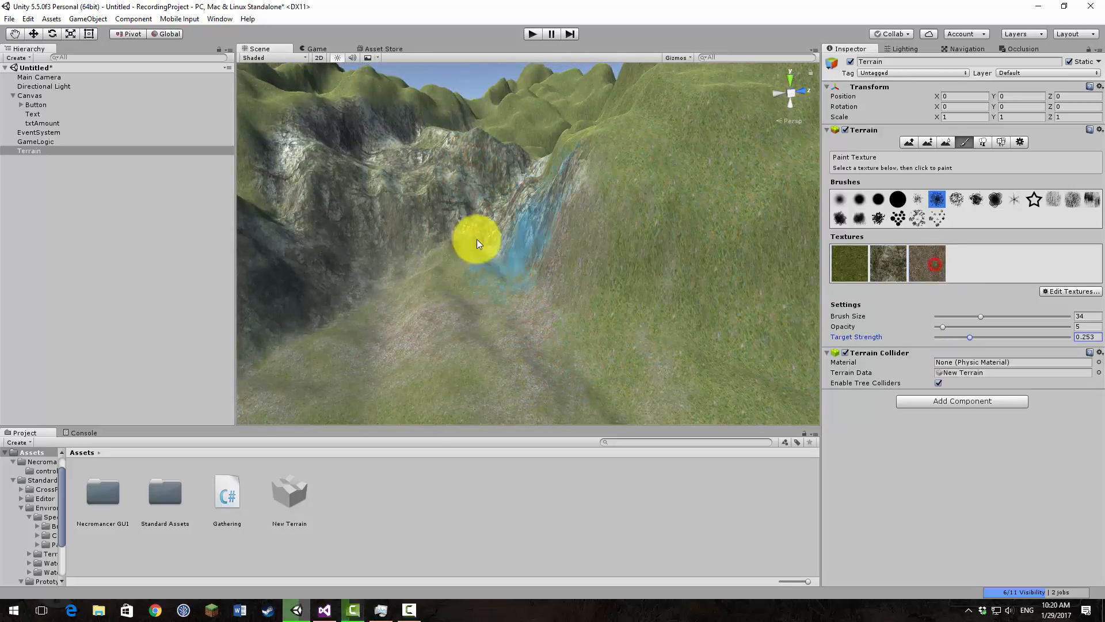
click(359, 185)
mouse_move(538, 213)
mouse_down()
mouse_move(475, 170)
mouse_move(300, 249)
mouse_move(550, 204)
mouse_up()
drag(450, 149, 373, 154)
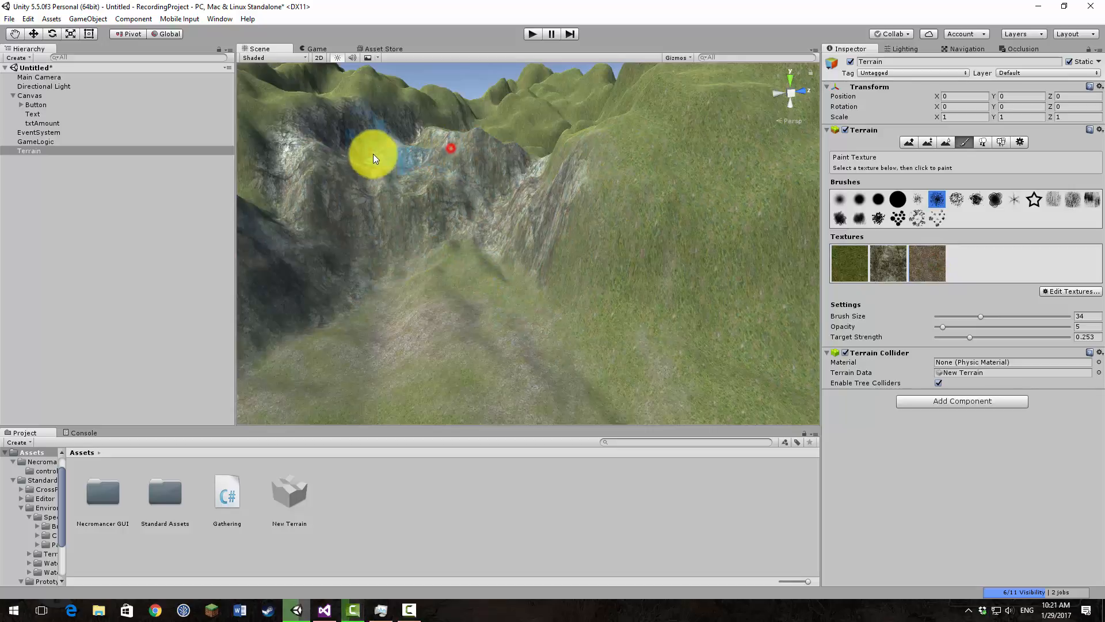
Step: Repaint the rock texture over the cliffs and the valley-floor mound at target strength 0.652, then check the Game view
click(886, 262)
click(569, 217)
click(405, 183)
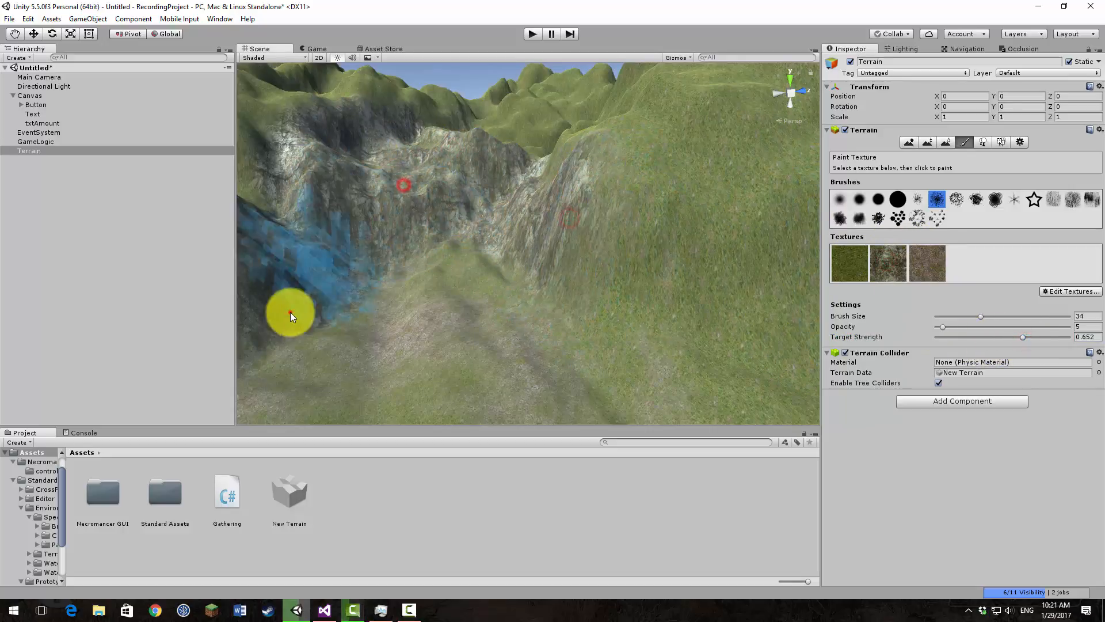
click(292, 313)
click(425, 342)
click(508, 376)
click(437, 277)
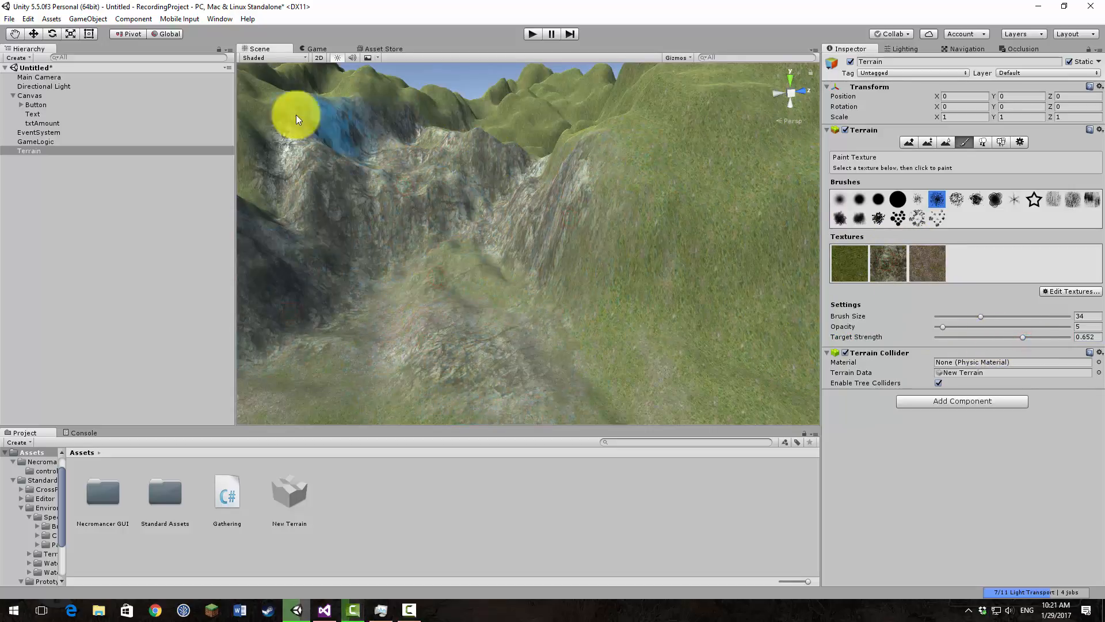
click(313, 56)
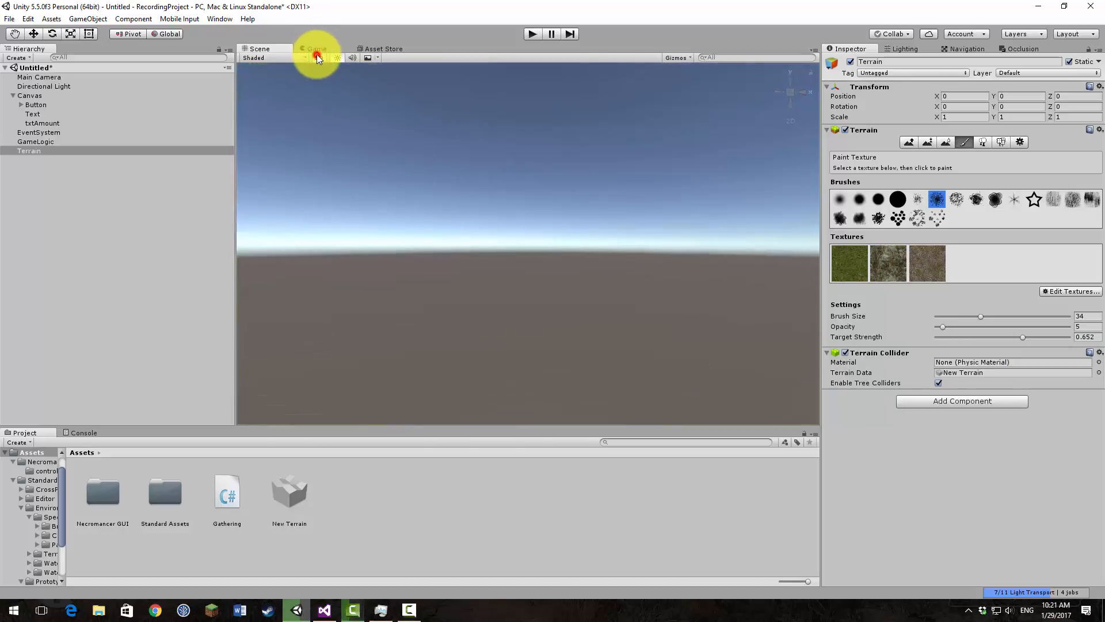
click(318, 49)
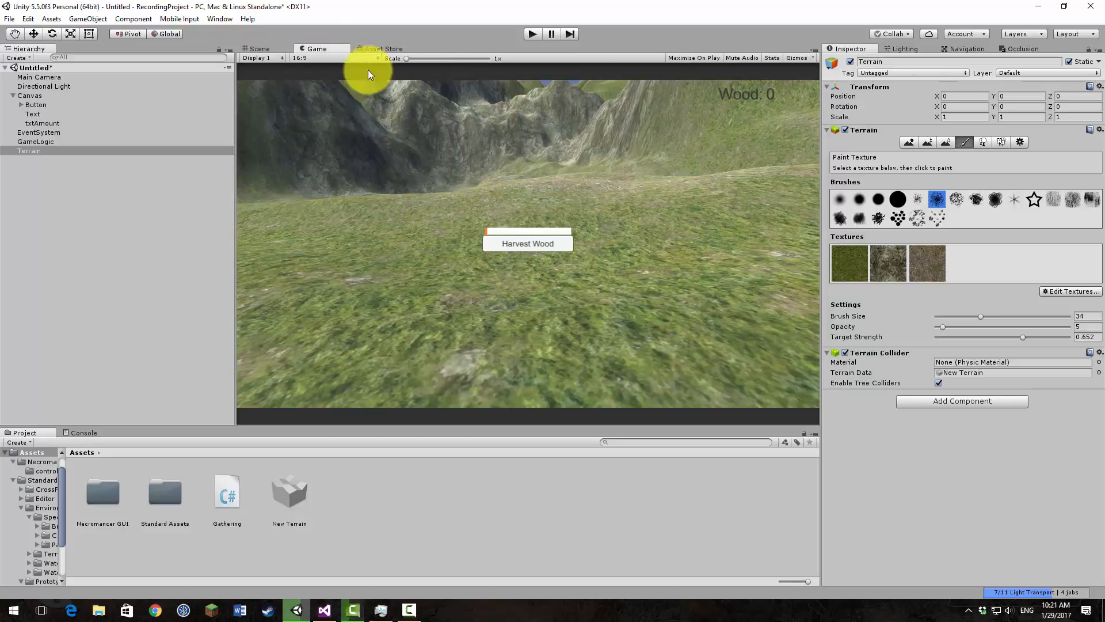
click(260, 49)
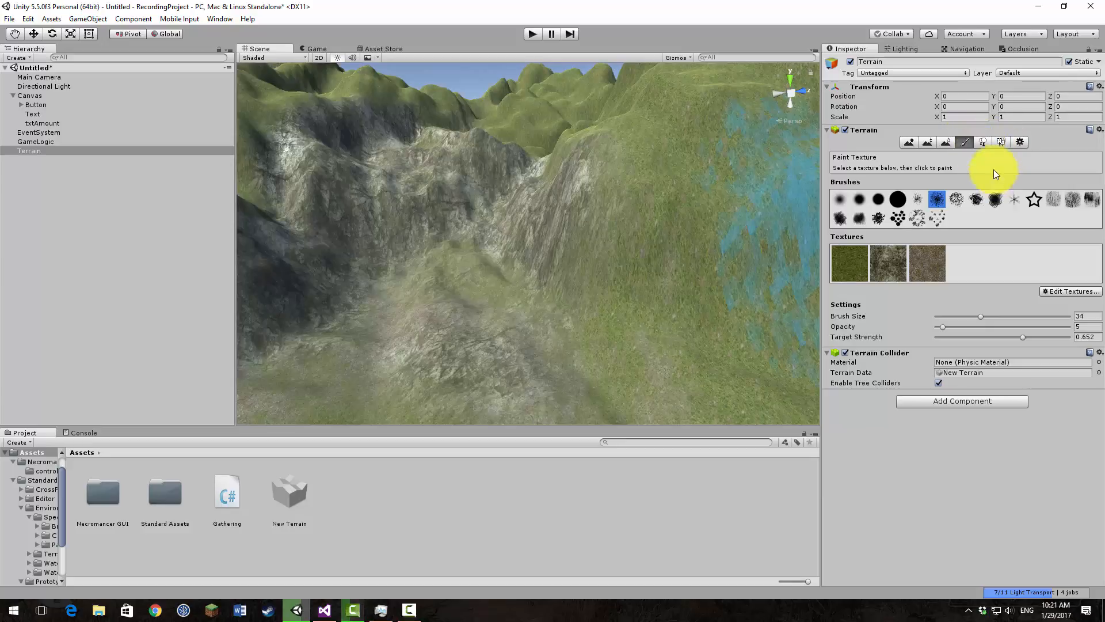
Step: Add Broadleaf_Mobile as a terrain tree and set the tree brush size to 1 and tree density to 10
click(984, 142)
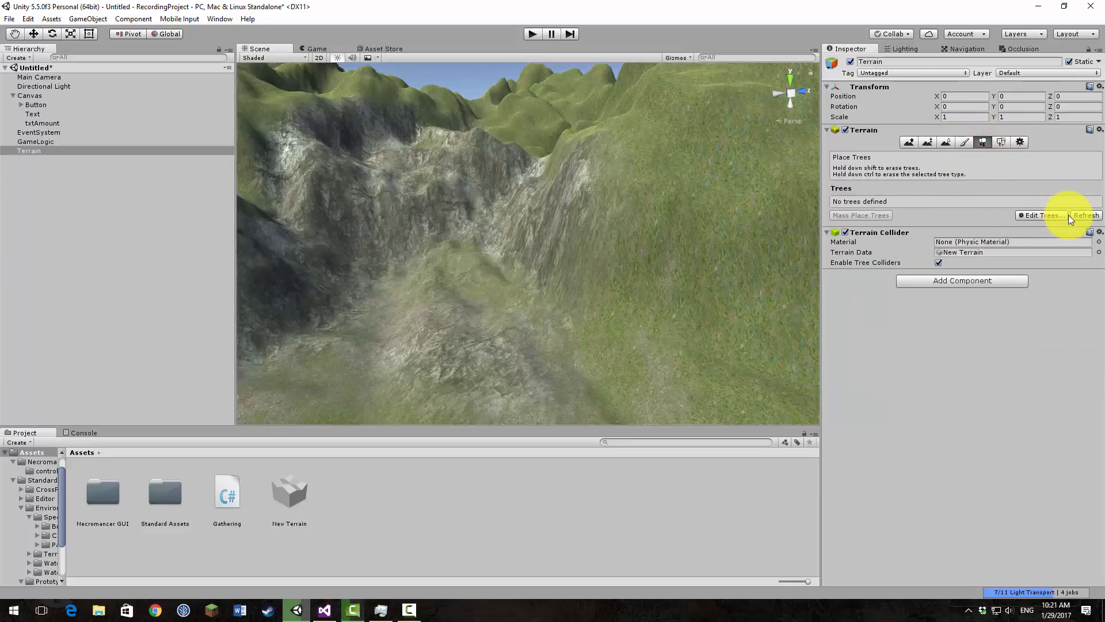
click(1040, 215)
click(1059, 223)
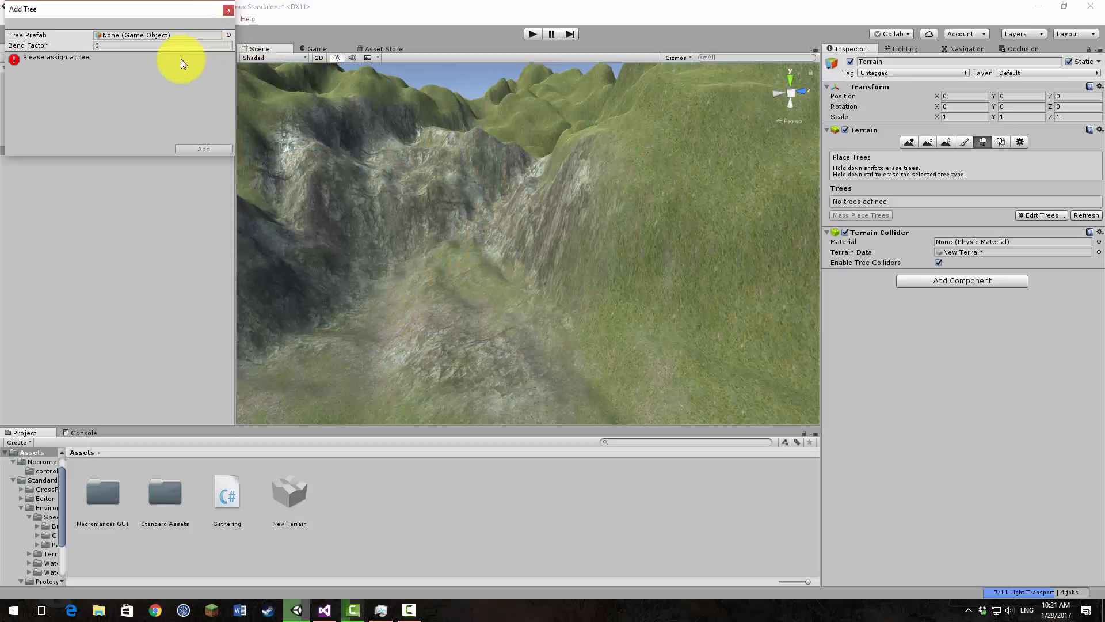
click(224, 36)
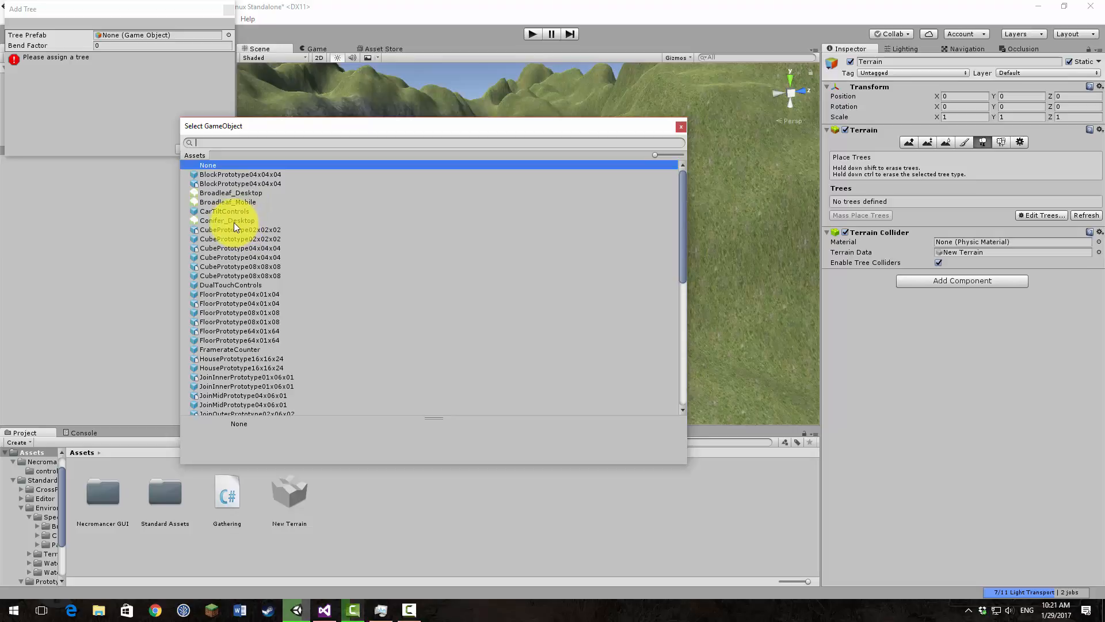
click(212, 195)
click(205, 202)
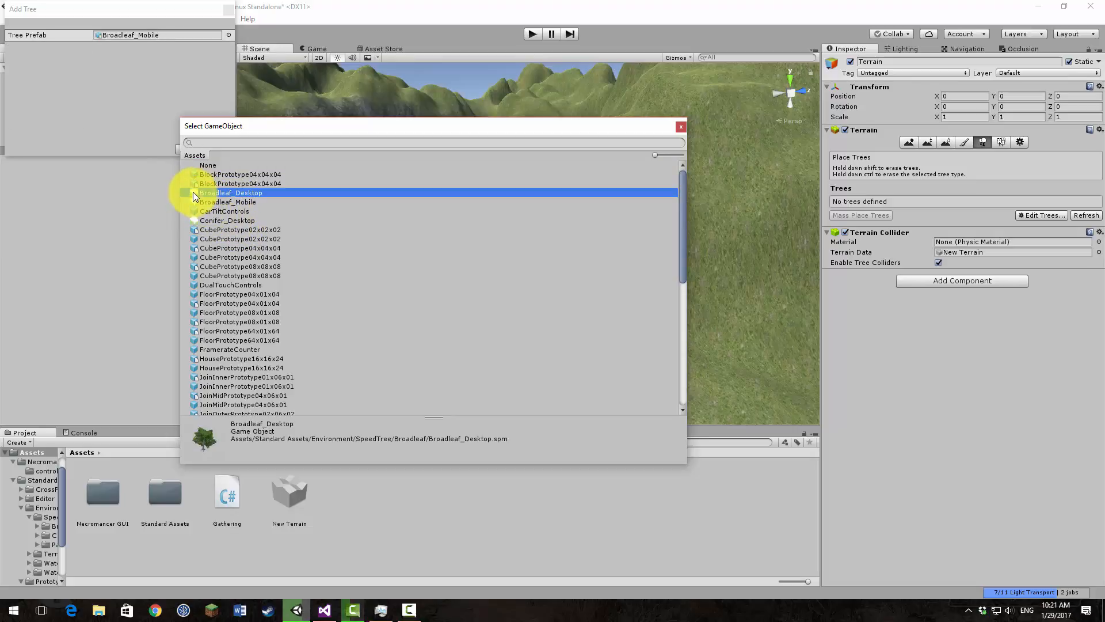
double_click(201, 200)
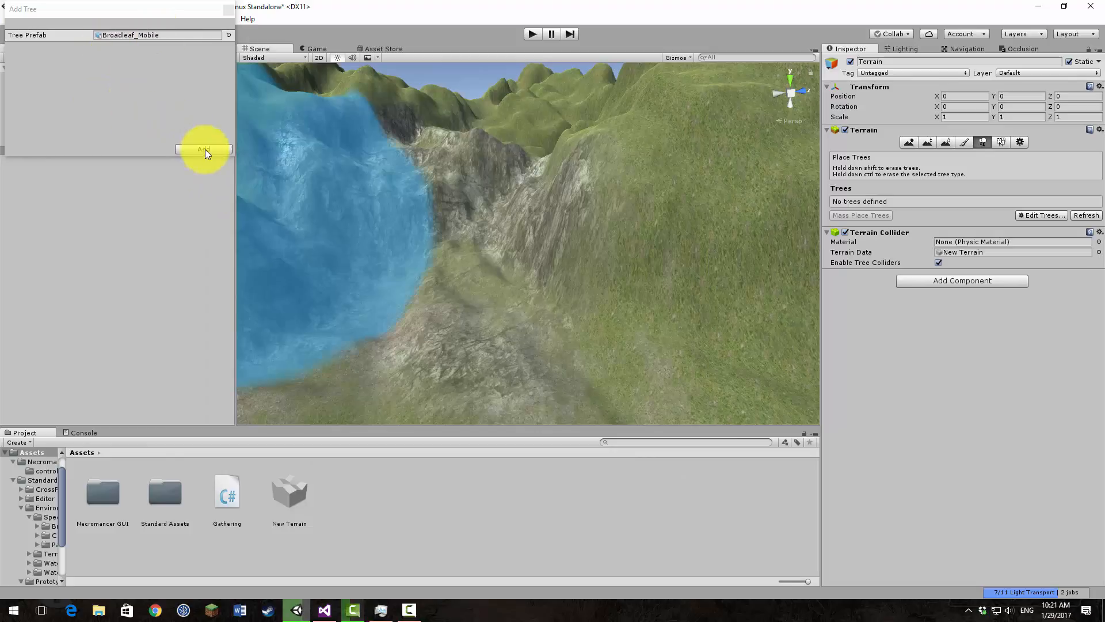
click(208, 149)
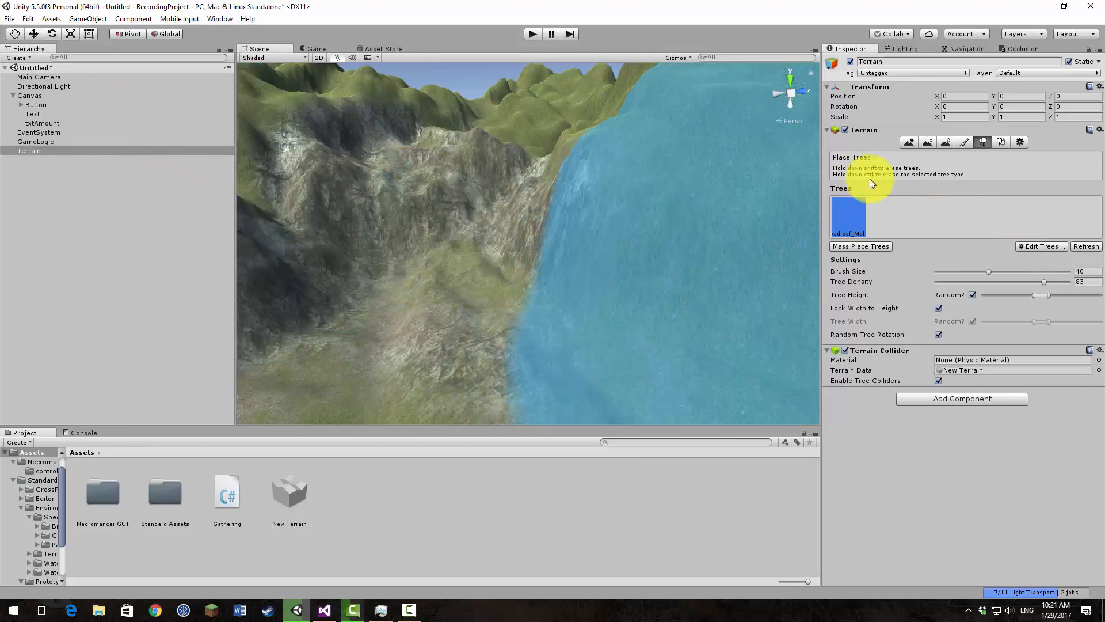
click(941, 270)
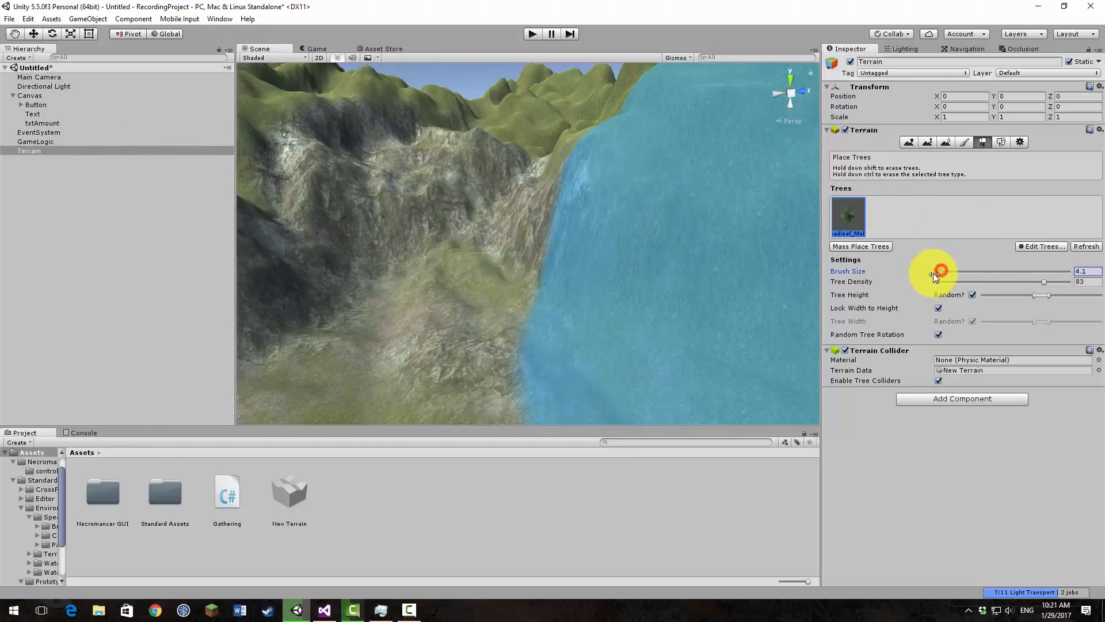
drag(946, 281, 933, 282)
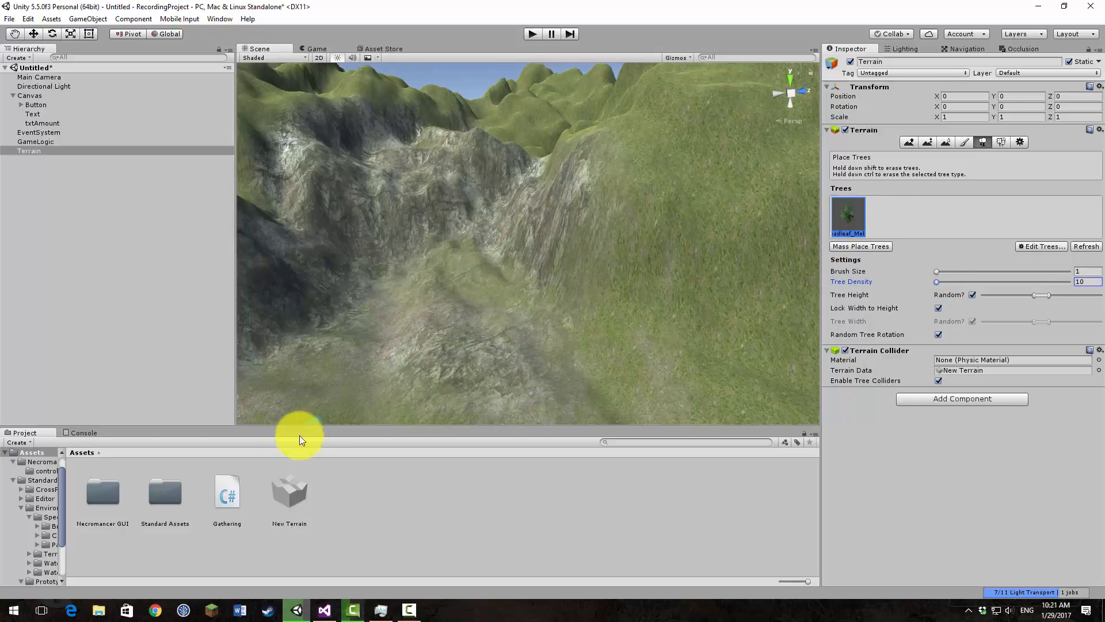
Step: Regenerate the materials of Broadleaf_Desktop in the Standard Assets Environment SpeedTree Broadleaf folder
click(176, 494)
double_click(171, 494)
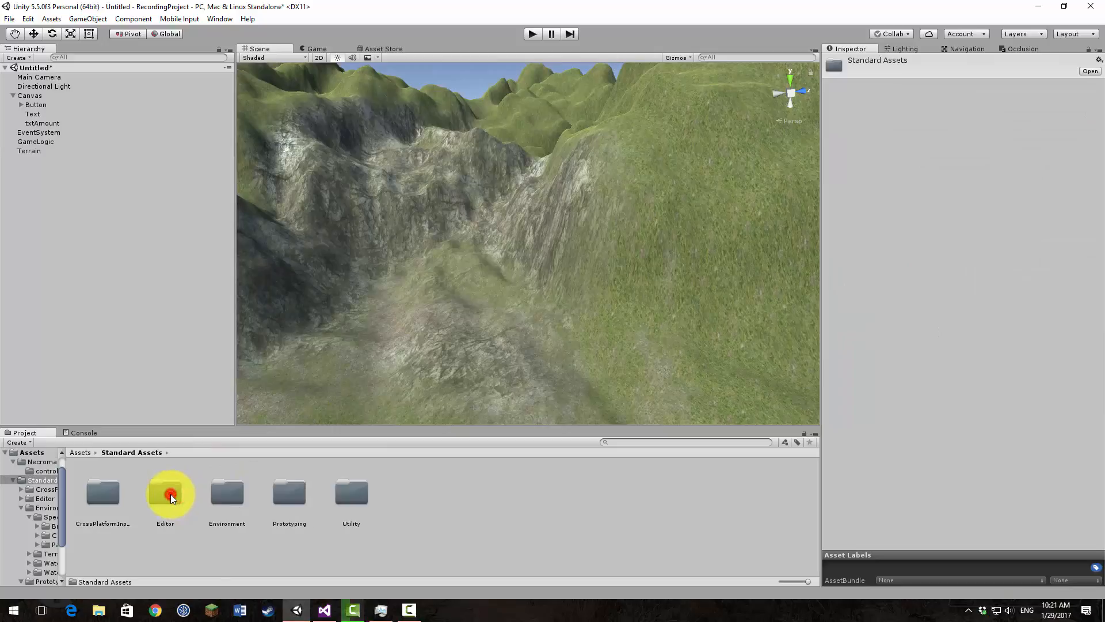
double_click(234, 501)
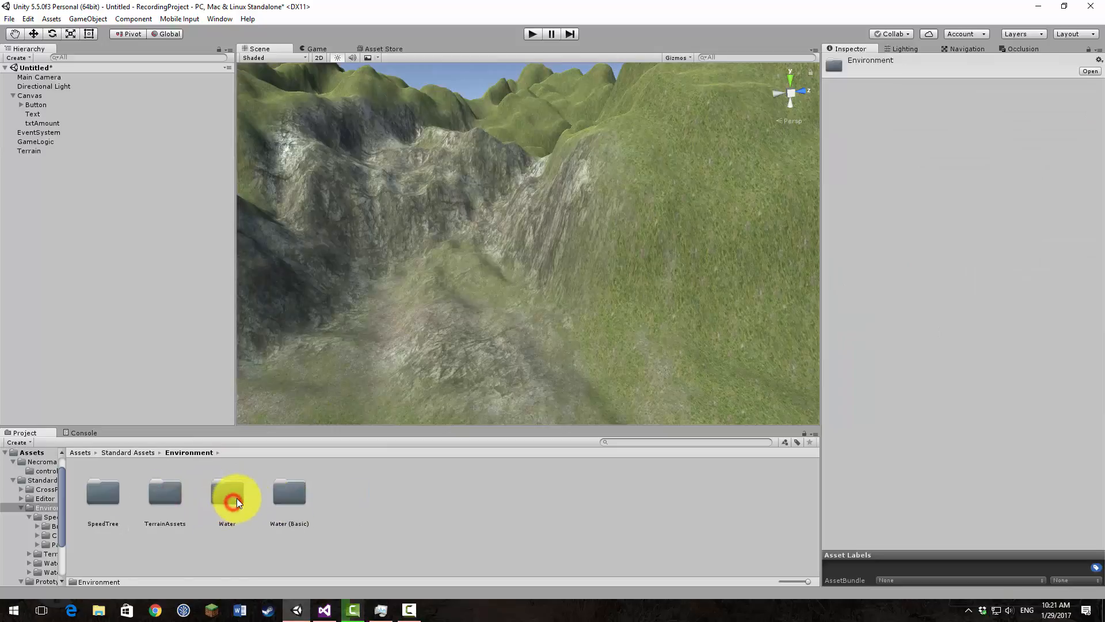
double_click(102, 506)
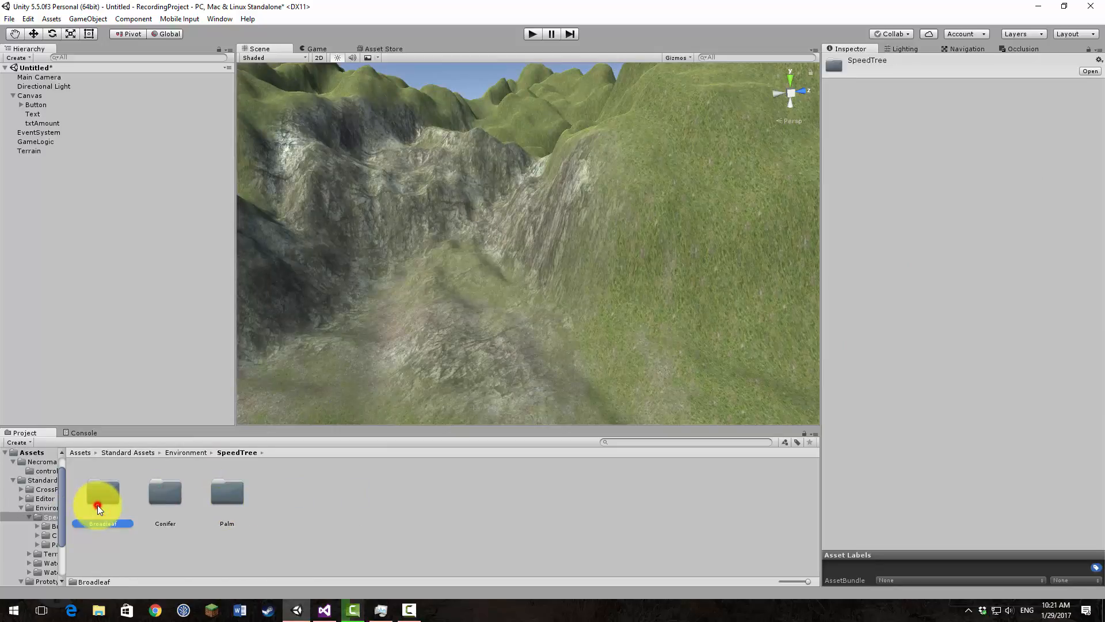
double_click(98, 506)
click(237, 493)
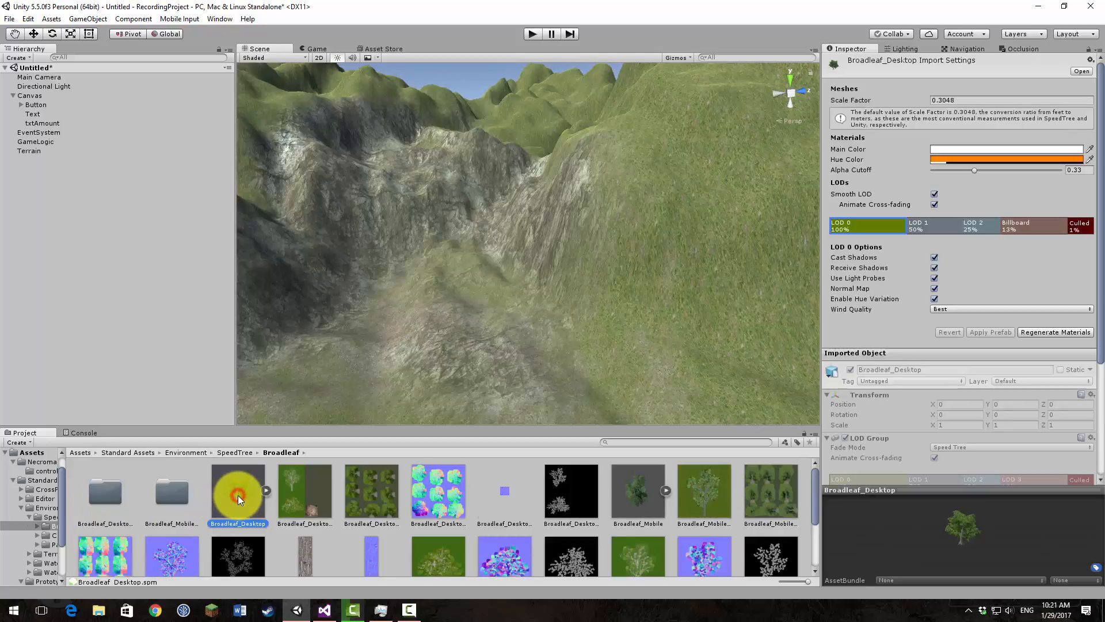
click(1056, 328)
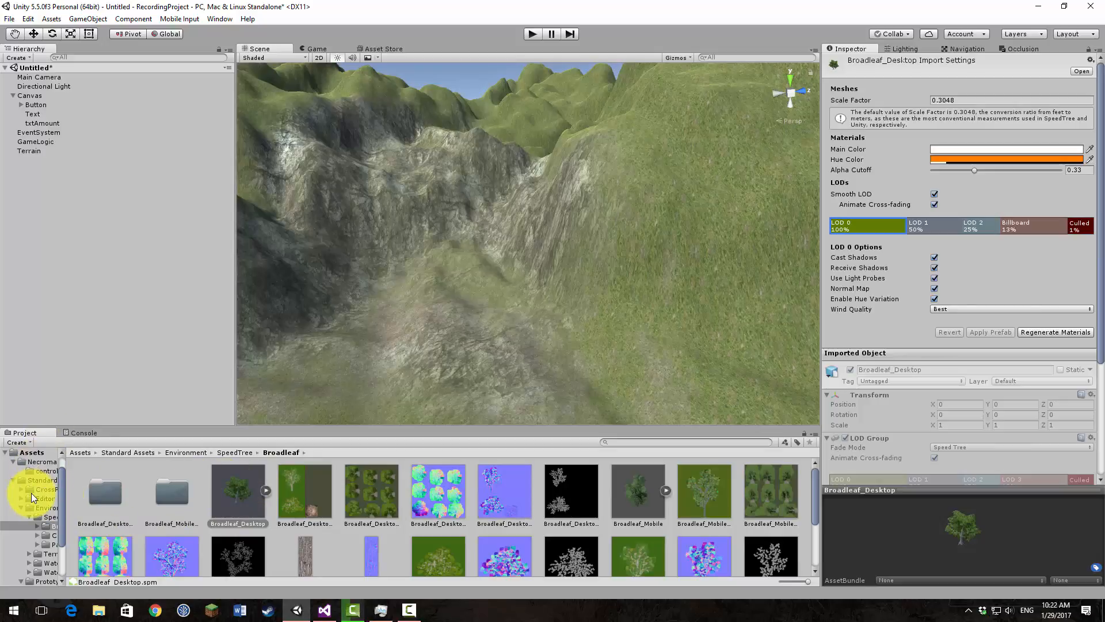
Step: Add Conifer_Desktop as a second tree type on the terrain
click(27, 453)
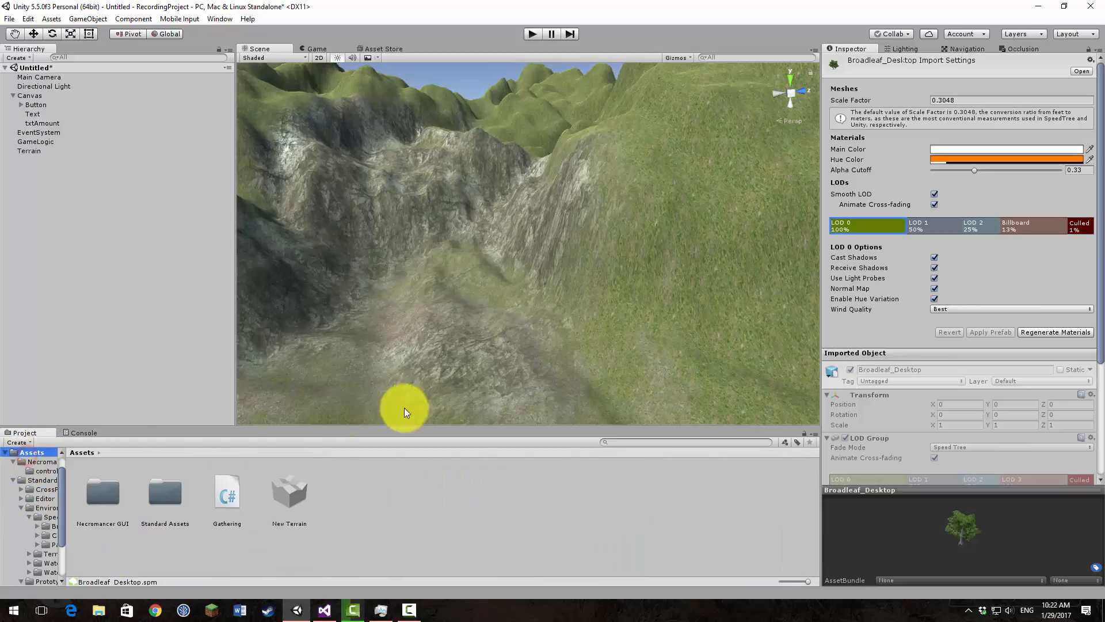
click(38, 151)
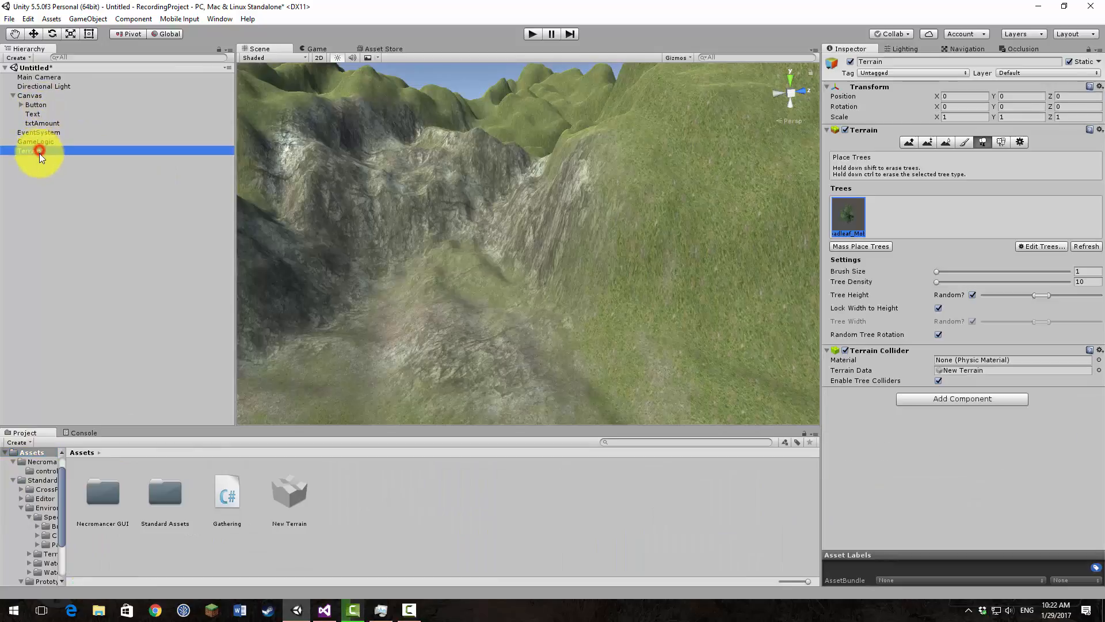
click(1040, 247)
click(1055, 253)
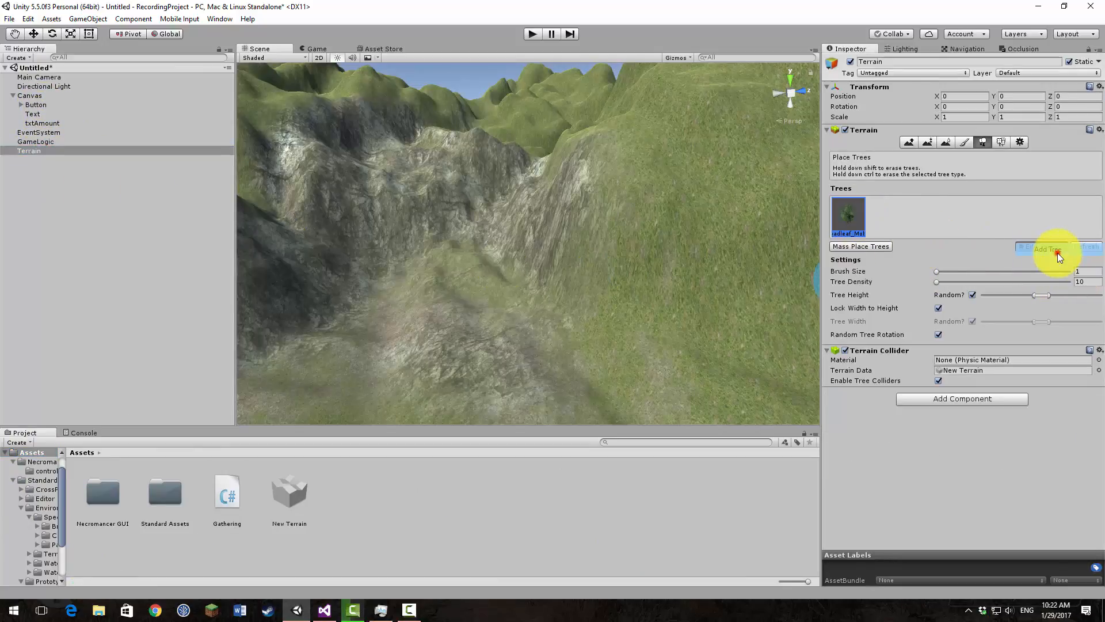
click(229, 36)
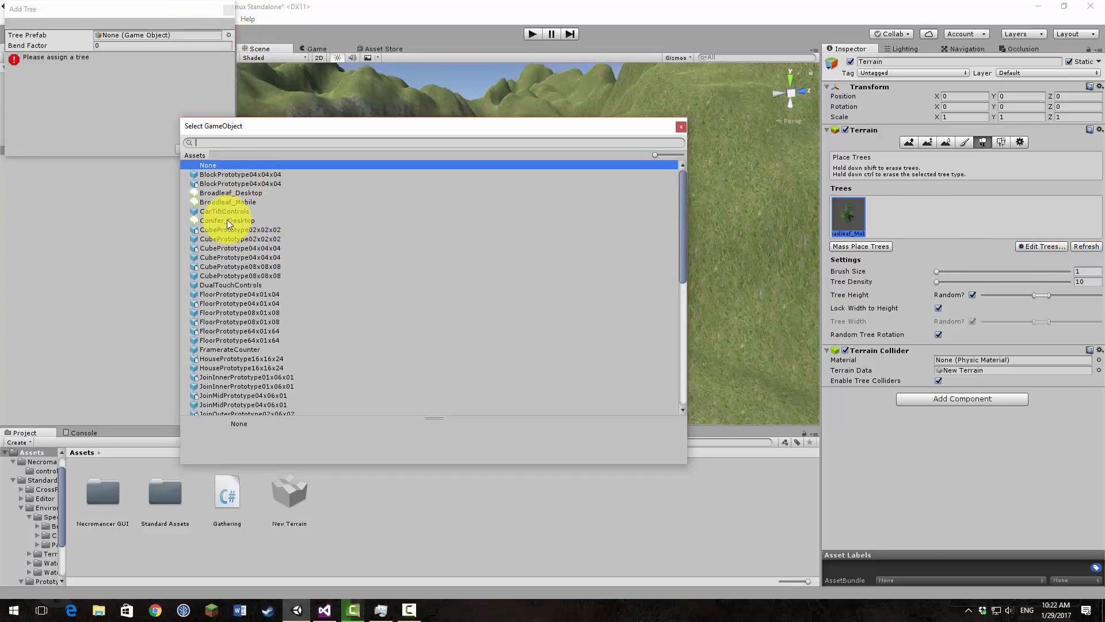
click(206, 220)
click(205, 220)
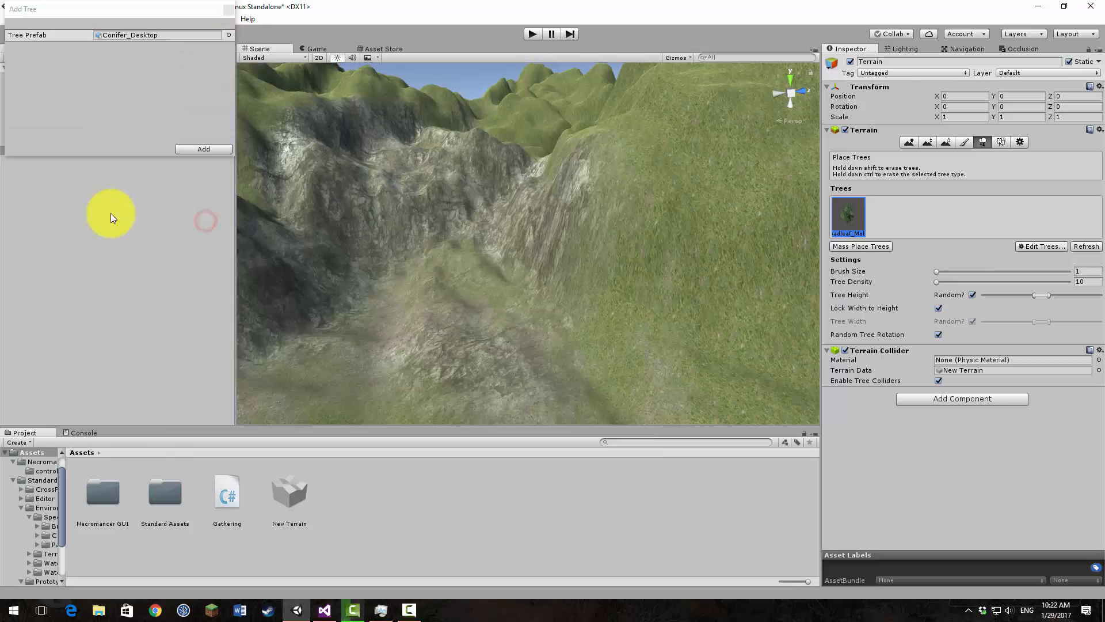
click(189, 149)
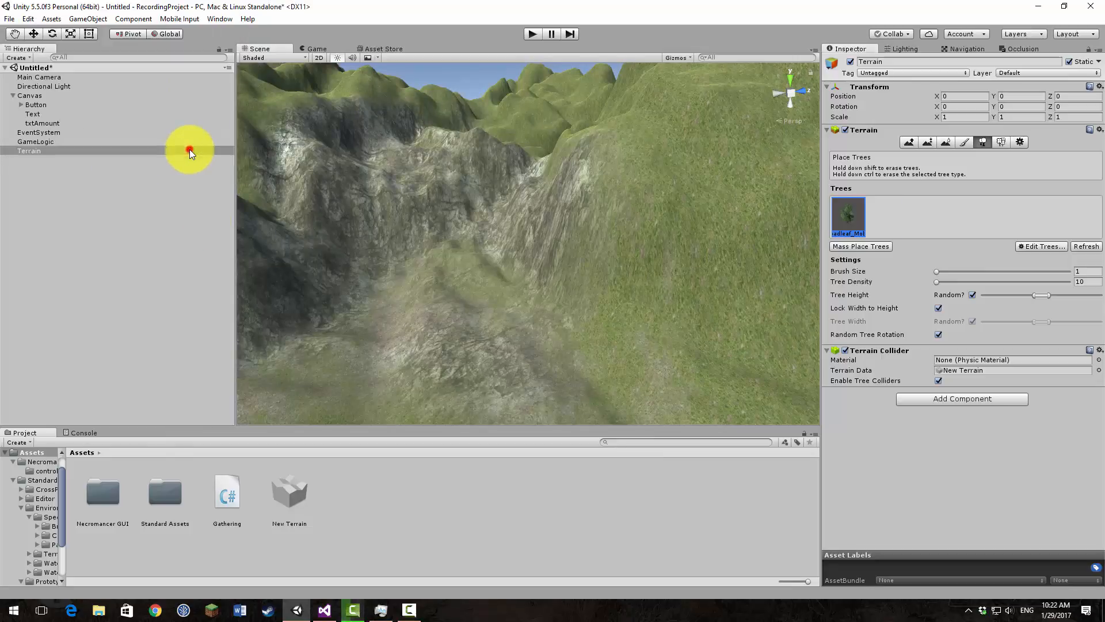
Step: Plant several single Broadleaf_Mobile trees on the valley floor around the rocky mound
click(851, 218)
right_drag(501, 346, 451, 340)
click(508, 294)
click(666, 274)
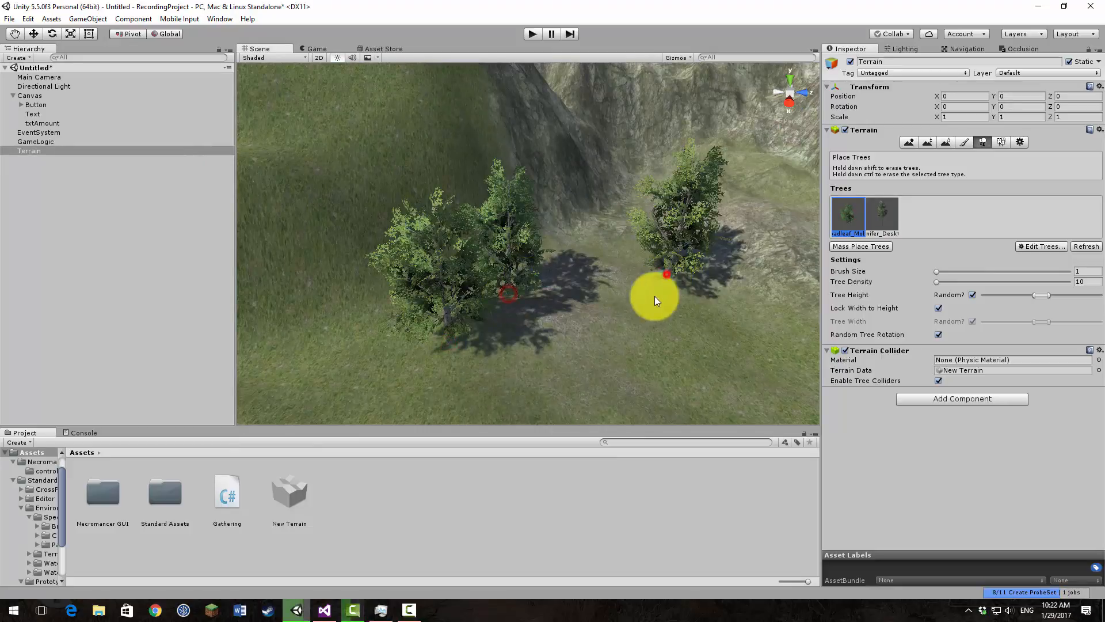
click(649, 325)
right_drag(693, 328, 736, 298)
click(571, 218)
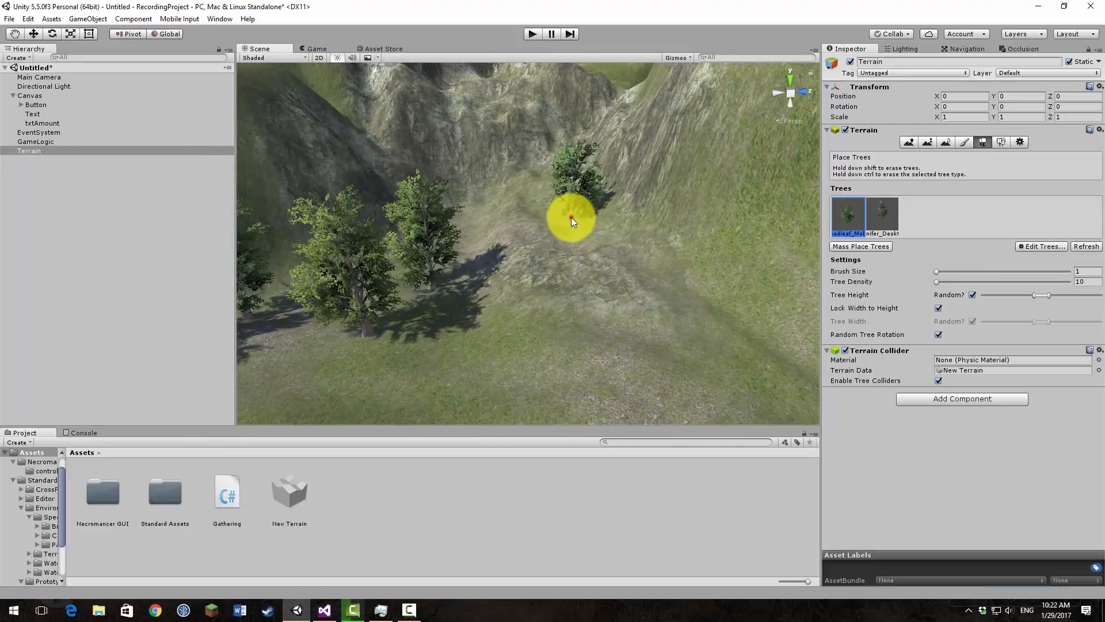
scroll(574, 223, up, 8)
right_drag(563, 259, 506, 263)
click(507, 263)
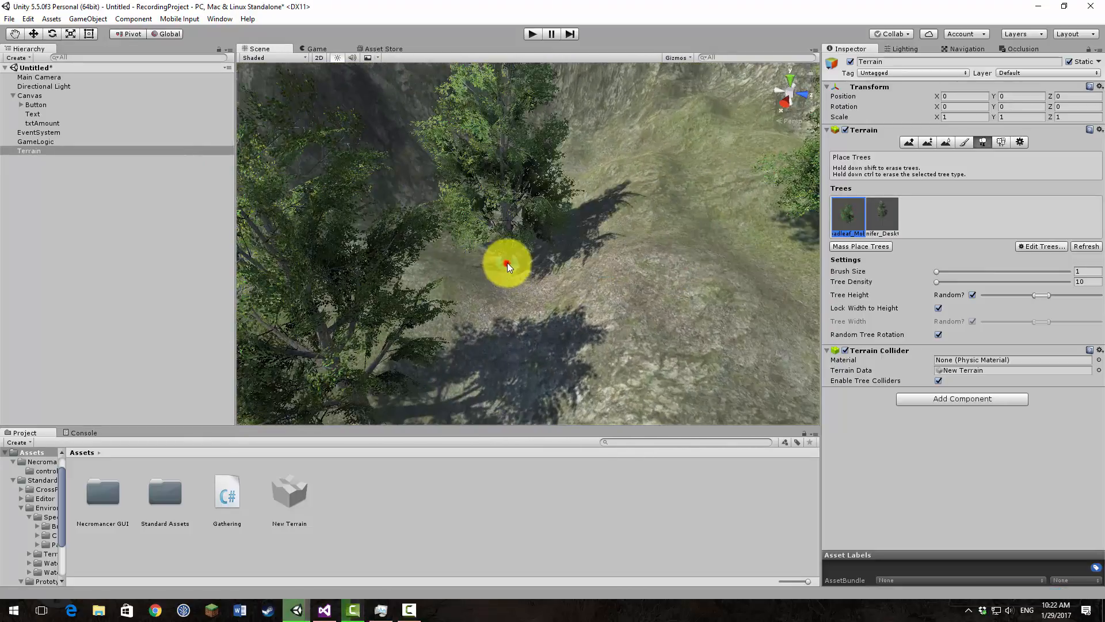
Step: Plant Broadleaf_Mobile trees on the grassy ridge above the cliffs, then check the Game view
right_drag(573, 200, 520, 170)
click(615, 198)
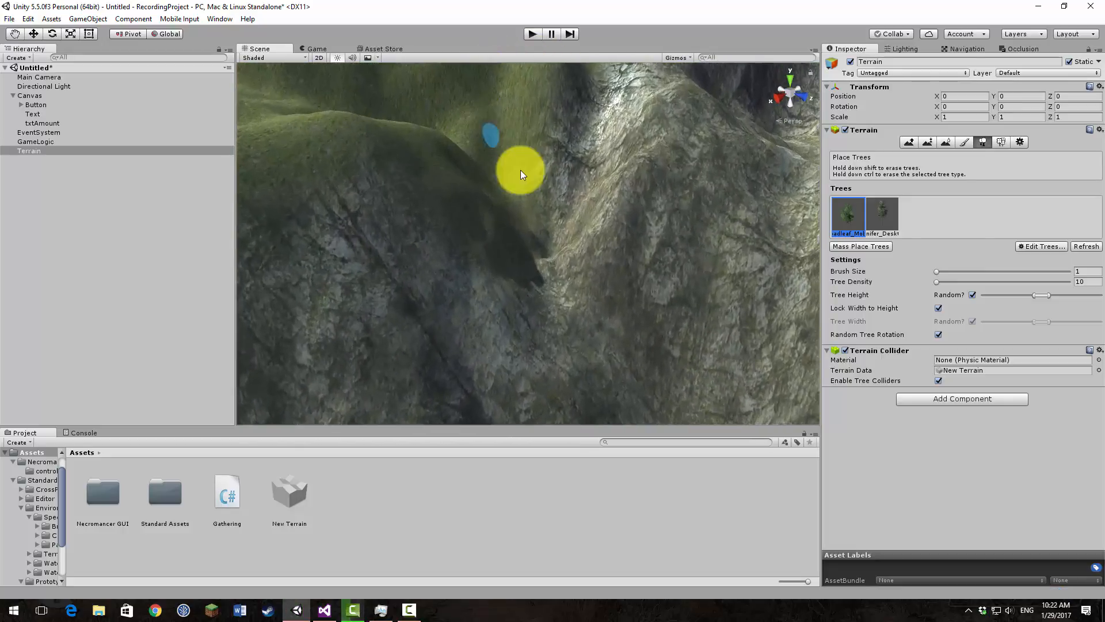
key(e)
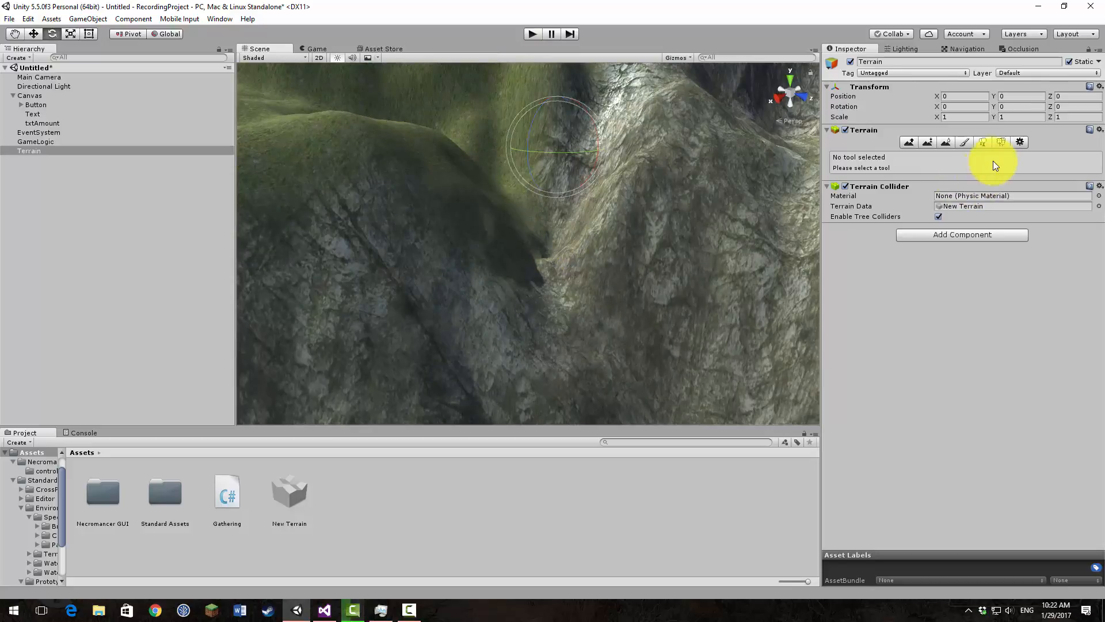
click(982, 142)
right_drag(558, 238, 533, 236)
key(e)
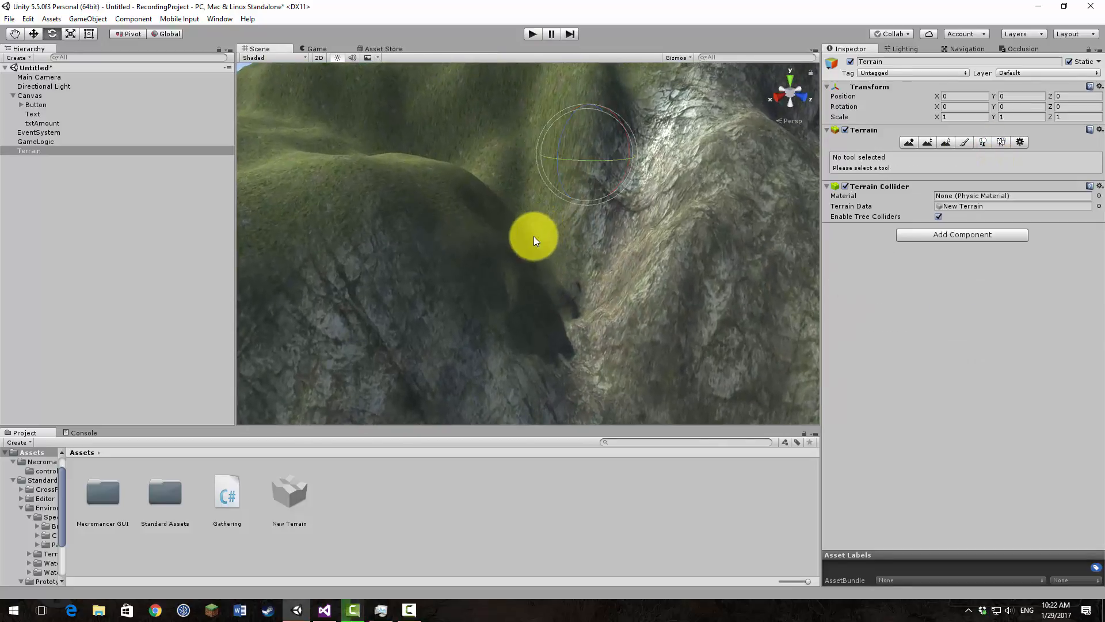
click(984, 144)
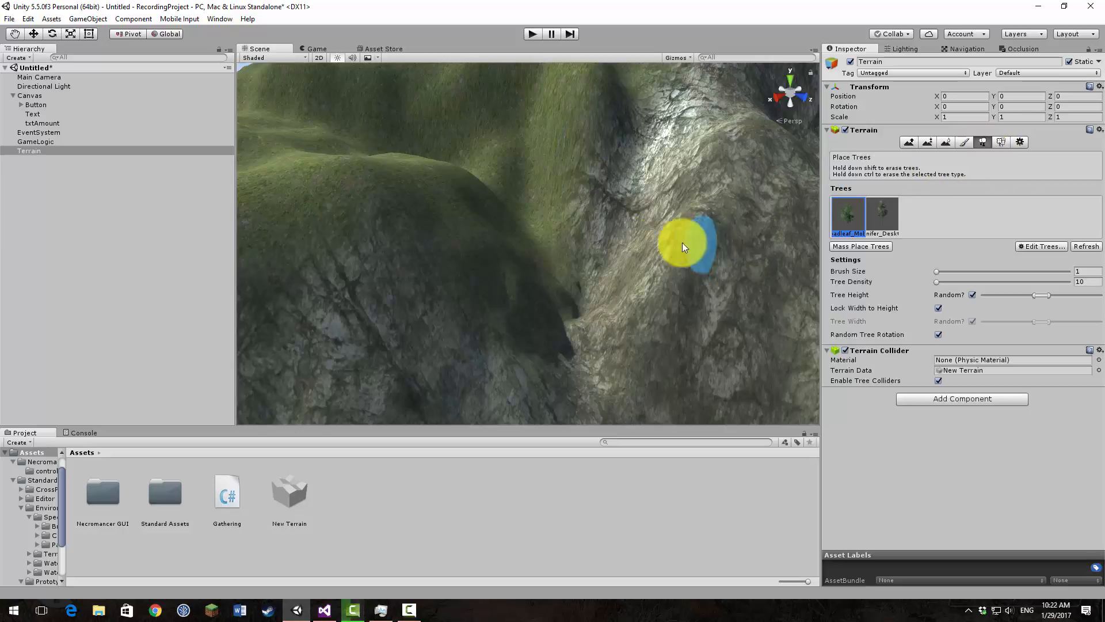
click(545, 226)
click(379, 169)
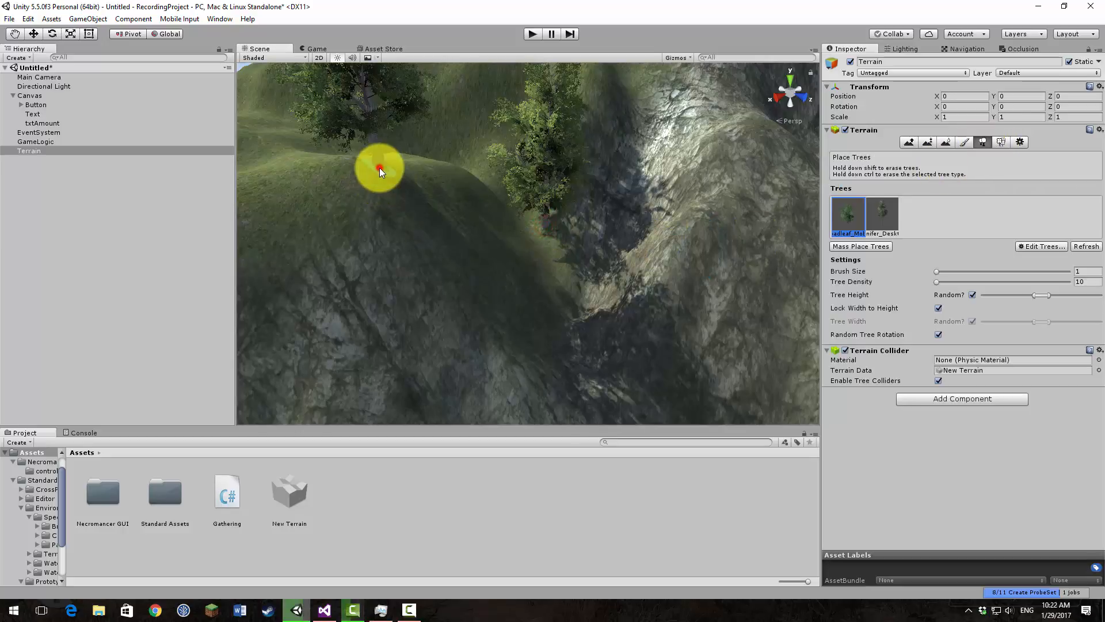
click(302, 48)
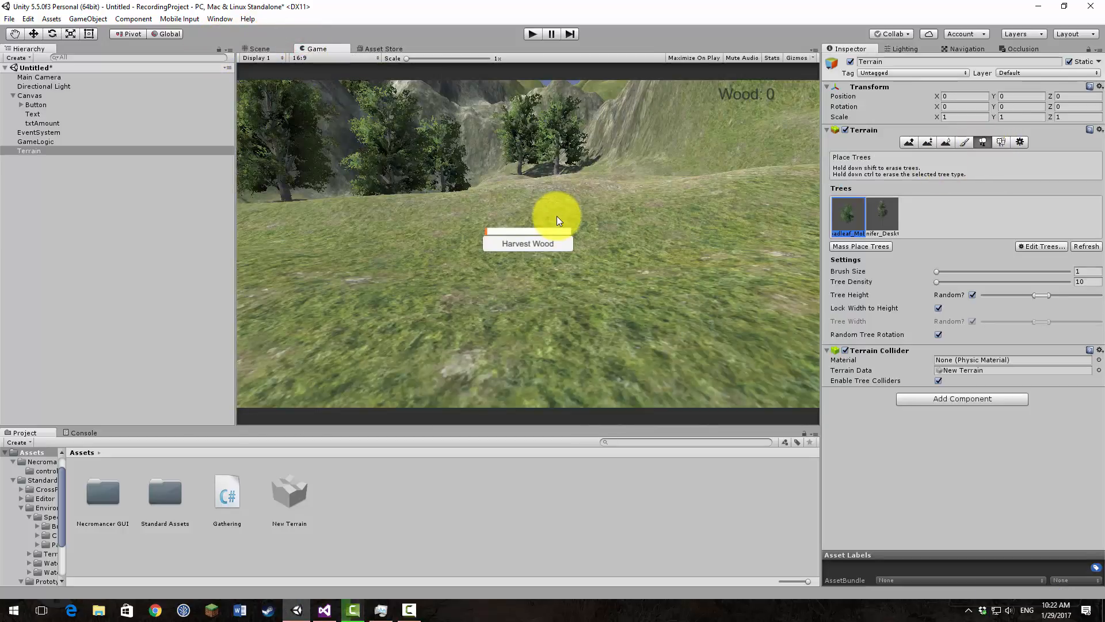
Step: Plant a Broadleaf_Mobile tree in the hollow of the rocky cliff face
click(266, 48)
right_drag(399, 133, 869, 246)
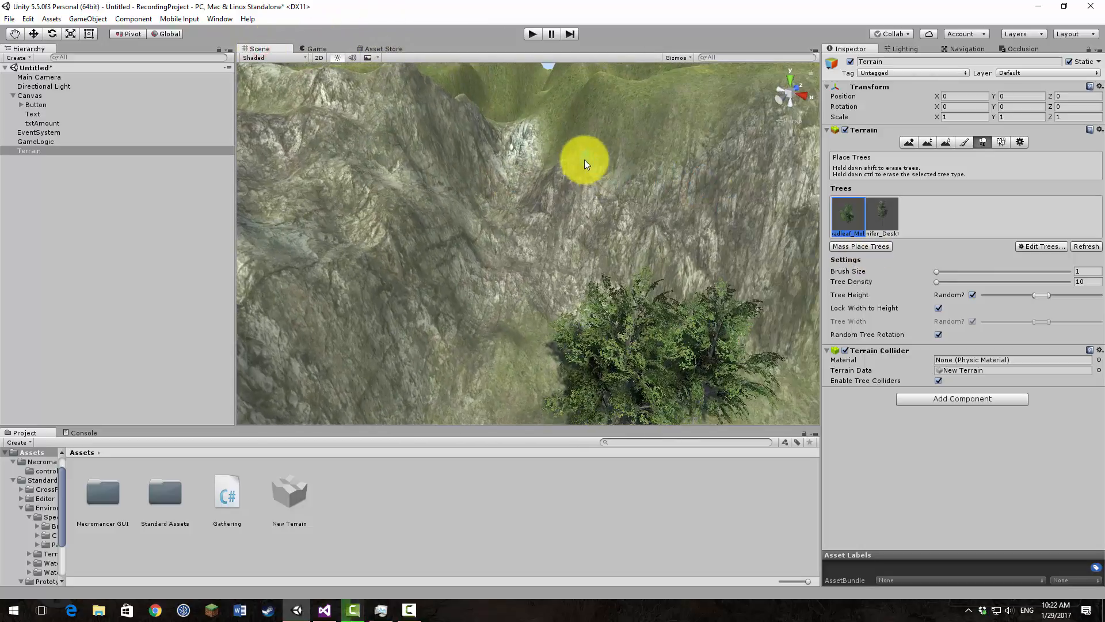
right_drag(507, 115, 489, 178)
key(w)
click(489, 177)
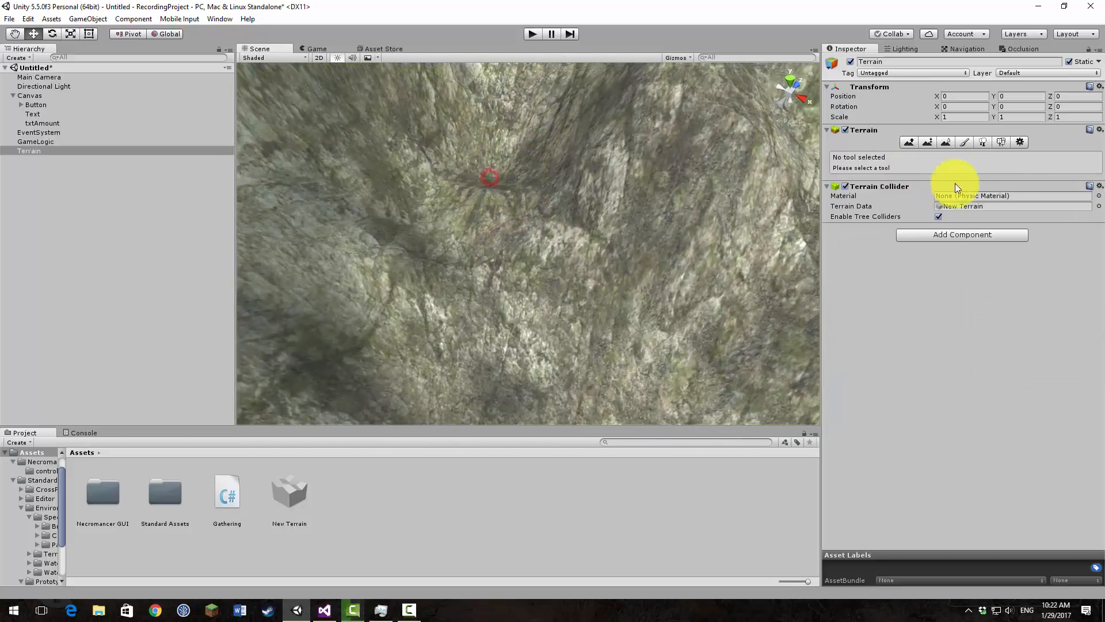
click(982, 141)
click(493, 180)
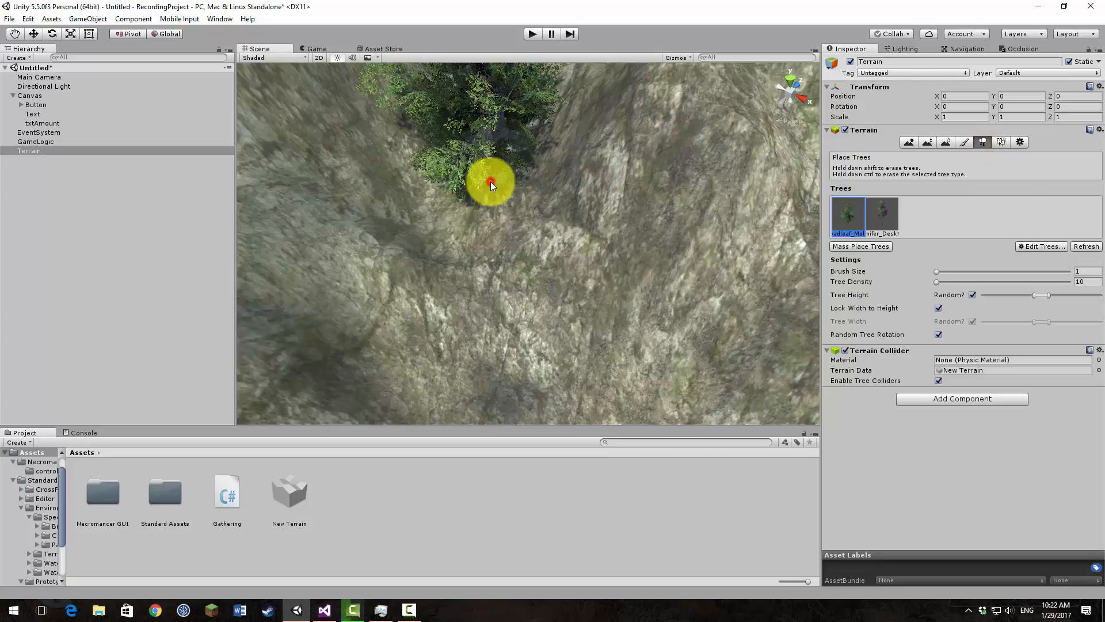
Step: Paint the grass texture around the base of the cliff tree with brush size 11
click(960, 141)
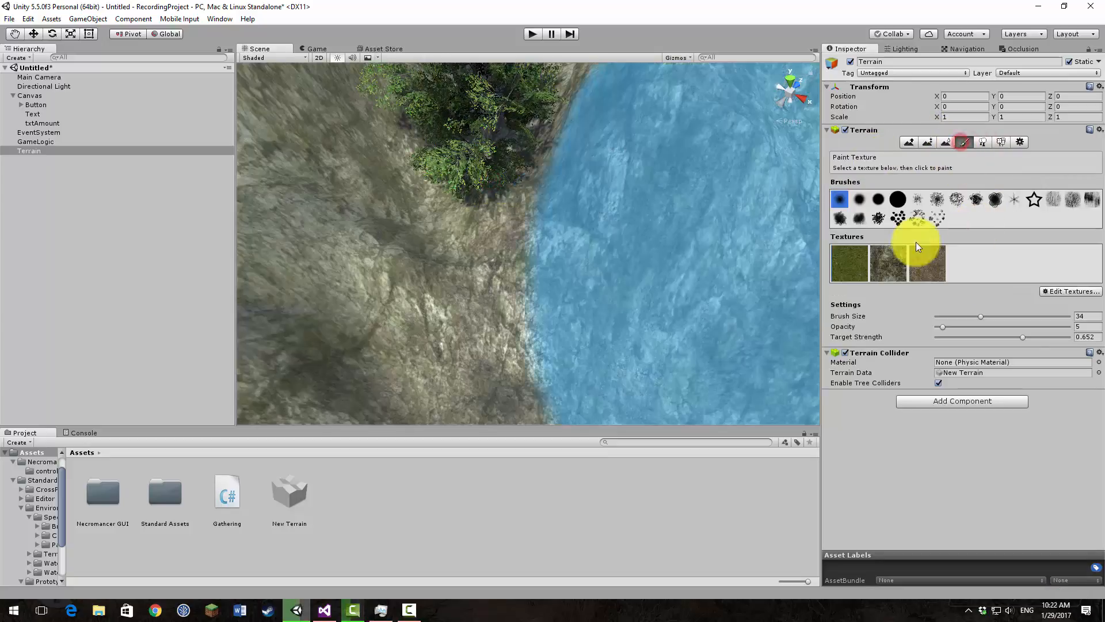
click(850, 259)
click(950, 317)
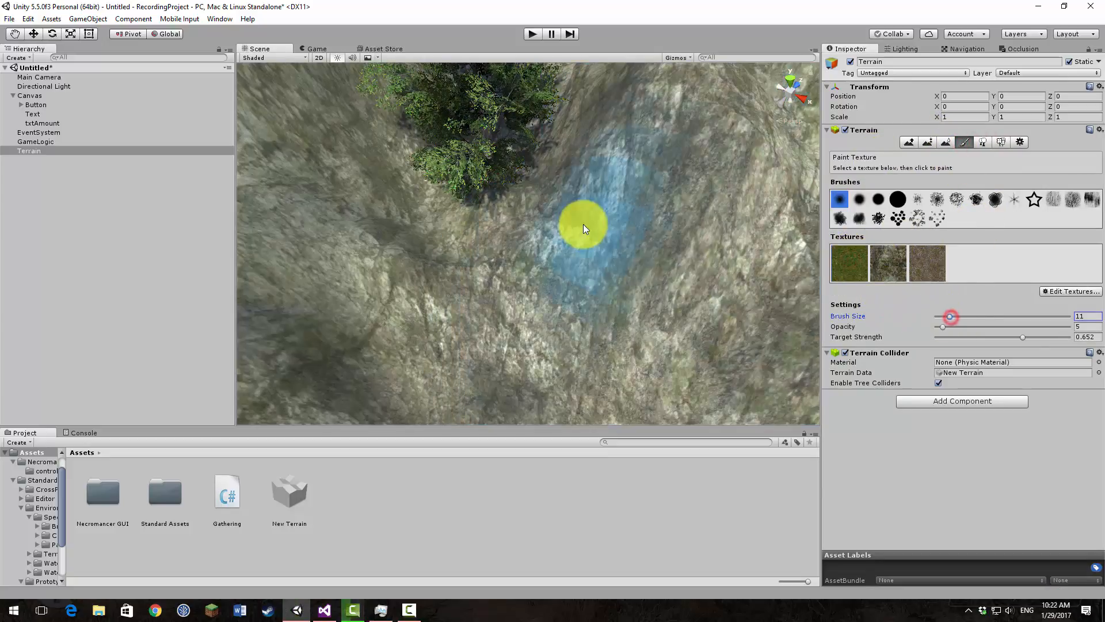
click(492, 175)
click(488, 187)
click(504, 196)
mouse_move(498, 199)
mouse_down()
mouse_move(484, 214)
mouse_move(445, 186)
mouse_move(516, 212)
mouse_move(454, 199)
mouse_up()
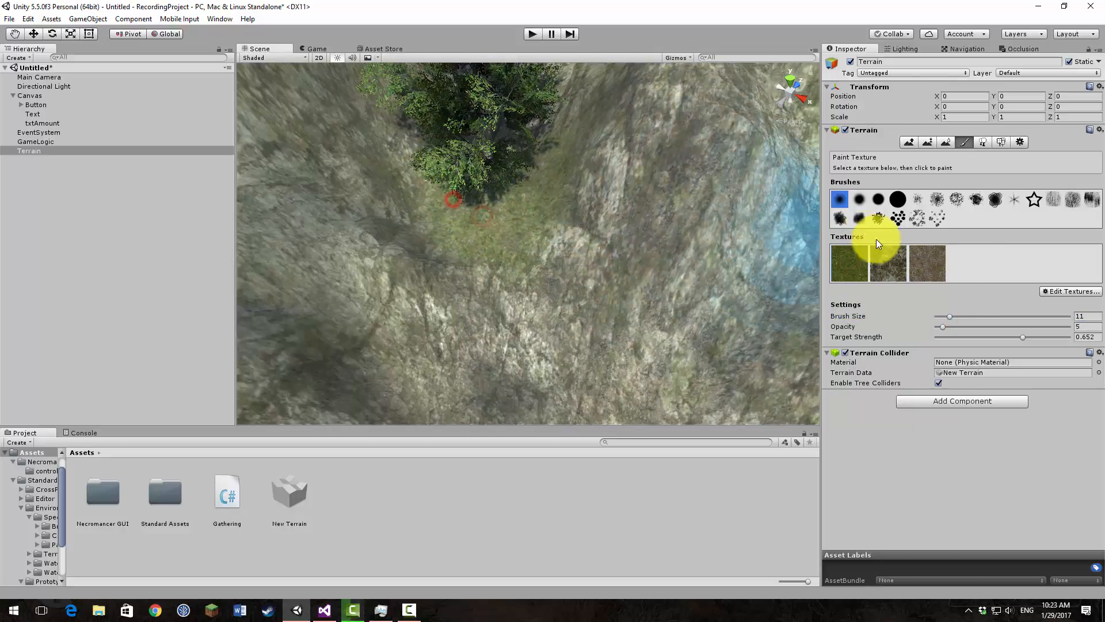
Step: Blend the brown dirt texture over the edge of the grass patch below the cliff tree, then check the Game view
click(938, 264)
click(559, 235)
click(523, 242)
click(469, 276)
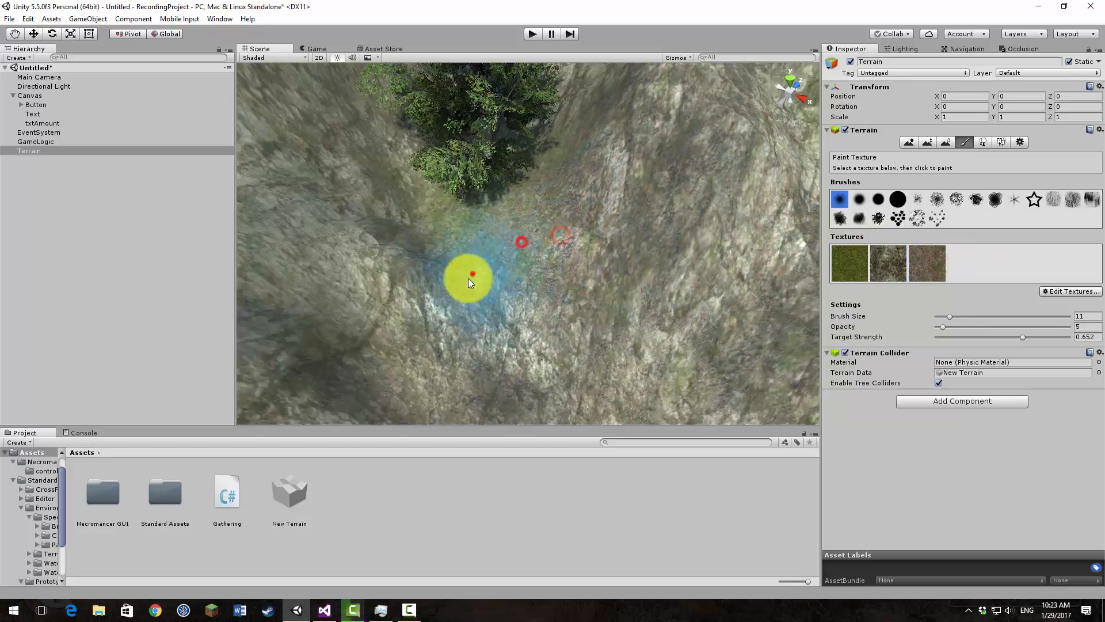
mouse_move(773, 294)
right_down()
mouse_move(772, 234)
mouse_move(881, 235)
mouse_move(813, 226)
right_up()
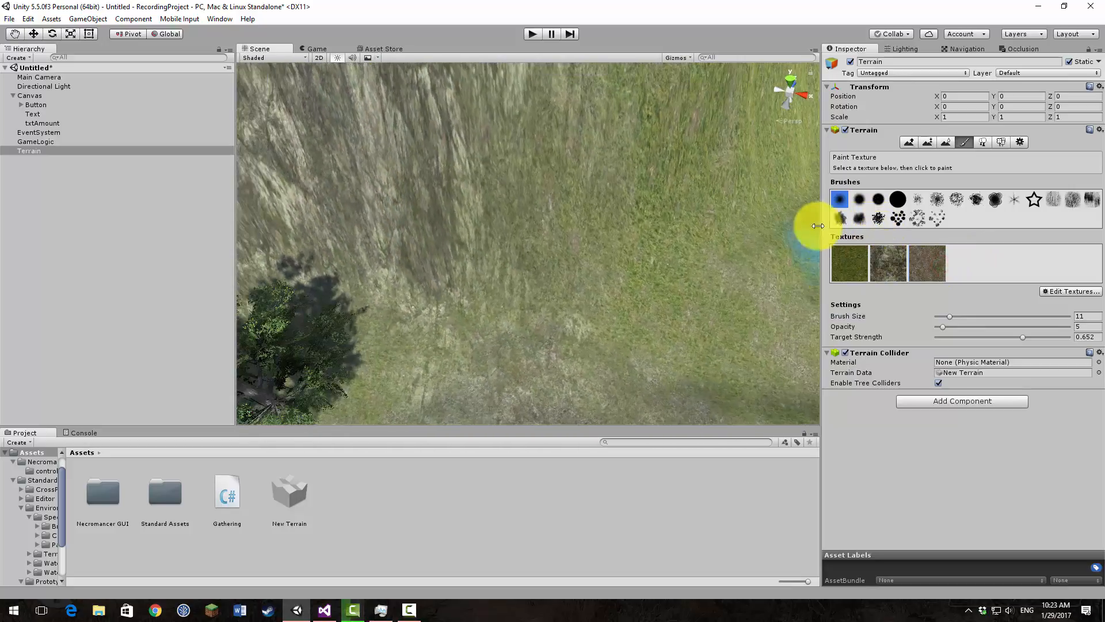
click(316, 48)
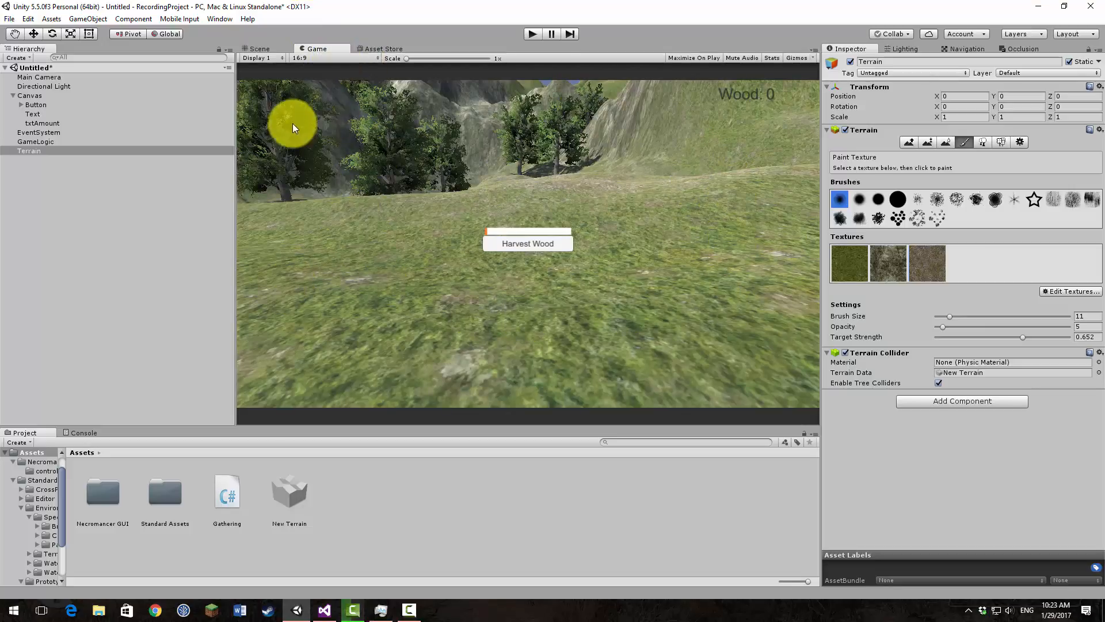
Step: Plant five Broadleaf_Mobile trees on the open grass in front of the existing grove
click(257, 48)
right_drag(486, 212, 432, 136)
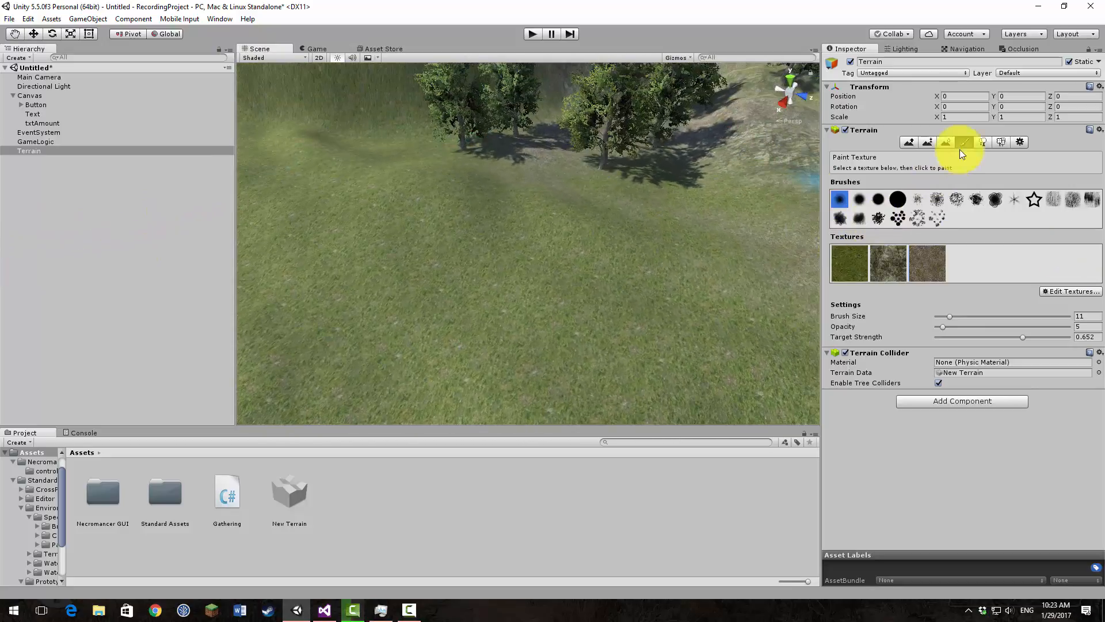
click(982, 142)
click(396, 288)
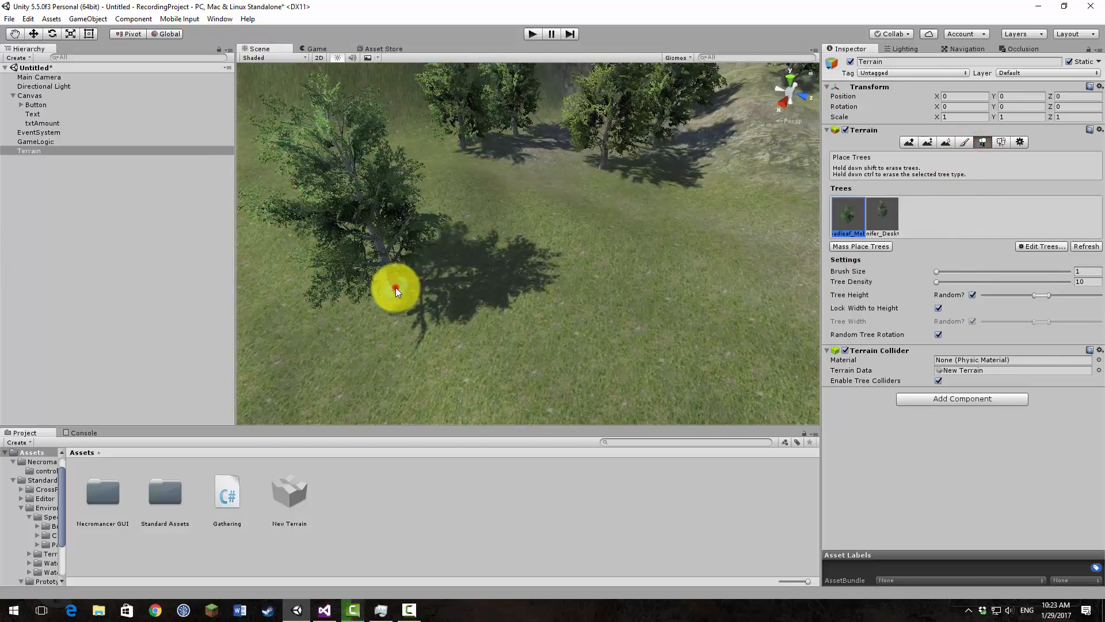
click(438, 166)
click(686, 242)
click(580, 296)
click(478, 234)
Step: Plant Conifer_Desktop trees in front of and behind the new broadleaf group
click(881, 214)
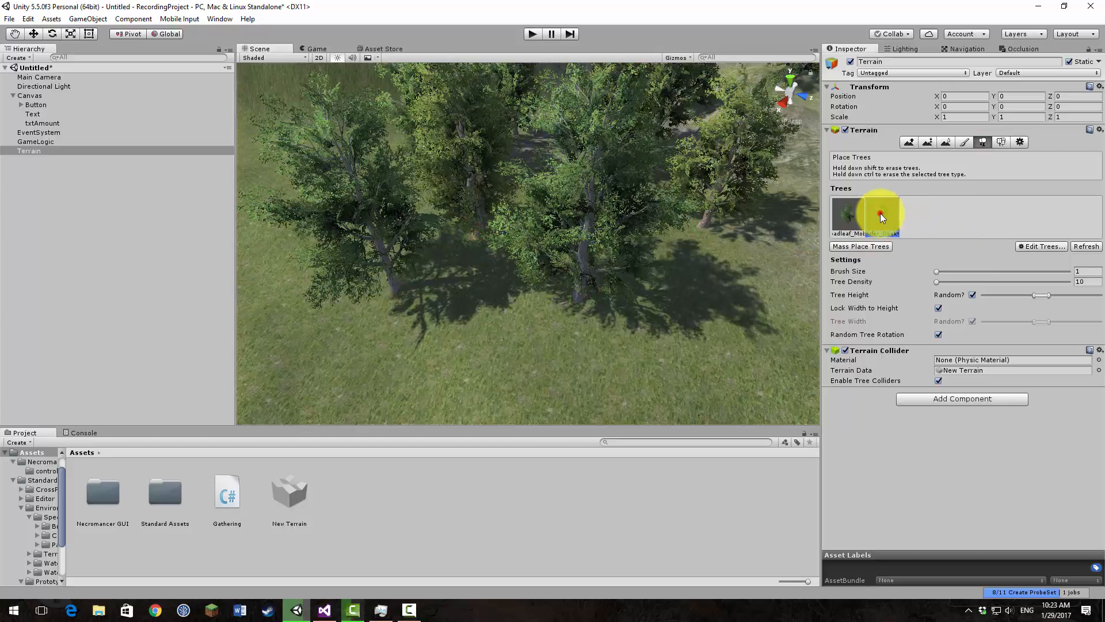
click(505, 335)
right_drag(319, 320, 275, 260)
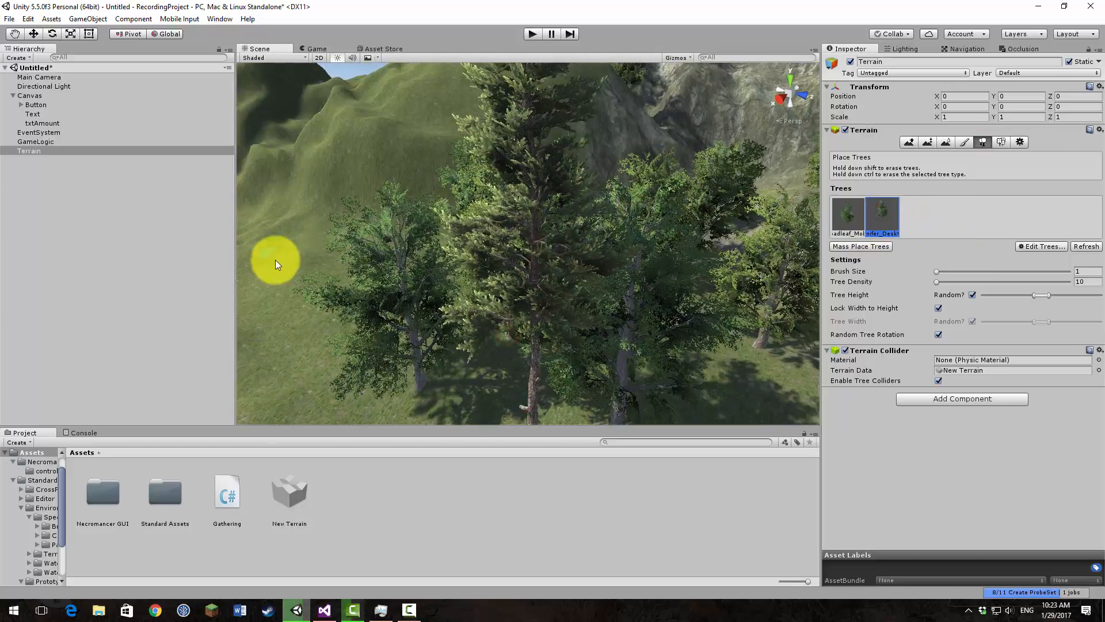
click(380, 205)
click(429, 232)
Step: Plant Conifer_Desktop trees at the back of the valley and in a row along the foot of the grassy slope
right_drag(626, 244, 666, 215)
click(531, 224)
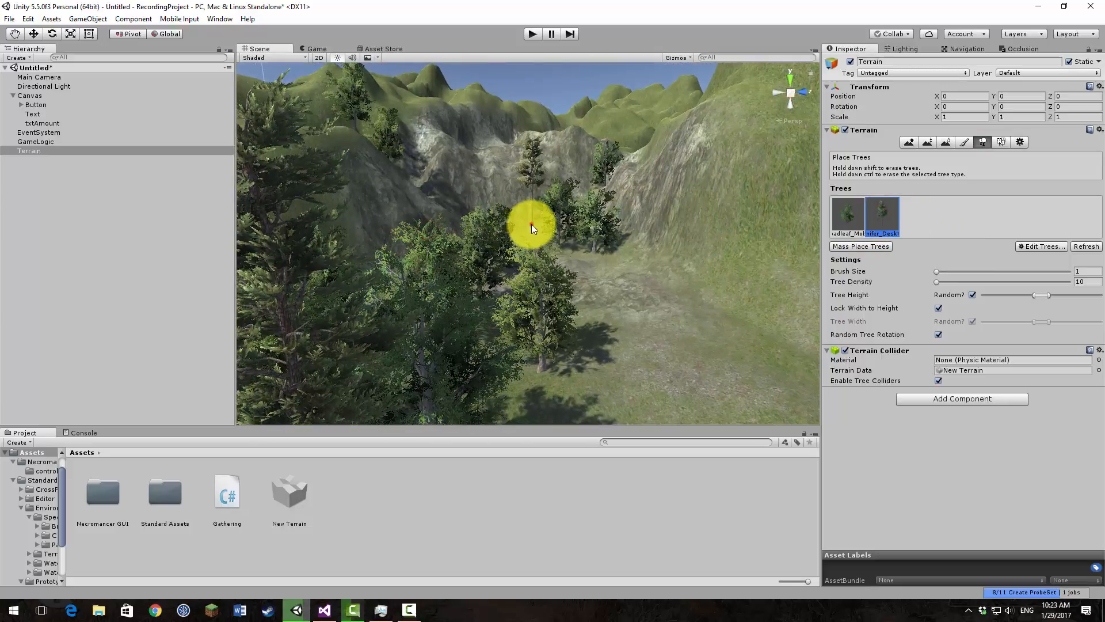
click(521, 231)
click(639, 270)
click(704, 292)
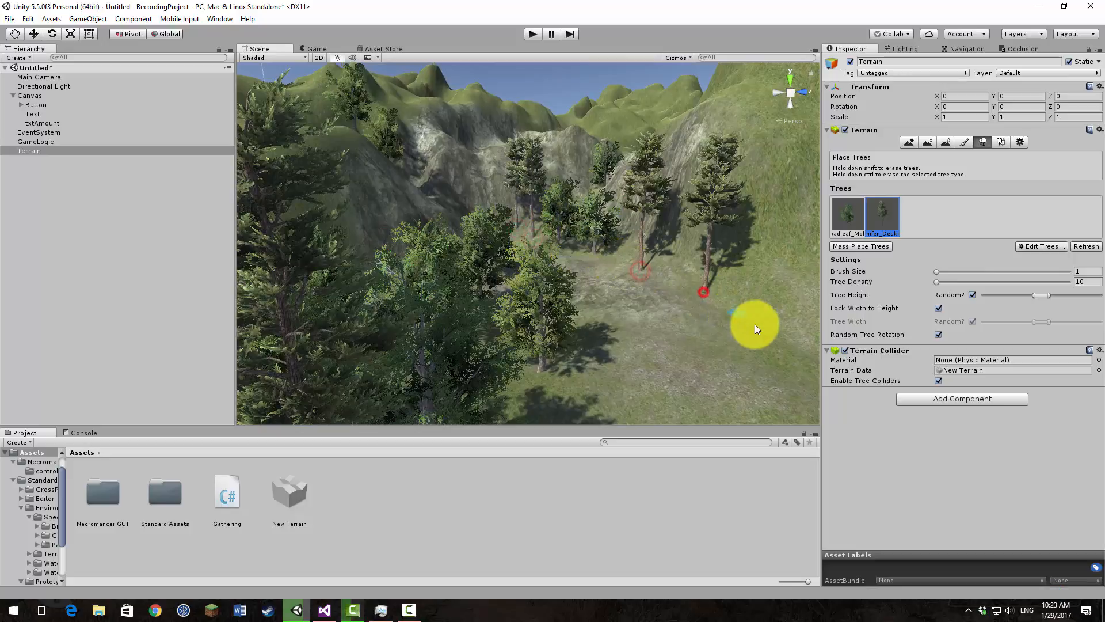
click(761, 328)
Step: Plant a Broadleaf_Mobile tree among the conifers by the grassy slope, then check the Game view
click(860, 214)
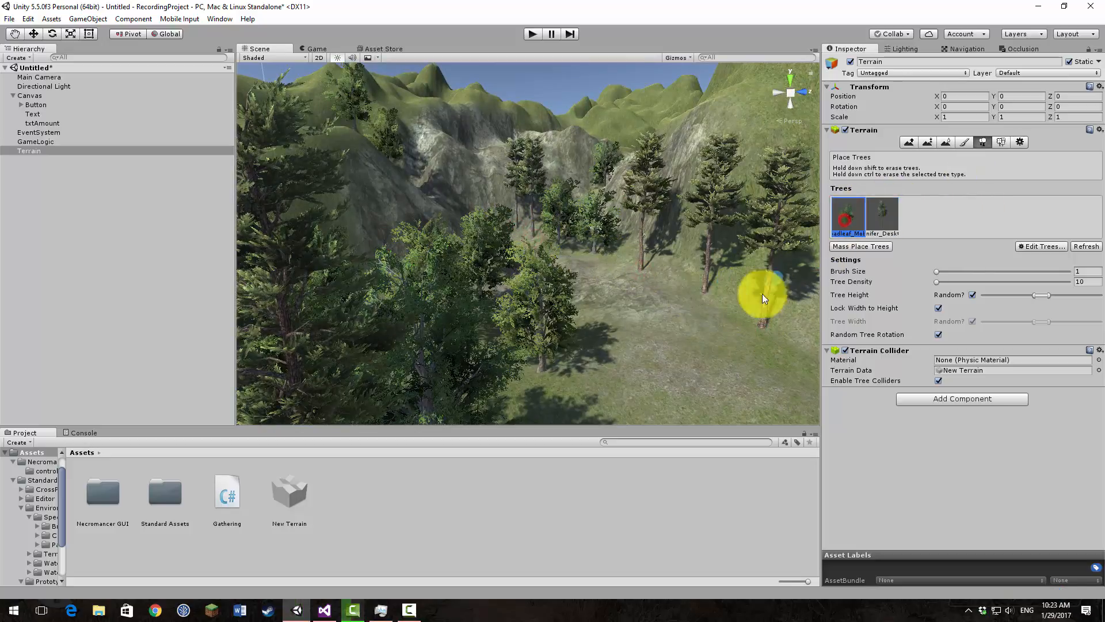
click(730, 320)
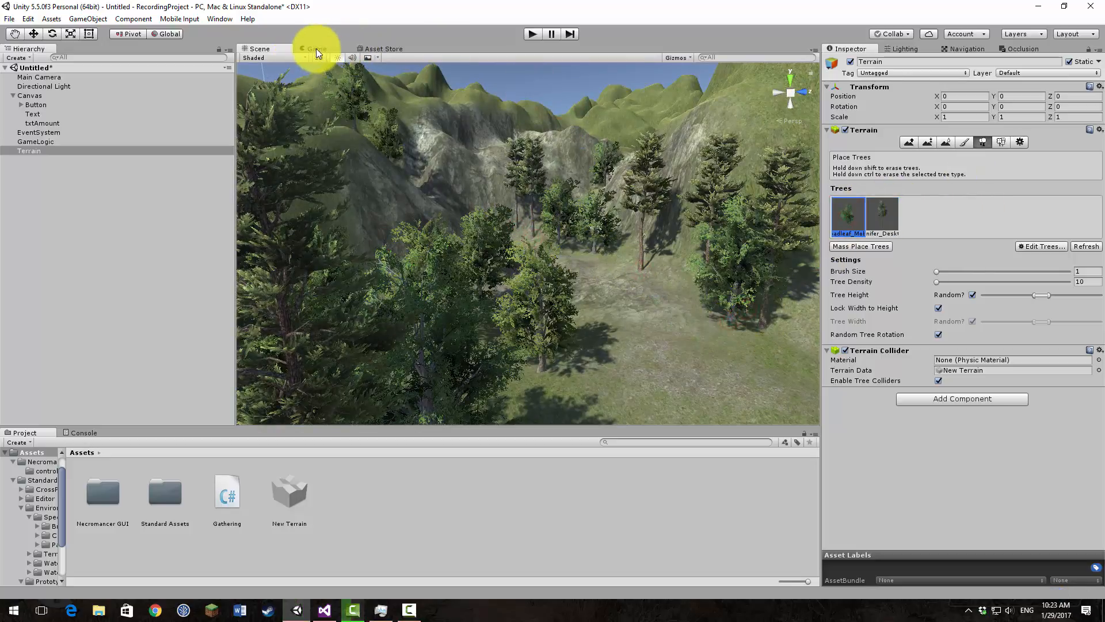
click(316, 48)
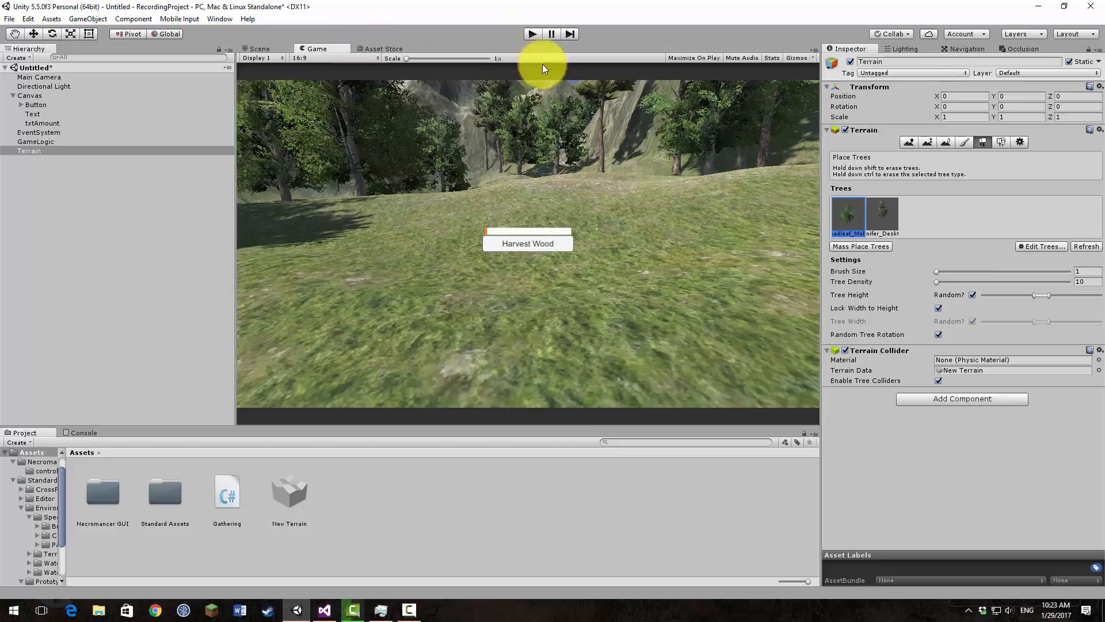
Step: Add GrassFrond01AlbedoAlpha as a grass texture to the terrain's paintable details
click(1002, 142)
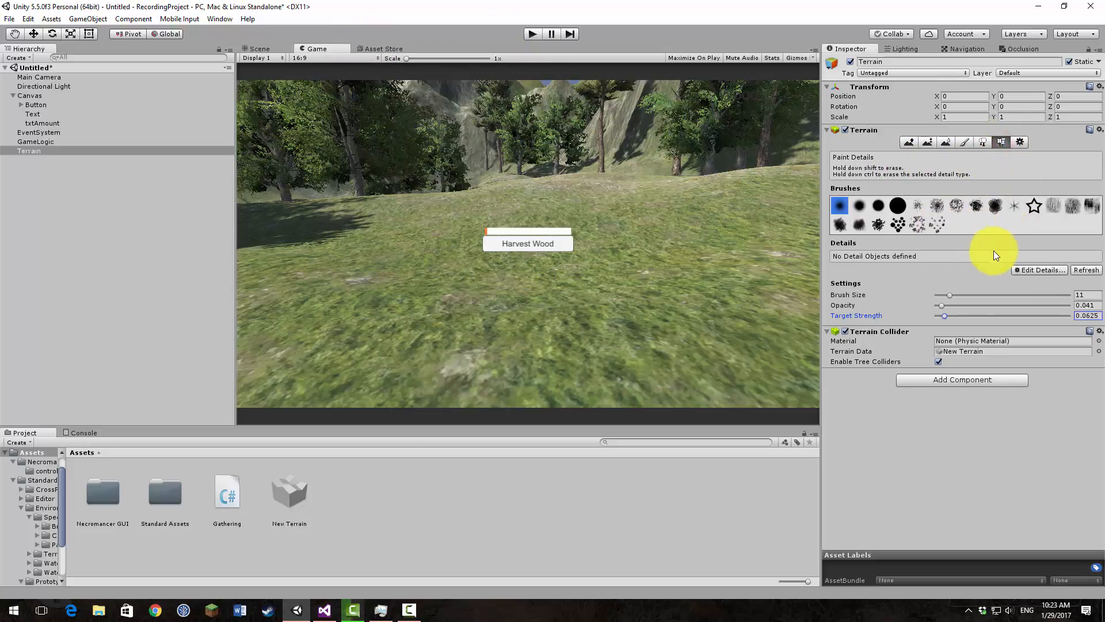
click(1031, 270)
click(1040, 280)
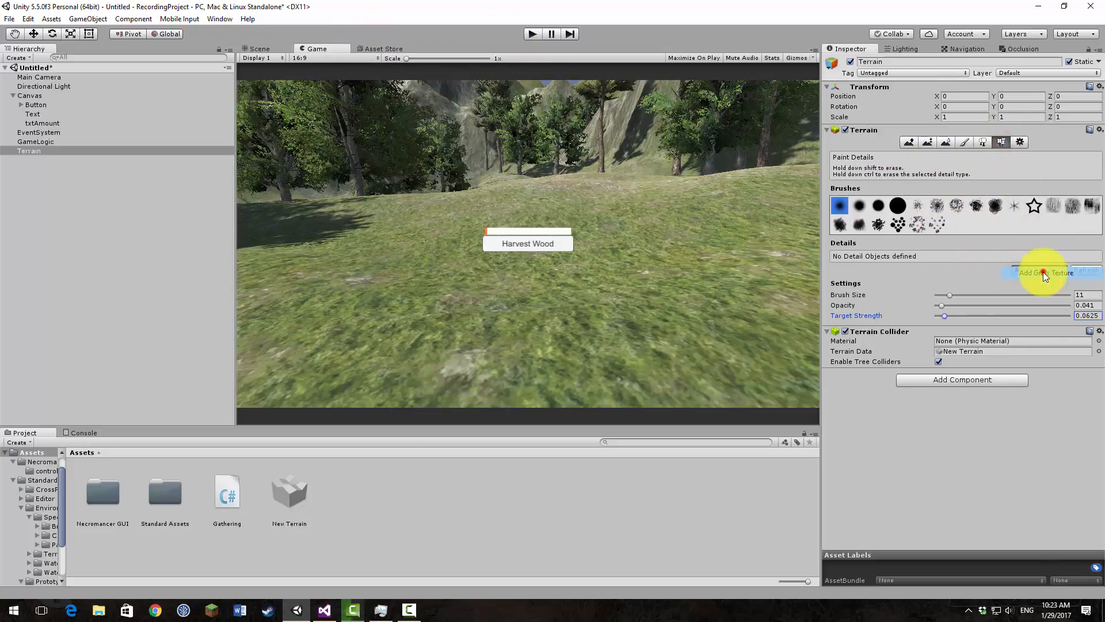
click(229, 35)
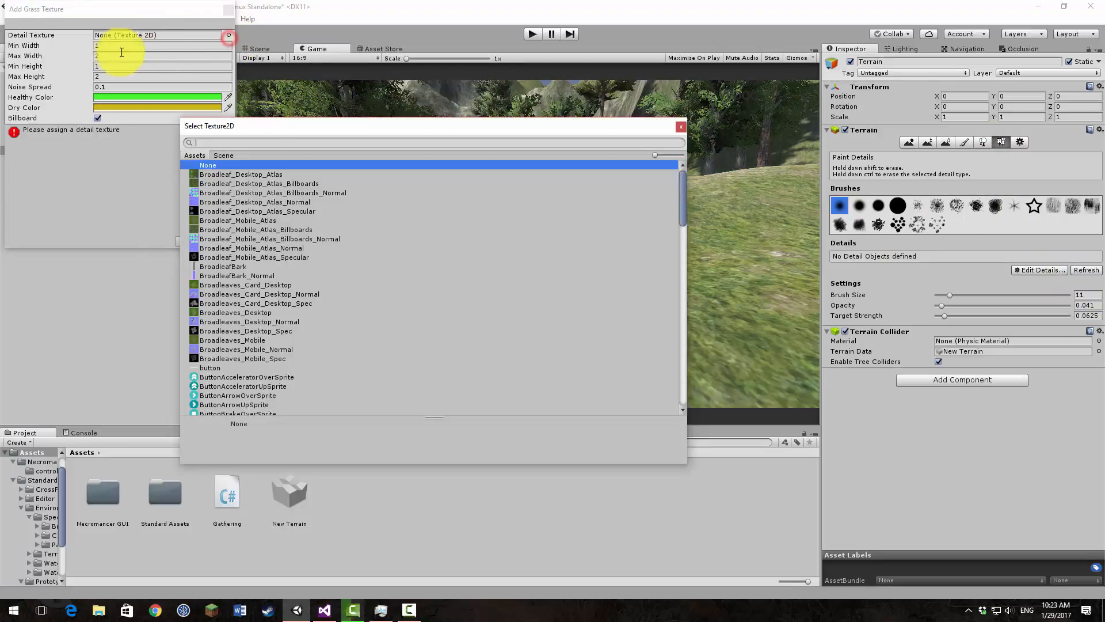
text(grass)
double_click(233, 173)
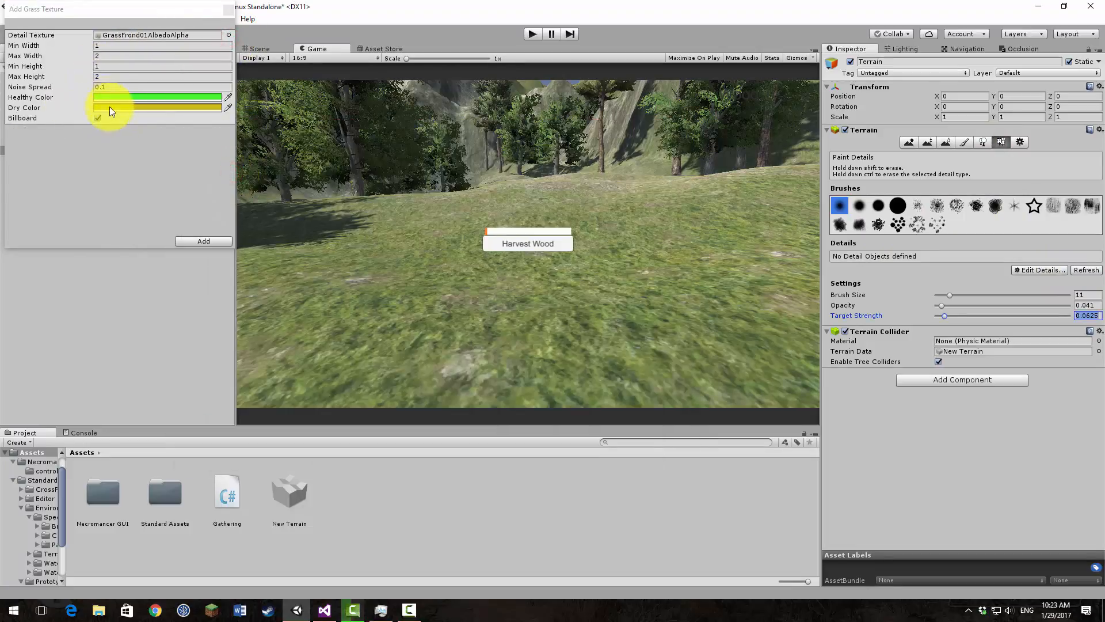
click(208, 241)
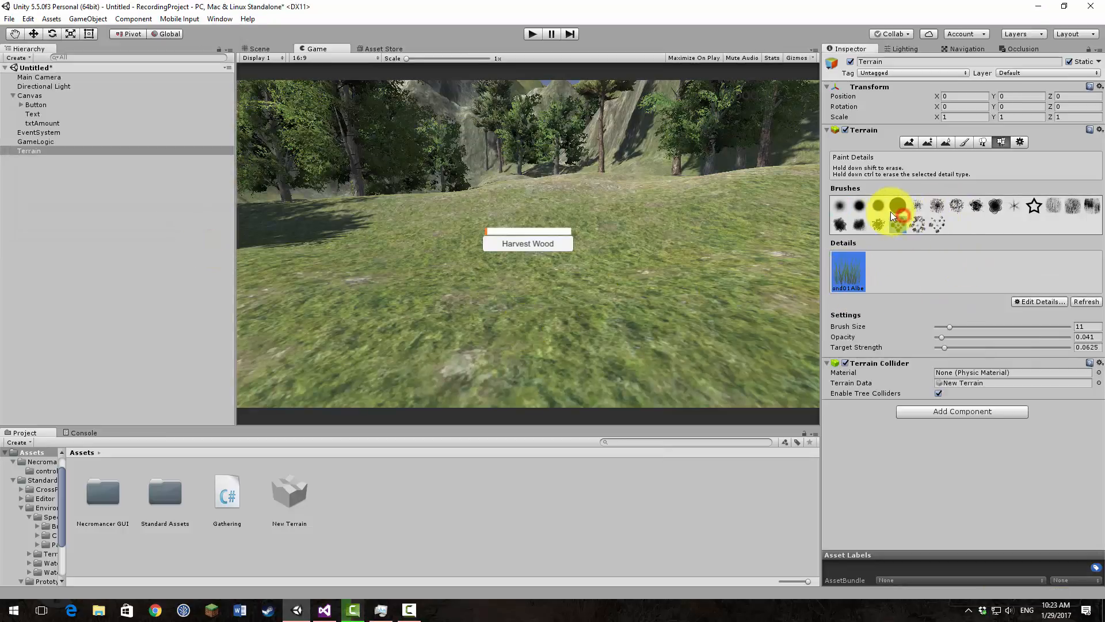
Step: Set the detail brush to size 19 with a target strength of 1
drag(950, 326, 961, 327)
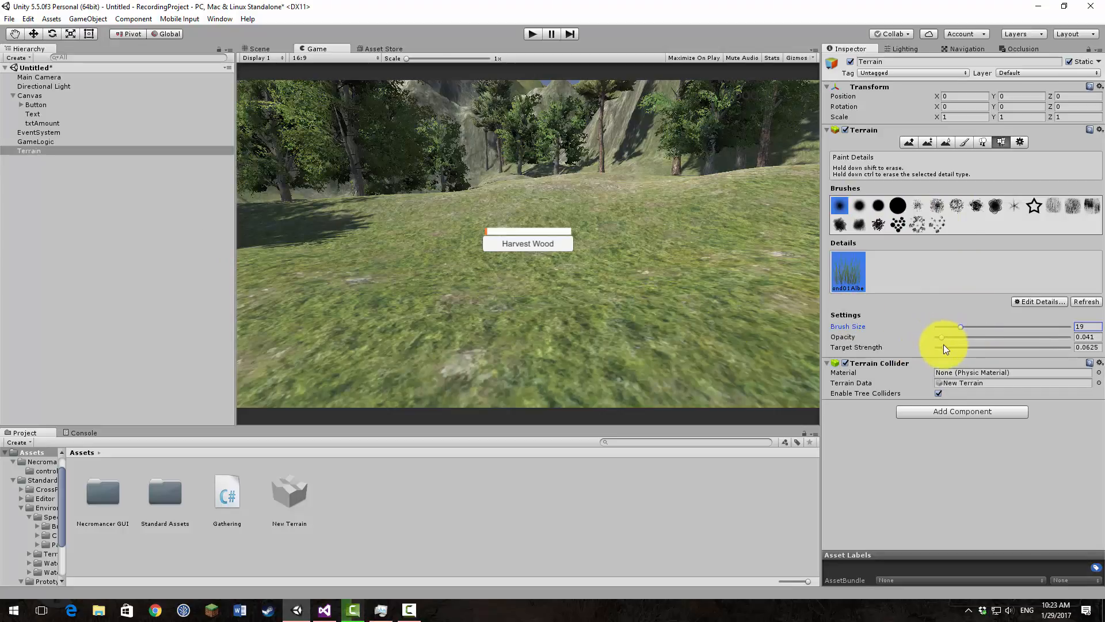
click(945, 348)
drag(944, 348, 1080, 347)
click(679, 286)
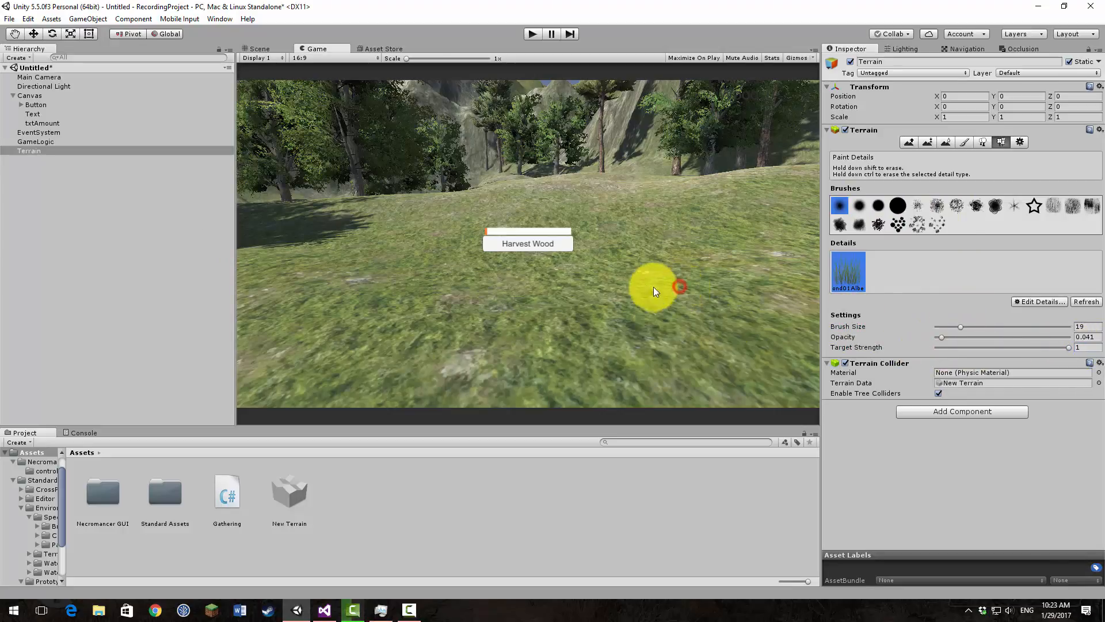
Step: Try painting grass on the open ground in the Scene view, then undo the strokes
click(256, 48)
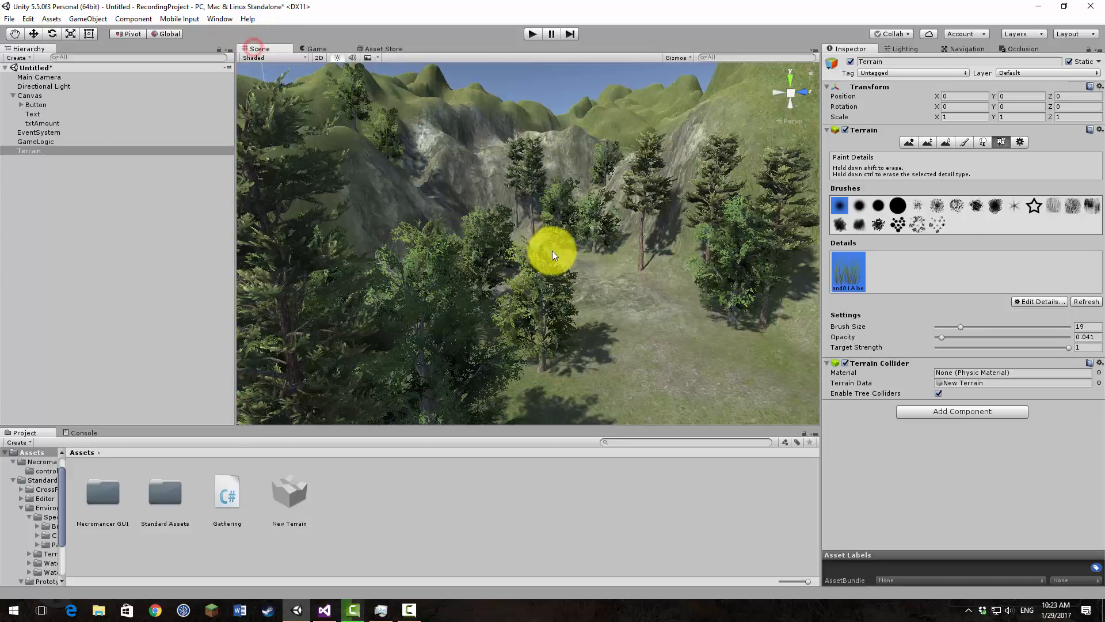
mouse_move(551, 251)
right_down()
mouse_move(708, 321)
mouse_move(469, 306)
right_up()
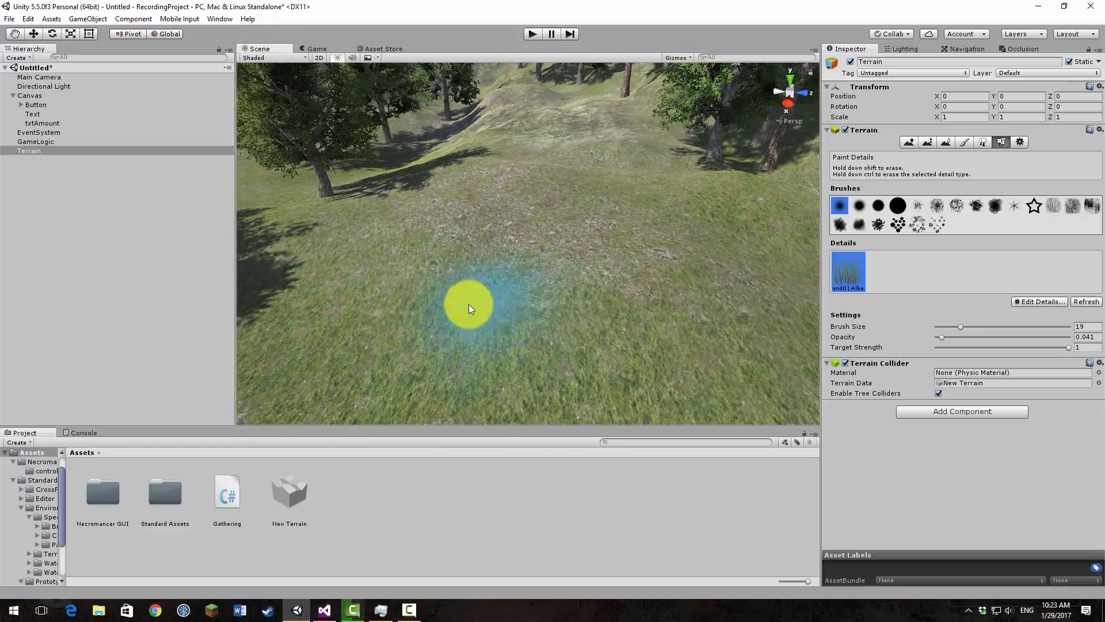
drag(449, 328, 546, 342)
mouse_move(547, 342)
right_down()
mouse_move(503, 384)
mouse_move(685, 374)
mouse_move(703, 340)
mouse_move(703, 329)
mouse_move(619, 375)
mouse_move(528, 353)
mouse_move(378, 240)
mouse_move(603, 244)
mouse_move(531, 256)
mouse_move(550, 281)
mouse_move(541, 282)
right_up()
key(ctrl+z)
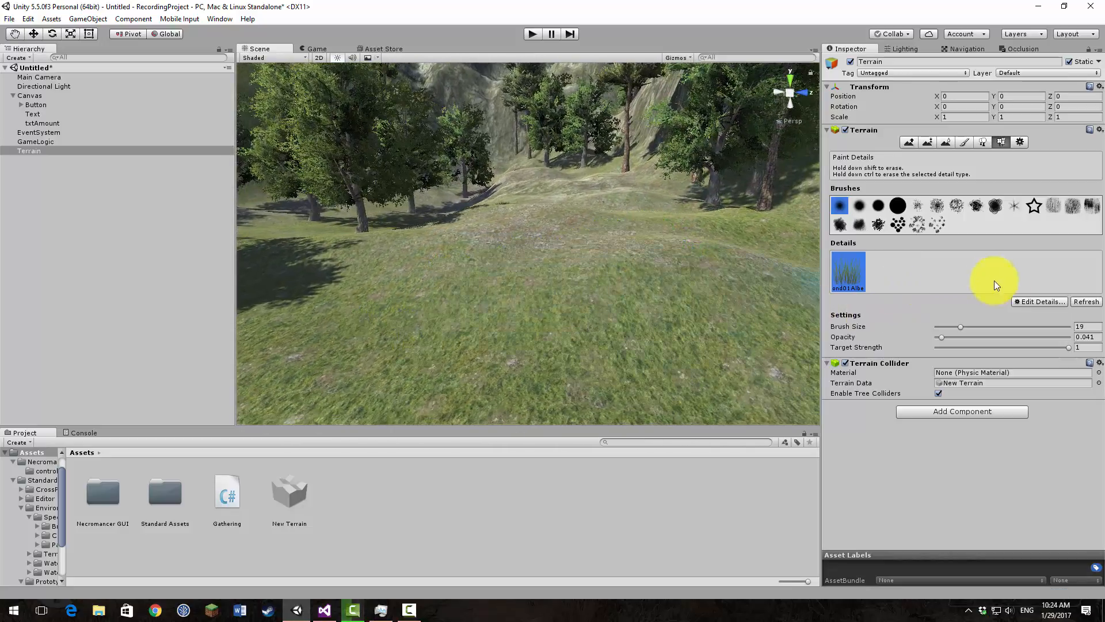
Step: Edit the grass texture and change its healthy color to a near-white green, E2F0E0
click(1029, 302)
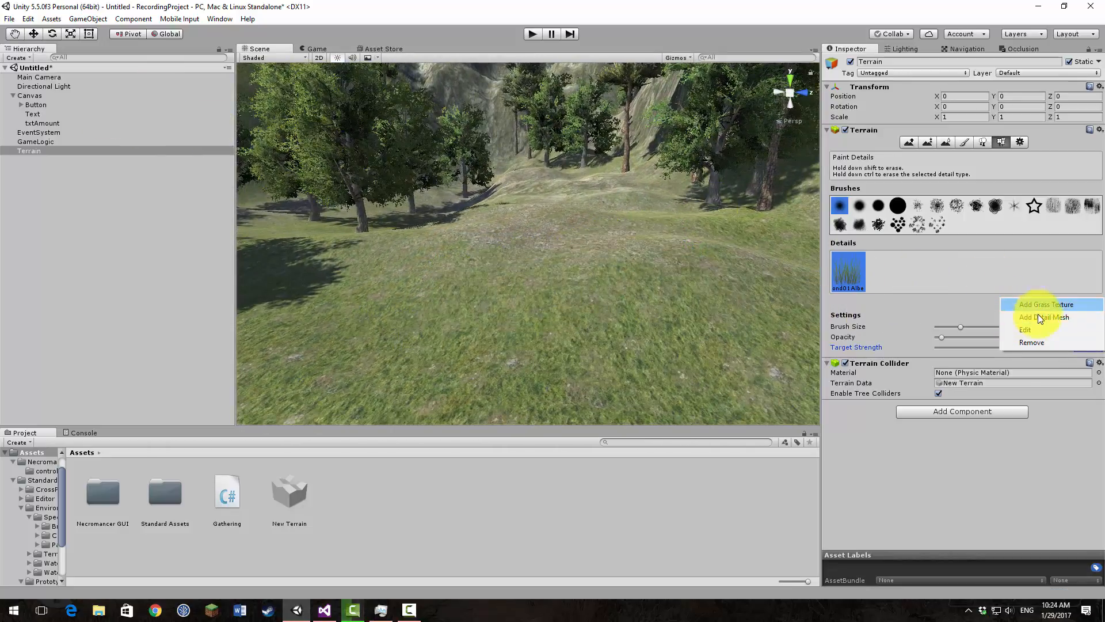
click(1044, 328)
click(151, 96)
click(55, 67)
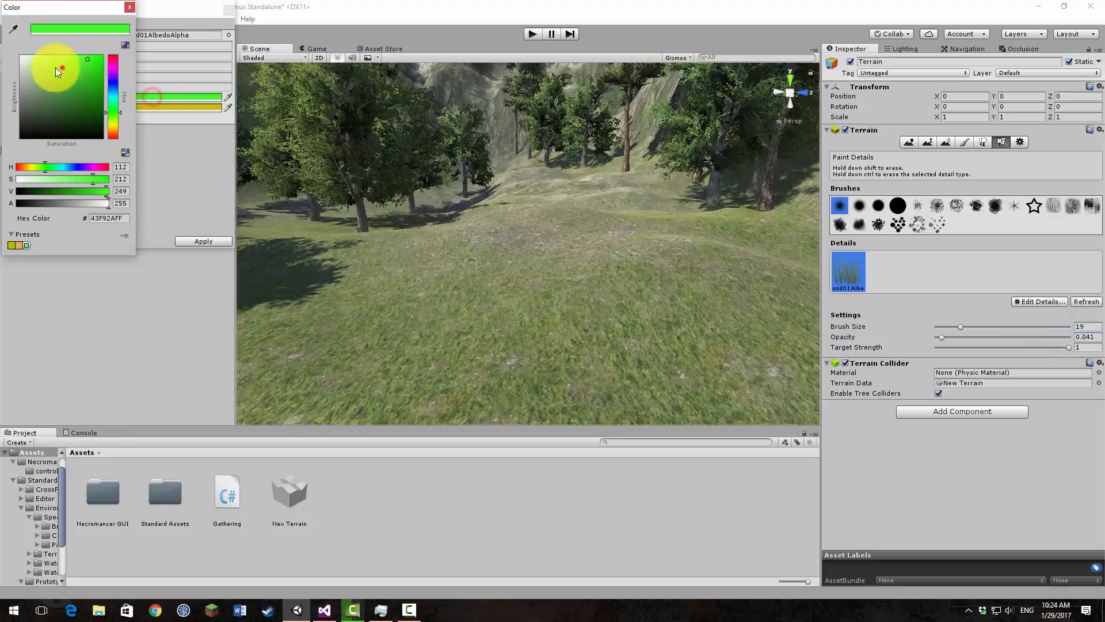
drag(30, 61, 27, 63)
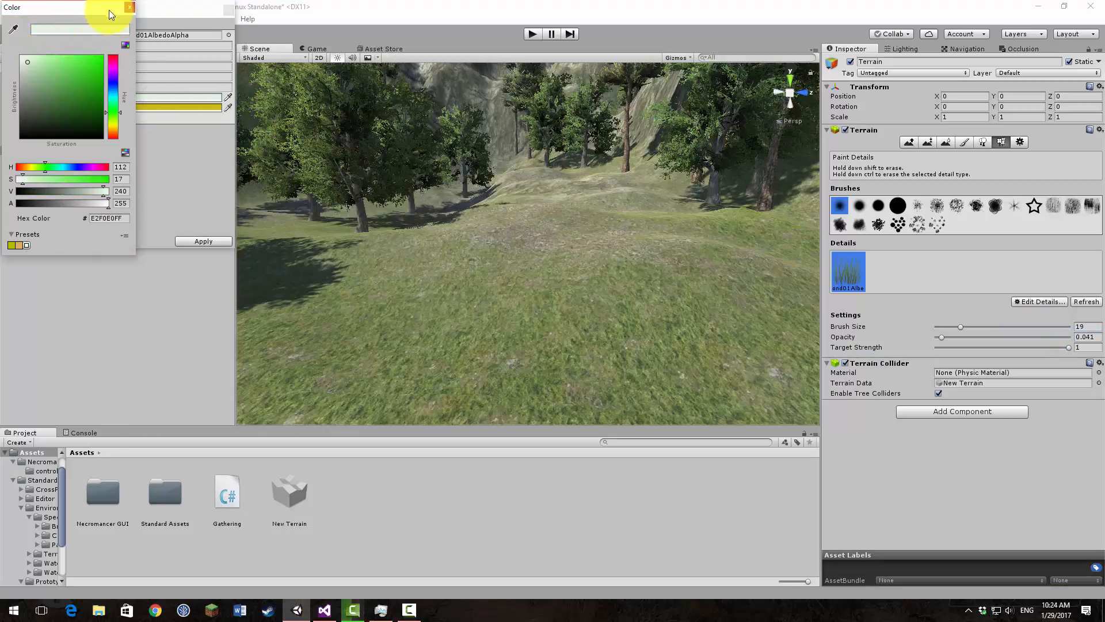
click(131, 11)
Step: Change the grass's dry color to a pale cream, F2F0DE, and apply the edited texture settings
click(160, 106)
click(27, 60)
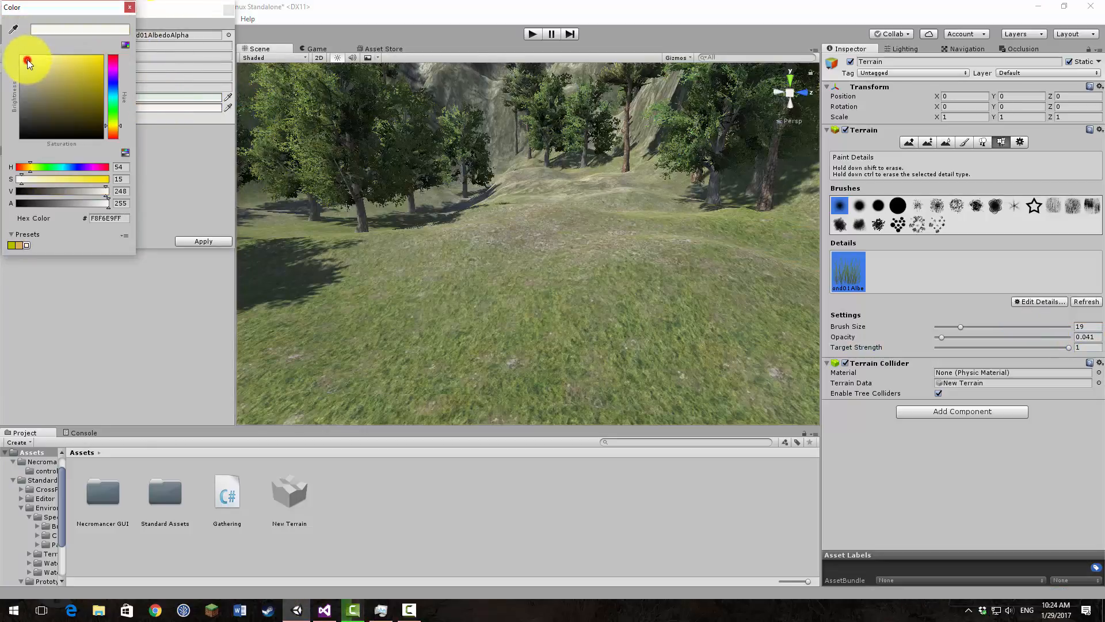
click(28, 61)
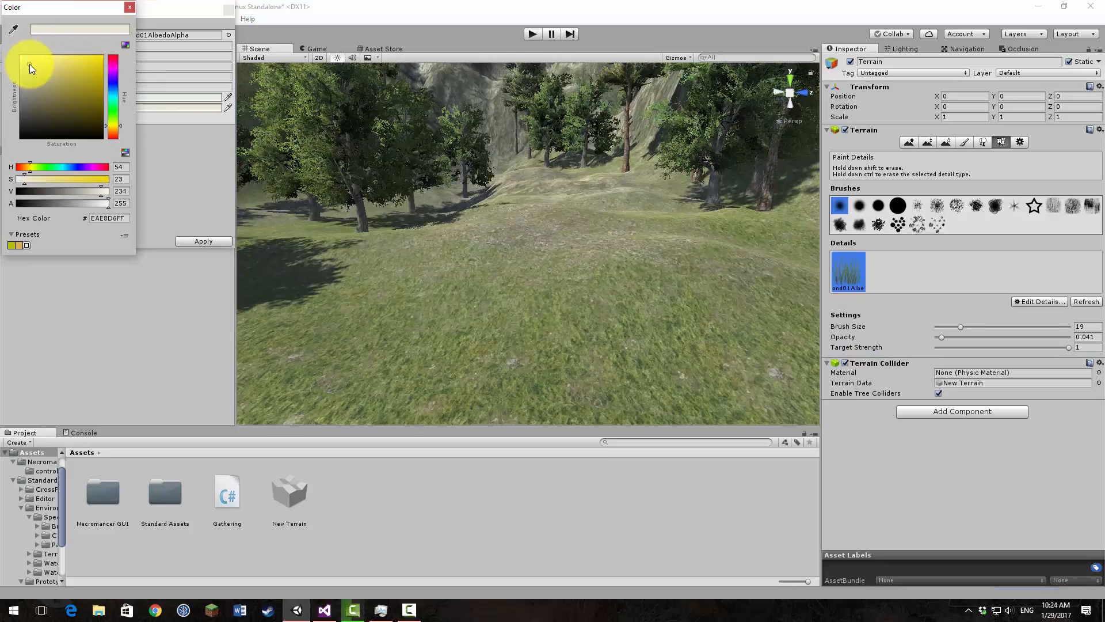
click(128, 10)
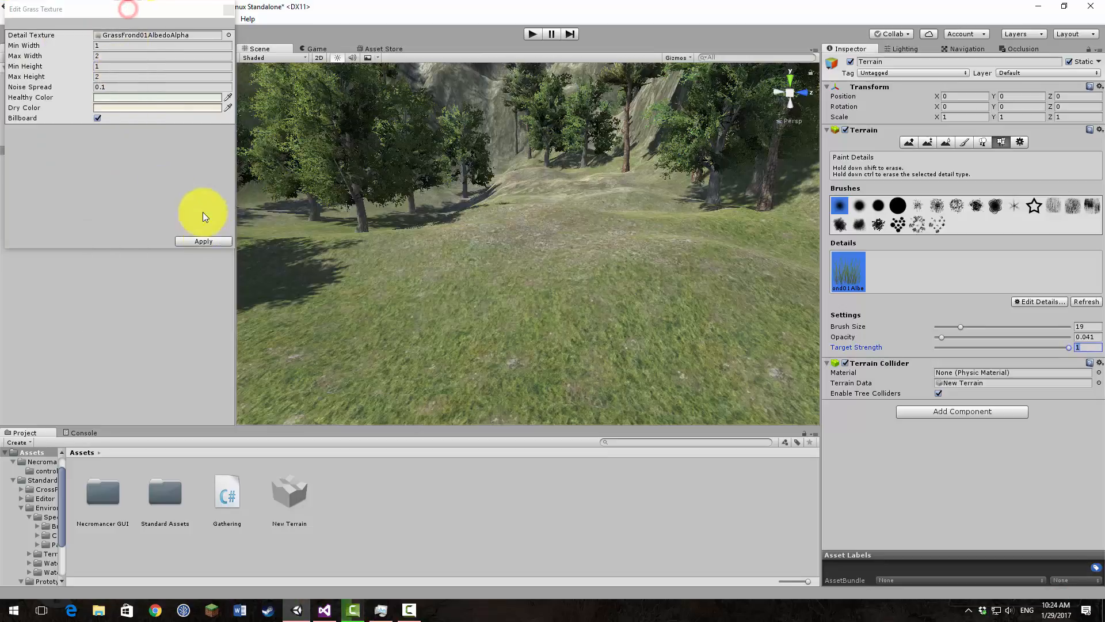
click(203, 241)
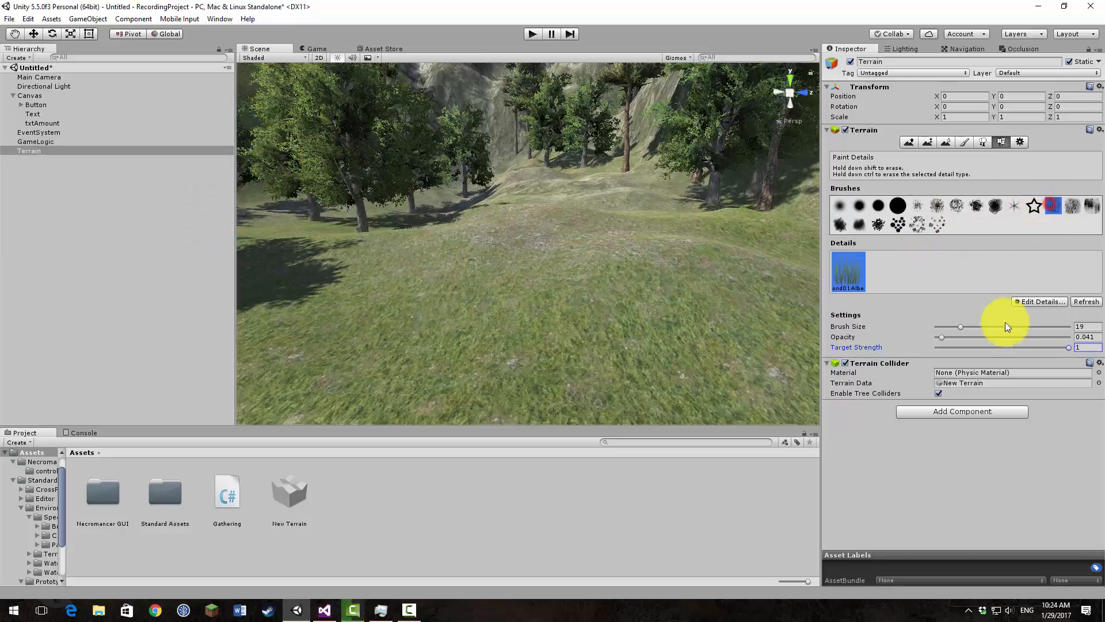
Step: Paint grass with a scattered brush over the clearing and around the tree trunks, then check the Game view
mouse_move(464, 298)
mouse_down()
mouse_move(403, 308)
mouse_move(693, 347)
mouse_move(564, 224)
mouse_move(453, 219)
mouse_move(523, 284)
mouse_move(301, 247)
mouse_move(319, 254)
mouse_up()
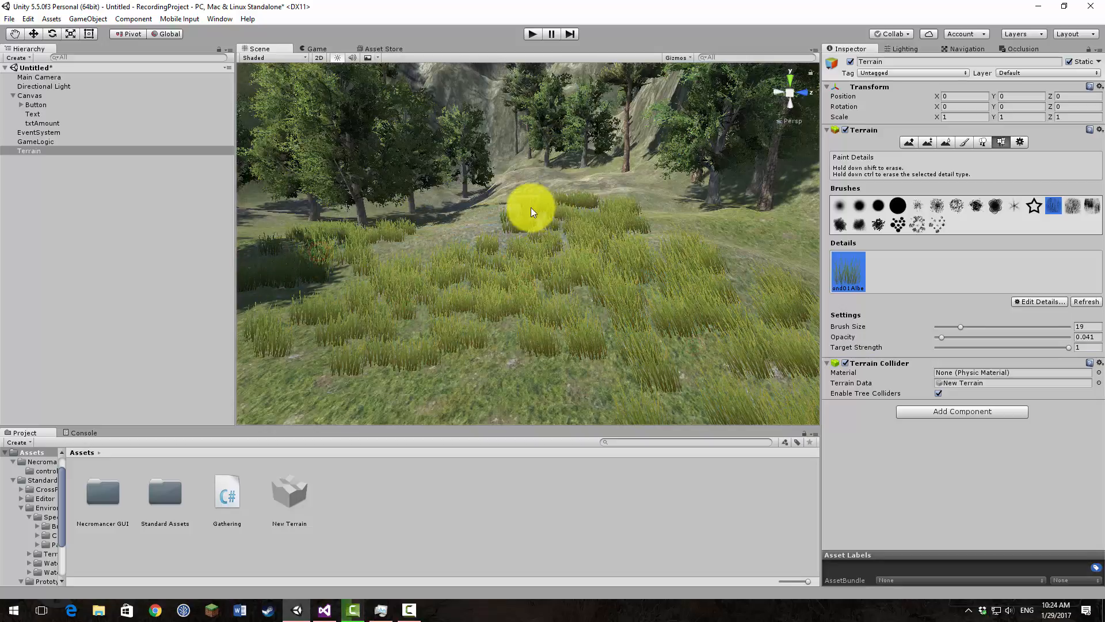
mouse_move(528, 207)
right_down()
mouse_move(587, 187)
mouse_move(599, 254)
right_up()
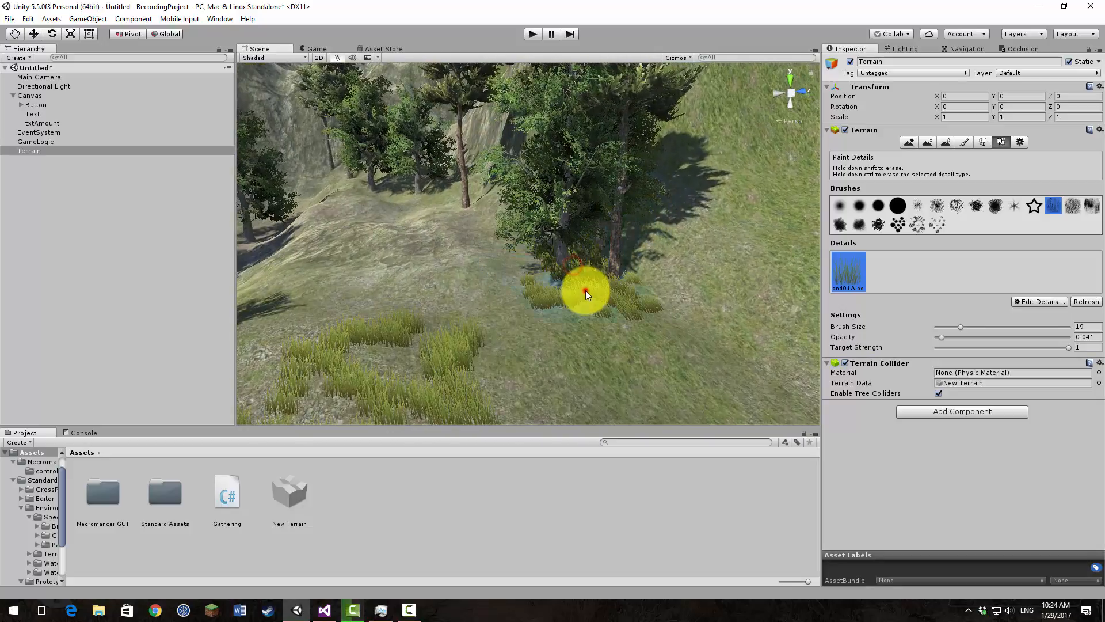
right_drag(530, 266, 422, 238)
mouse_move(419, 233)
mouse_down()
mouse_move(375, 257)
mouse_move(399, 240)
mouse_up()
right_drag(336, 276, 316, 291)
click(419, 274)
mouse_move(419, 277)
mouse_down()
mouse_move(296, 209)
mouse_move(323, 237)
mouse_up()
click(590, 223)
drag(708, 180, 790, 192)
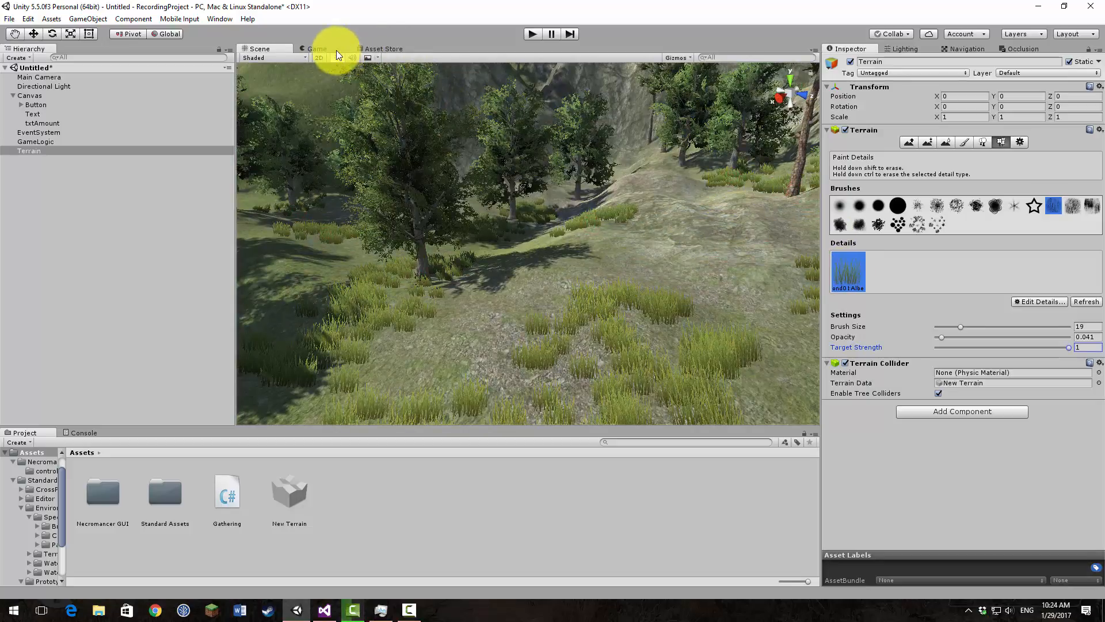
click(308, 48)
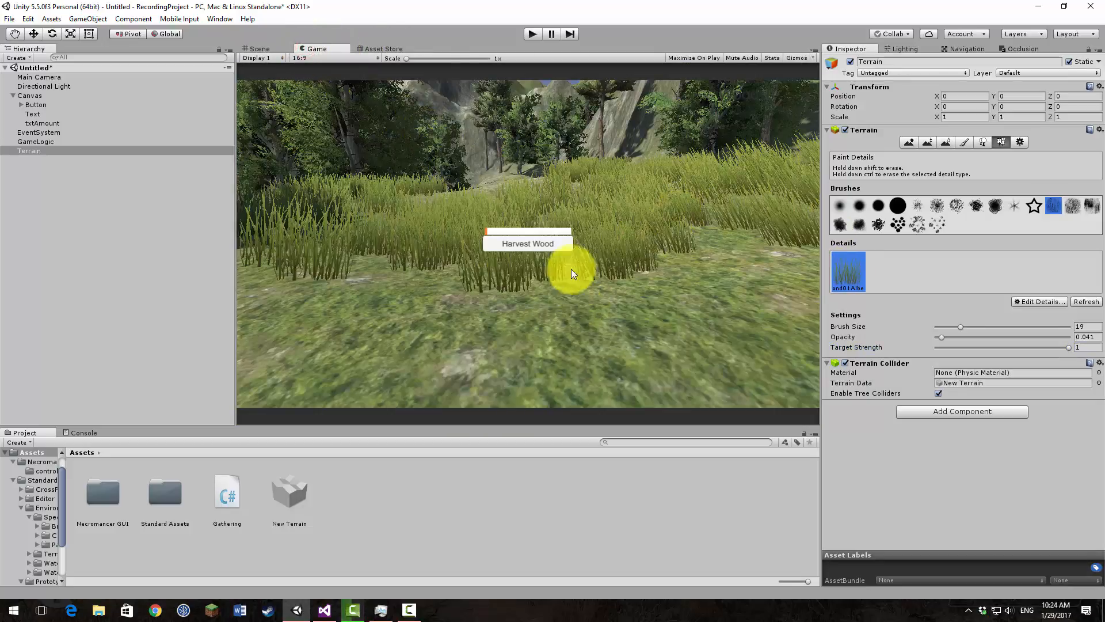
Step: Paint grass over the bare foreground around the camera and the adjacent slope with another scattered brush at size 54
click(259, 50)
right_drag(493, 163, 944, 278)
right_drag(782, 247, 720, 242)
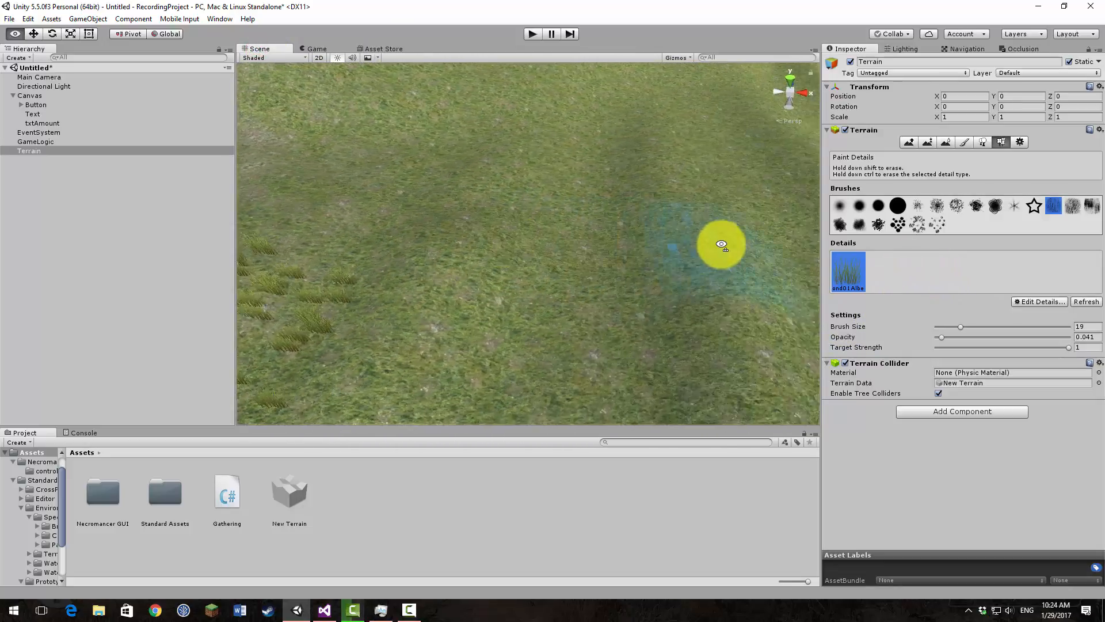
scroll(717, 239, down, 5)
click(1069, 209)
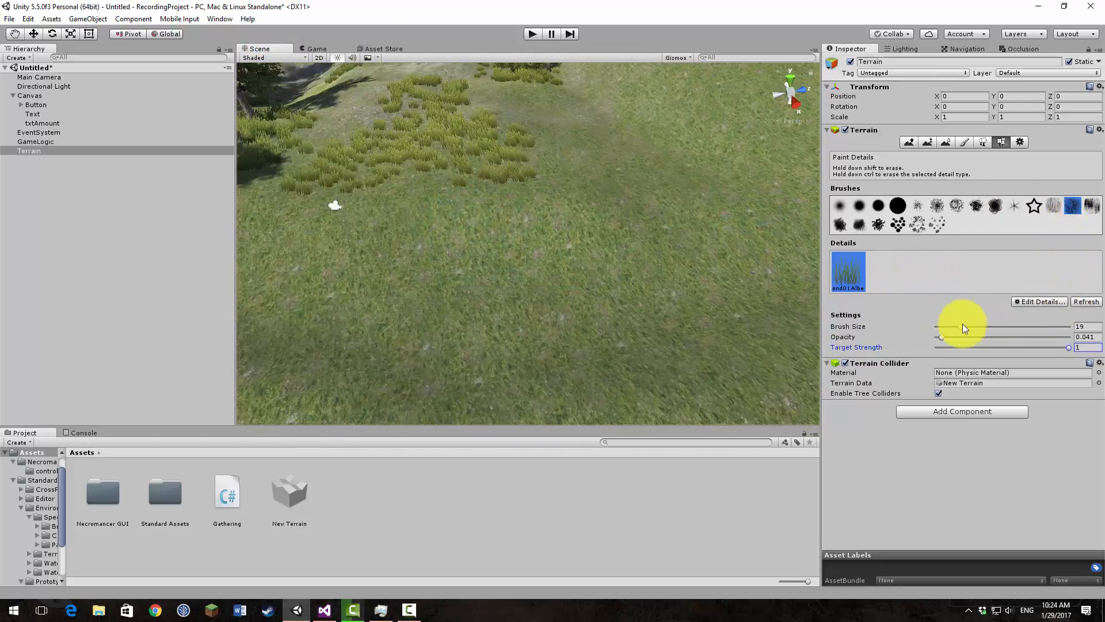
drag(961, 327, 1007, 327)
click(523, 272)
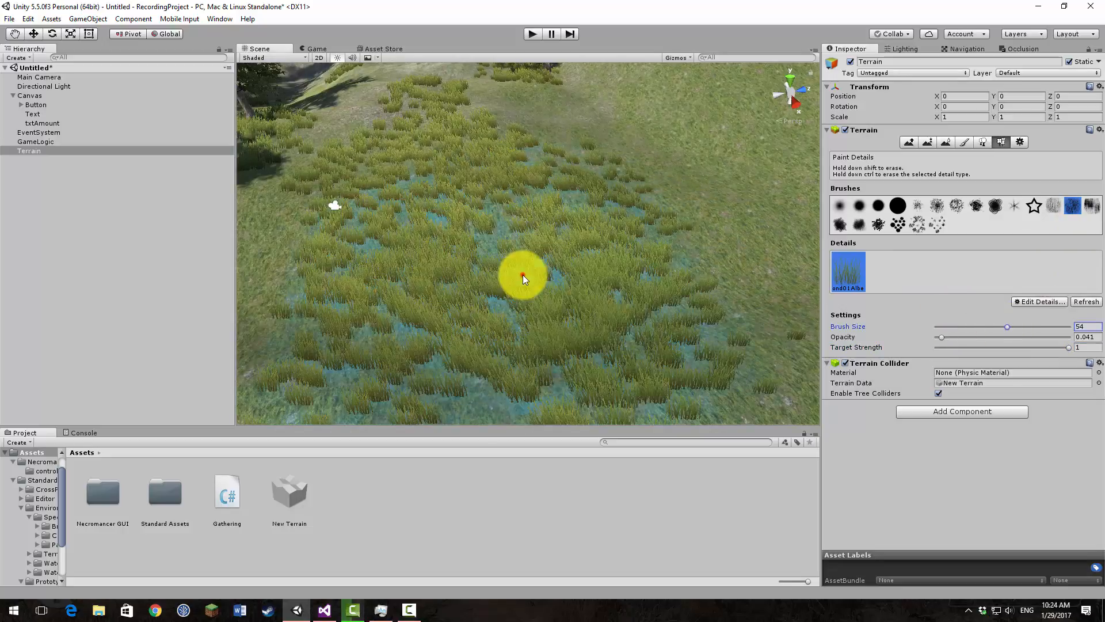
click(681, 151)
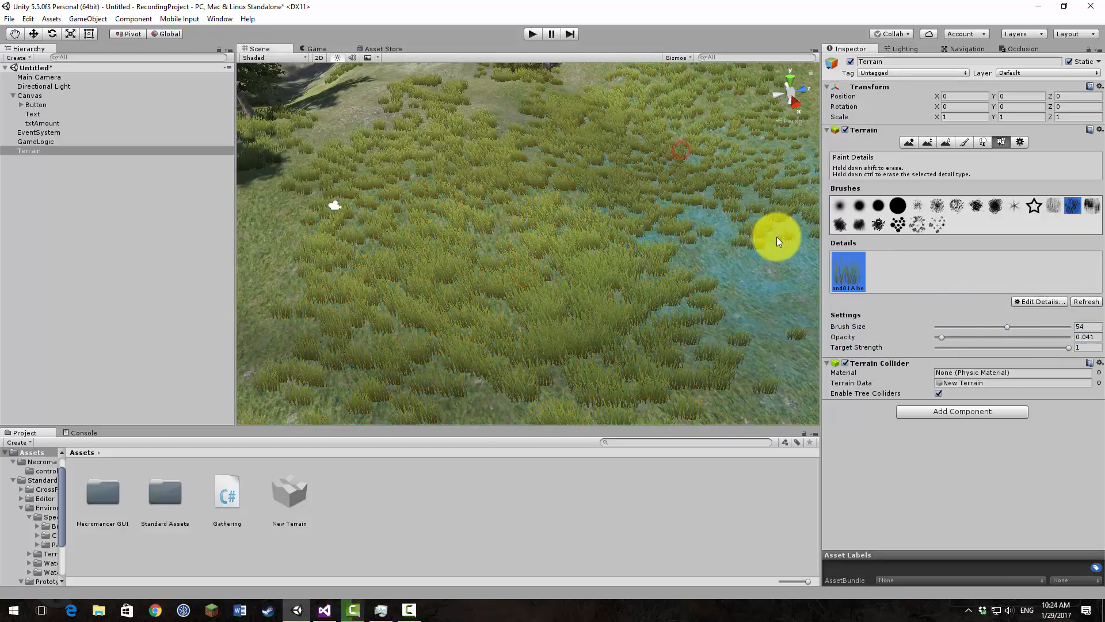
Step: Check the grass in the Game view by running the game, then stop it
click(313, 49)
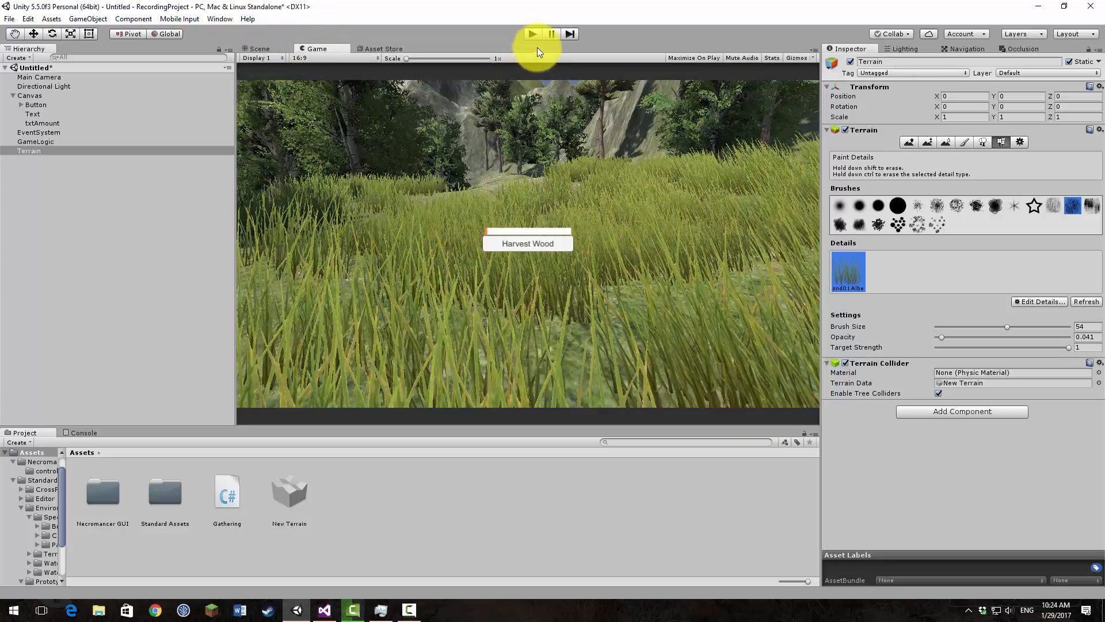
click(532, 33)
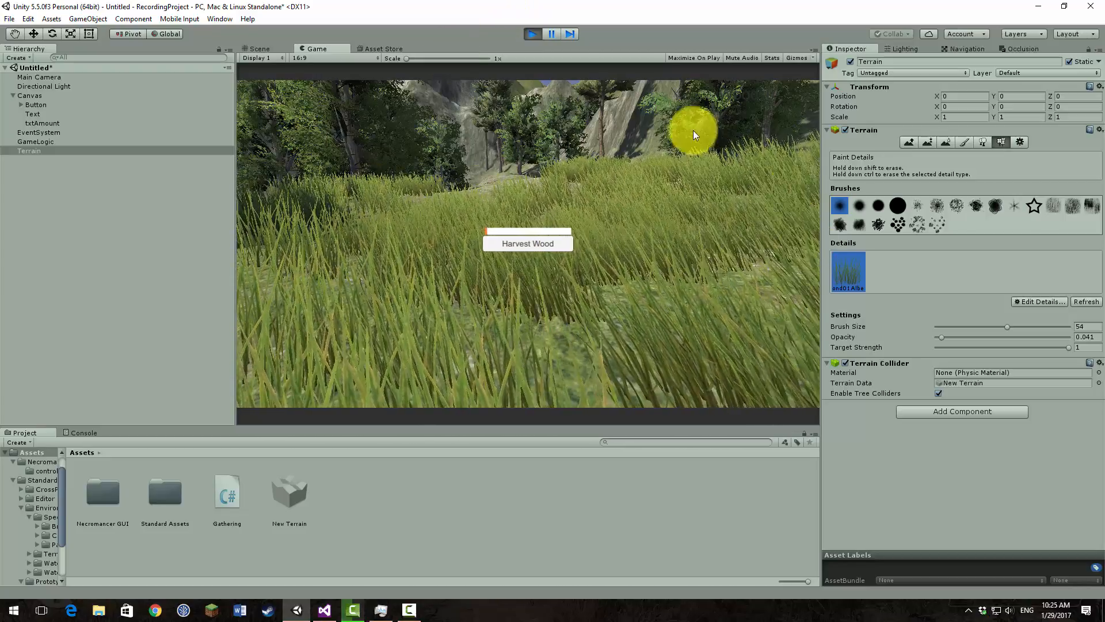
click(531, 34)
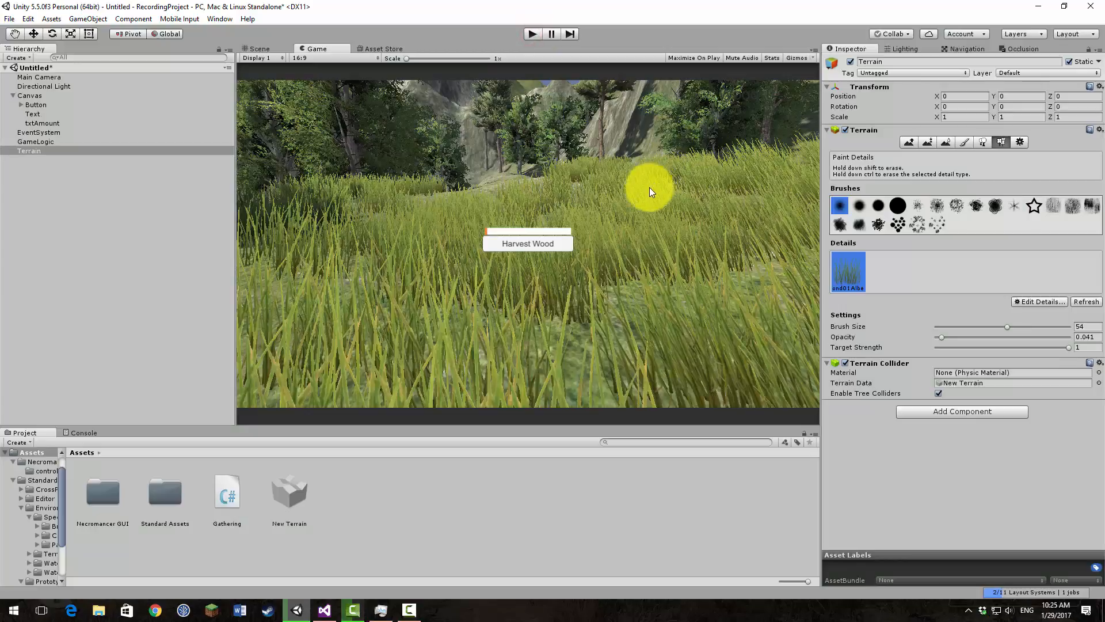
Step: Plant three Broadleaf_Mobile trees on the grassy clearing with a brush size of 1.5
click(262, 51)
right_drag(495, 232, 550, 115)
click(983, 142)
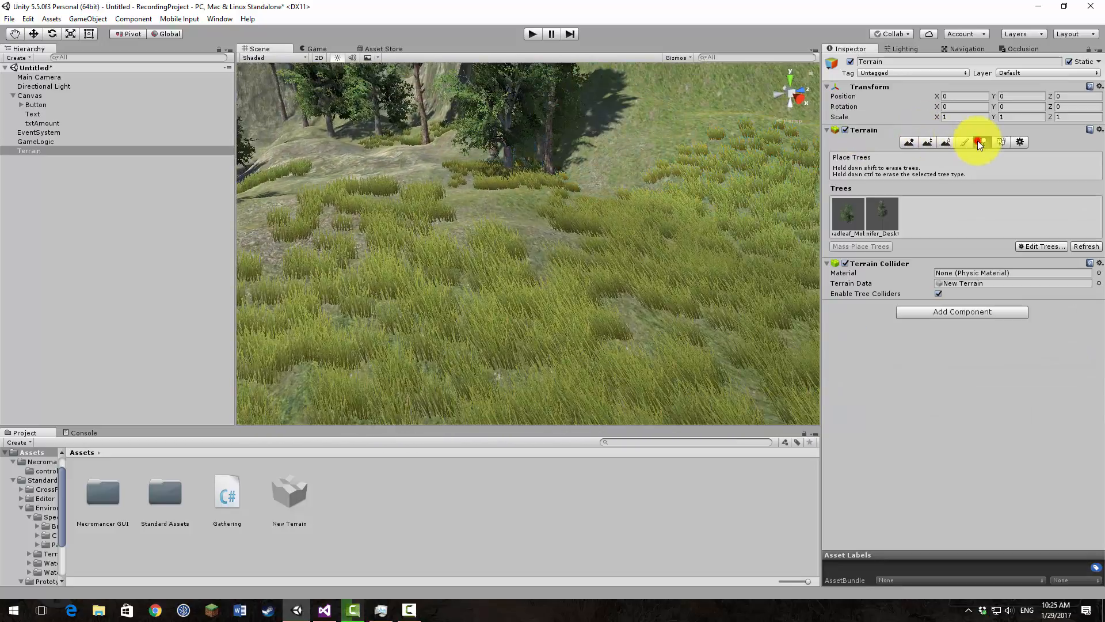
click(851, 213)
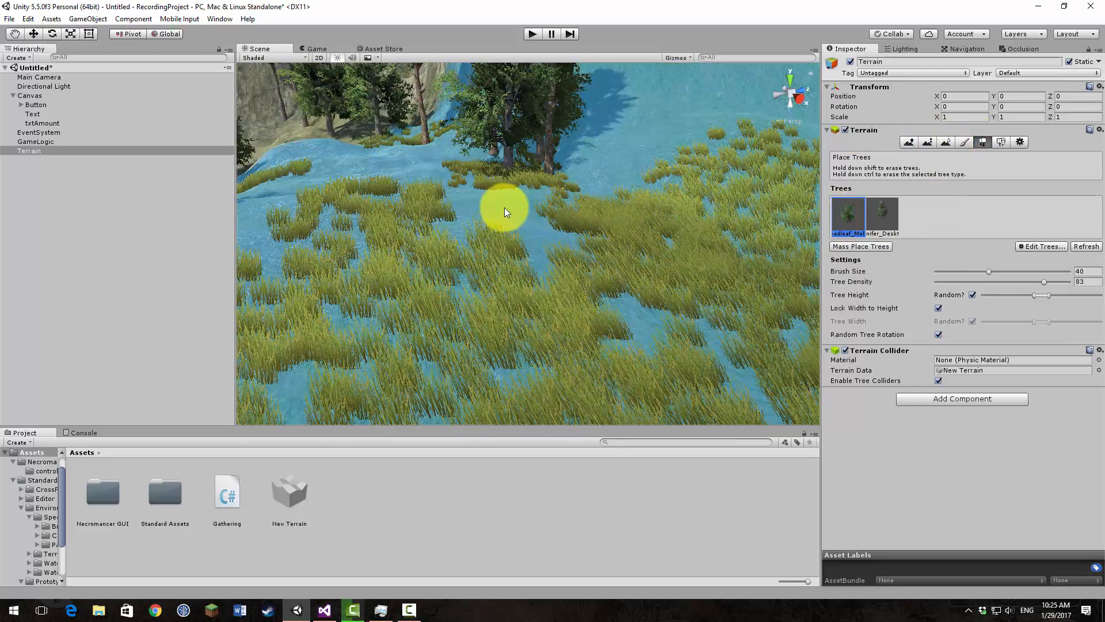
click(938, 272)
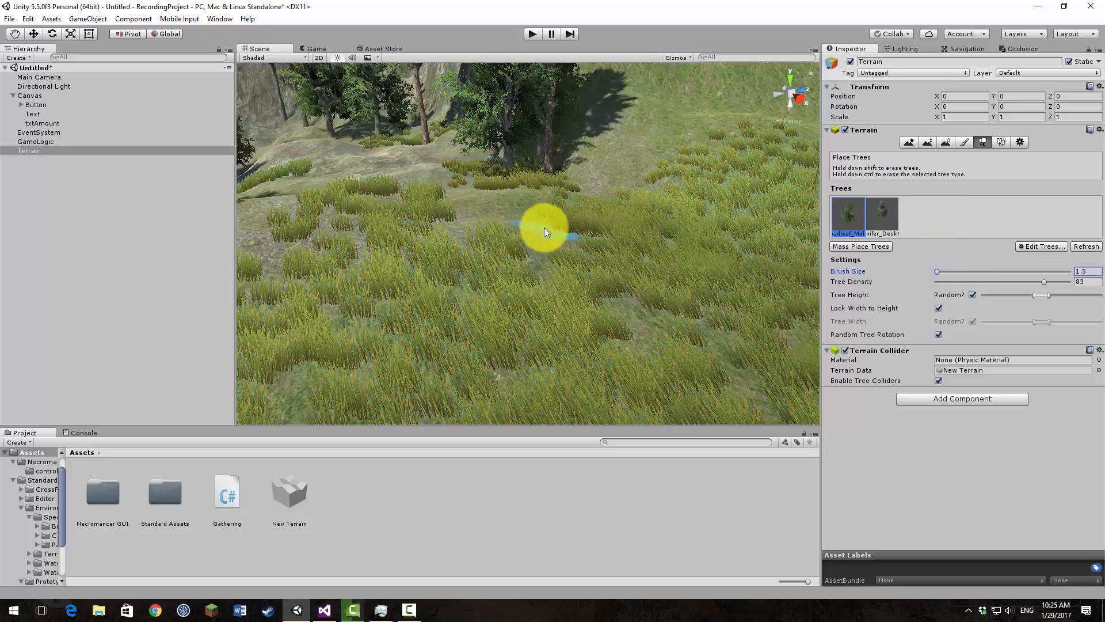
click(466, 204)
click(696, 288)
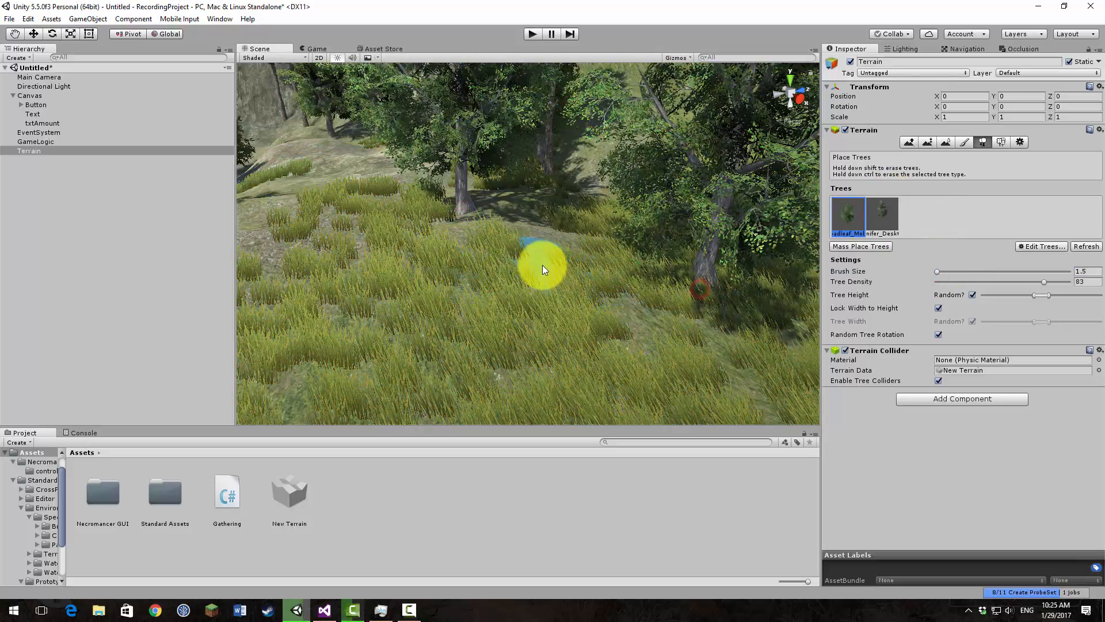
click(541, 262)
Step: Plant Conifer_Desktop trees among the new broadleaf trees on the clearing, then check the Game view
click(882, 215)
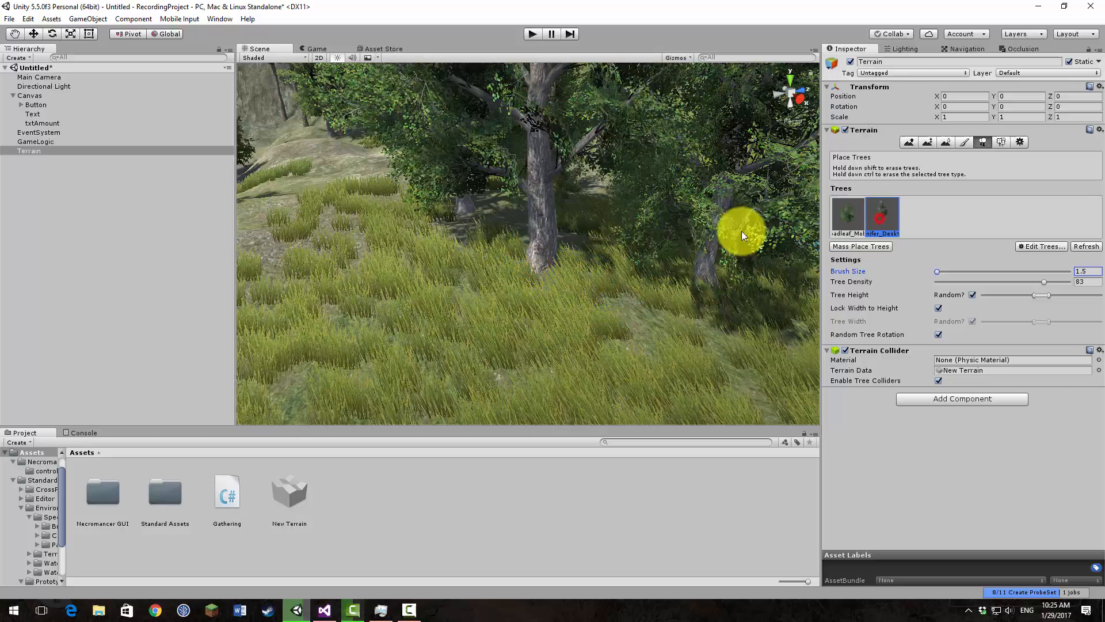
click(612, 212)
click(584, 225)
click(511, 227)
click(608, 275)
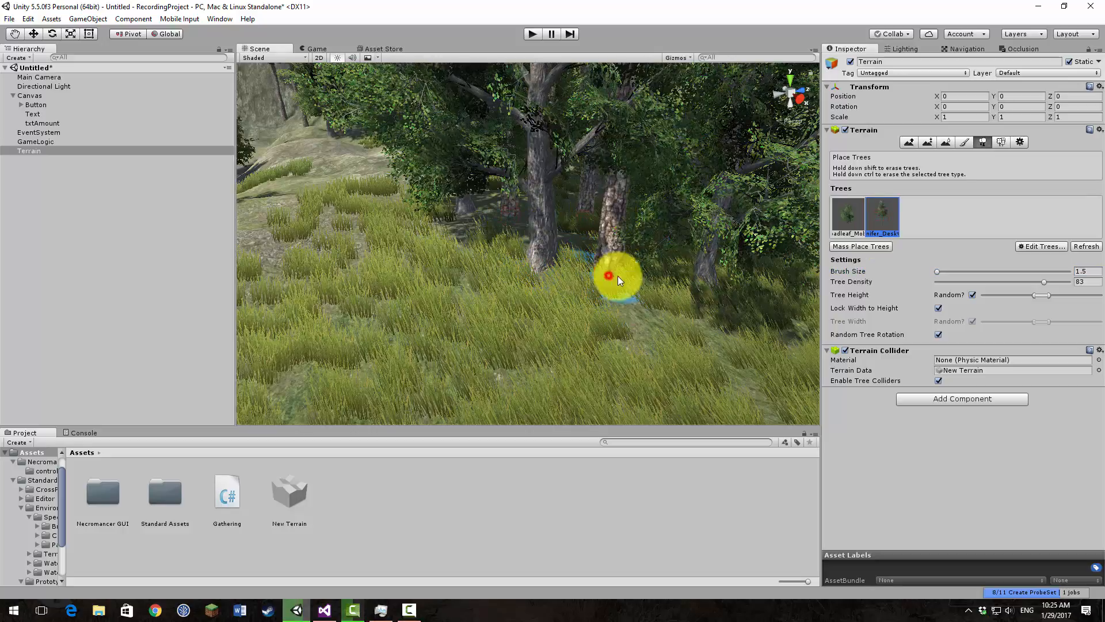
click(317, 49)
Step: Plant more Broadleaf_Mobile trees on the grass beside the camera with a brush size of 1.5, then check the Game view
click(374, 47)
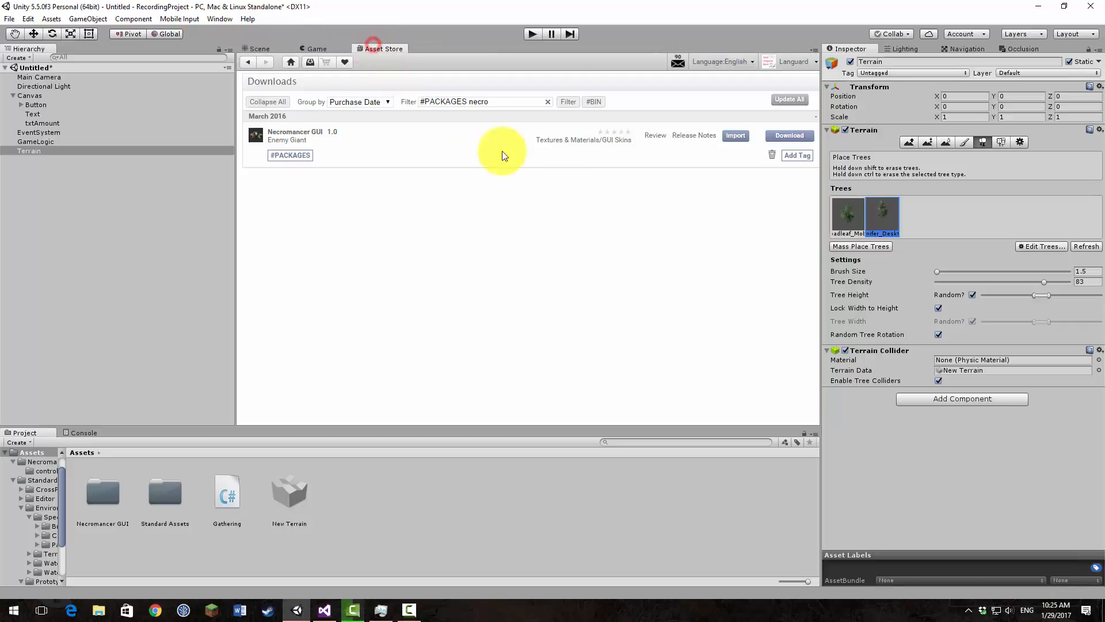
click(252, 48)
key(s)
right_drag(560, 250, 629, 369)
click(847, 215)
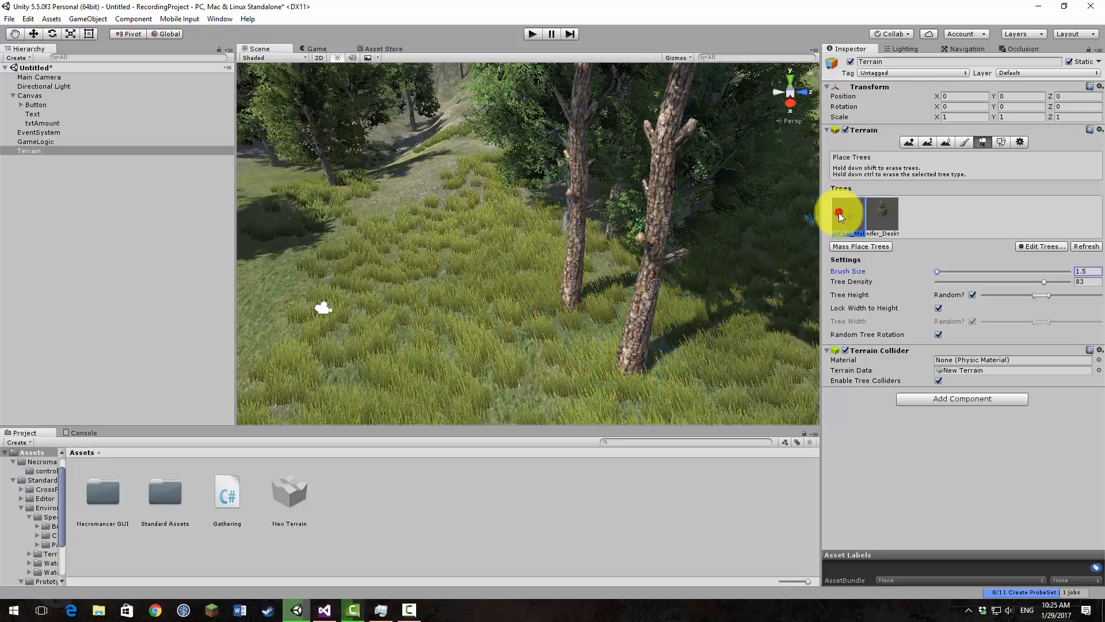
click(564, 413)
click(749, 375)
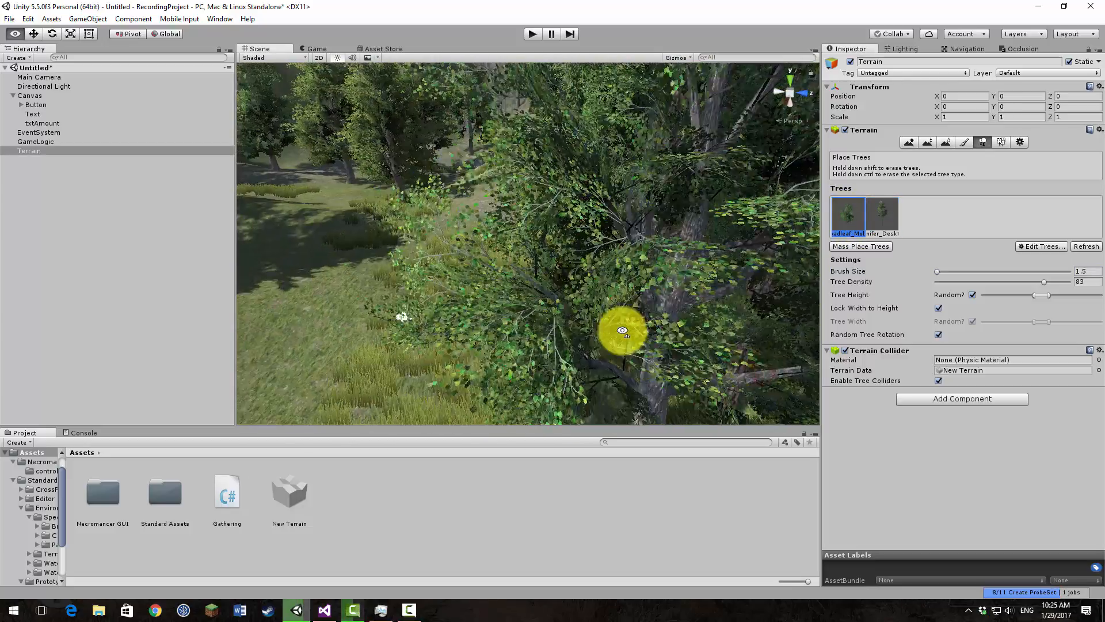
click(317, 46)
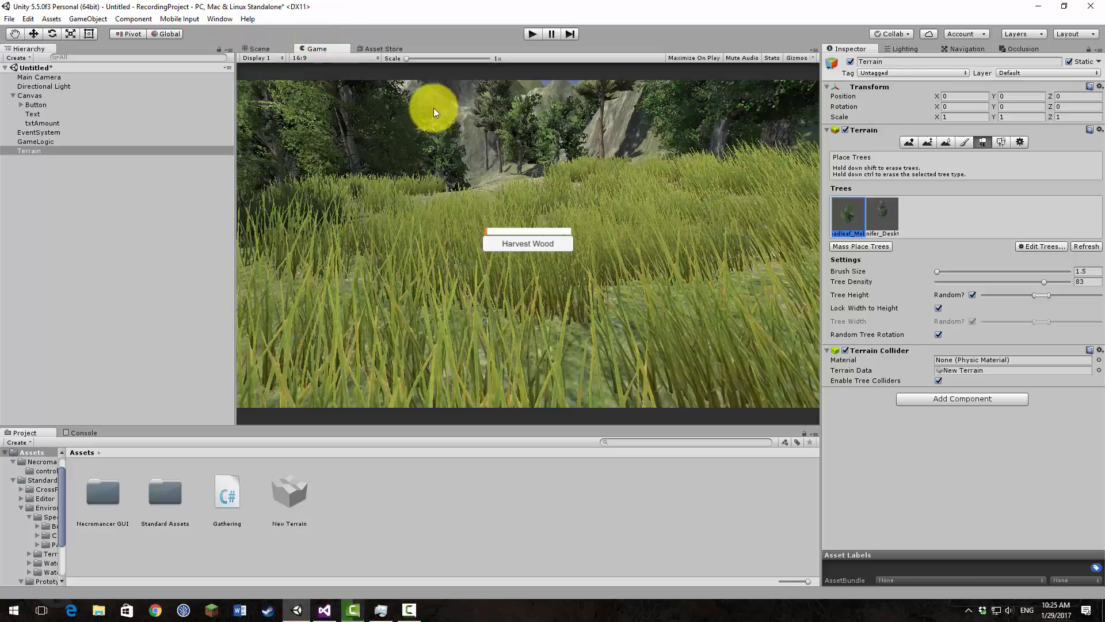
Step: Frame a large tree trunk and the grassy clearing in the scene, align the Main Camera with that view, and check the Game view
click(260, 49)
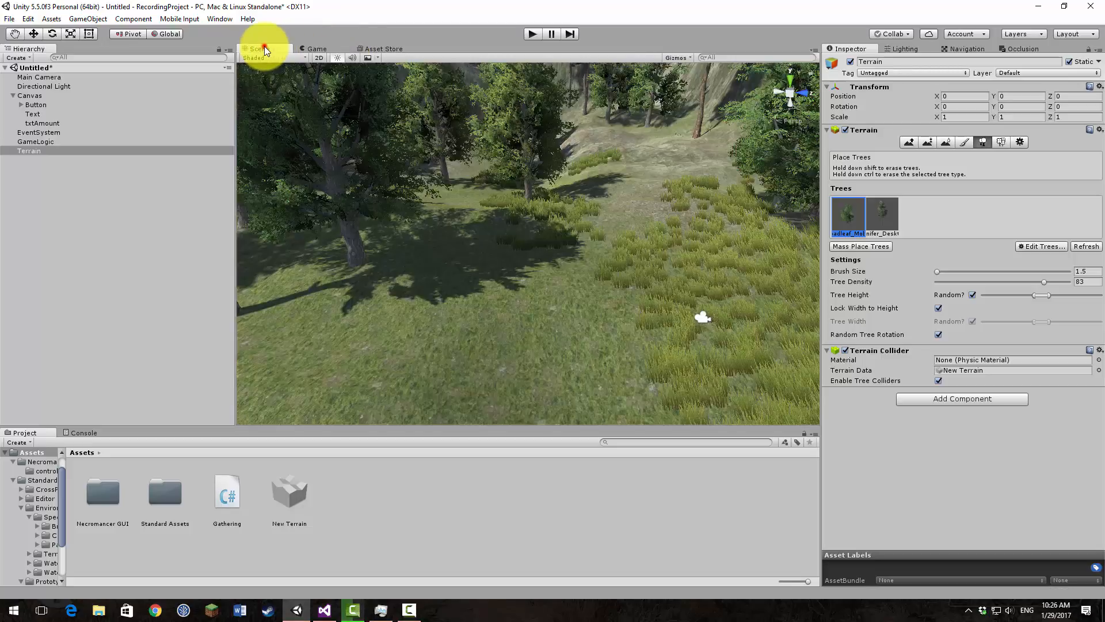
right_drag(452, 175, 708, 208)
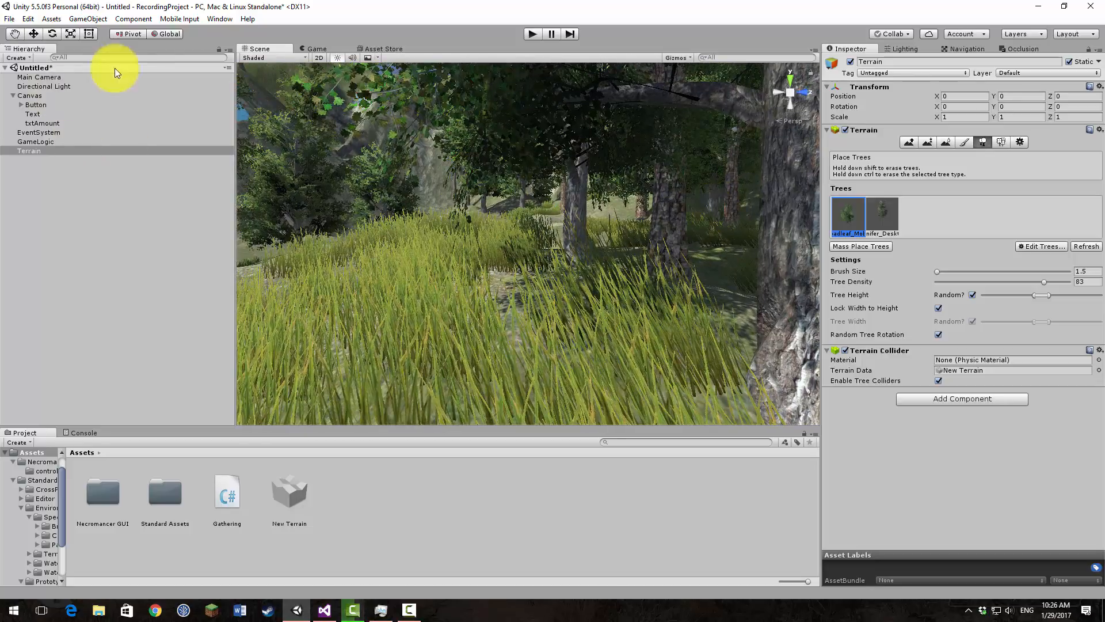
click(75, 78)
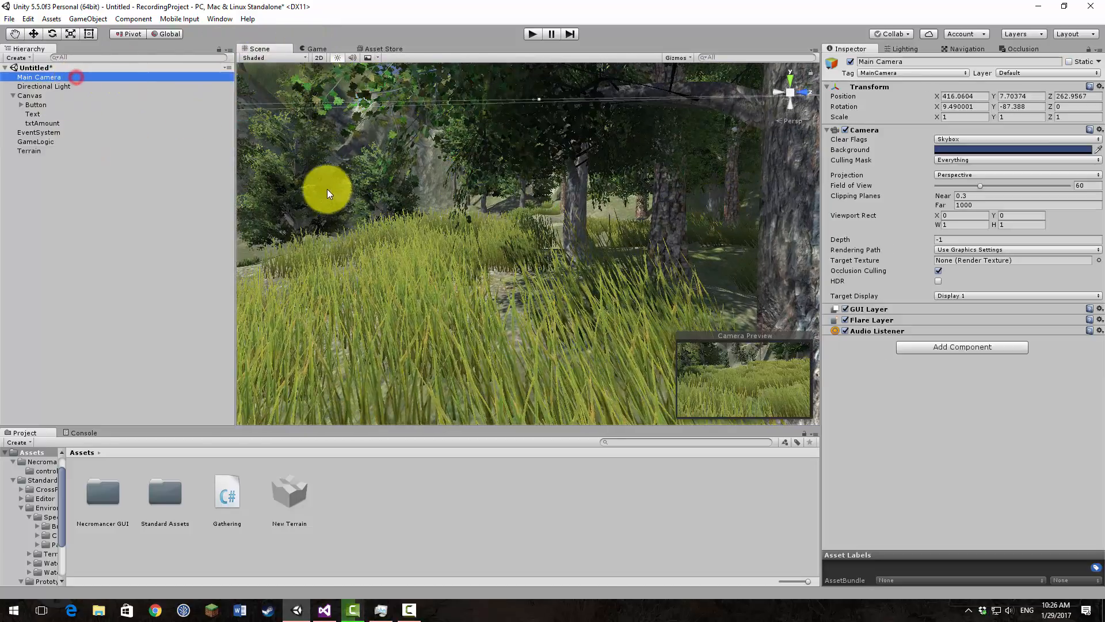
click(316, 50)
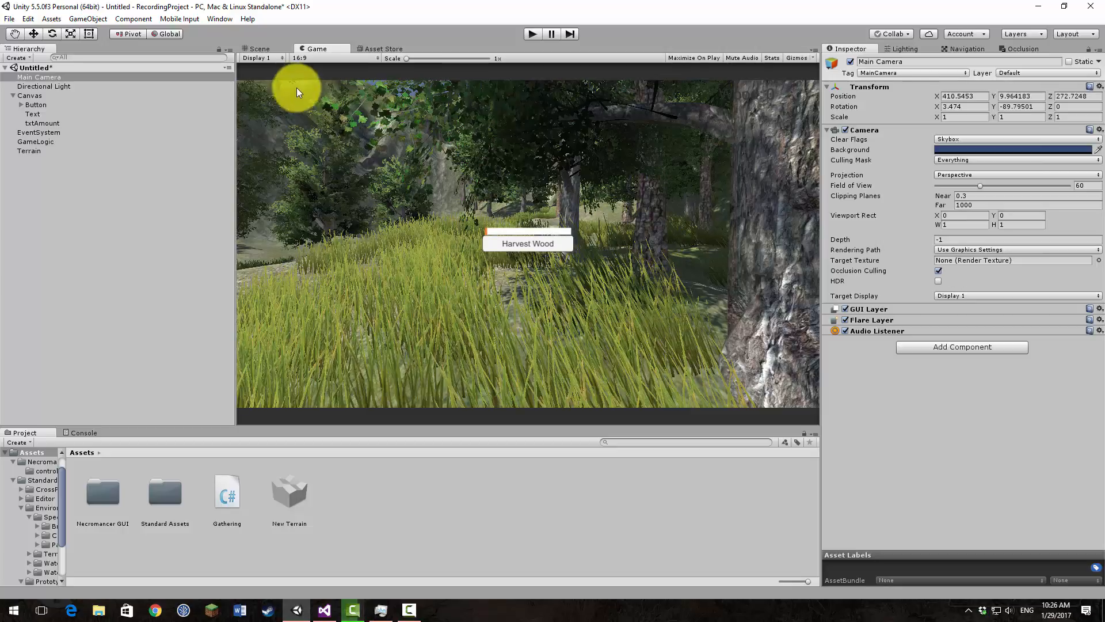
click(266, 49)
click(312, 49)
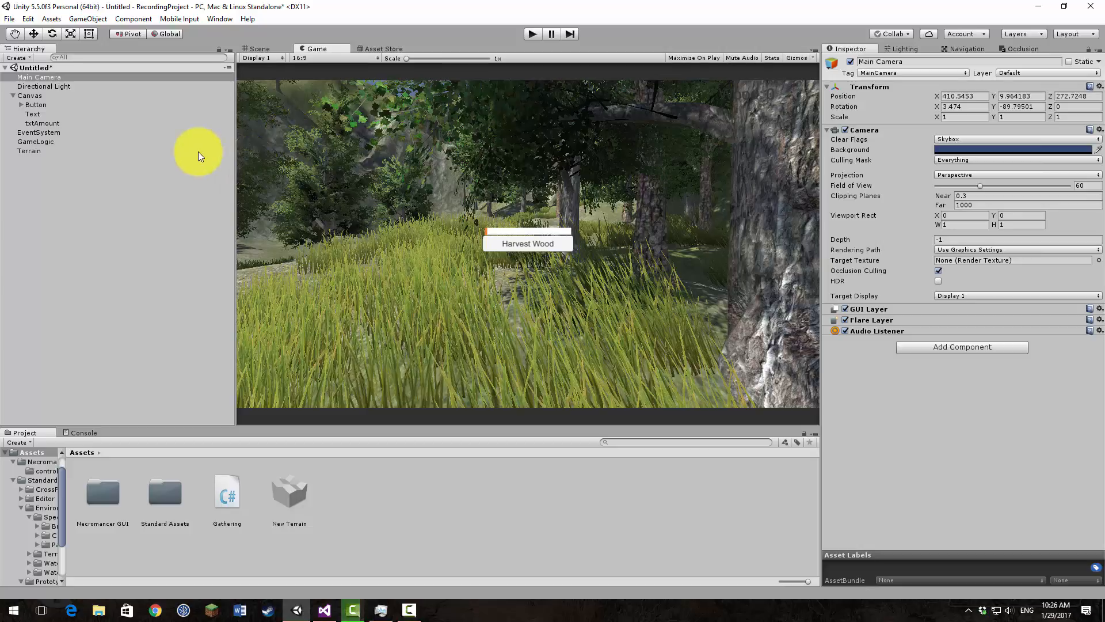
Step: Frame the Canvas in the Scene view, widen the Inspector area, and dock the Game view there for side-by-side viewing
click(257, 47)
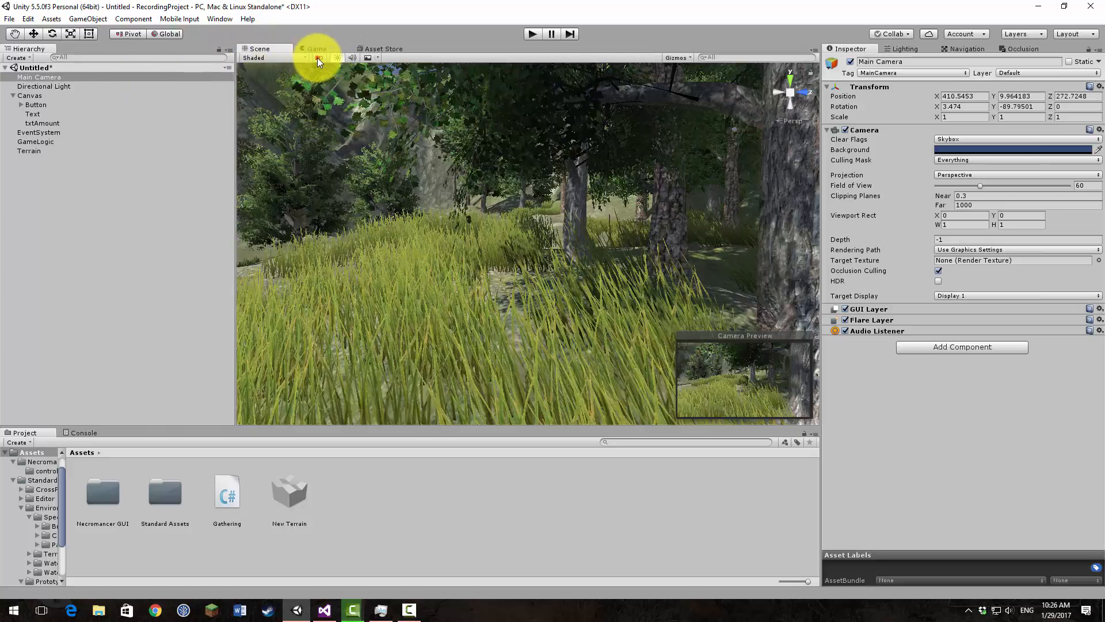
click(23, 95)
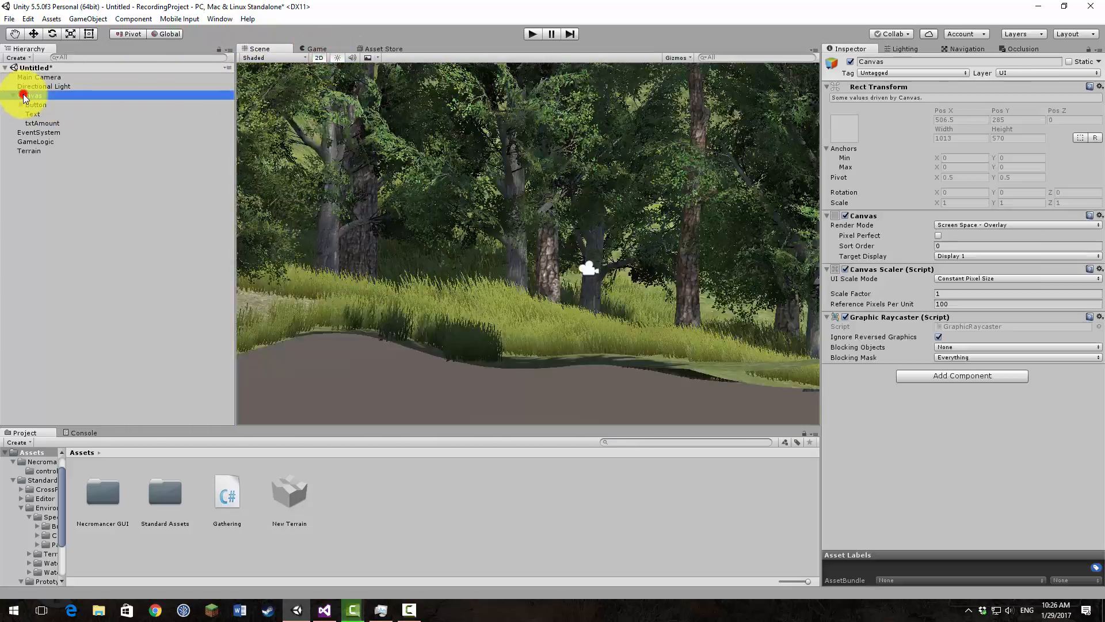
click(26, 98)
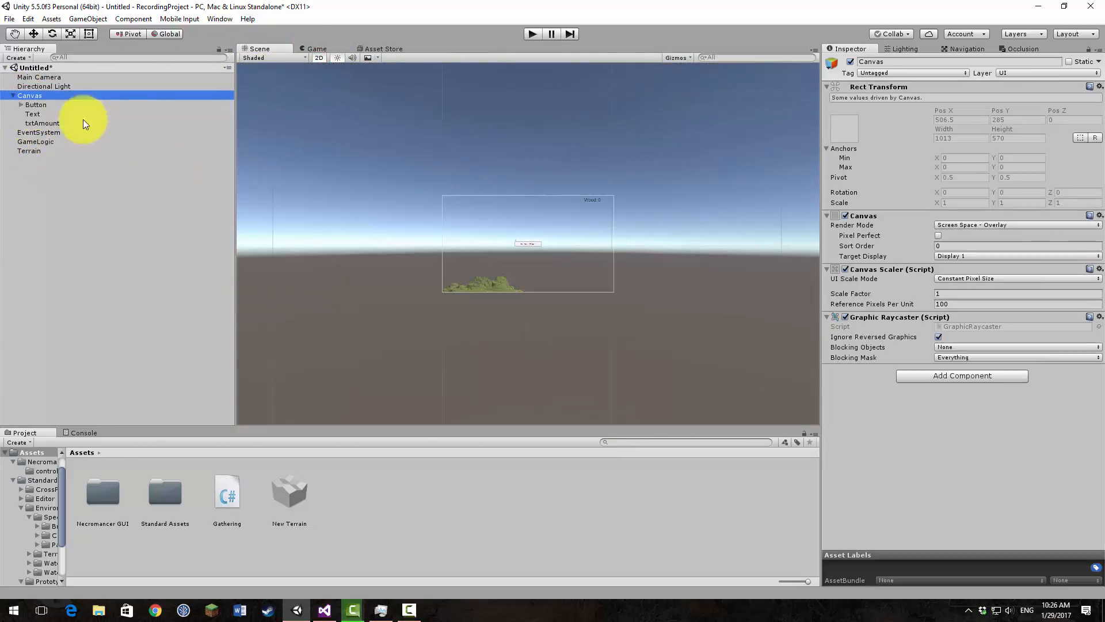
scroll(463, 260, up, 6)
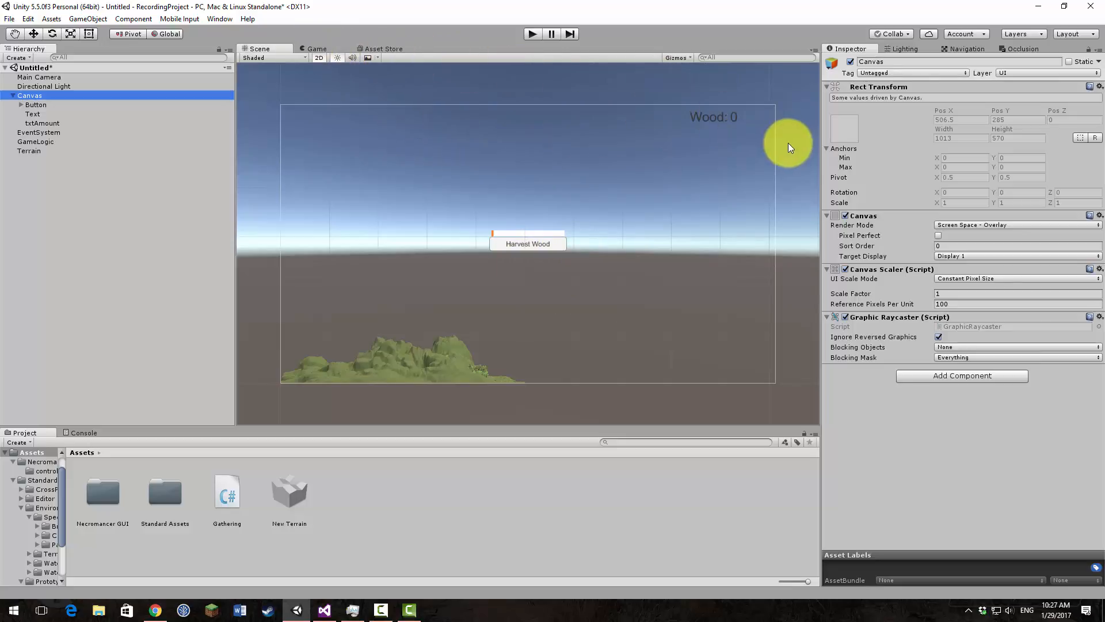
drag(819, 160, 707, 180)
drag(276, 50, 975, 54)
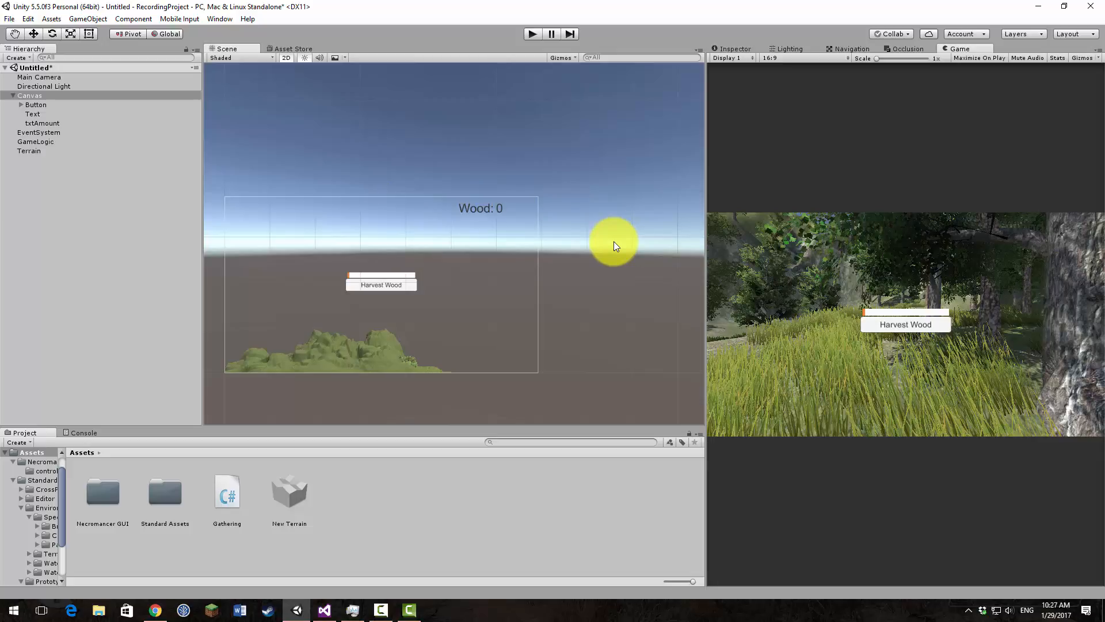
Step: Move the Harvest Wood button with its progress bar right of the canvas centre, close to the large tree trunk
click(40, 106)
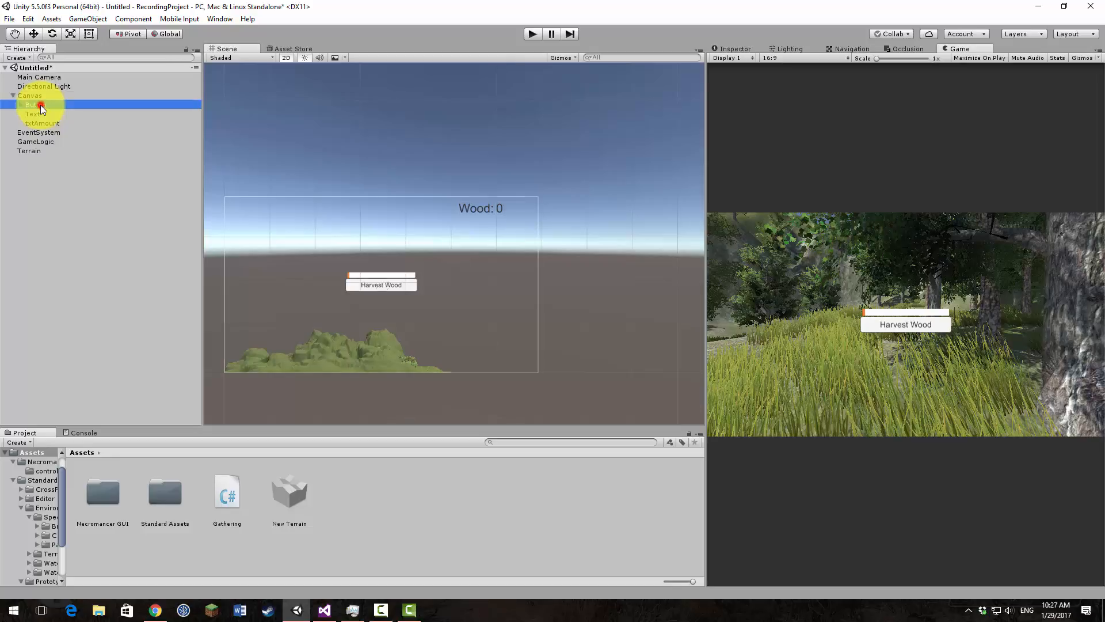
click(405, 283)
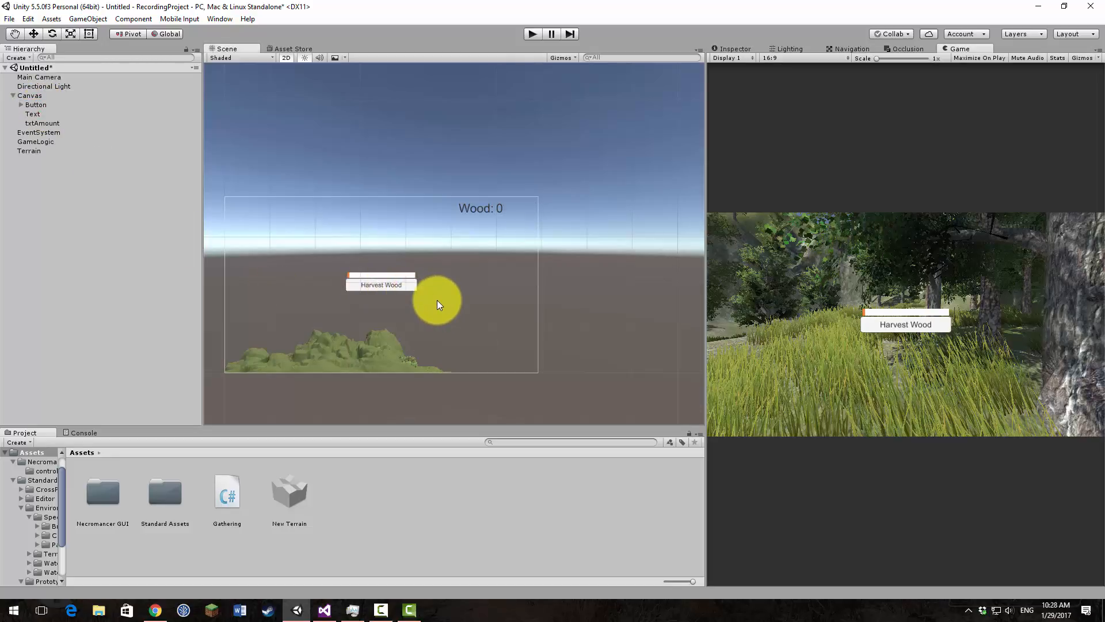
click(413, 285)
click(88, 35)
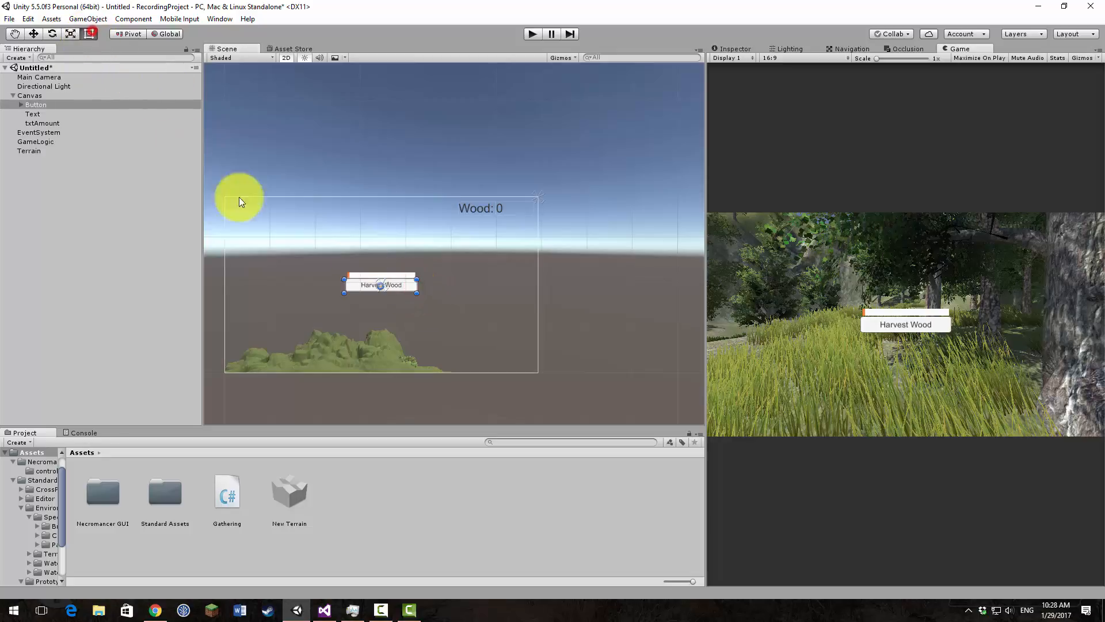
drag(406, 285, 481, 288)
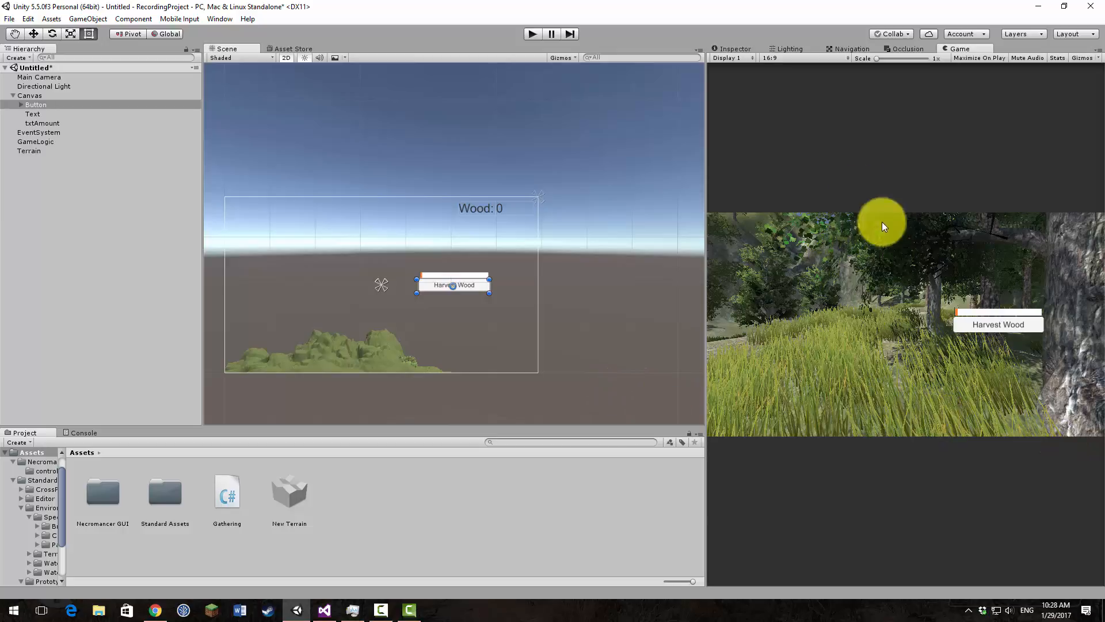
Step: Run the game, harvest wood twice with the Harvest Wood button to test the counter, then stop the game
click(531, 35)
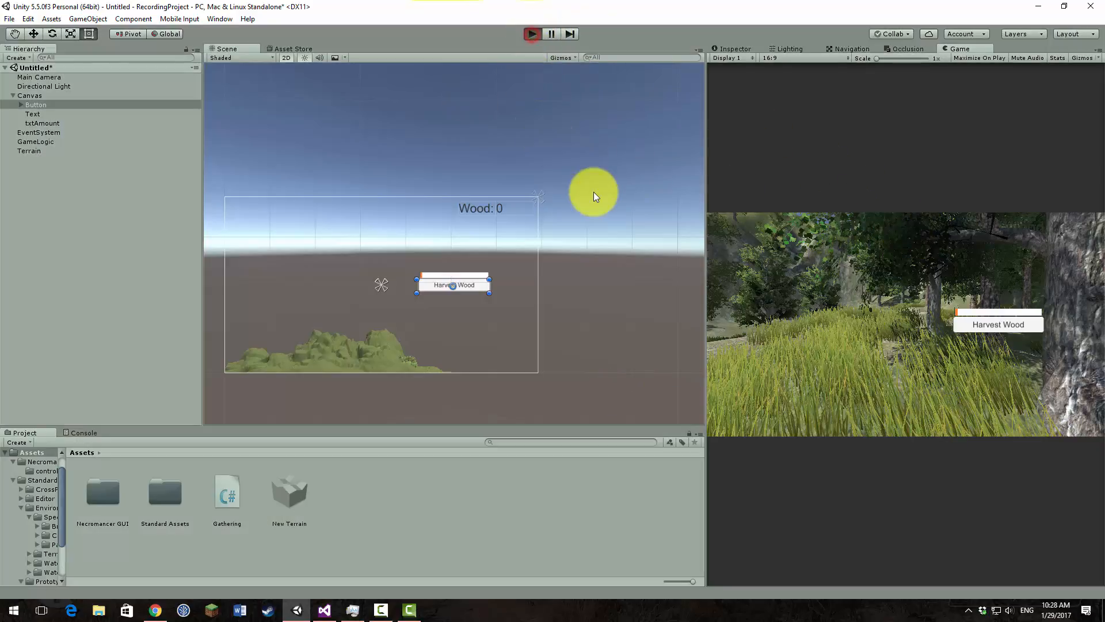
click(1004, 327)
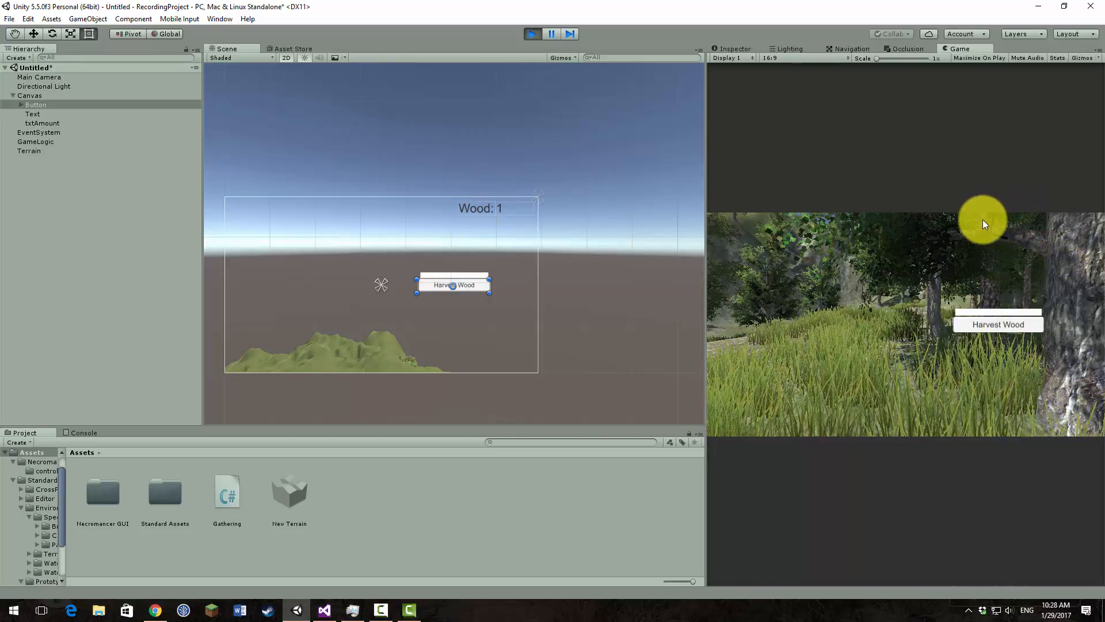
click(1010, 320)
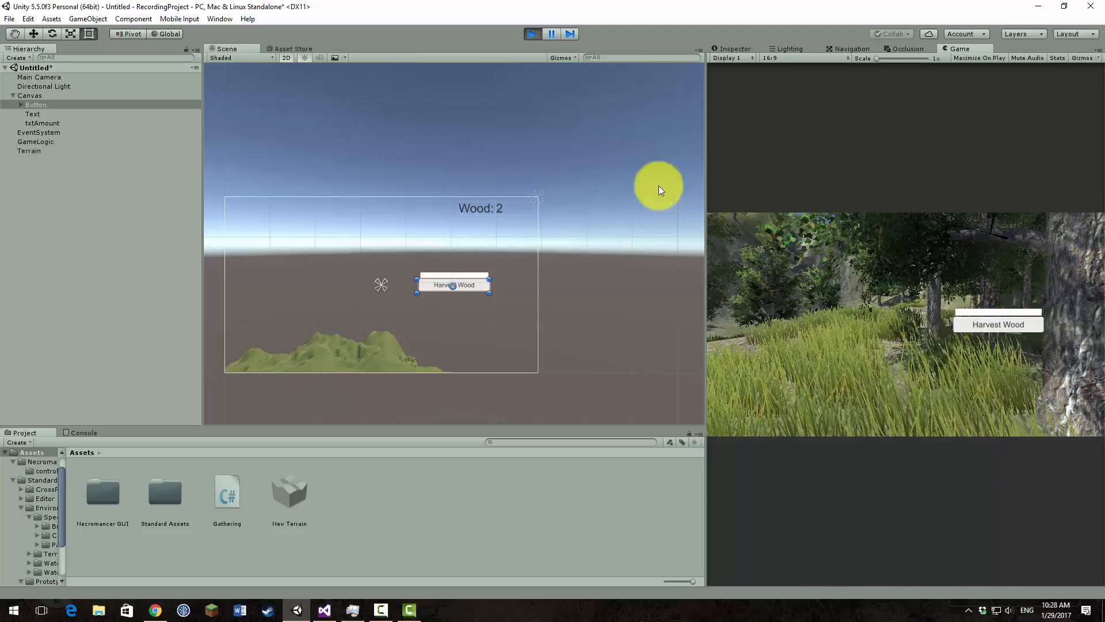
click(535, 33)
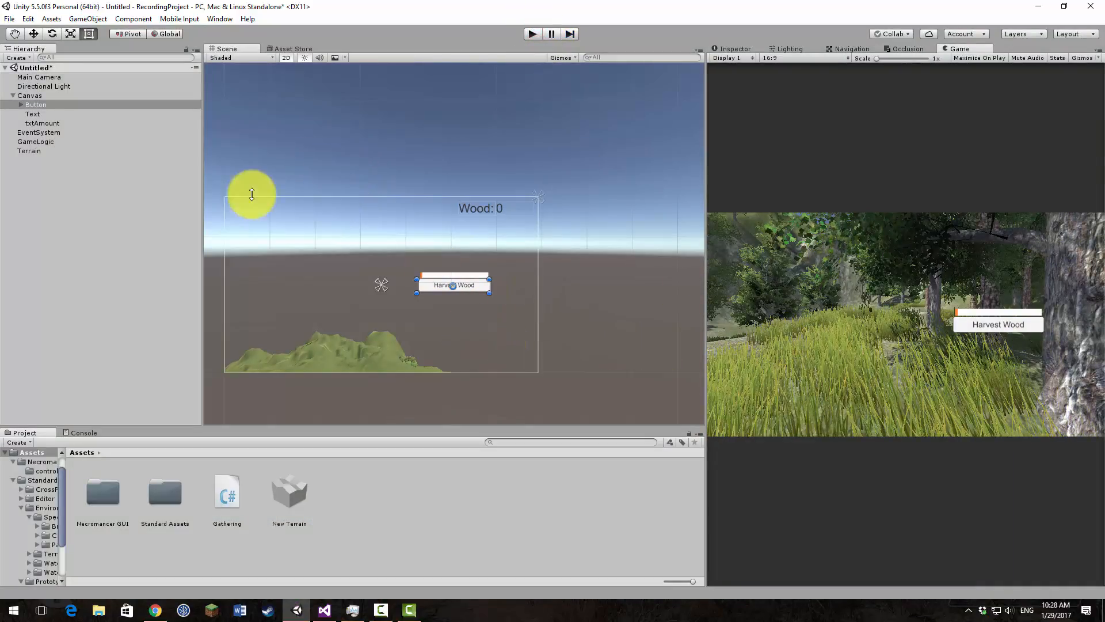
Step: Add a UI Panel to the Canvas and review its image colour settings without changing them
click(27, 95)
right_click(27, 94)
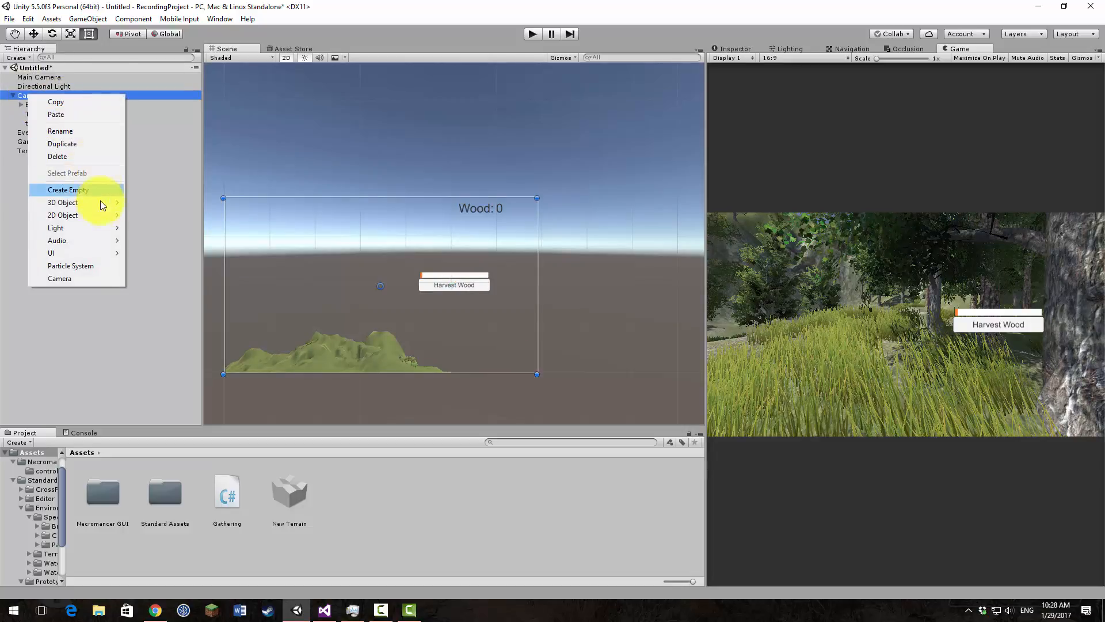
mouse_move(84, 254)
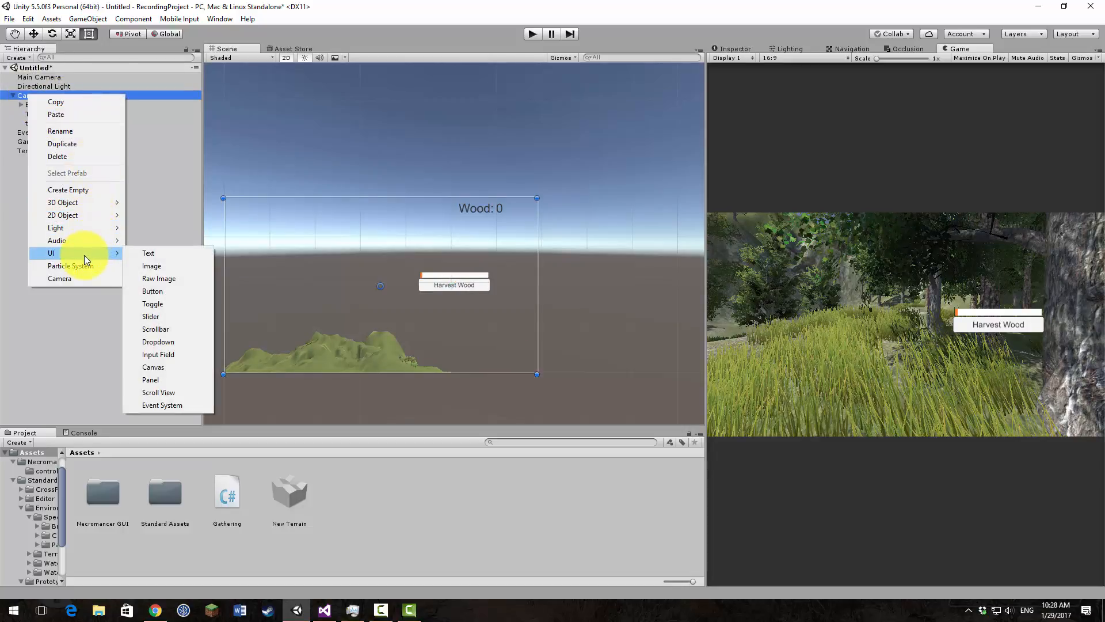
click(171, 377)
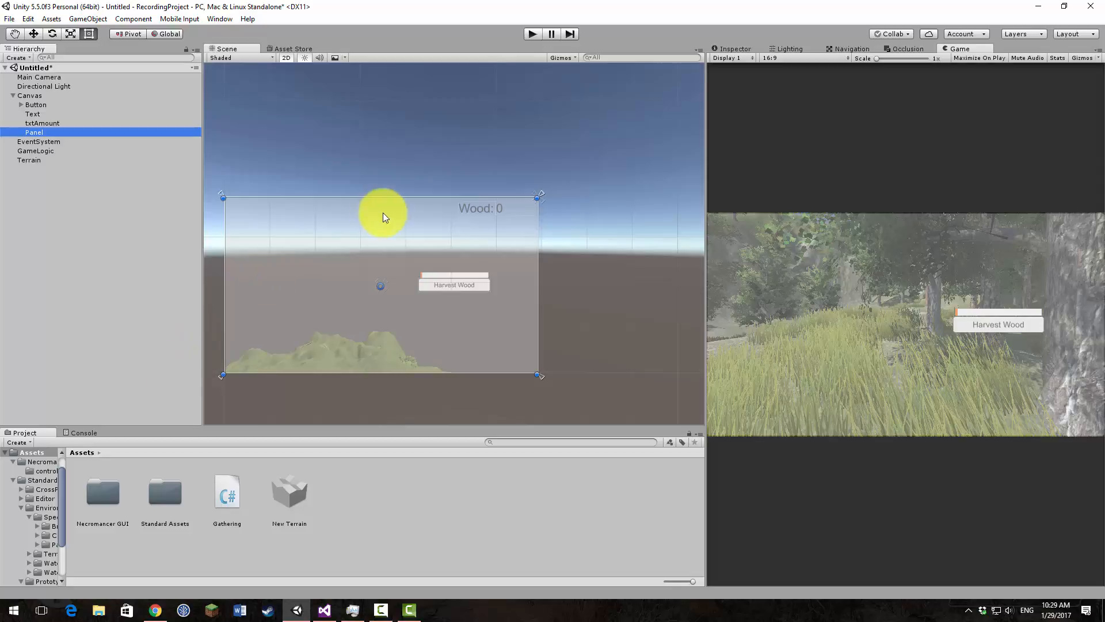
click(741, 46)
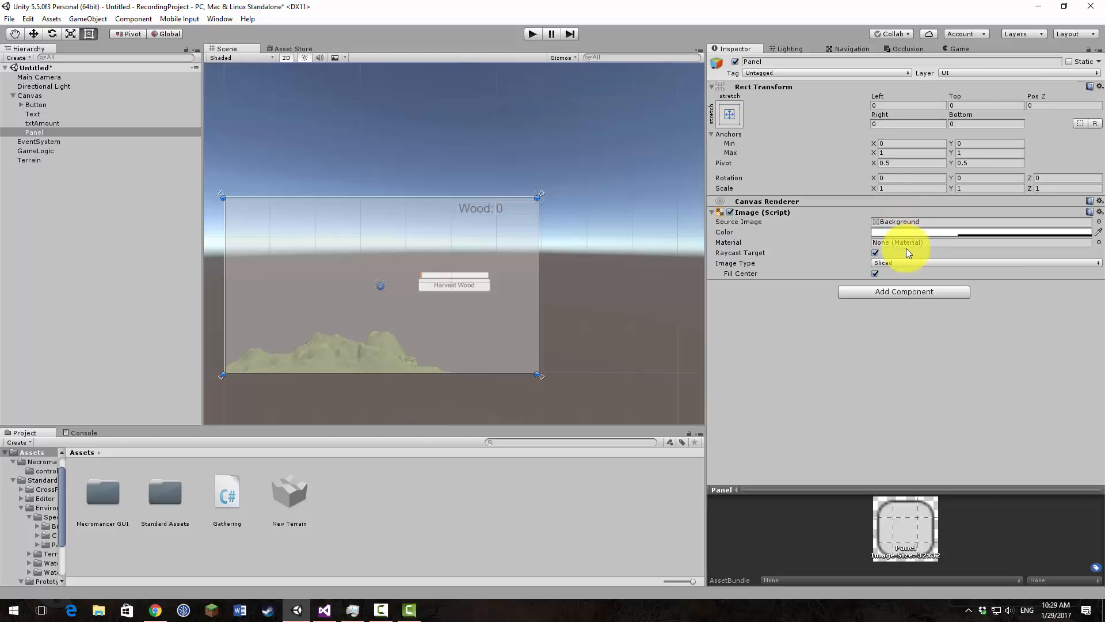
click(921, 233)
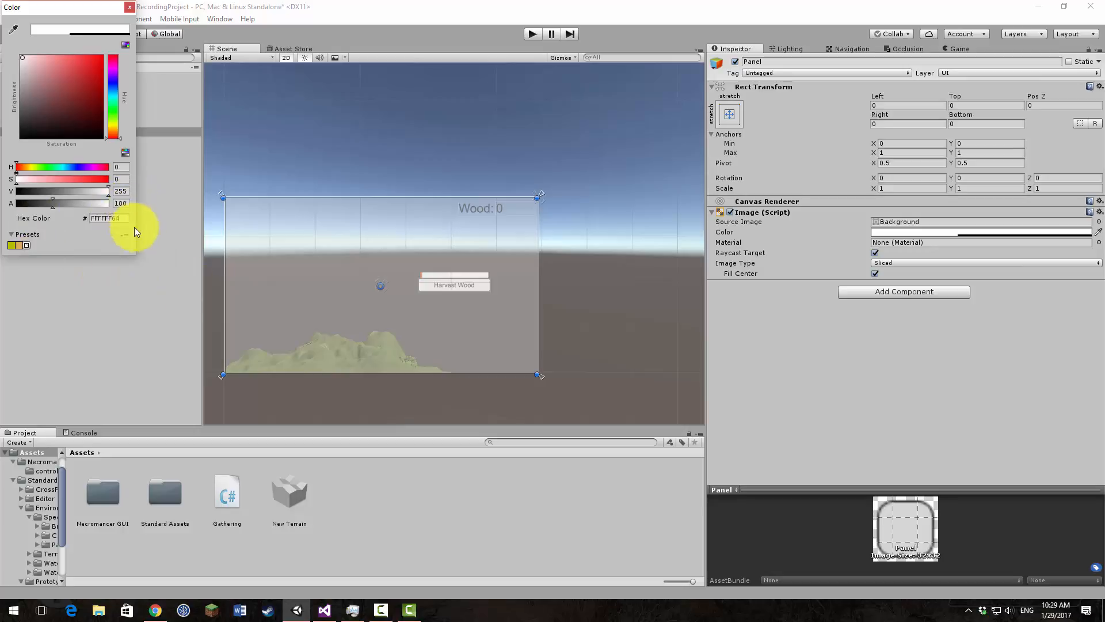
click(129, 7)
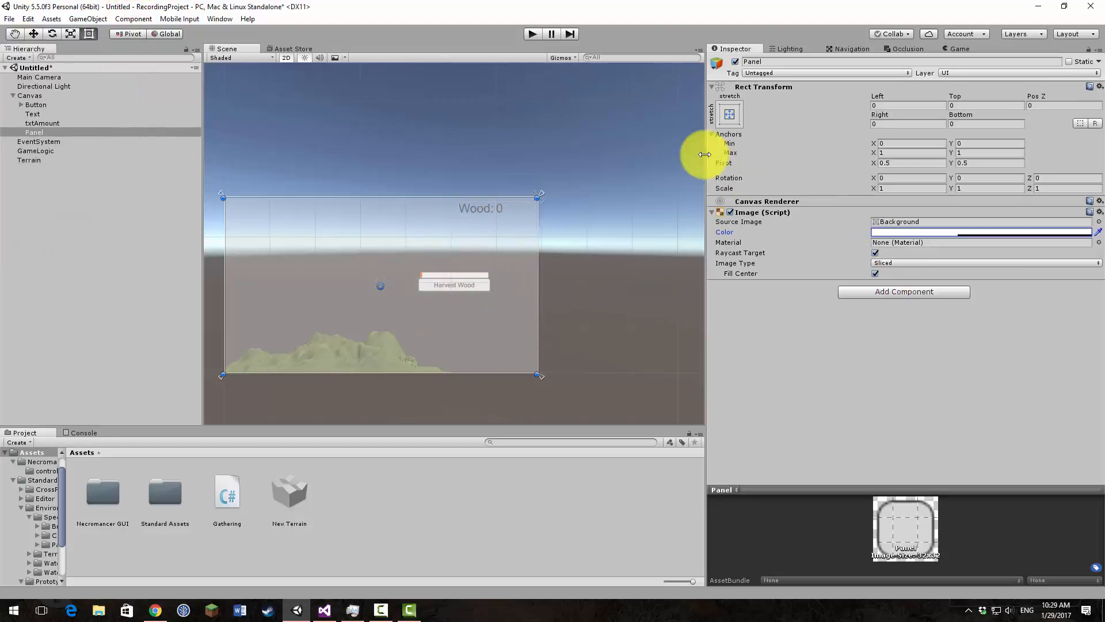
Step: Shrink the Panel to about 159 by 167, place it near the canvas's top-left corner, and anchor it top-left
drag(539, 374, 297, 273)
drag(257, 227, 267, 231)
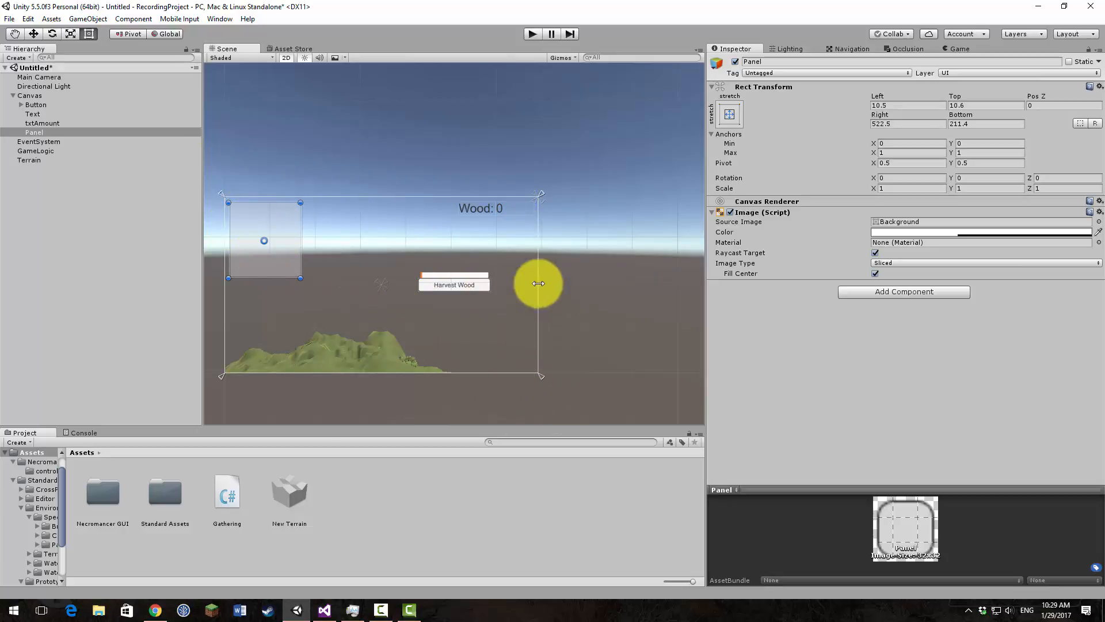
click(728, 114)
click(771, 201)
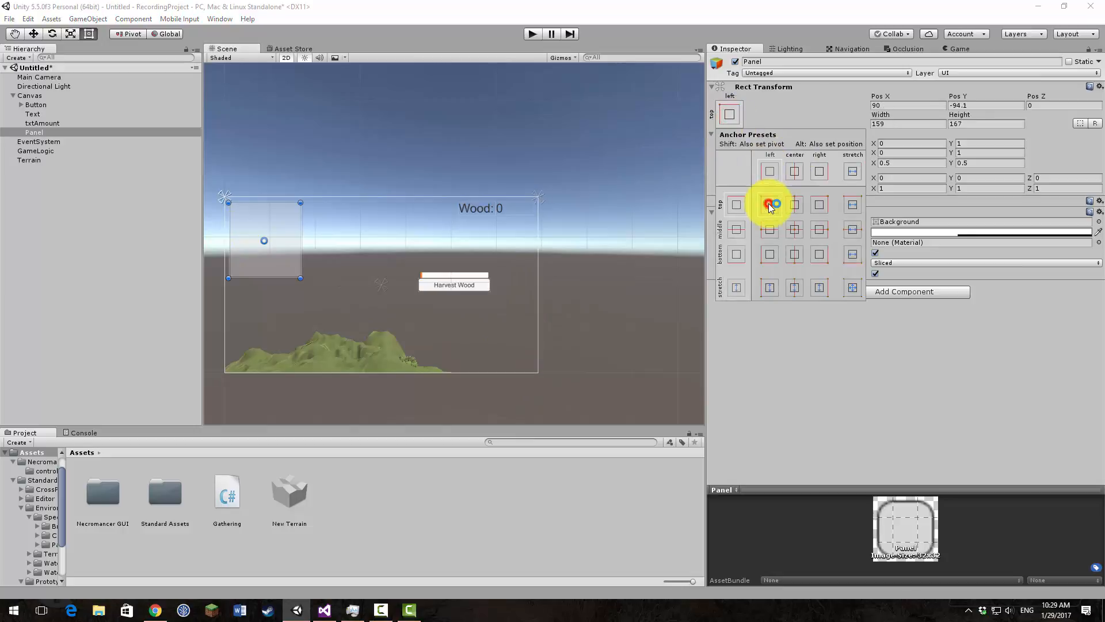
click(732, 116)
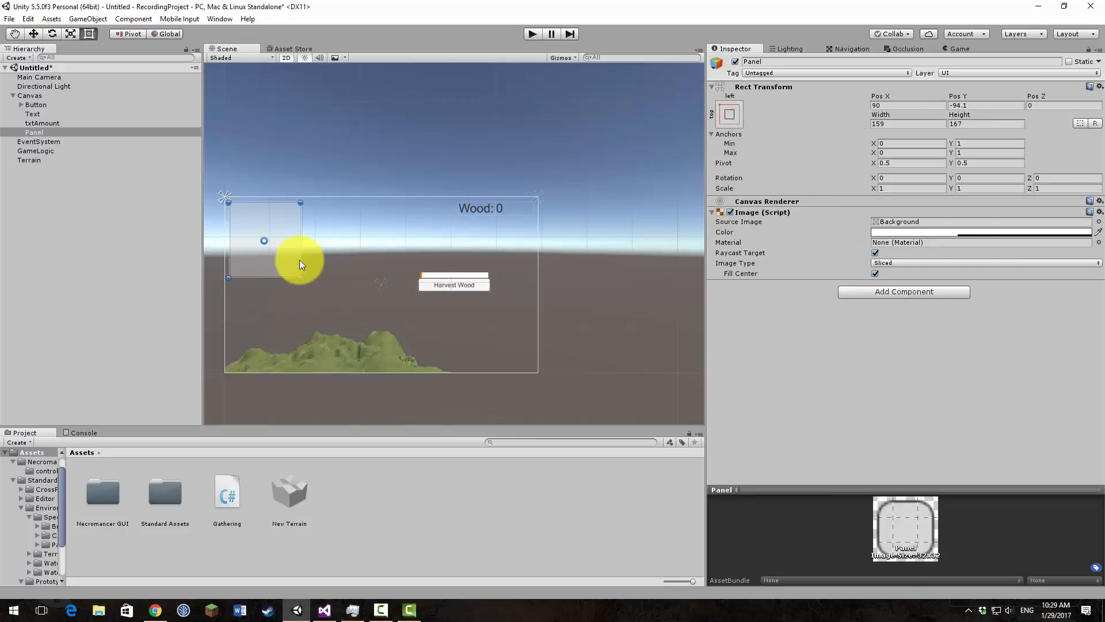
Step: Make Text and txtAmount children of the Panel and move the wood counter onto it
click(49, 122)
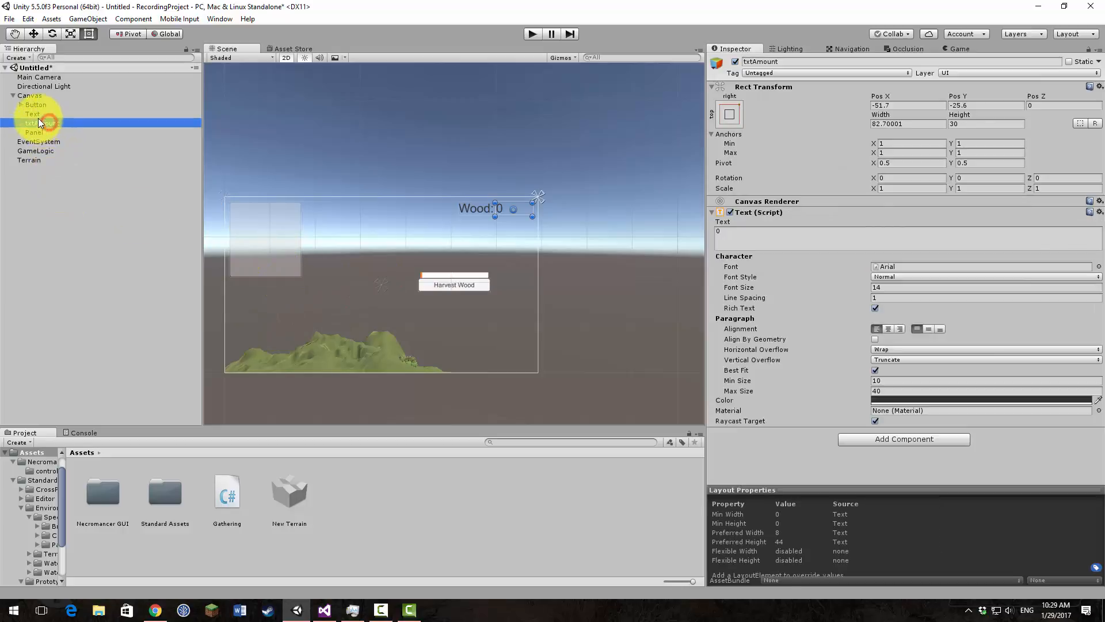
ctrl+click(32, 114)
drag(32, 117, 35, 131)
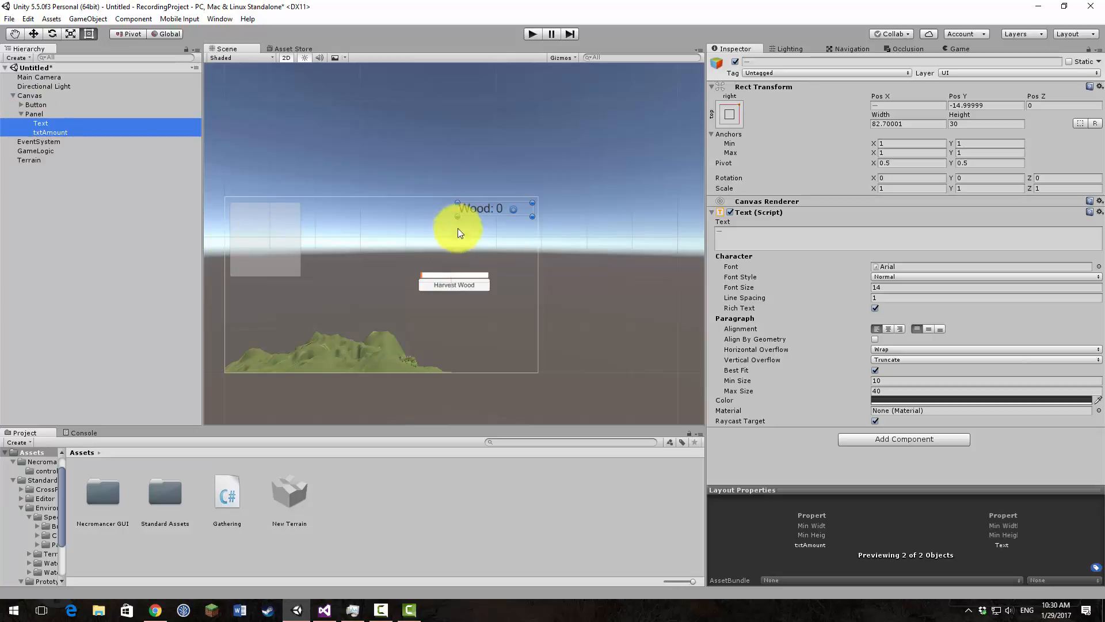
drag(484, 207, 266, 231)
drag(265, 229, 289, 217)
Step: Widen the Panel around the wood counter, then anchor Text and txtAmount together to its top-left corner
click(76, 113)
click(40, 123)
shift+click(46, 132)
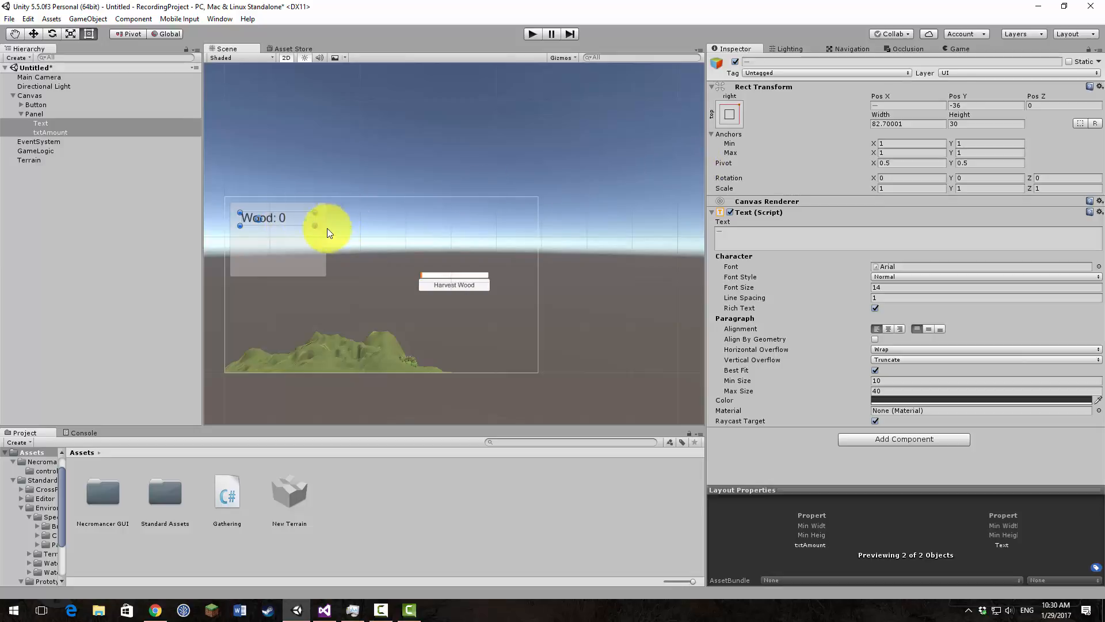
click(729, 114)
click(771, 206)
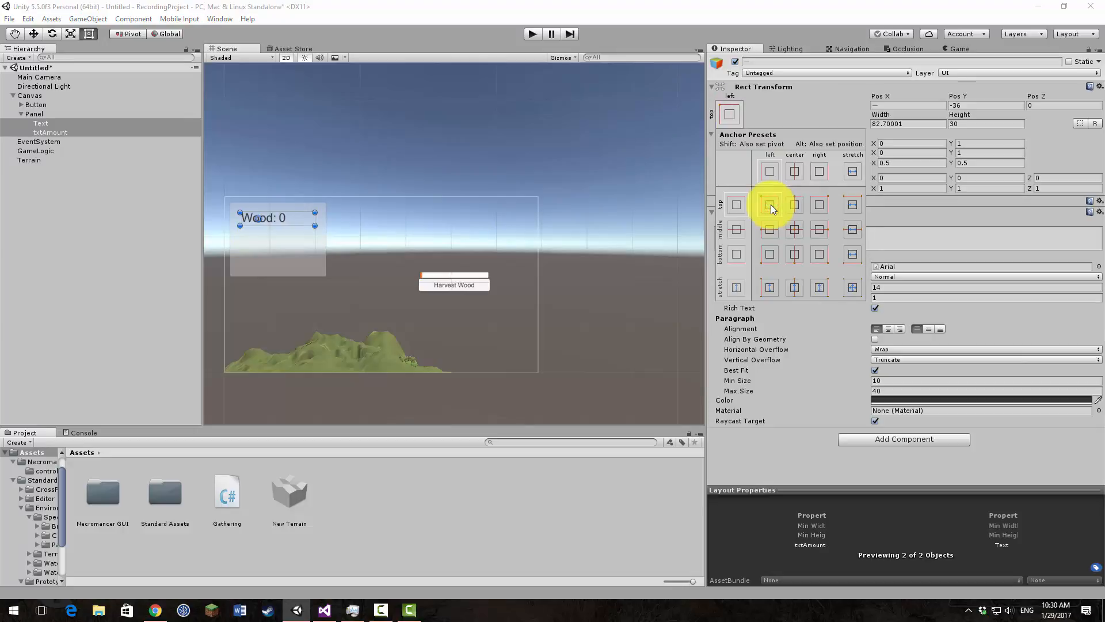
Step: Check the anchors and positions of Text, txtAmount and their parent Panel one by one
click(47, 124)
click(42, 124)
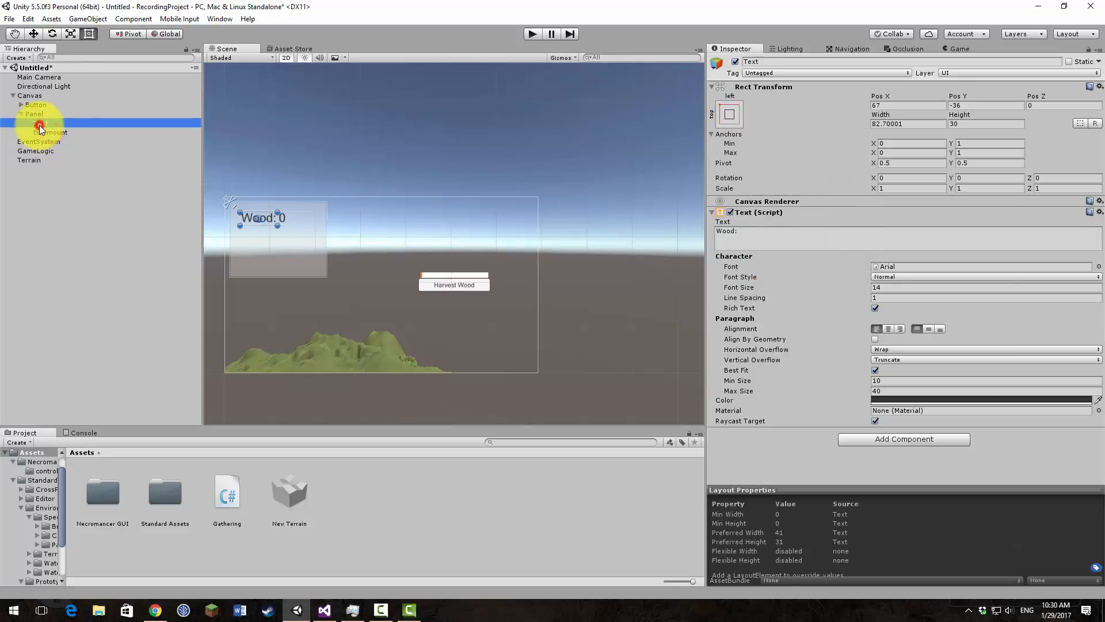
click(56, 132)
click(57, 122)
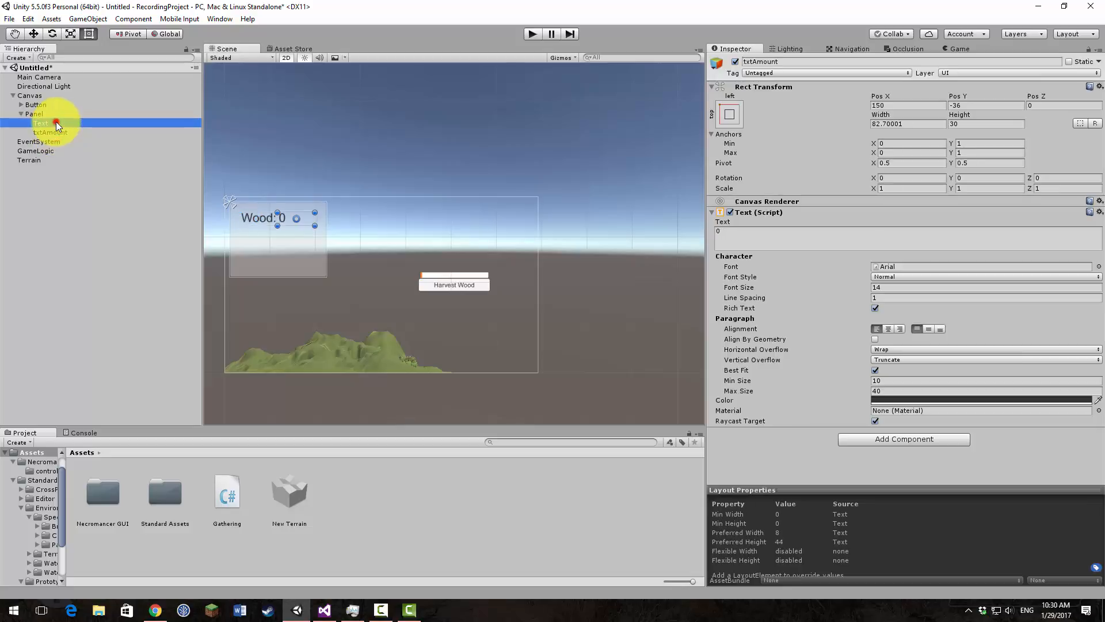
click(60, 133)
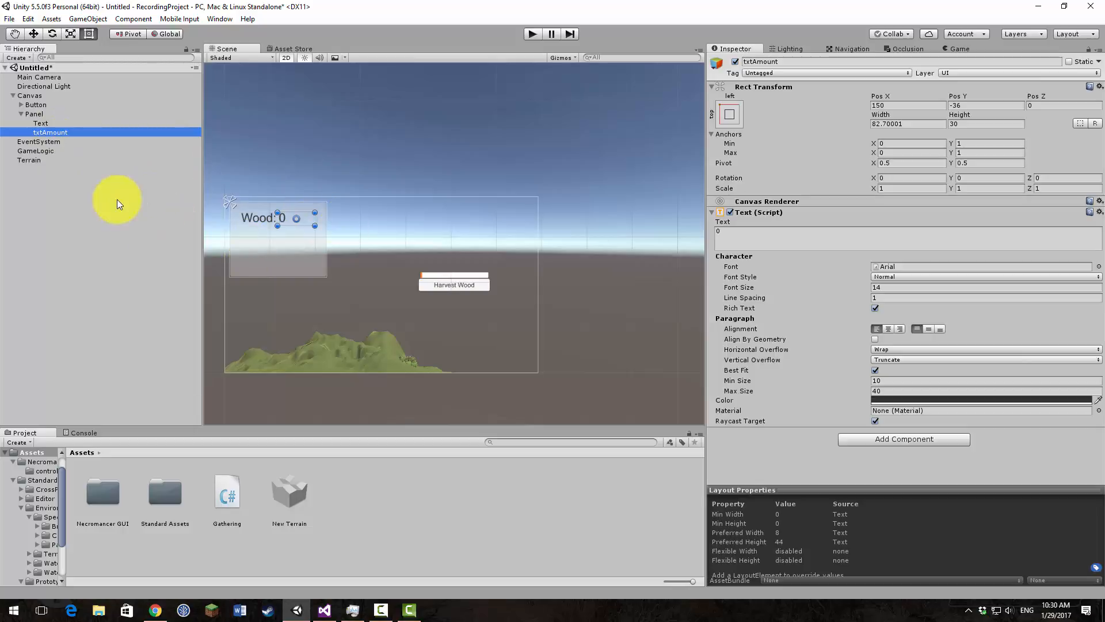
click(43, 115)
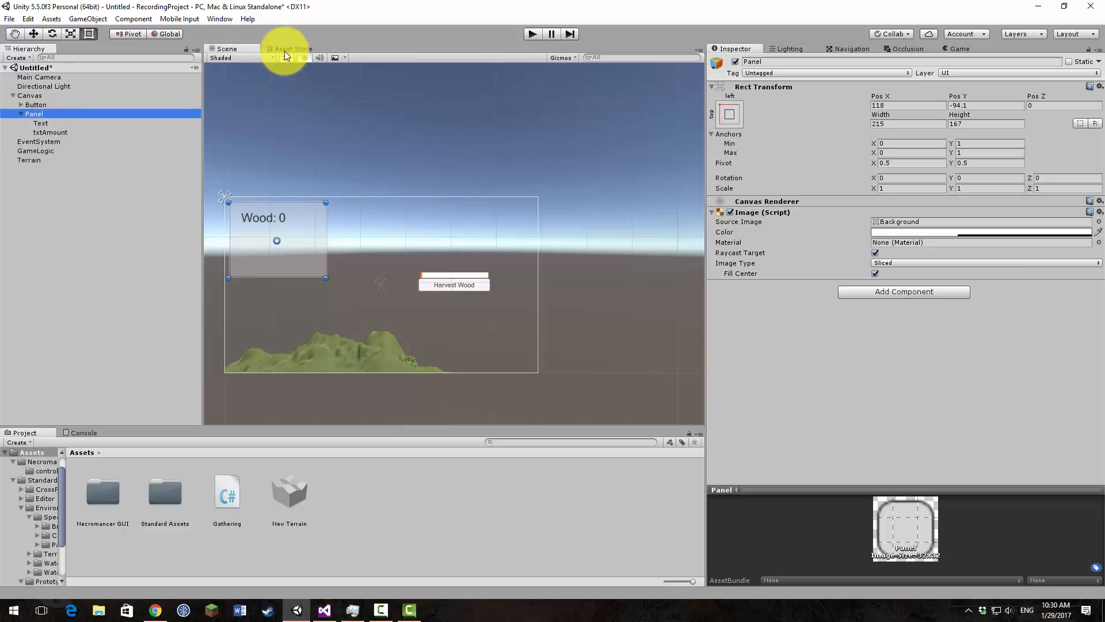
Step: Dock the Game view alongside the Scene and Asset Store views, placed directly after the Scene view
click(967, 50)
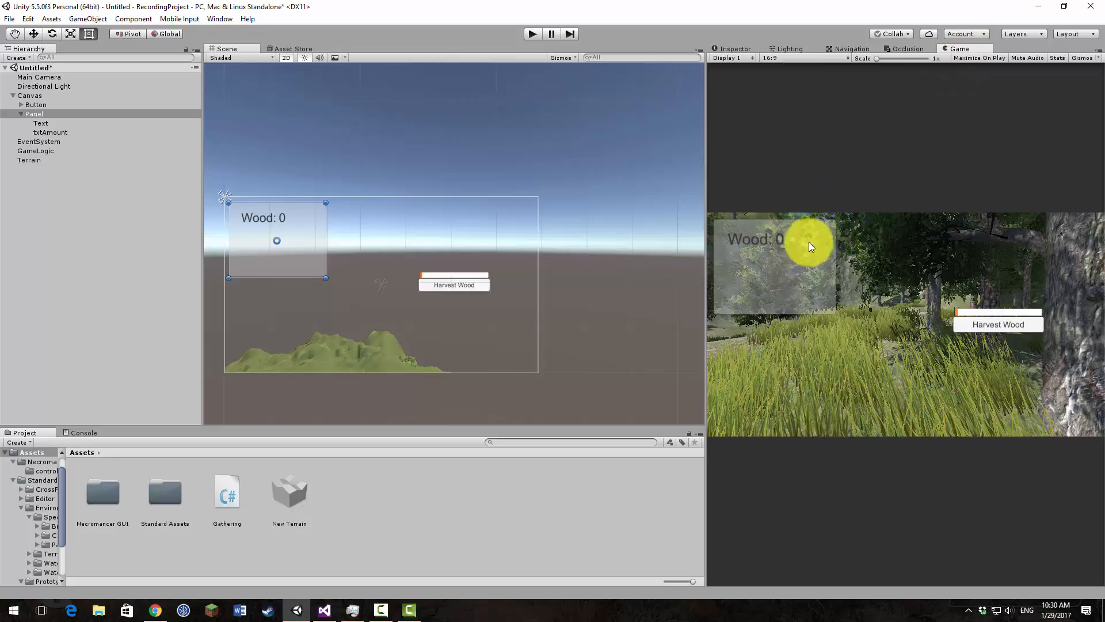
drag(963, 53, 537, 38)
mouse_move(374, 45)
mouse_down()
mouse_move(402, 61)
mouse_move(350, 61)
mouse_move(389, 104)
mouse_move(367, 44)
mouse_up()
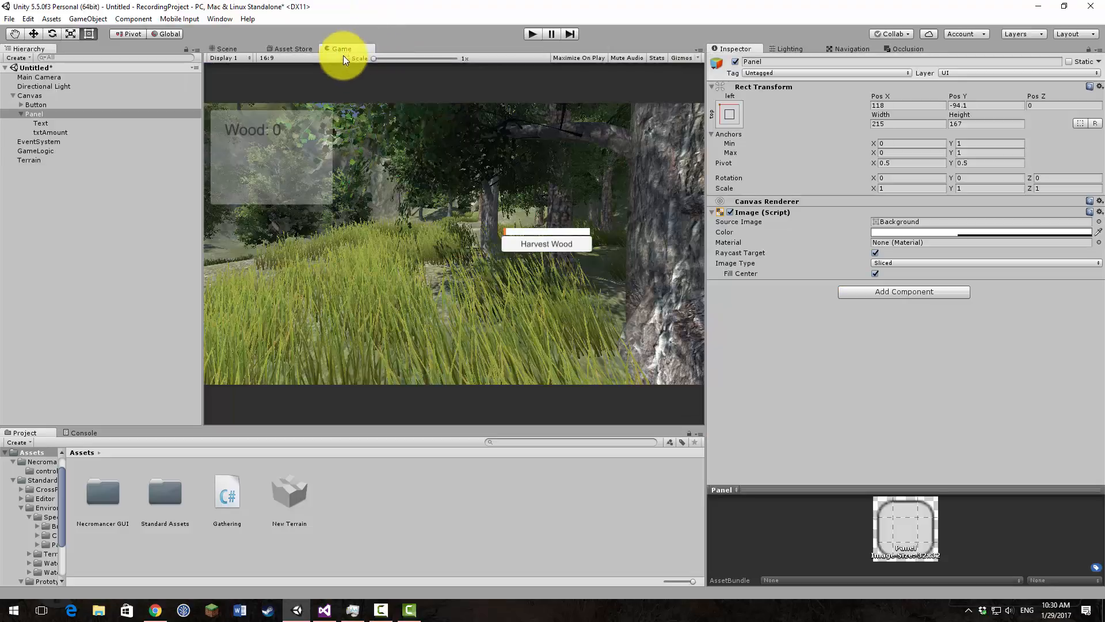
Step: Play the scene, harvest wood once to test the counter on the Panel, and stop the playback
click(533, 35)
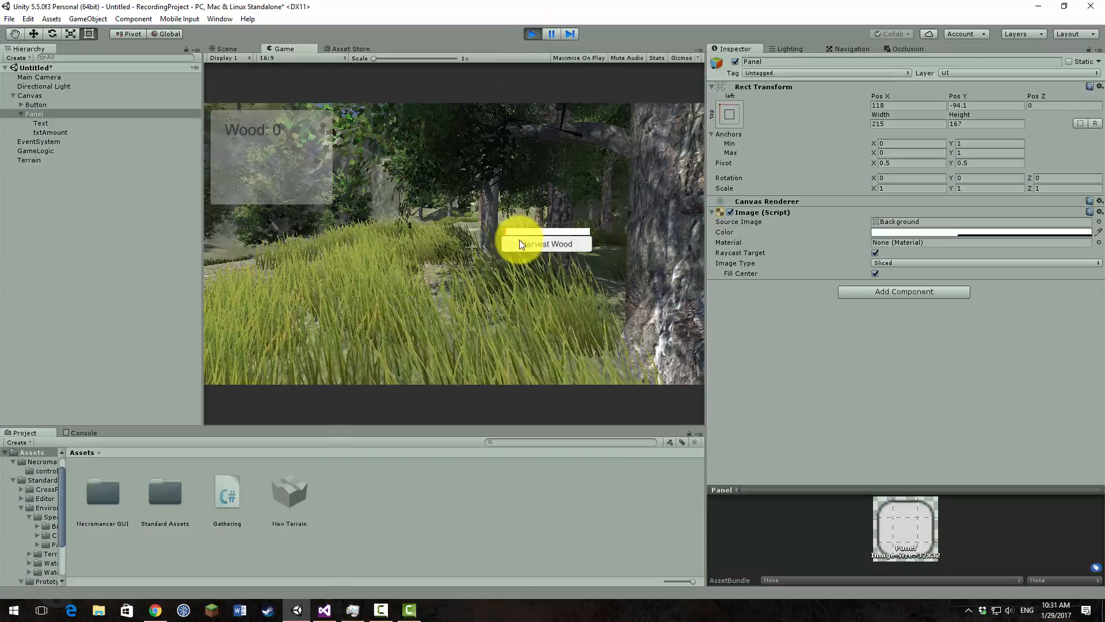
click(541, 243)
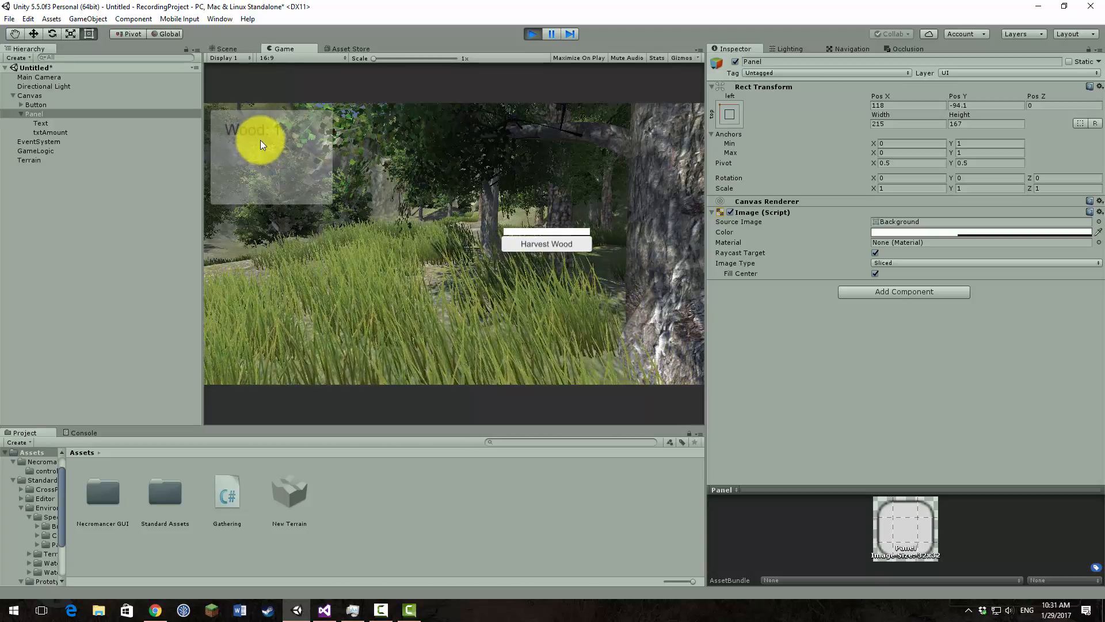
click(535, 34)
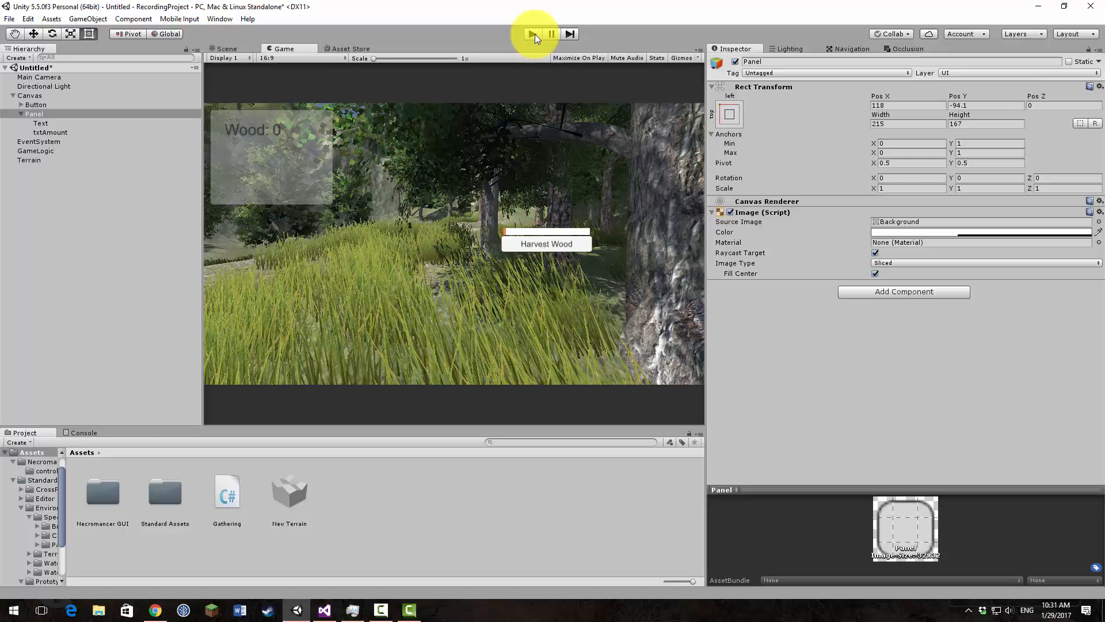
click(221, 49)
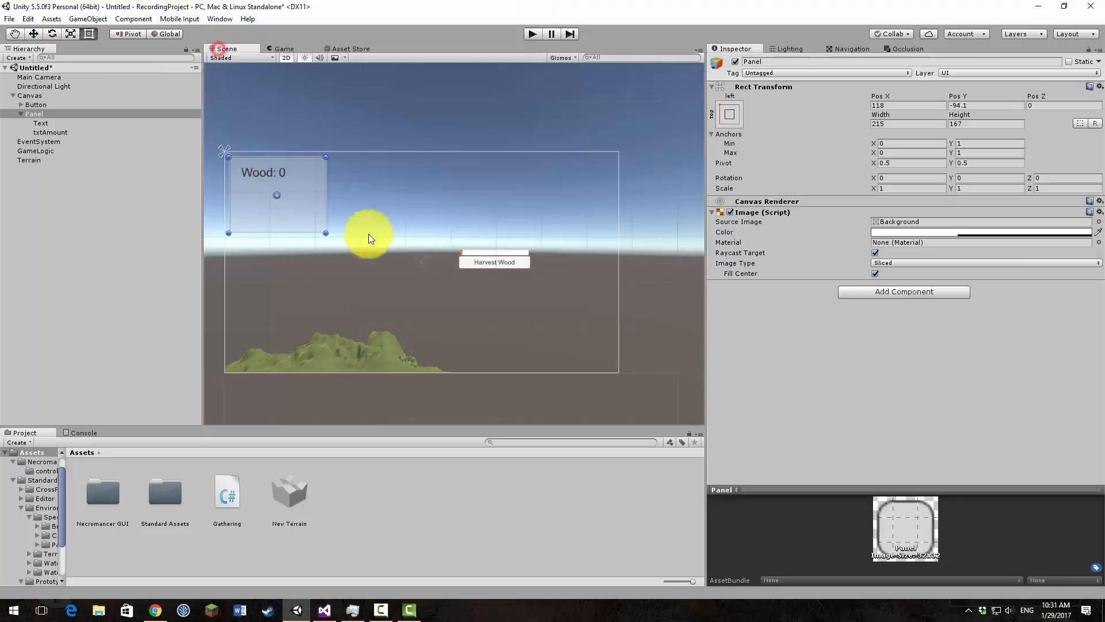
click(292, 57)
key(w)
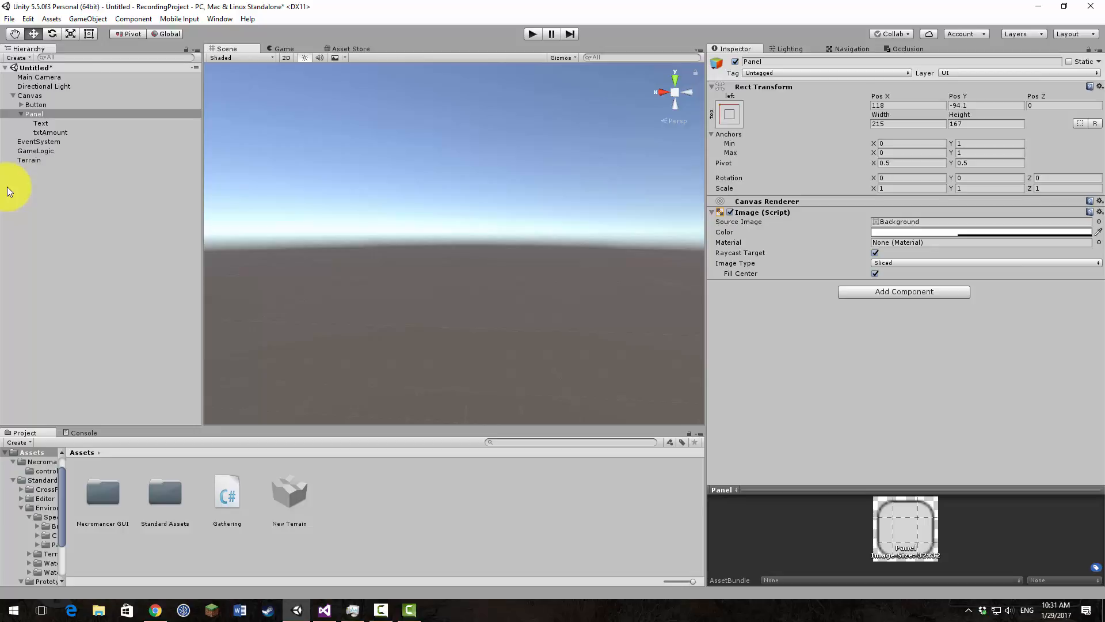
click(280, 48)
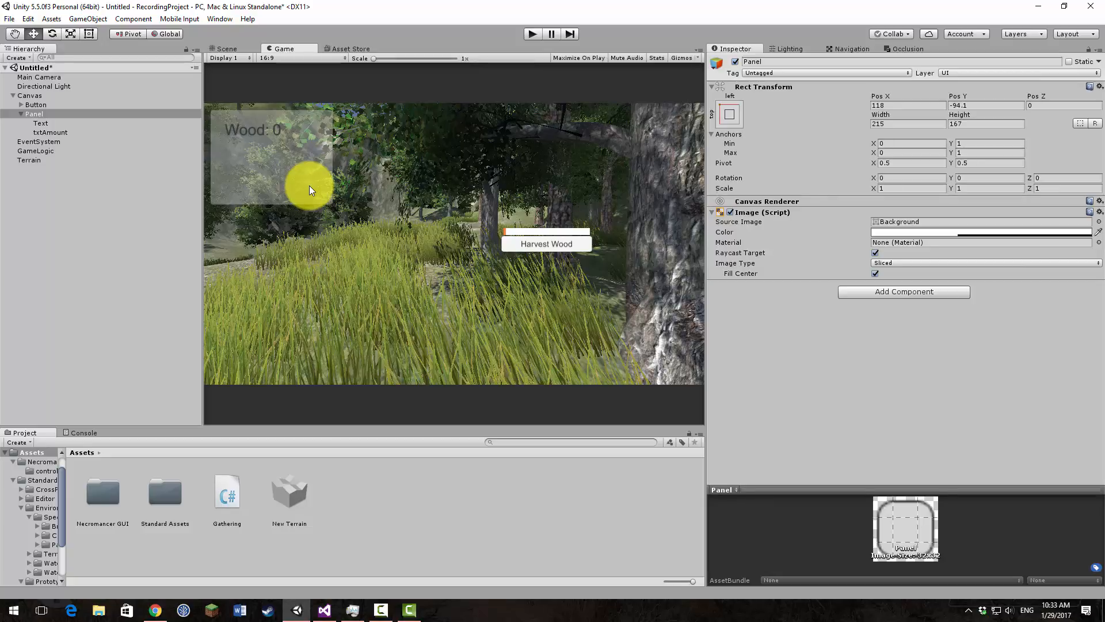
Step: Inspect the NecromancerGUI skin in the Necromancer GUI folder, including the scaled backgrounds of its normal button state
click(41, 461)
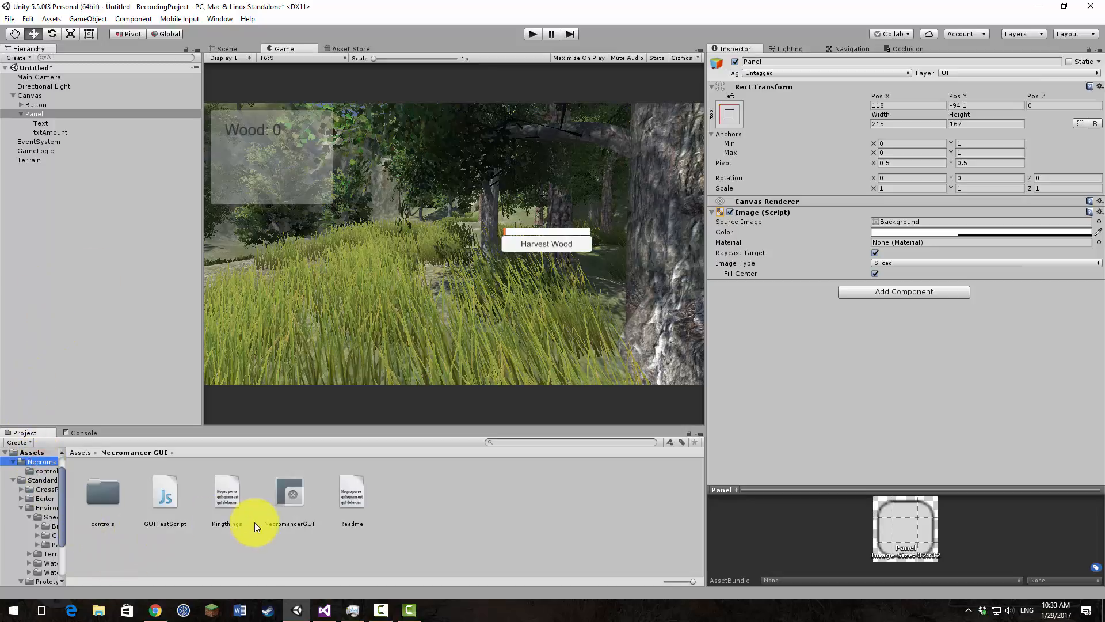
click(284, 499)
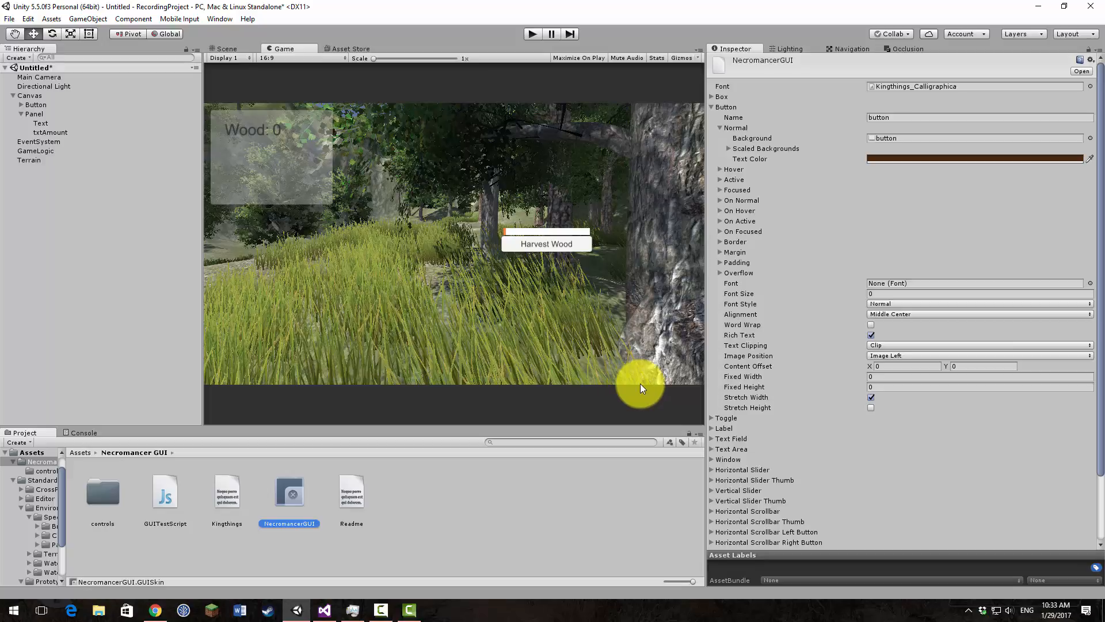
click(729, 148)
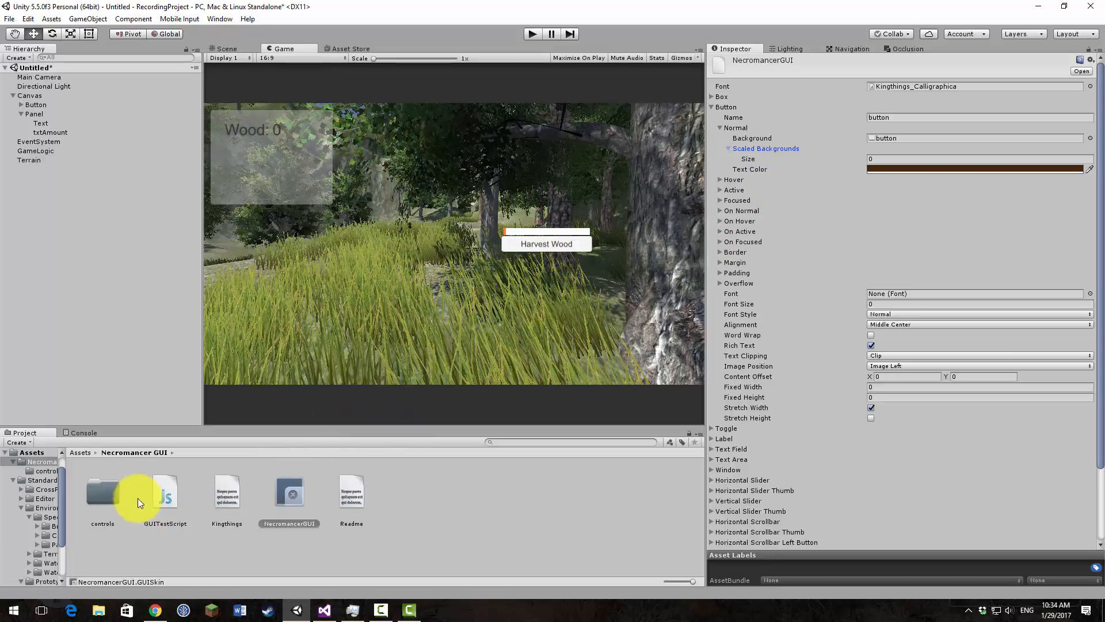
Step: Add a second Project browser beside the Asset Store view and open the Necromancer GUI controls folder in it
double_click(112, 497)
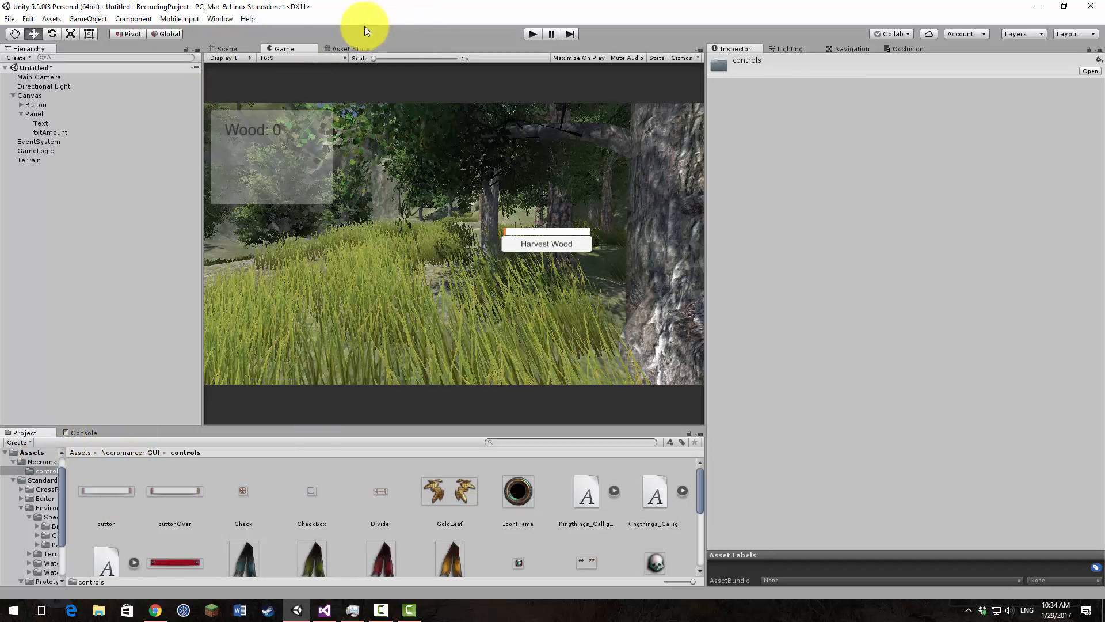
right_click(351, 50)
click(396, 102)
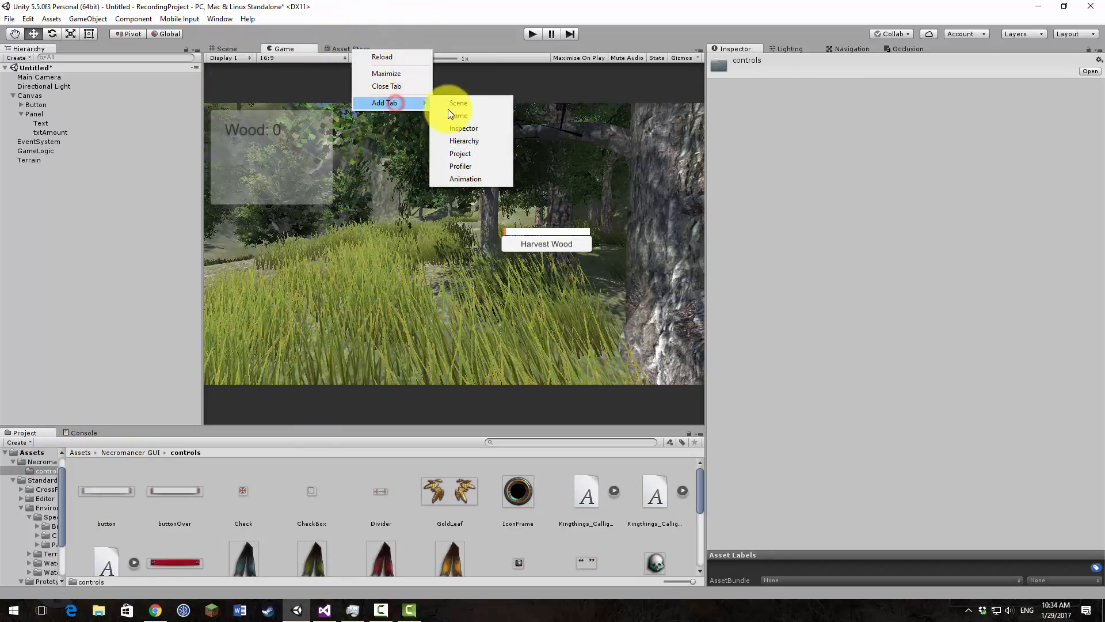
click(475, 154)
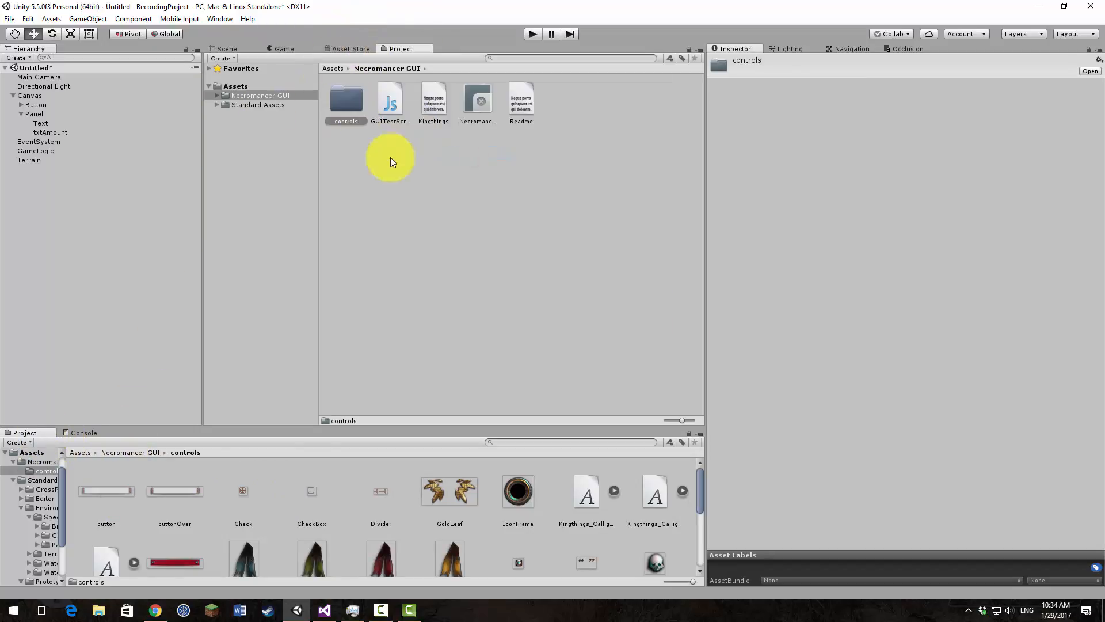
double_click(346, 104)
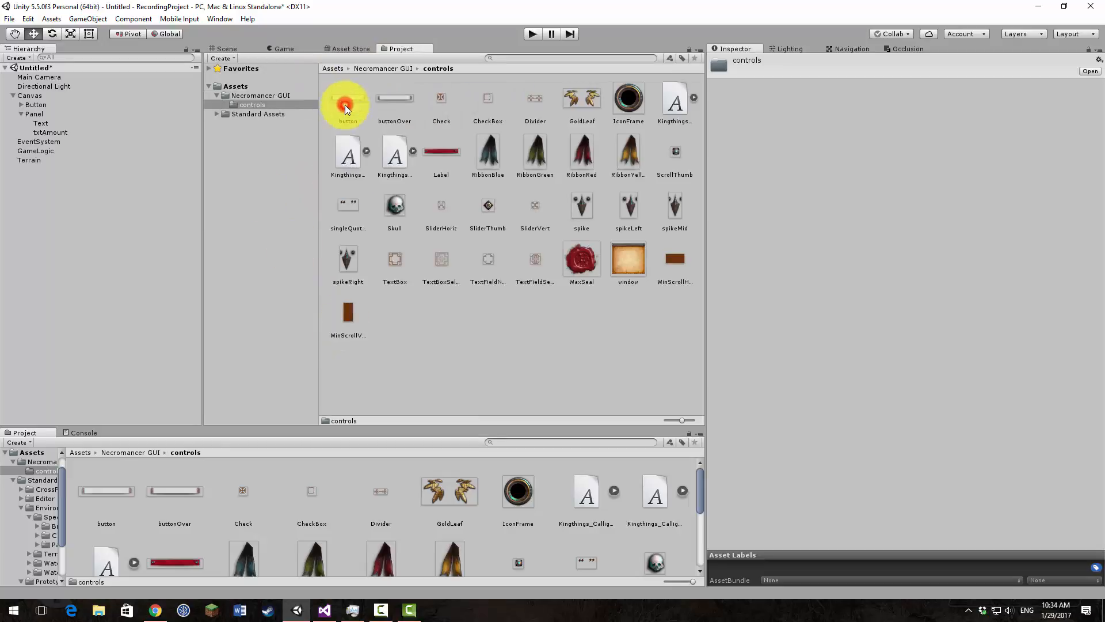
Step: Enlarge the asset thumbnails, browse the controls textures, and examine the import settings of the window texture
click(683, 420)
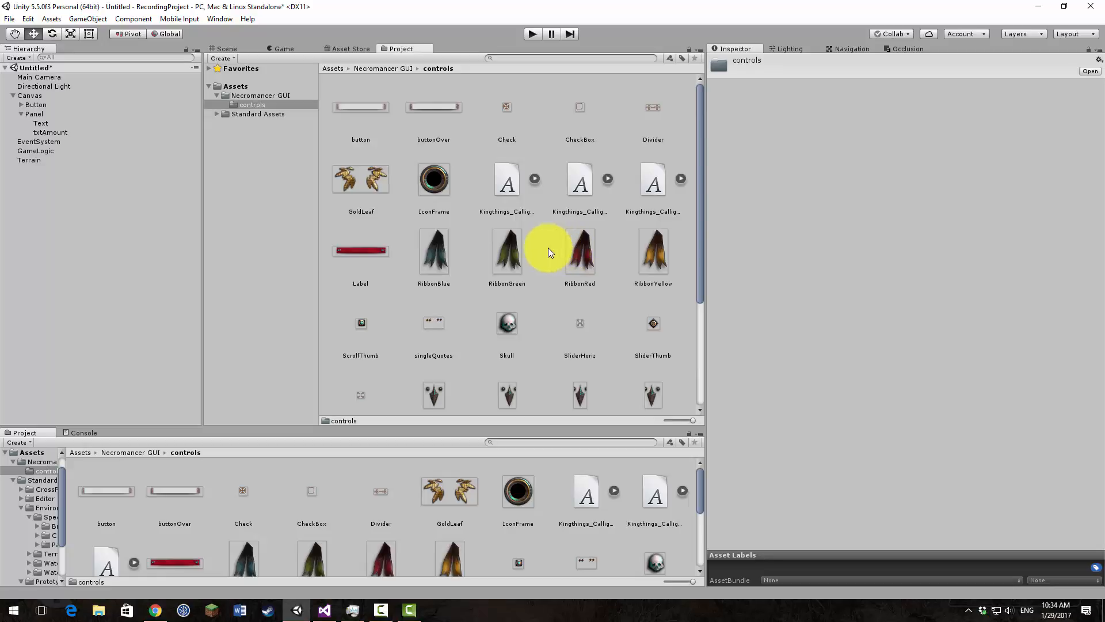
scroll(548, 247, down, 5)
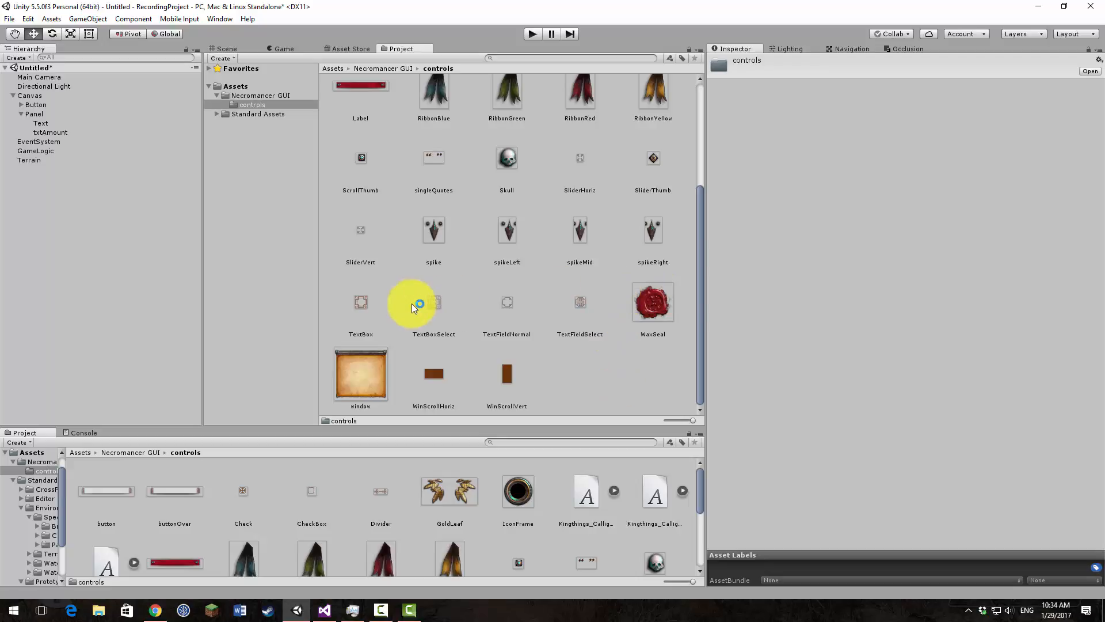
click(370, 368)
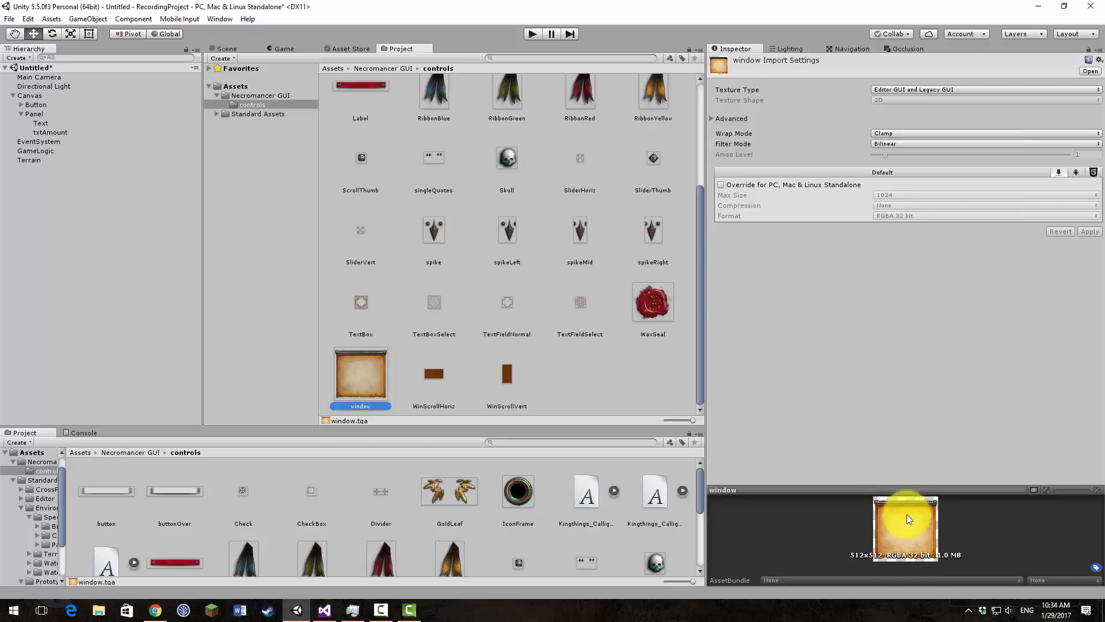
Step: Return the Scene view to 2D, frame the wood counter up close, and select the Panel
click(230, 49)
click(285, 57)
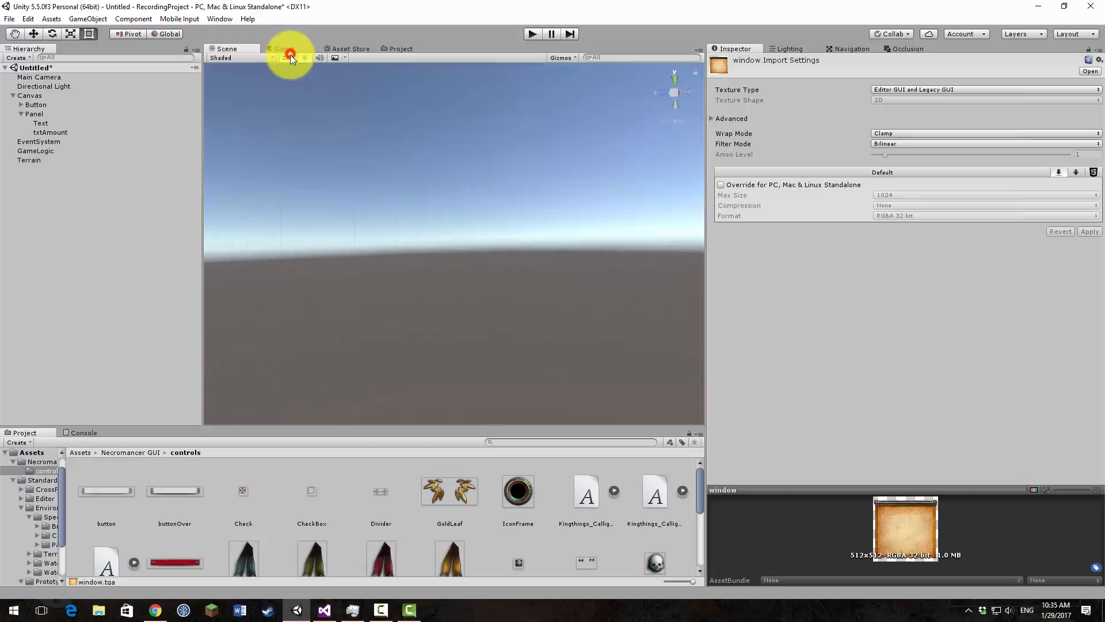
scroll(284, 236, down, 5)
scroll(424, 205, up, 5)
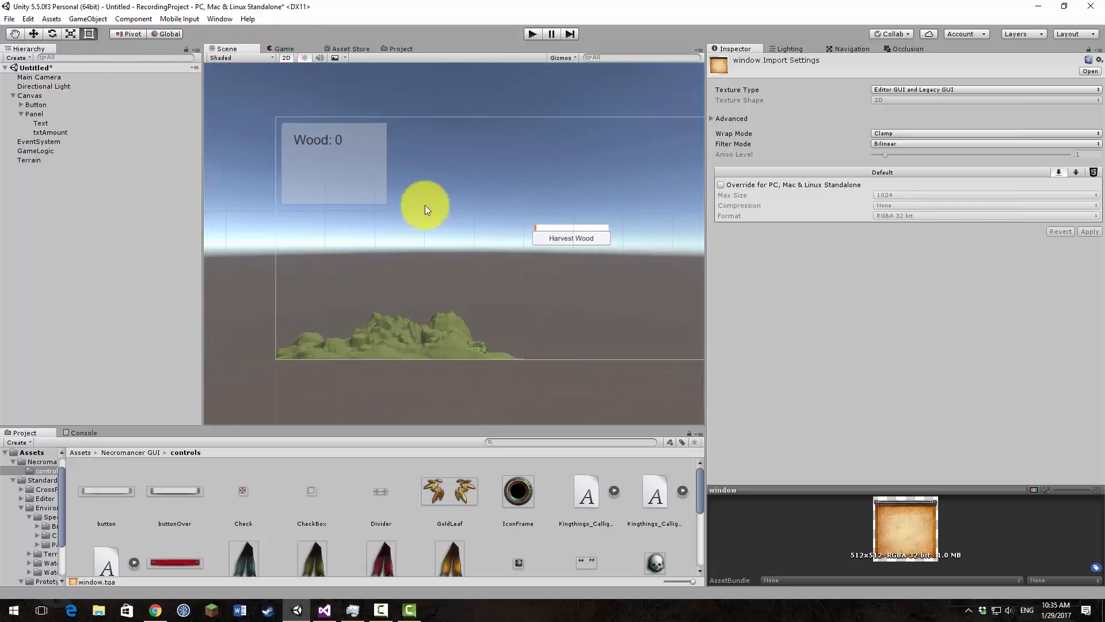
middle_drag(421, 209, 497, 293)
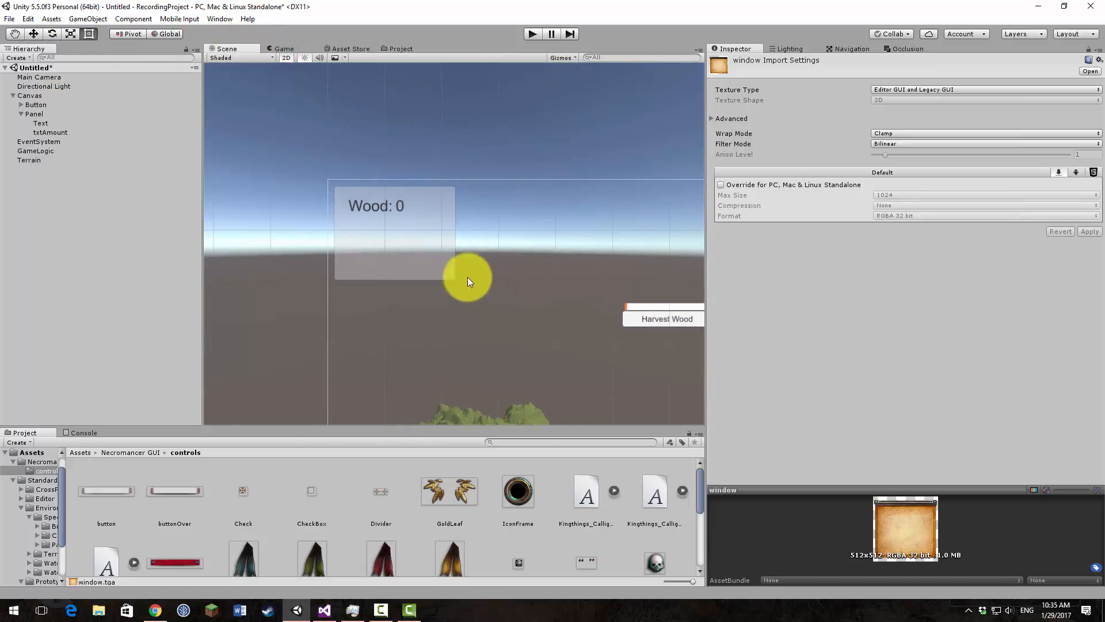
click(30, 113)
right_click(35, 113)
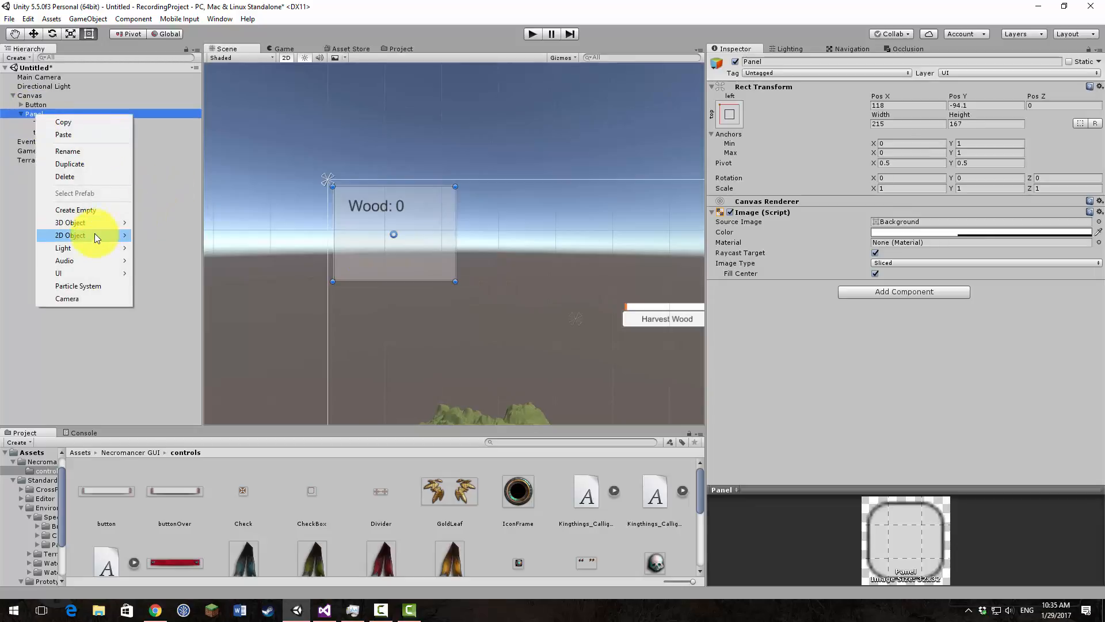
click(407, 247)
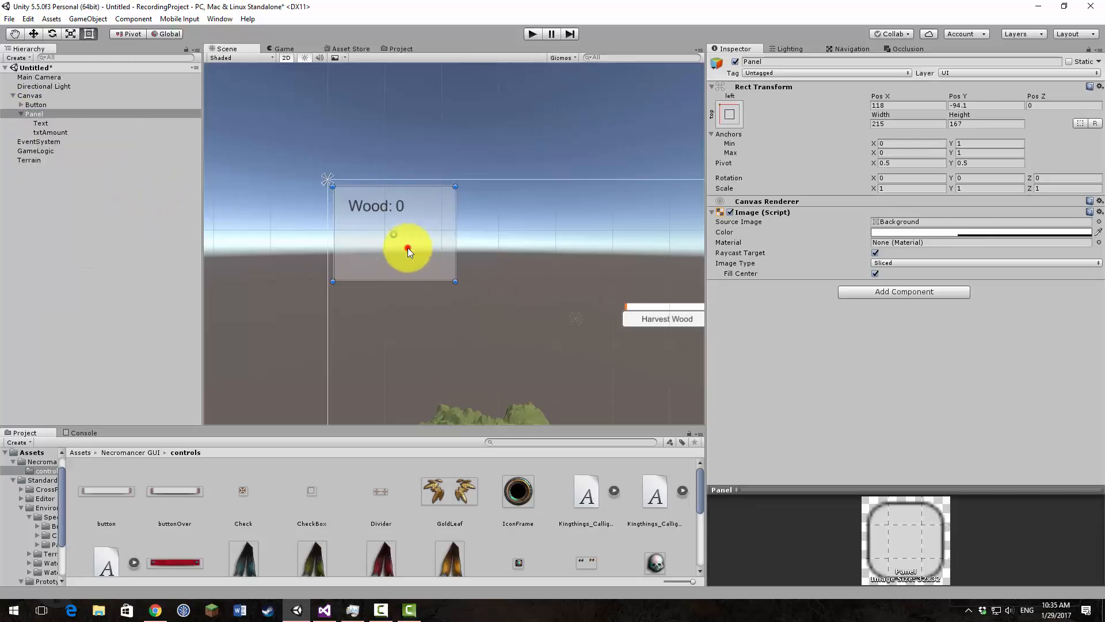
Step: Move Text and txtAmount together to the lower part of the Panel, with Text at about 62, -114
click(46, 124)
shift+click(50, 132)
click(369, 202)
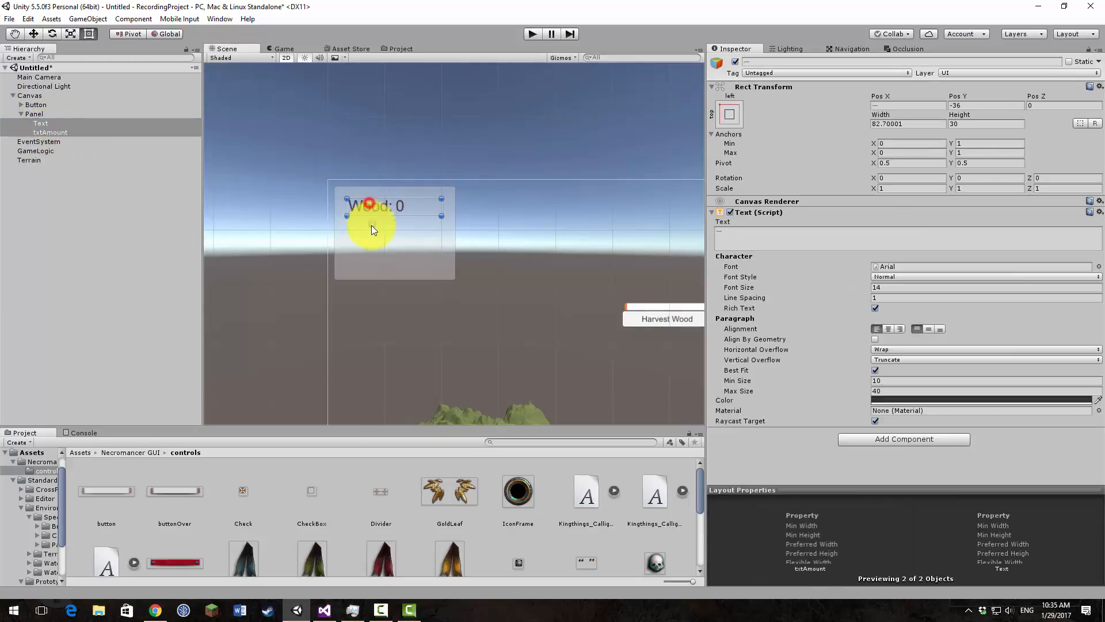
drag(371, 210, 409, 251)
key(ctrl+z)
click(371, 253)
click(383, 253)
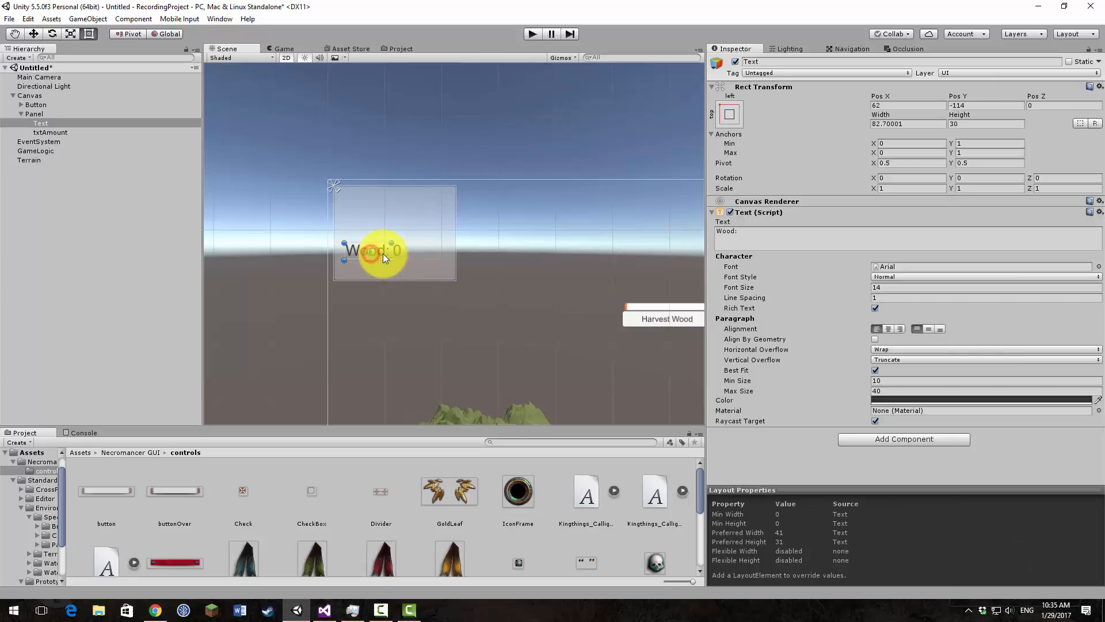
Step: Move txtAmount off the Panel to about 326, -102 and place Text on the same line at about 59, -102
click(413, 252)
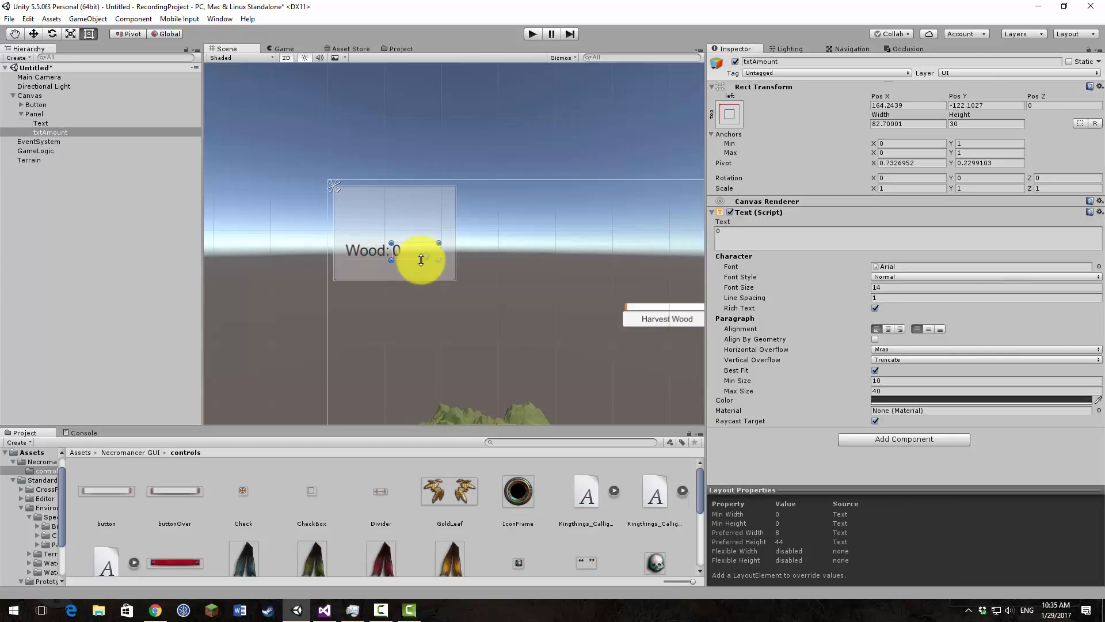
drag(407, 244, 423, 220)
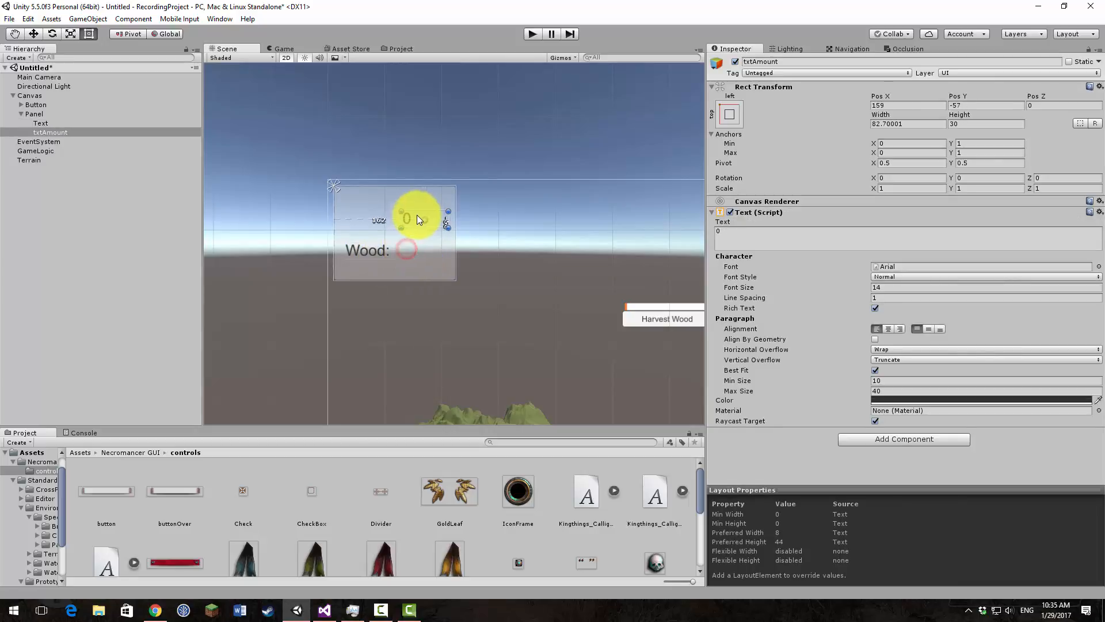
click(374, 247)
click(364, 250)
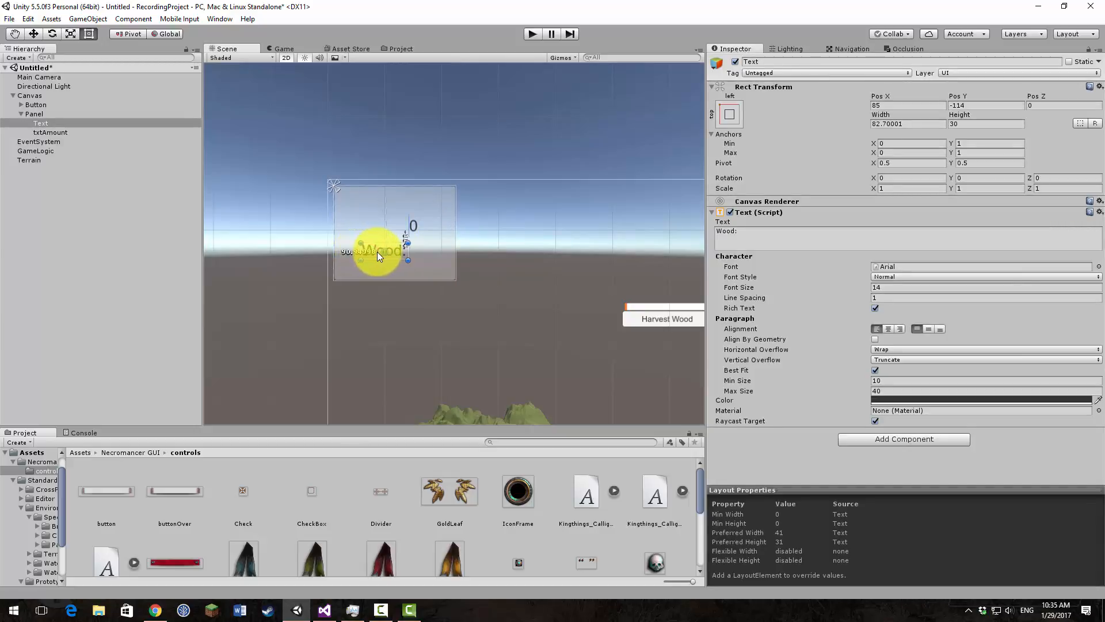
drag(377, 251, 520, 247)
click(430, 226)
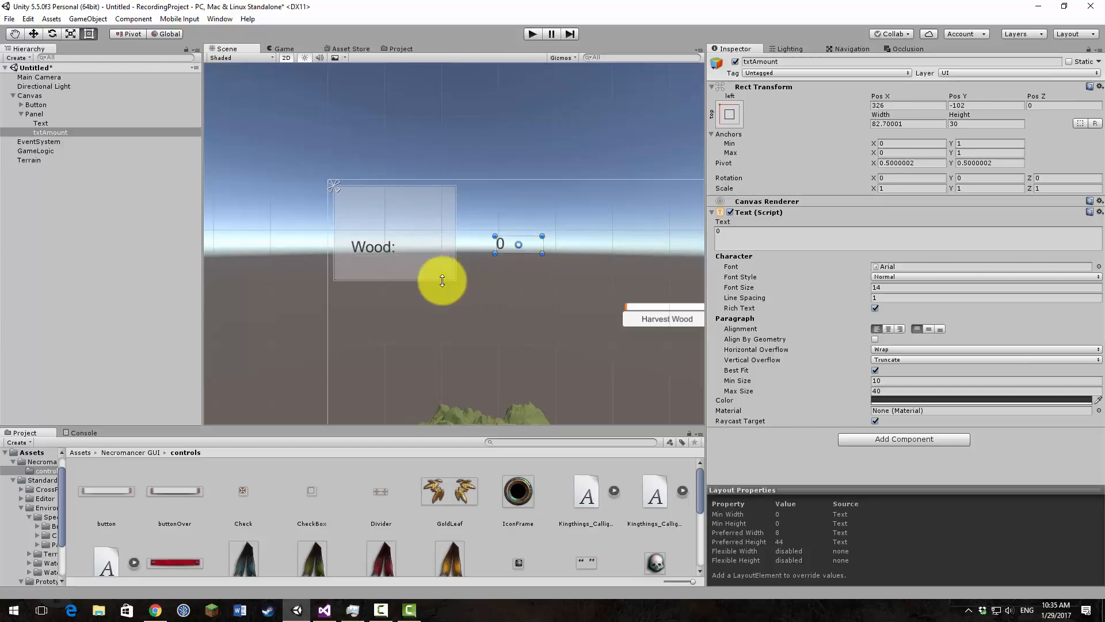
click(369, 248)
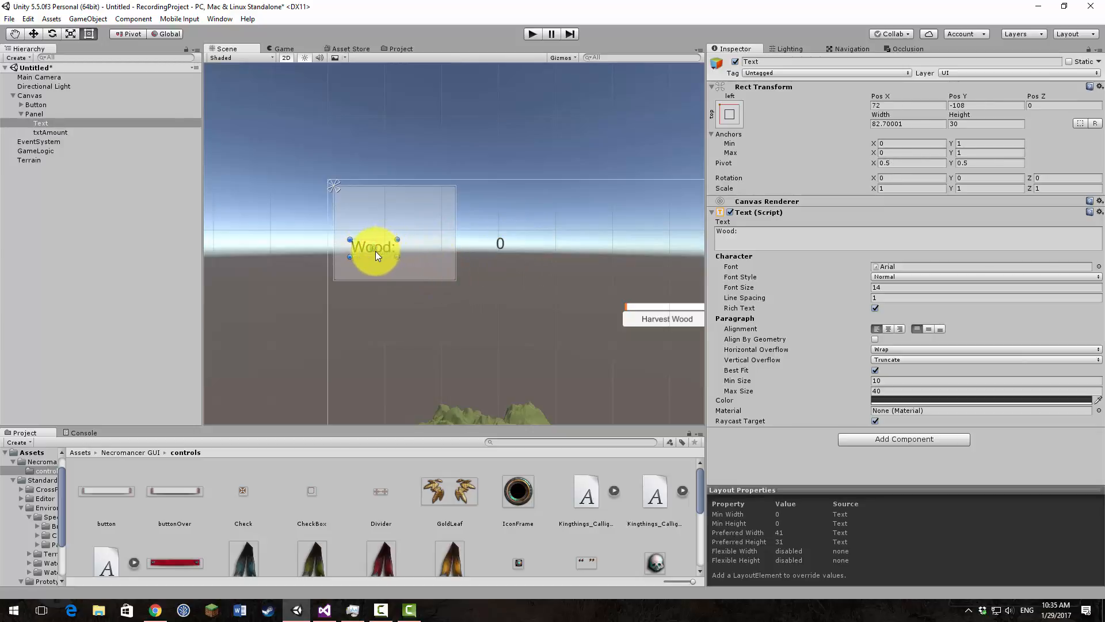
mouse_move(377, 246)
mouse_down()
mouse_move(397, 239)
mouse_move(386, 226)
mouse_move(374, 233)
mouse_move(412, 229)
mouse_move(371, 230)
mouse_move(416, 233)
mouse_move(379, 233)
mouse_move(379, 243)
mouse_up()
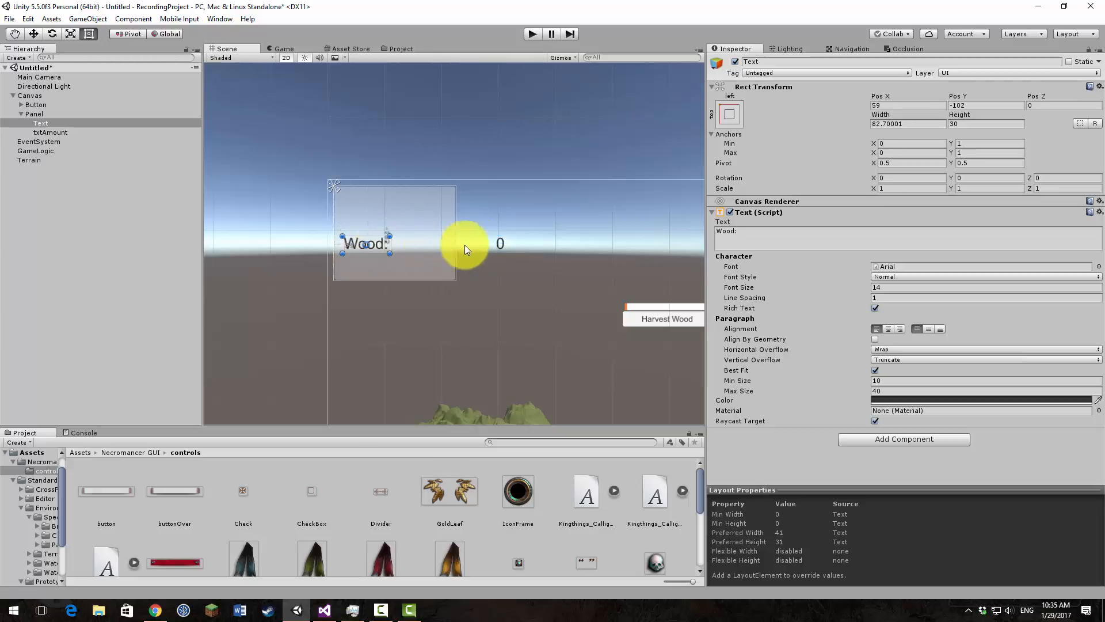
Step: Move txtAmount onto the Panel directly beside the Wood label, at about 141.7, -102
click(509, 242)
drag(503, 247, 423, 244)
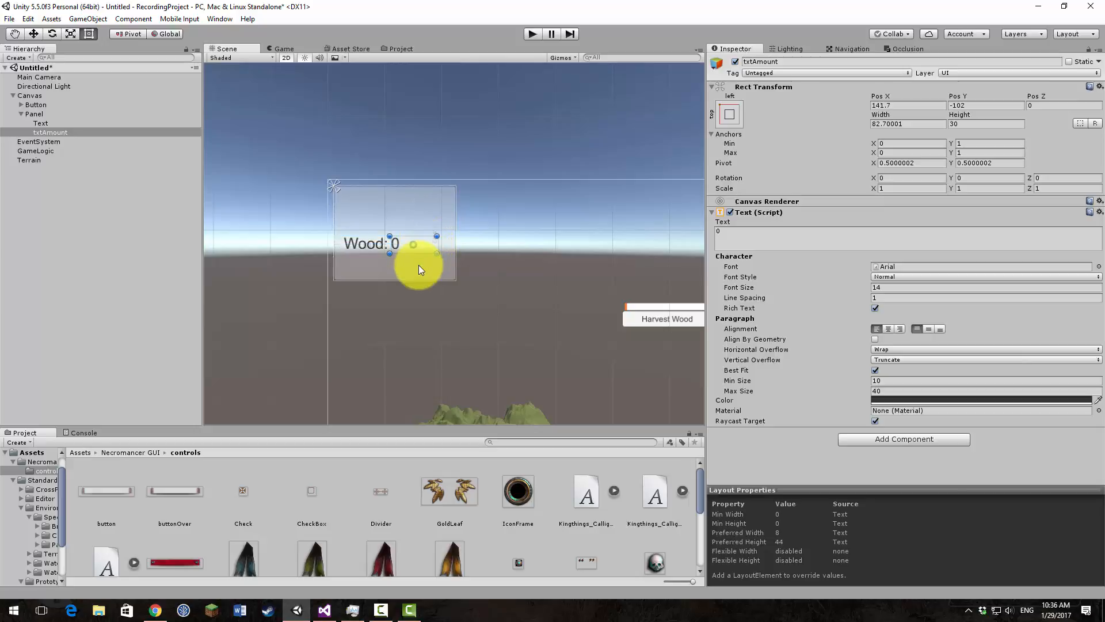
click(420, 265)
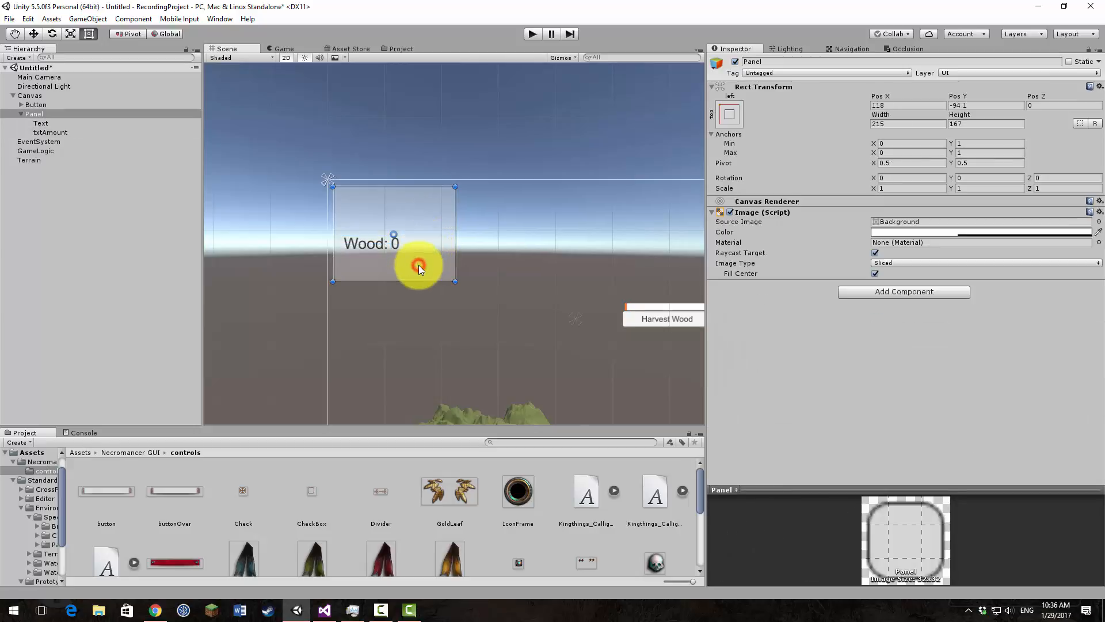
Step: Add a new UI Text as a child of the Panel and move it up to about 0, 60
right_click(33, 113)
mouse_move(86, 272)
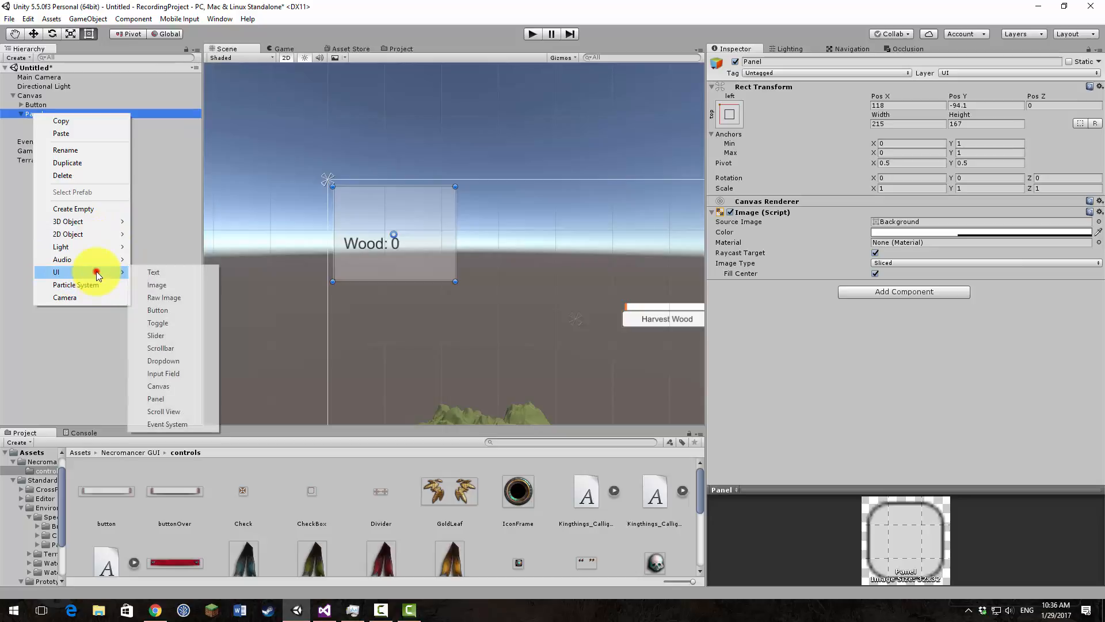
click(173, 272)
drag(421, 226, 421, 199)
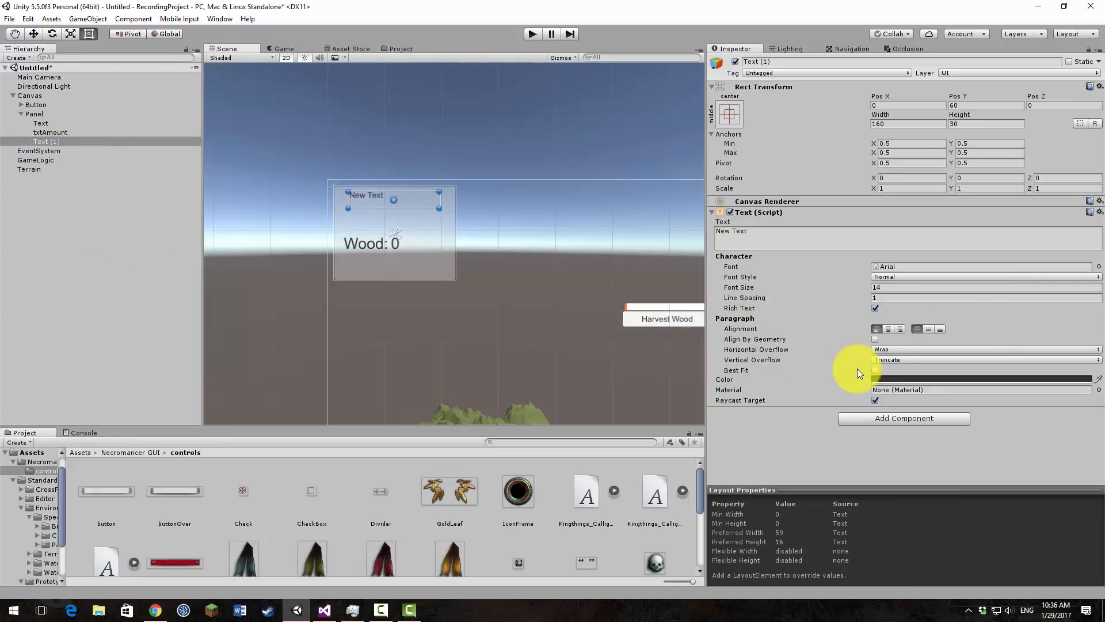
Step: Enable Best Fit on the new text and change its wording to "Inventory"
click(875, 370)
click(766, 229)
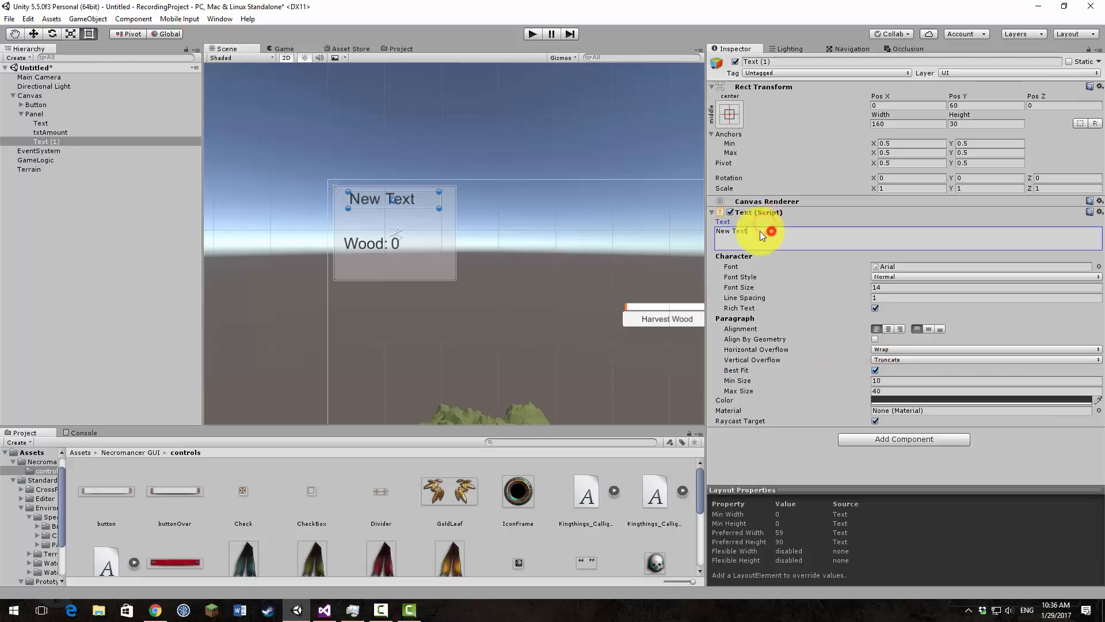
text(Inventory)
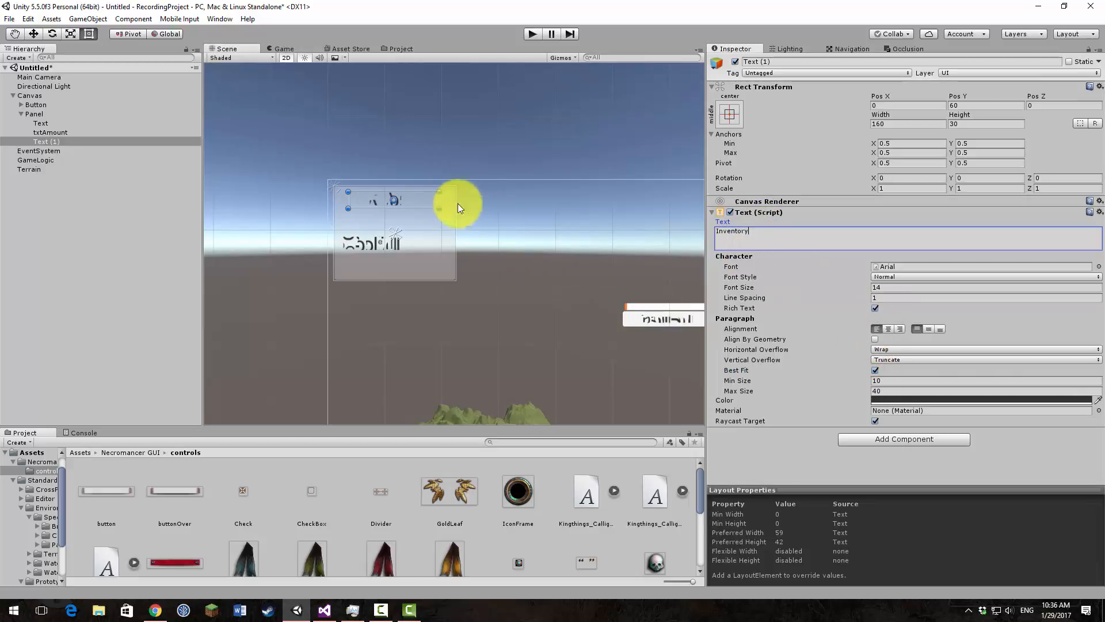
click(436, 235)
click(406, 200)
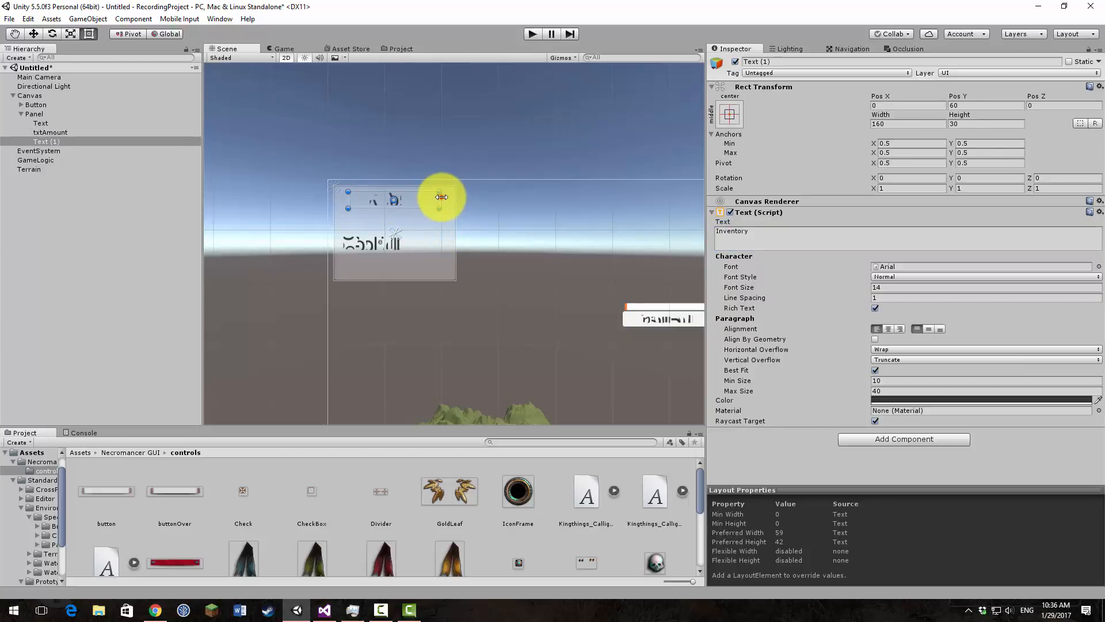
Step: Narrow the Inventory text to about 125 wide and centre it near the Panel's upper edge at about 0, 59
drag(439, 197, 419, 198)
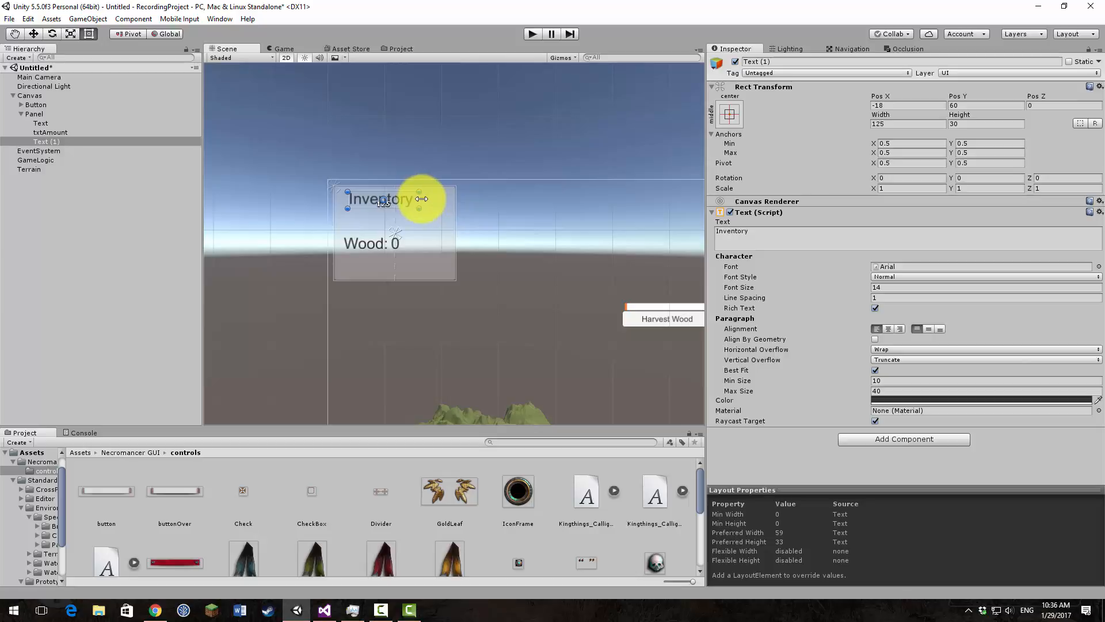
click(281, 49)
click(224, 48)
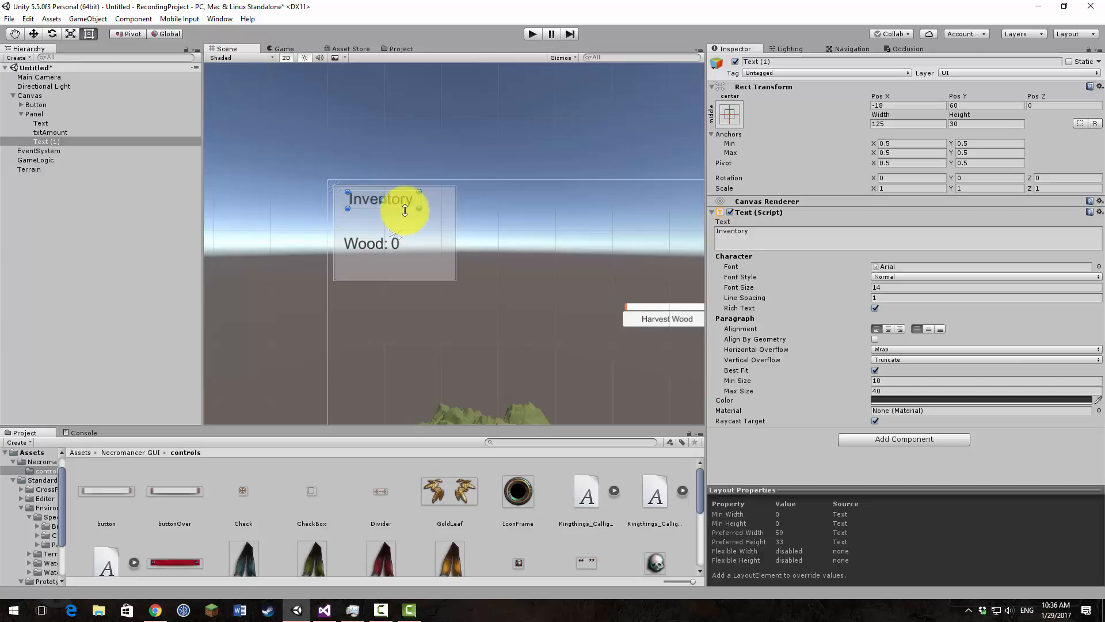
drag(402, 198, 415, 198)
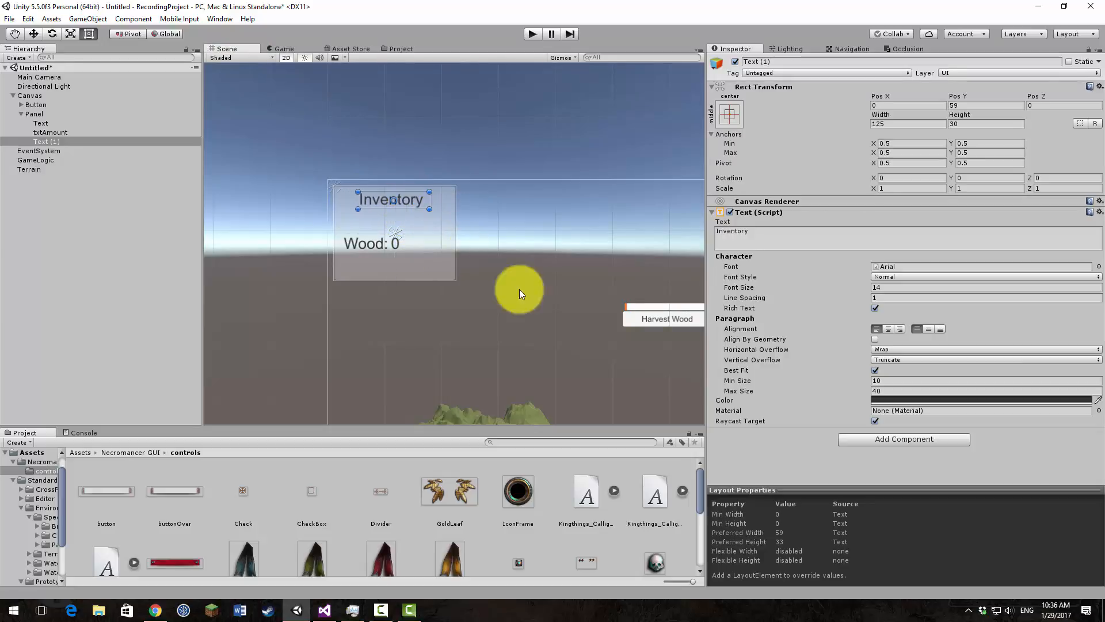
click(581, 294)
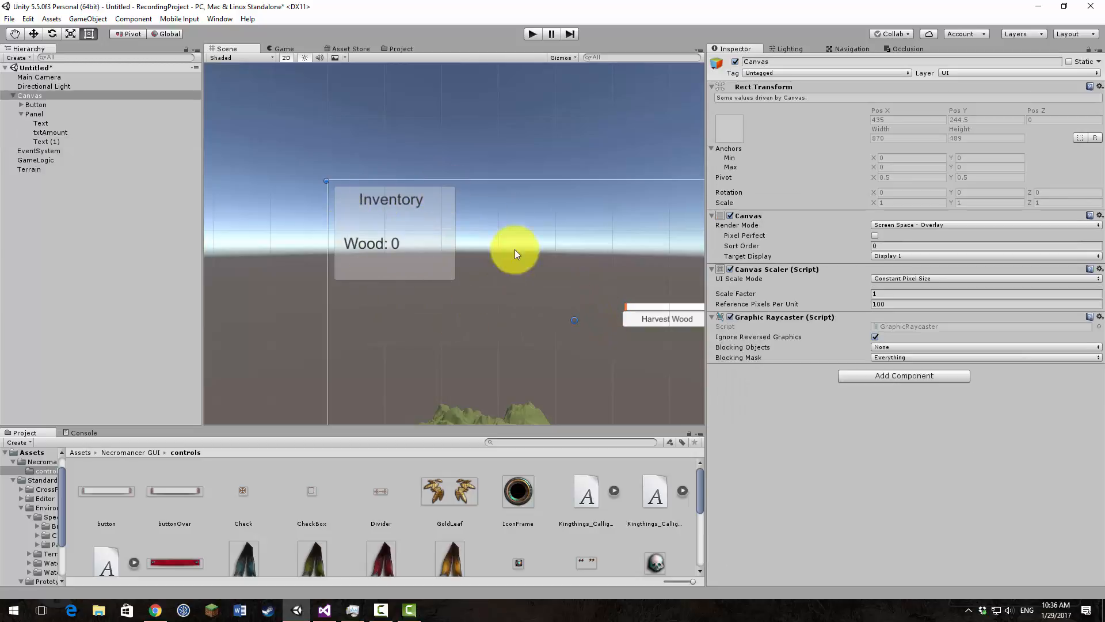
Step: Try to assign the window texture as the Panel's source image
scroll(340, 489, down, 5)
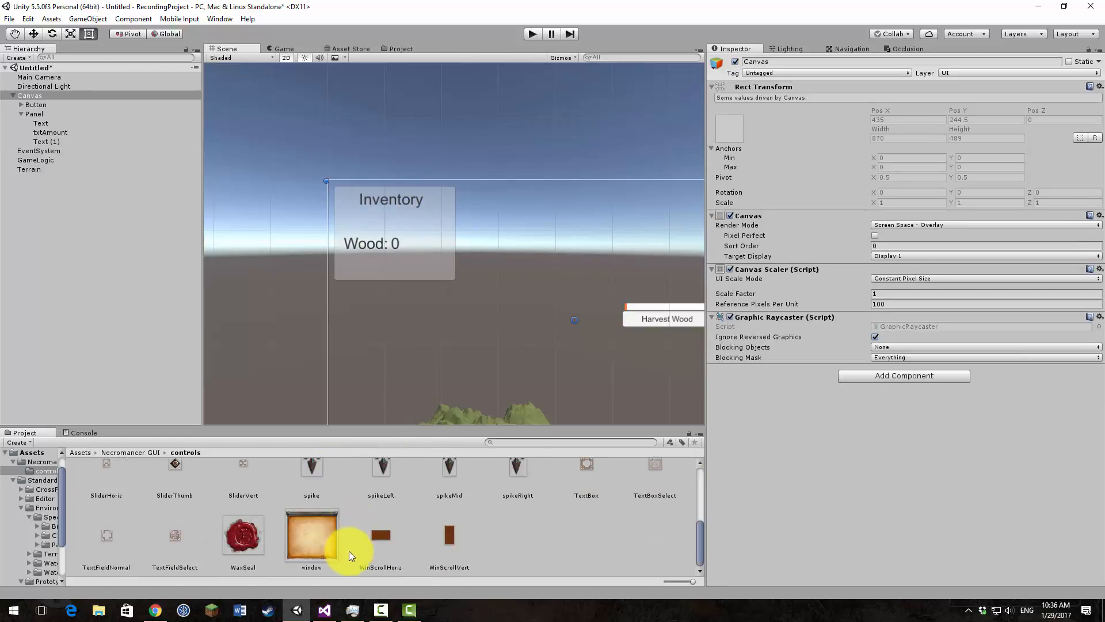
click(318, 538)
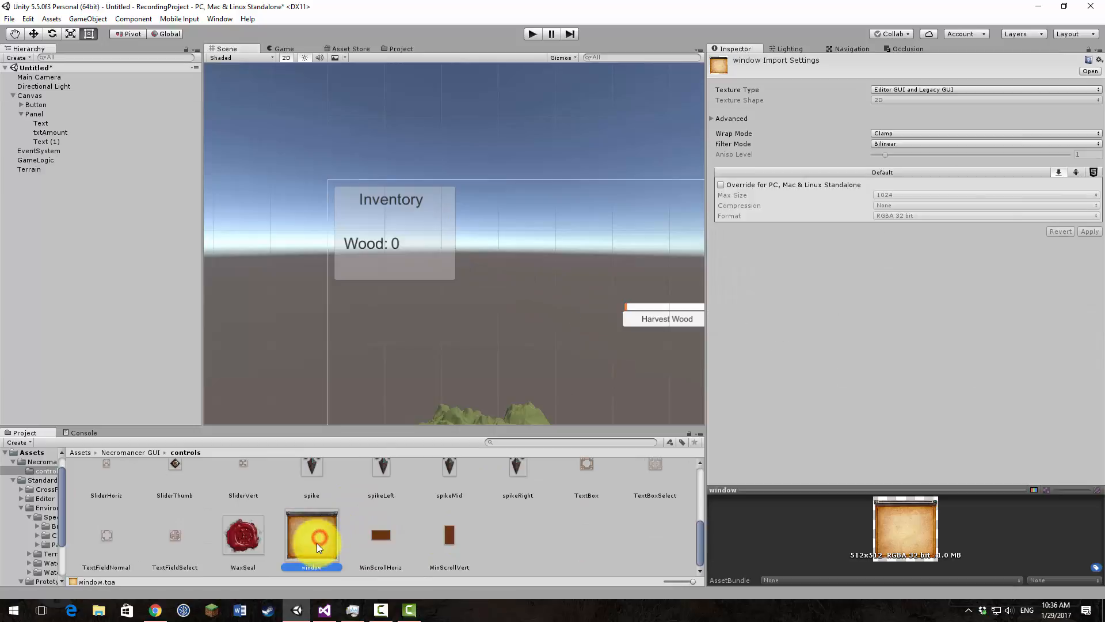
click(420, 264)
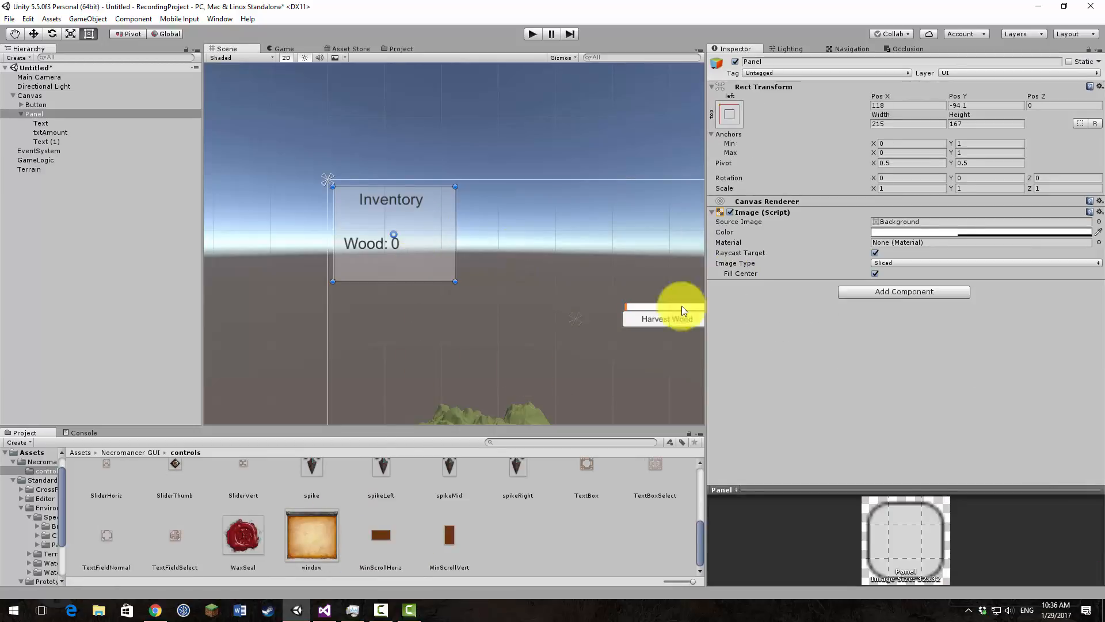
drag(315, 538, 861, 245)
Step: Change the window texture's type to Sprite (2D and UI) and apply the import settings
click(332, 538)
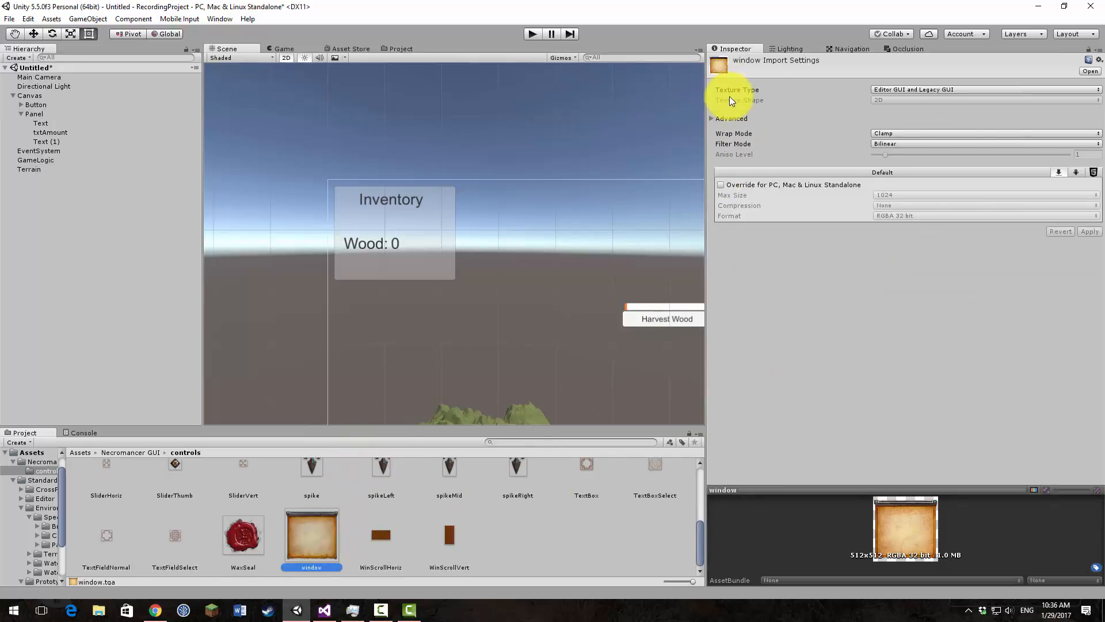
click(971, 91)
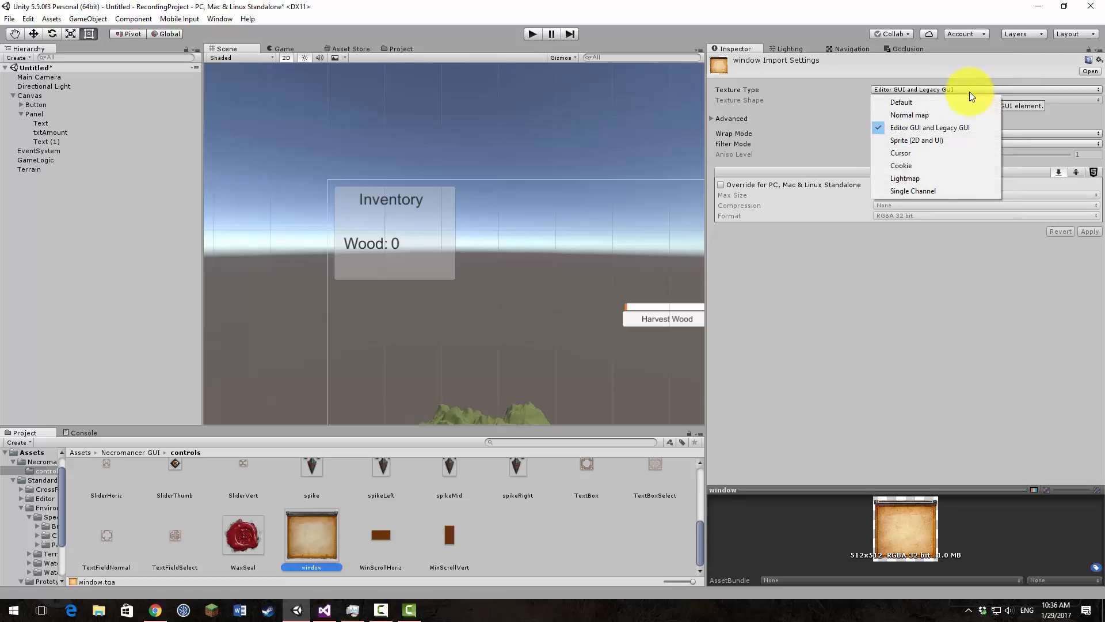
click(934, 142)
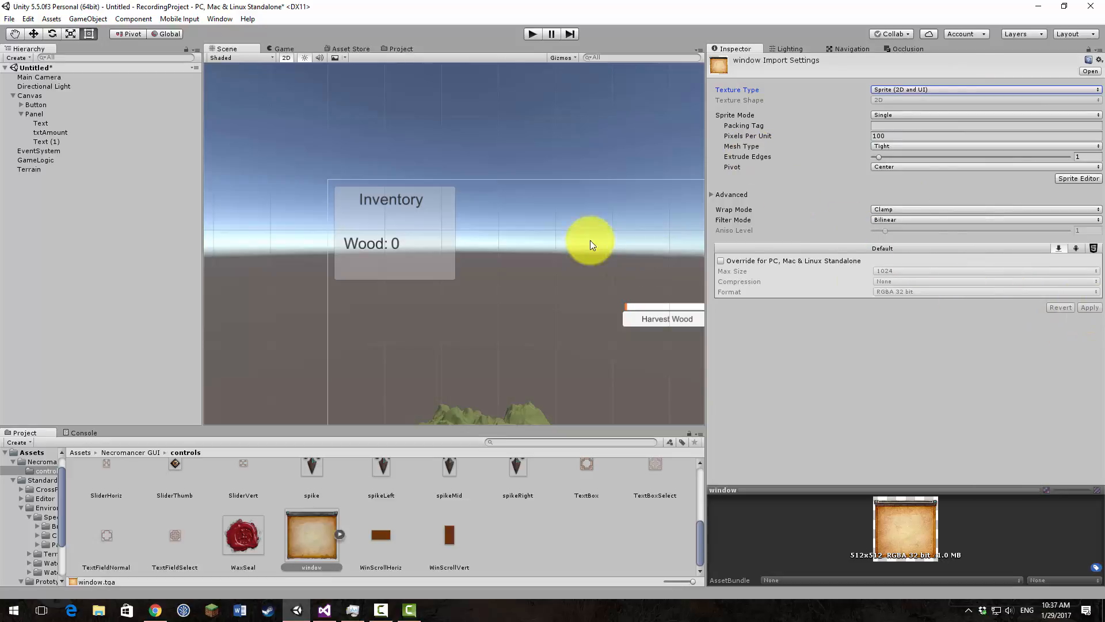
Step: Assign the window sprite as the Panel's source image
click(451, 239)
drag(311, 535, 909, 224)
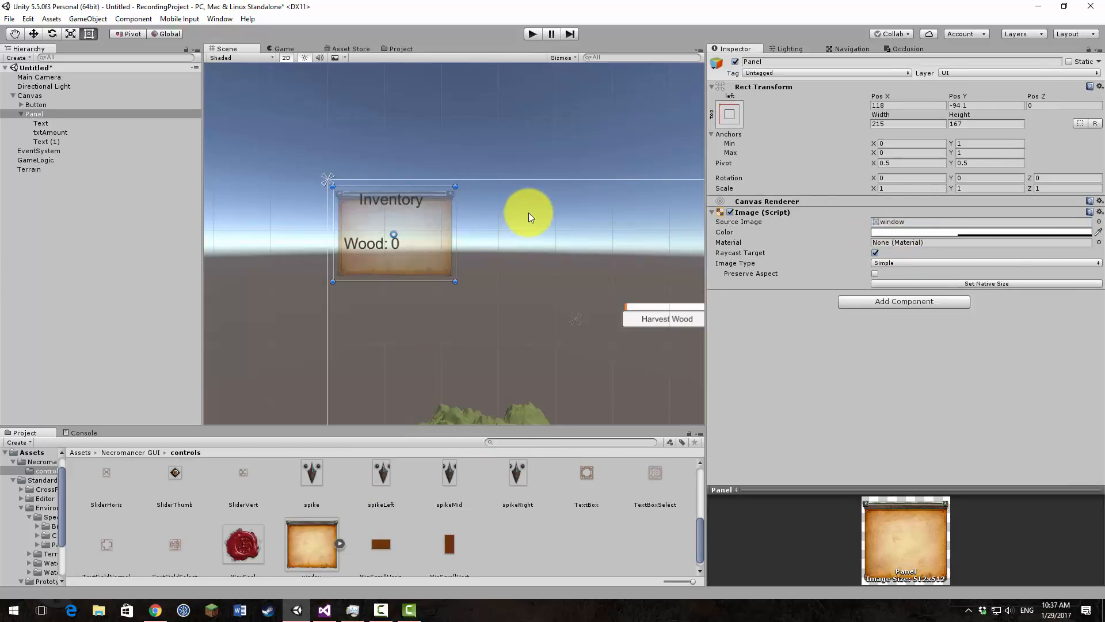
click(528, 214)
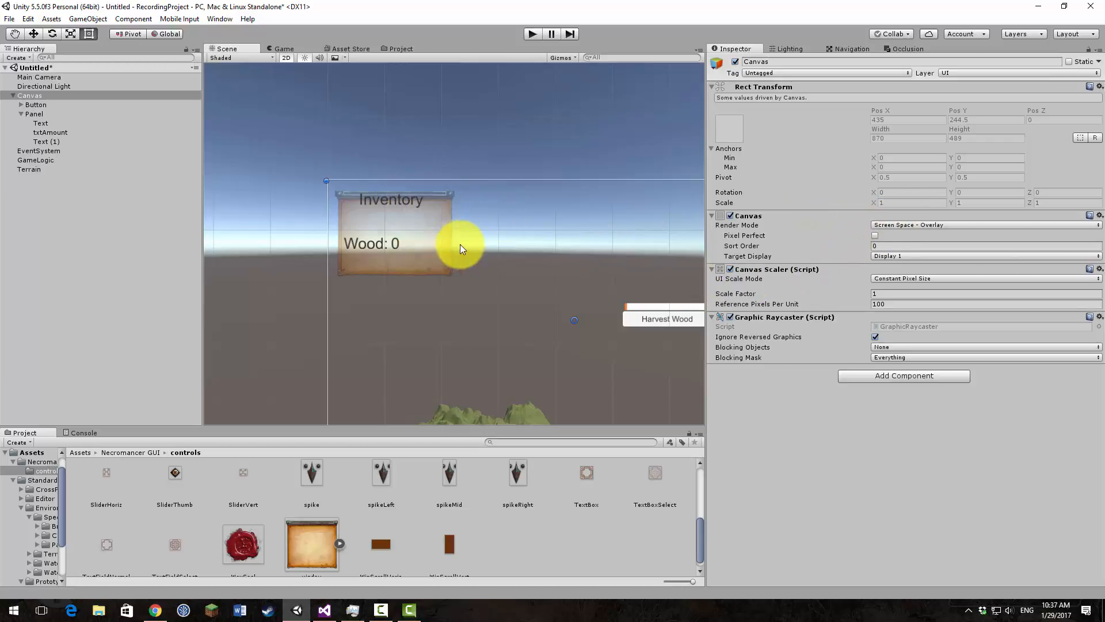
Step: Raise the alpha of the Panel's image color to 255
click(438, 231)
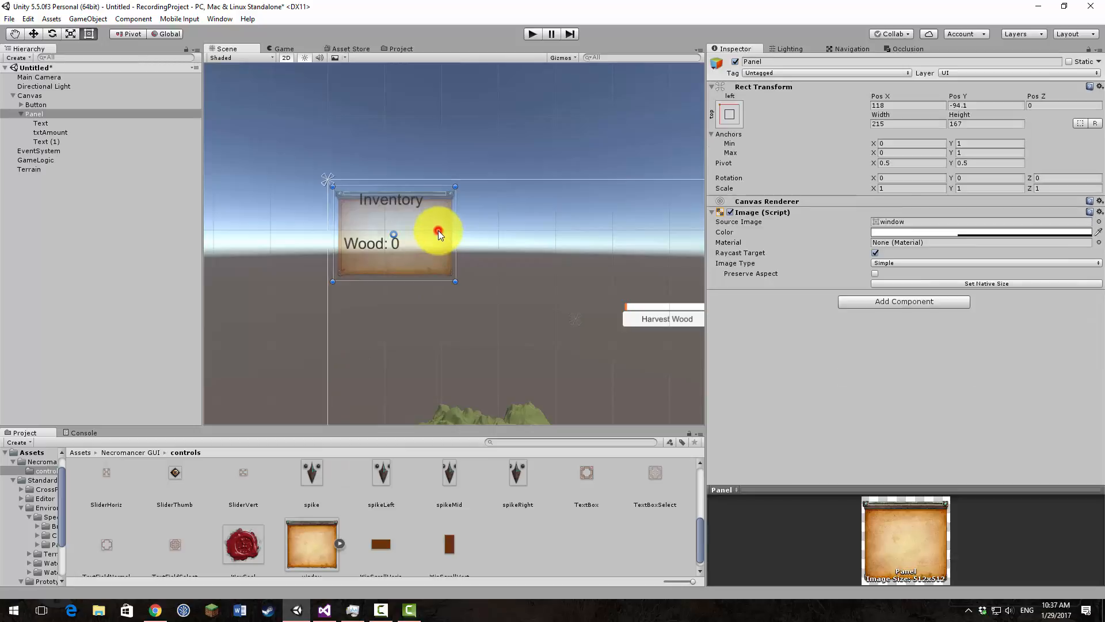
click(957, 231)
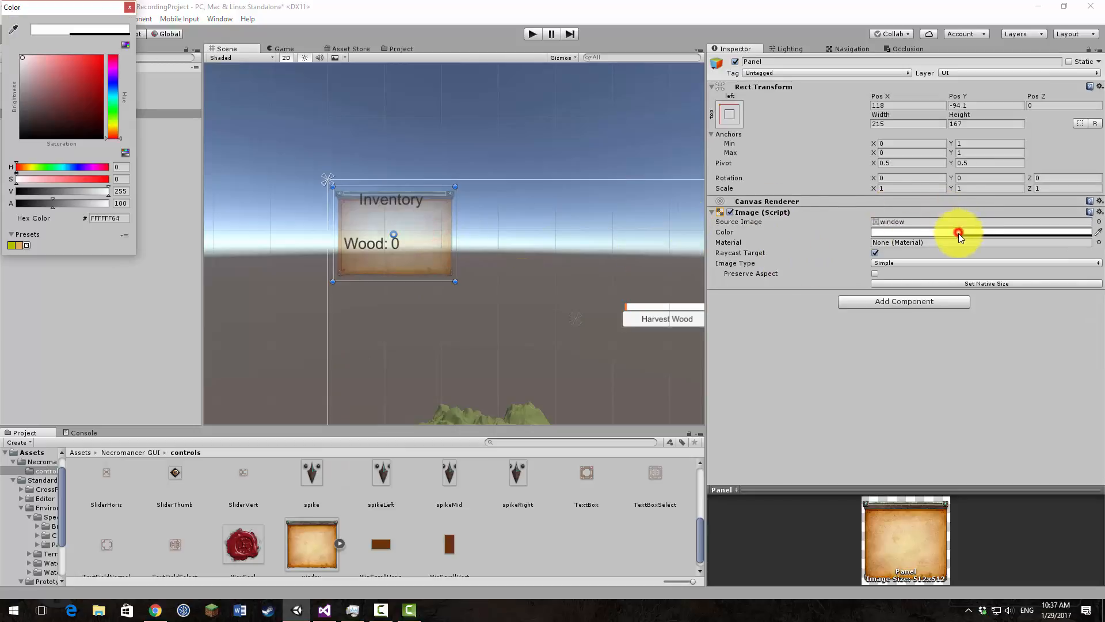
drag(52, 203, 225, 212)
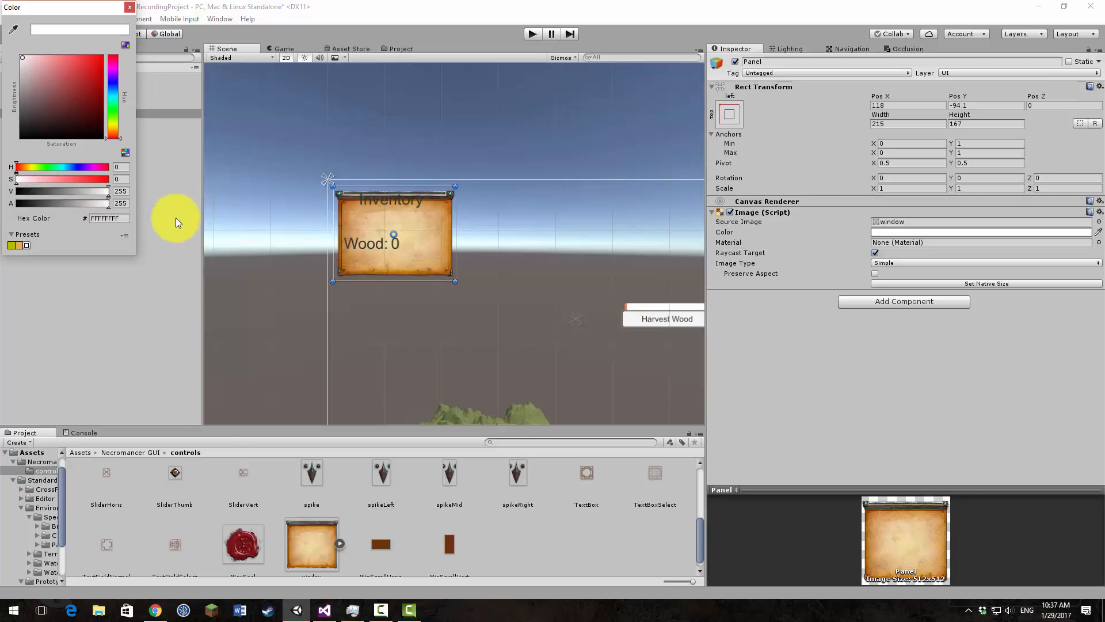
click(129, 7)
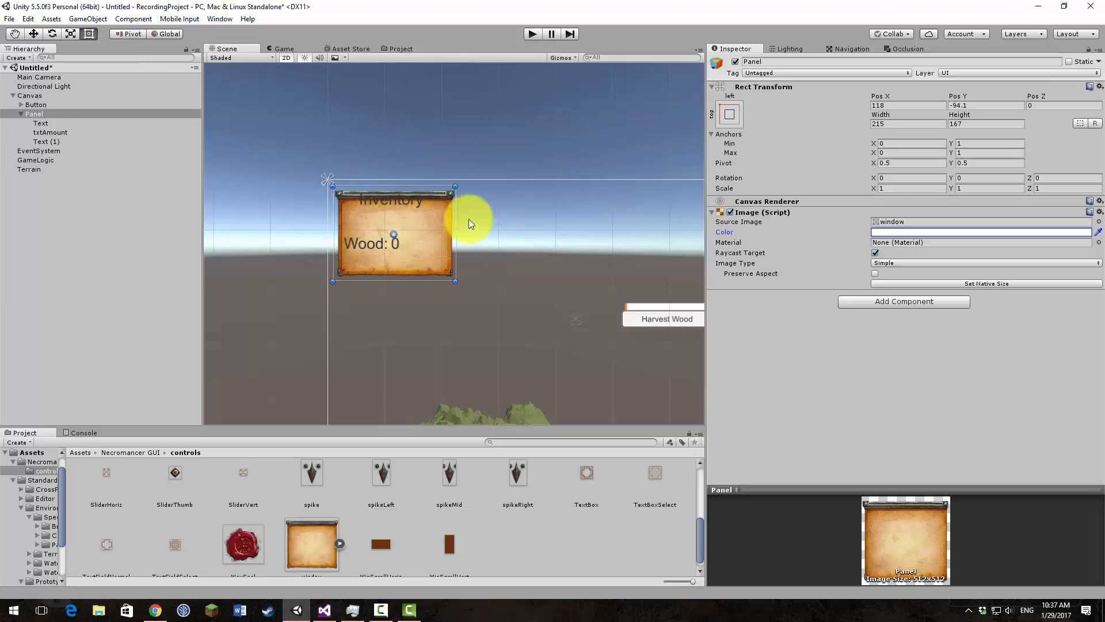
Step: Open the window texture in the Sprite Editor, dock the editor beside the Scene view, and widen its area
click(320, 541)
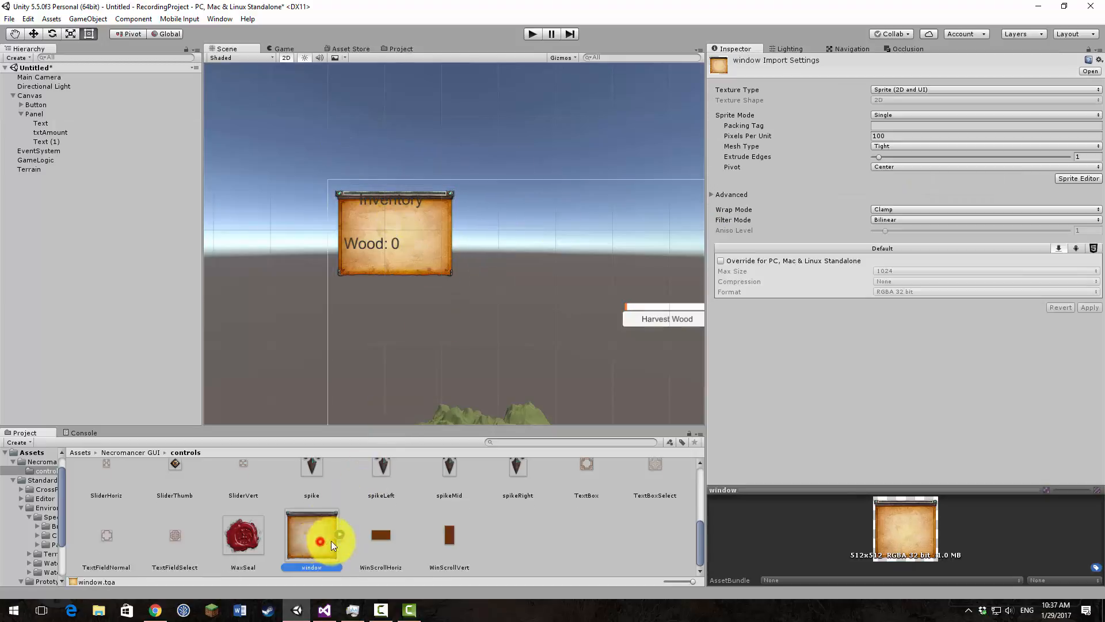
click(1096, 178)
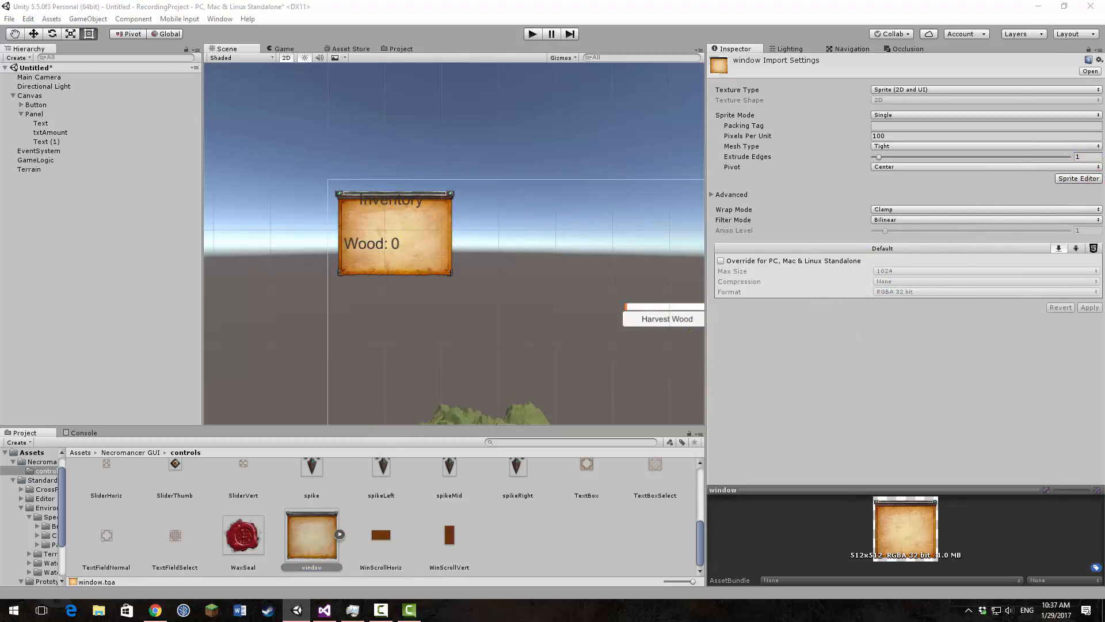
drag(1104, 81, 535, 52)
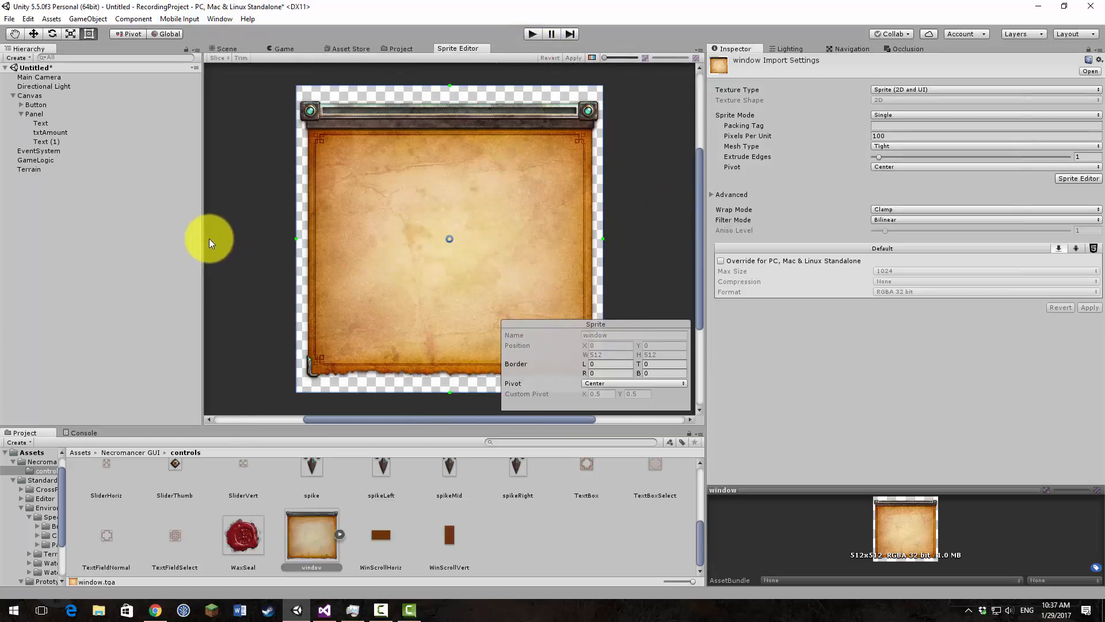
drag(204, 243, 118, 244)
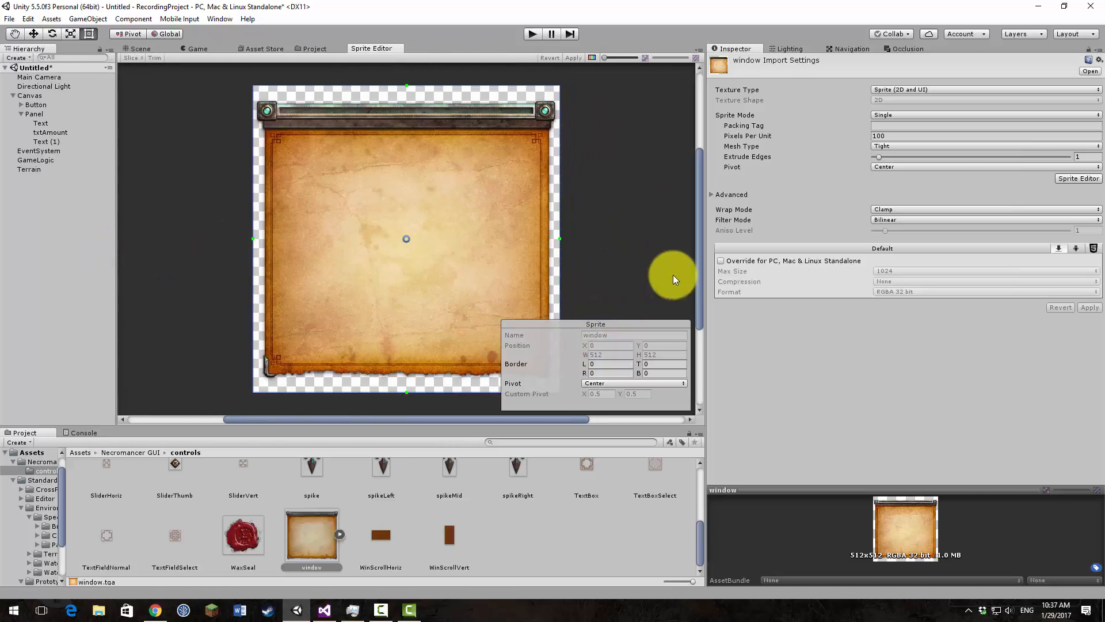
click(643, 323)
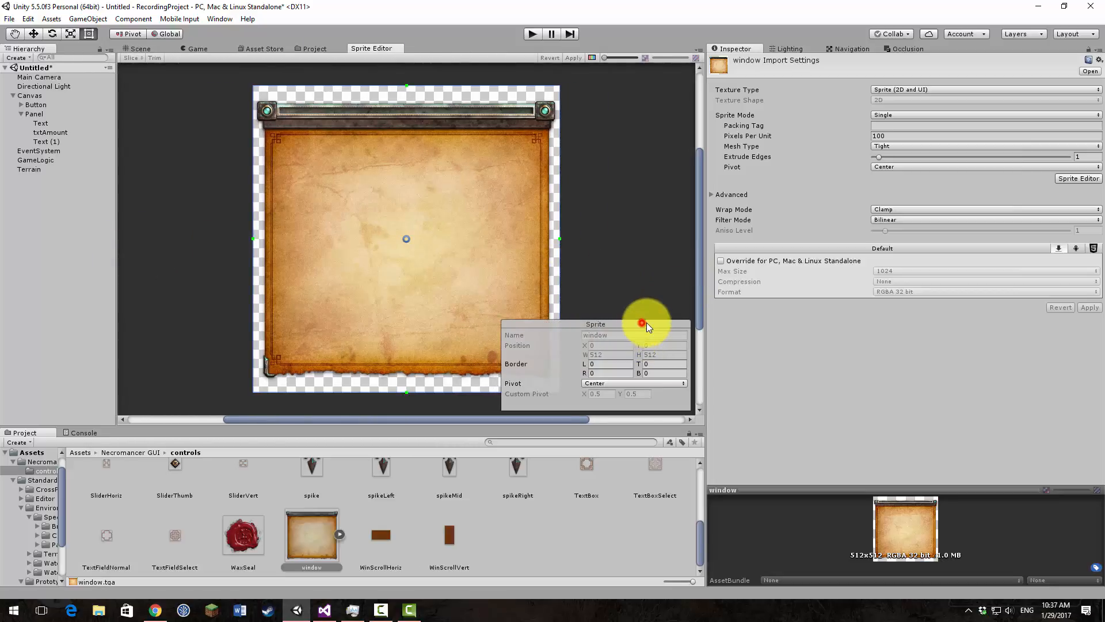
click(709, 322)
drag(710, 322, 866, 327)
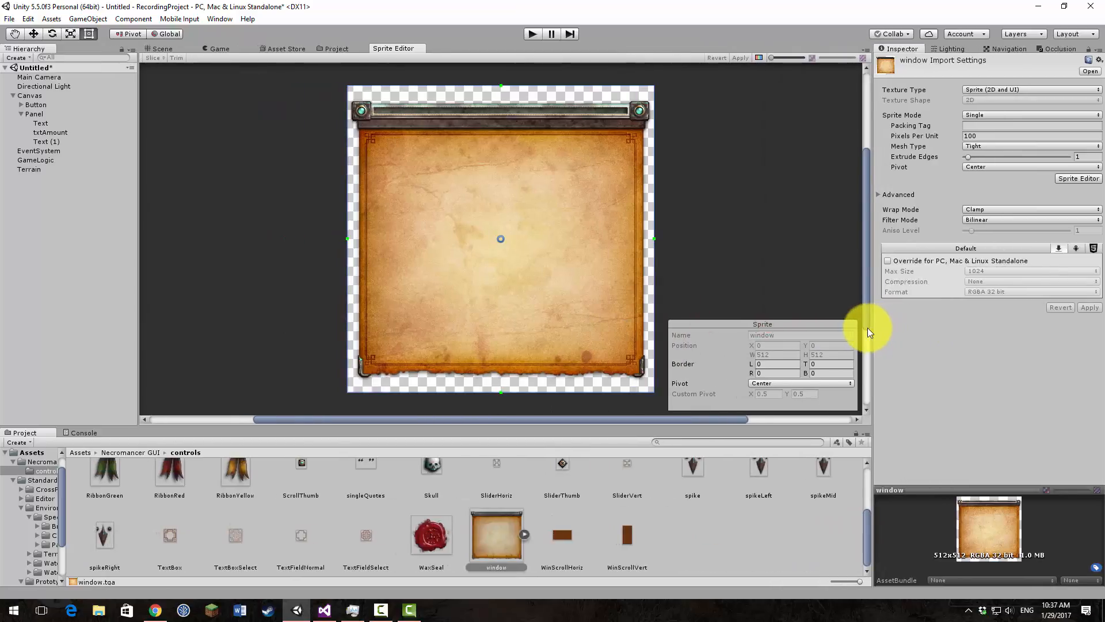
drag(407, 424, 470, 423)
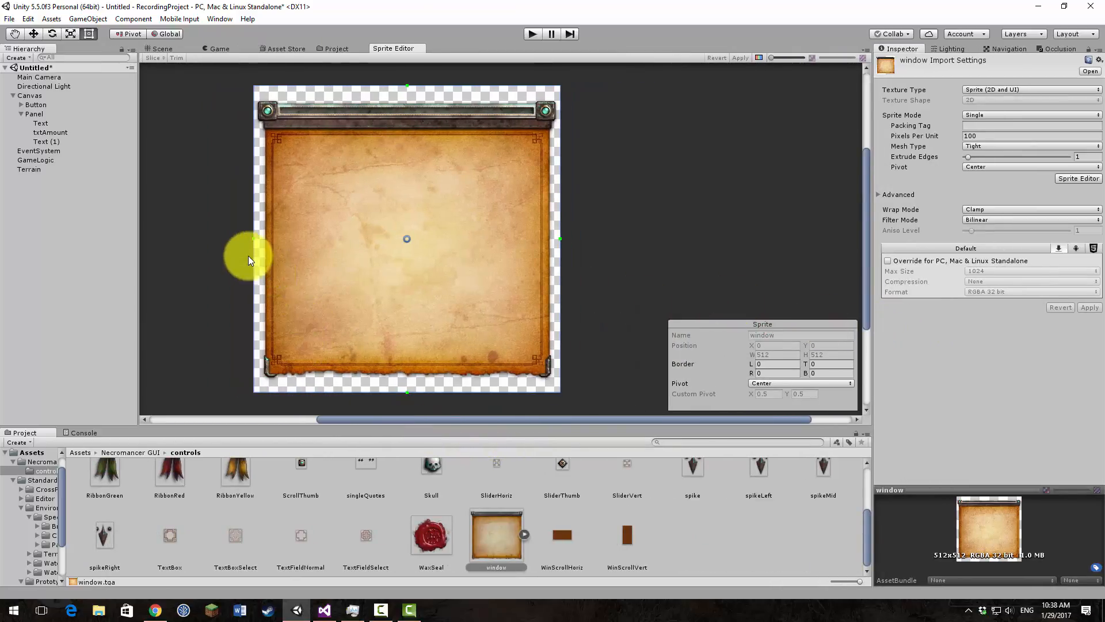
Step: Set the window sprite's slicing borders to 50 left, 50 right, 100 top and 67 bottom, enclosing the frame's corner ornaments
drag(255, 239, 280, 236)
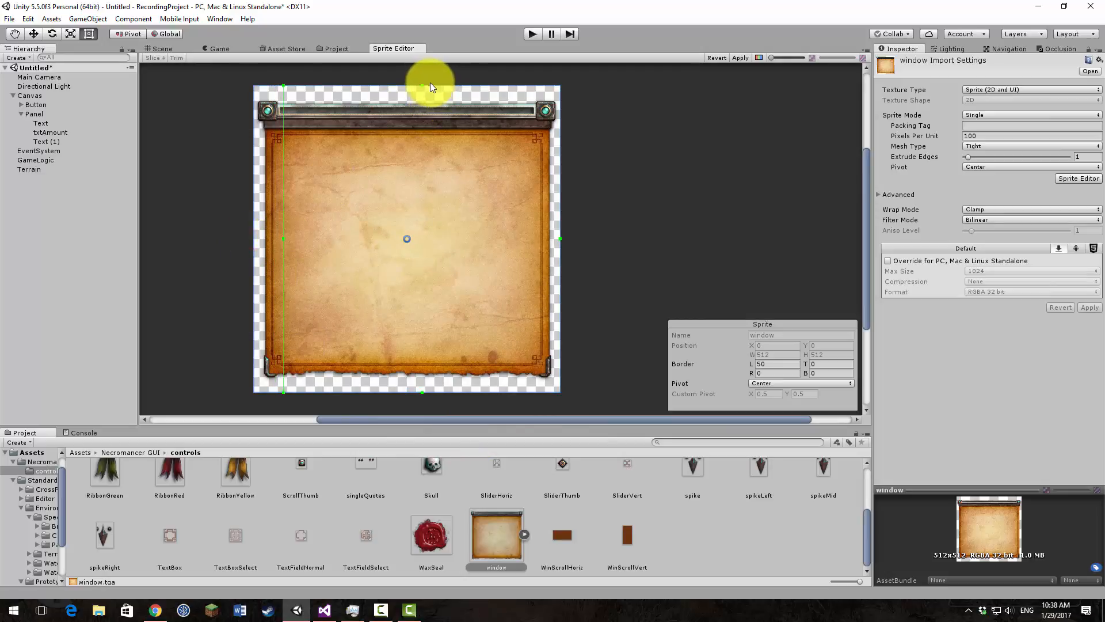
drag(423, 85, 418, 145)
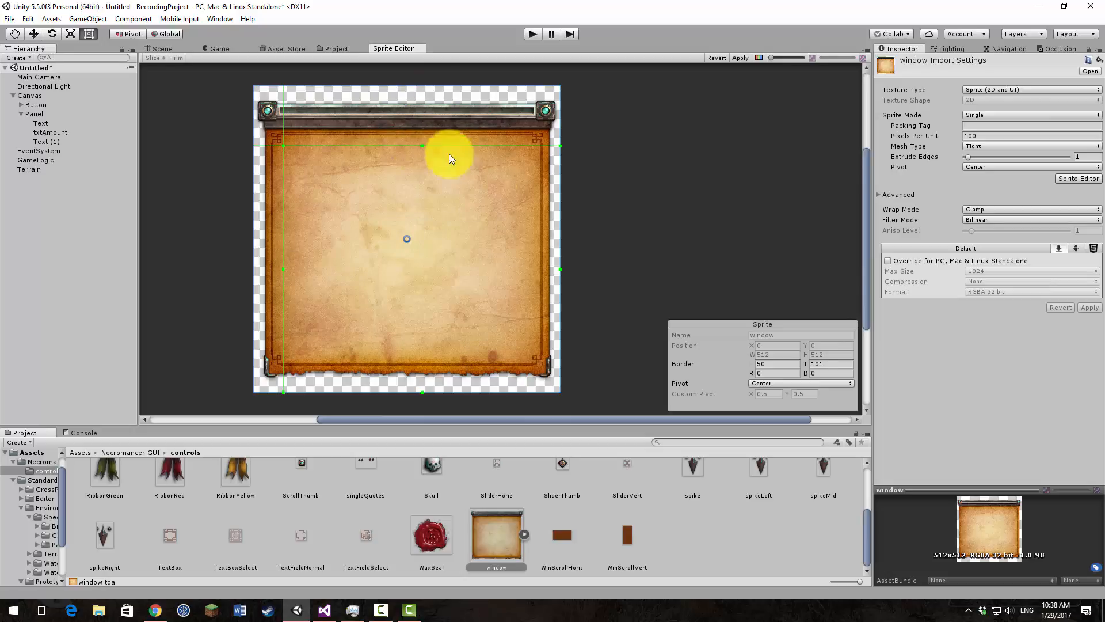
drag(560, 270, 525, 268)
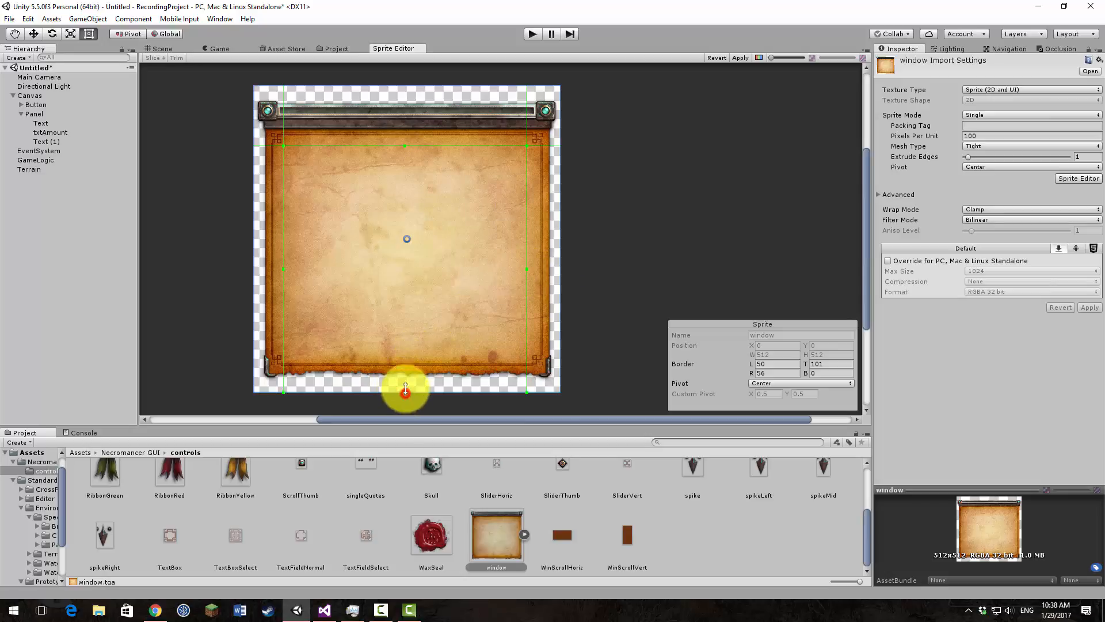
drag(405, 390, 405, 355)
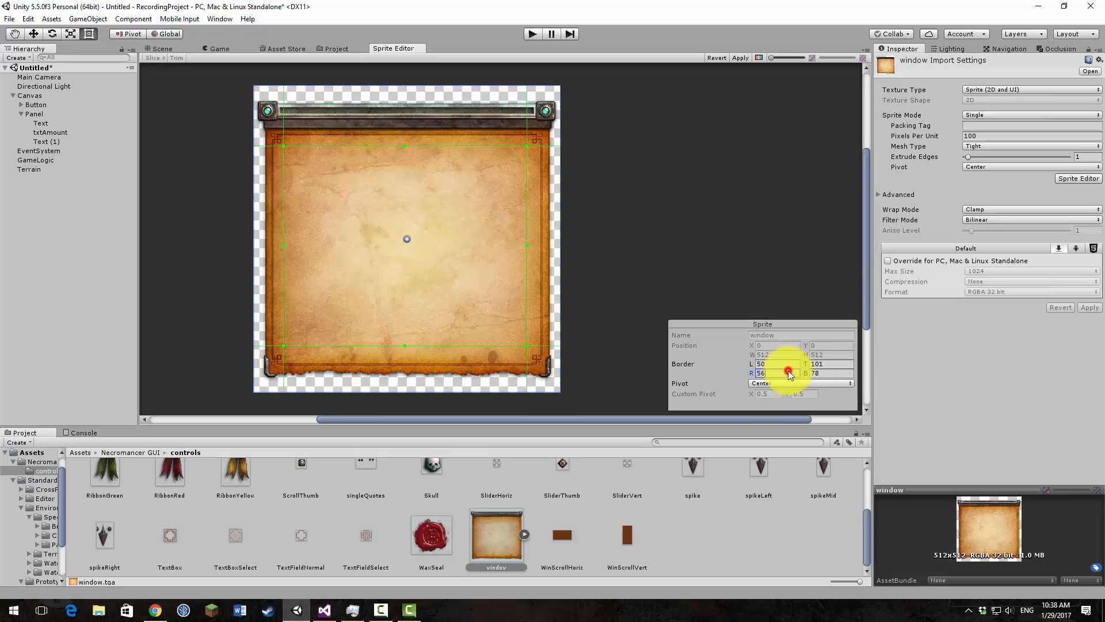
text(0)
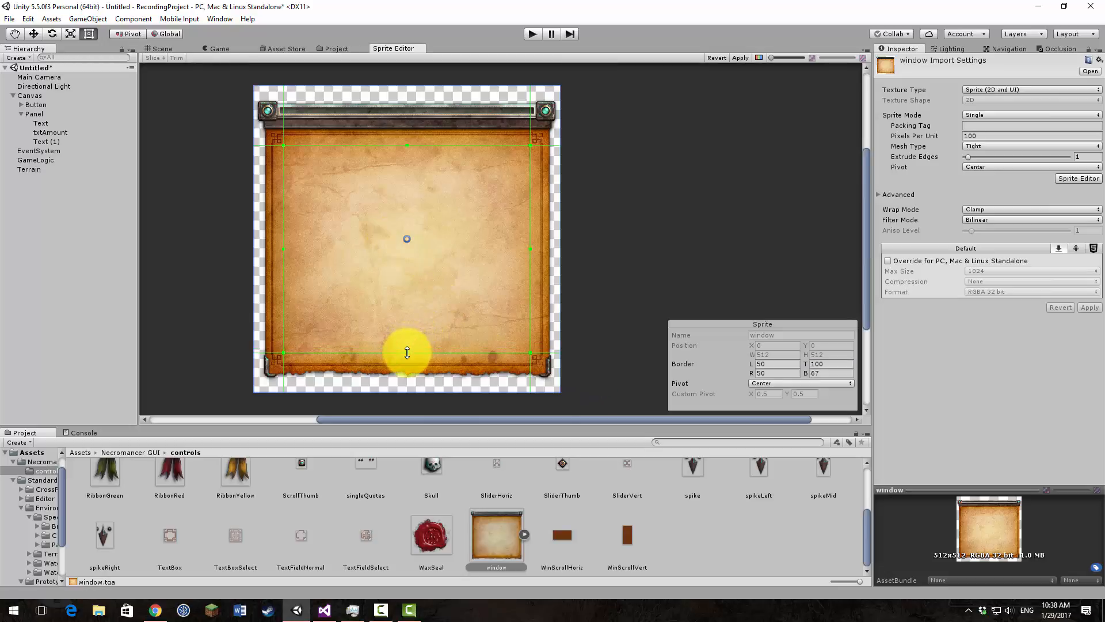
Step: Examine how the border guides line up with the window sprite's corner ornaments, header bar and torn lower edge
scroll(279, 167, up, 6)
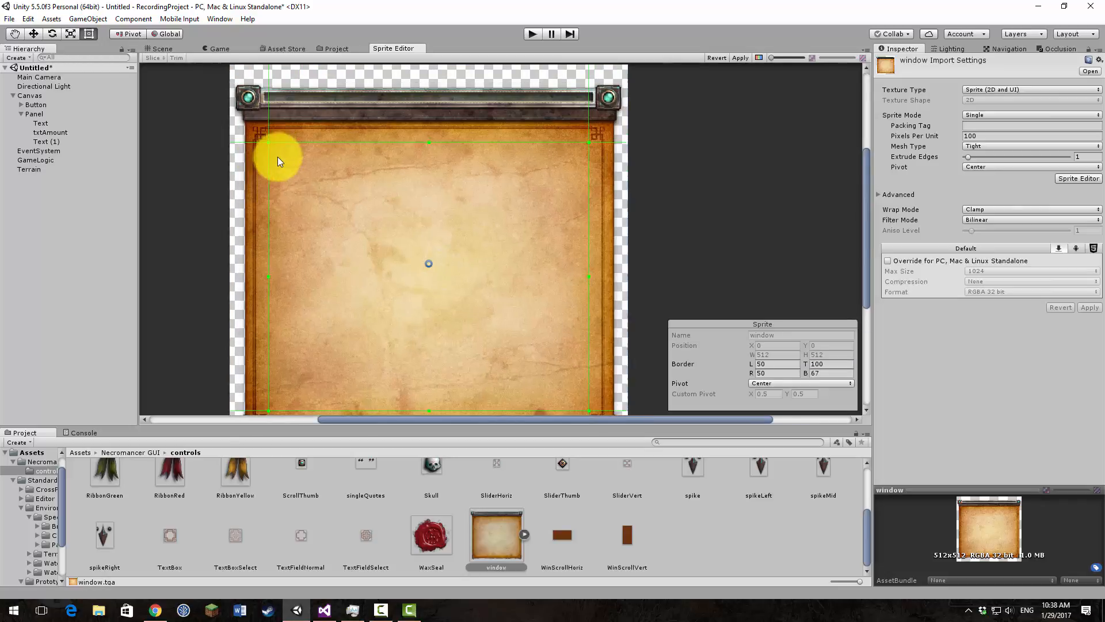
scroll(268, 181, up, 2)
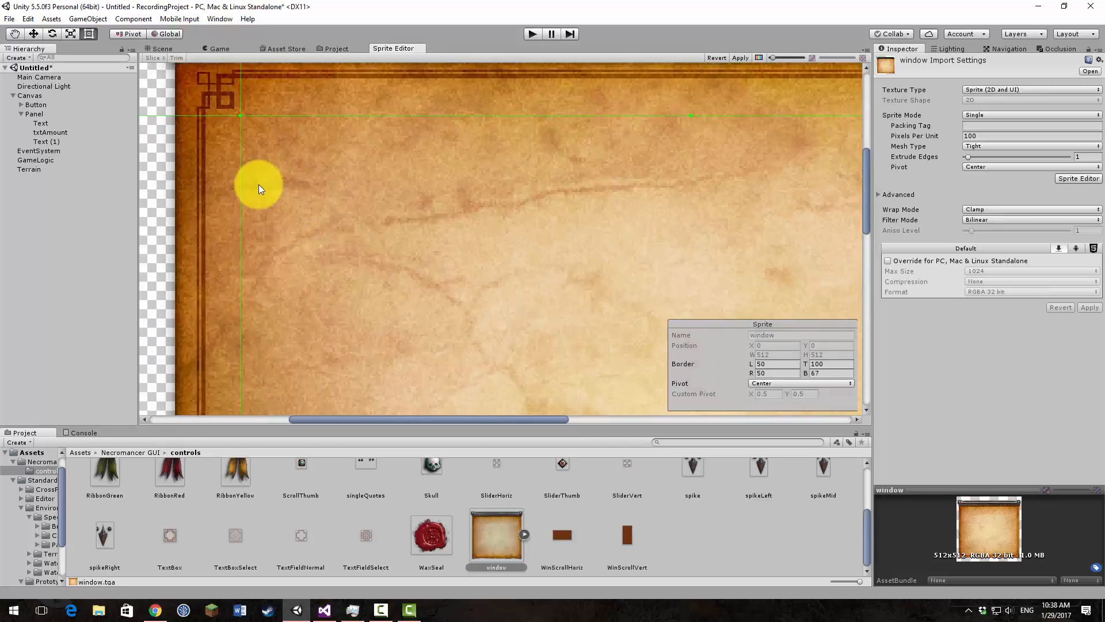
middle_drag(350, 313, 358, 175)
mouse_move(384, 314)
middle_down()
mouse_move(412, 187)
mouse_move(382, 177)
middle_up()
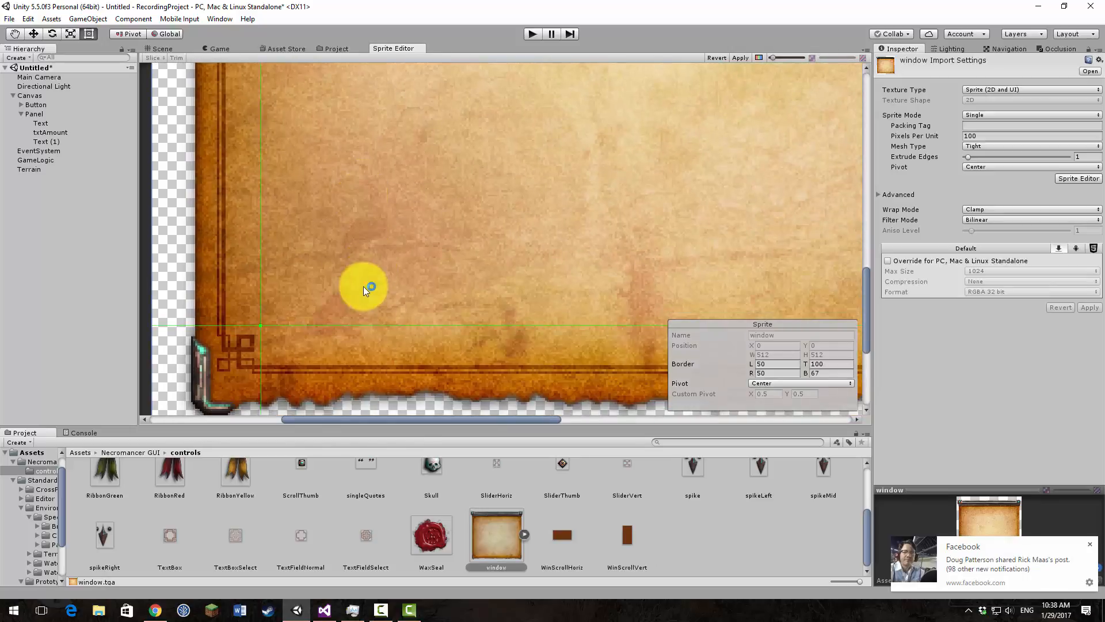
middle_drag(370, 323, 362, 201)
scroll(476, 262, down, 6)
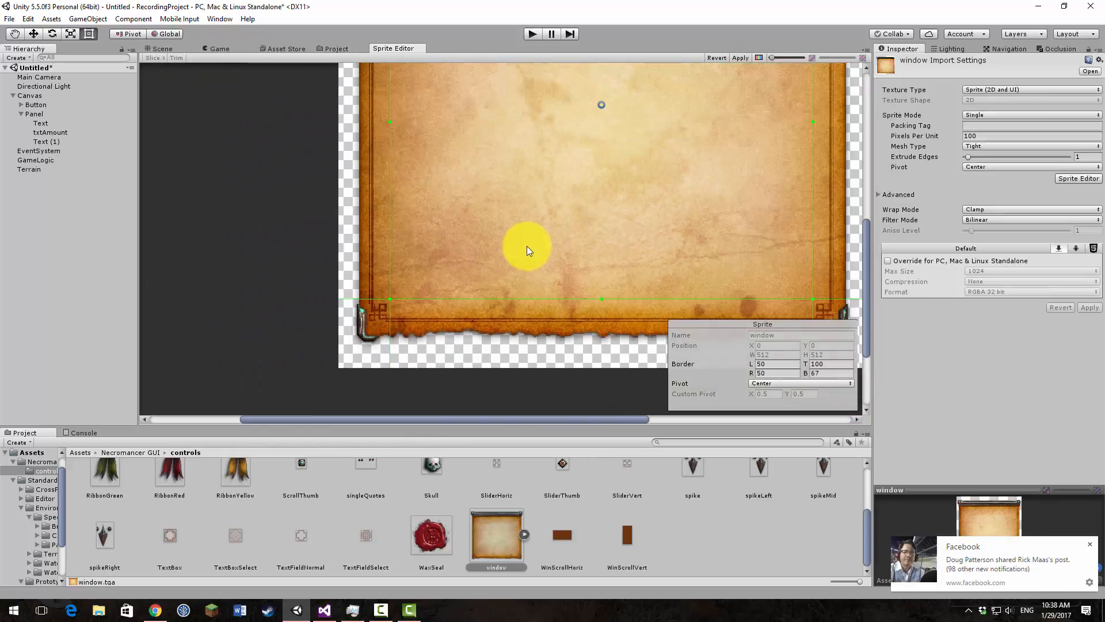
mouse_move(597, 206)
middle_down()
mouse_move(518, 291)
mouse_move(504, 346)
middle_up()
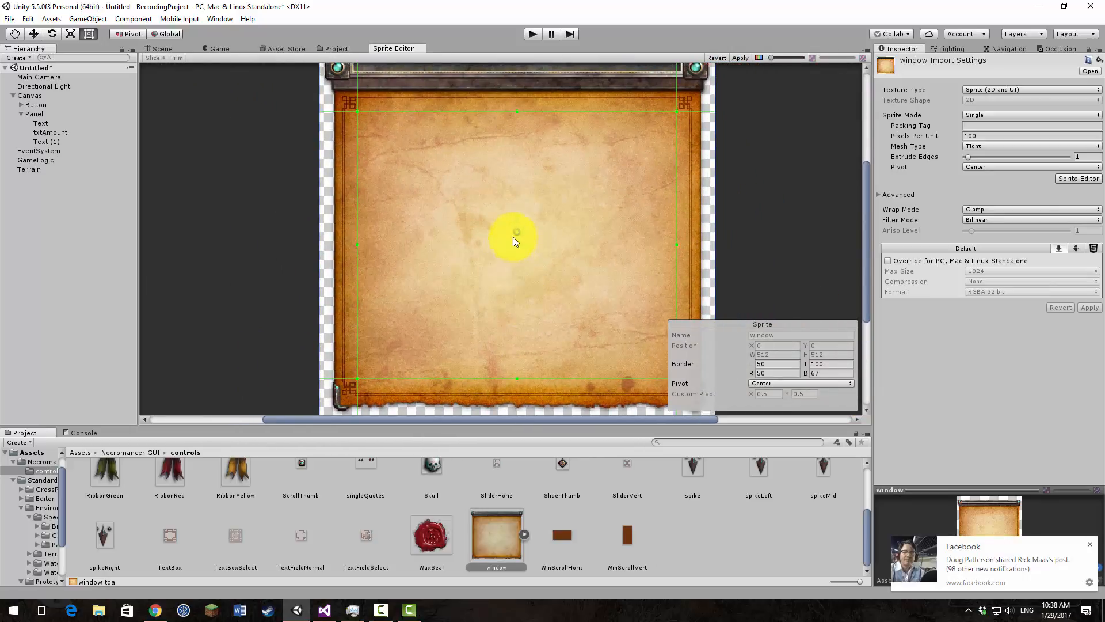
mouse_move(553, 185)
middle_down()
mouse_move(535, 264)
mouse_move(546, 109)
mouse_move(538, 303)
middle_up()
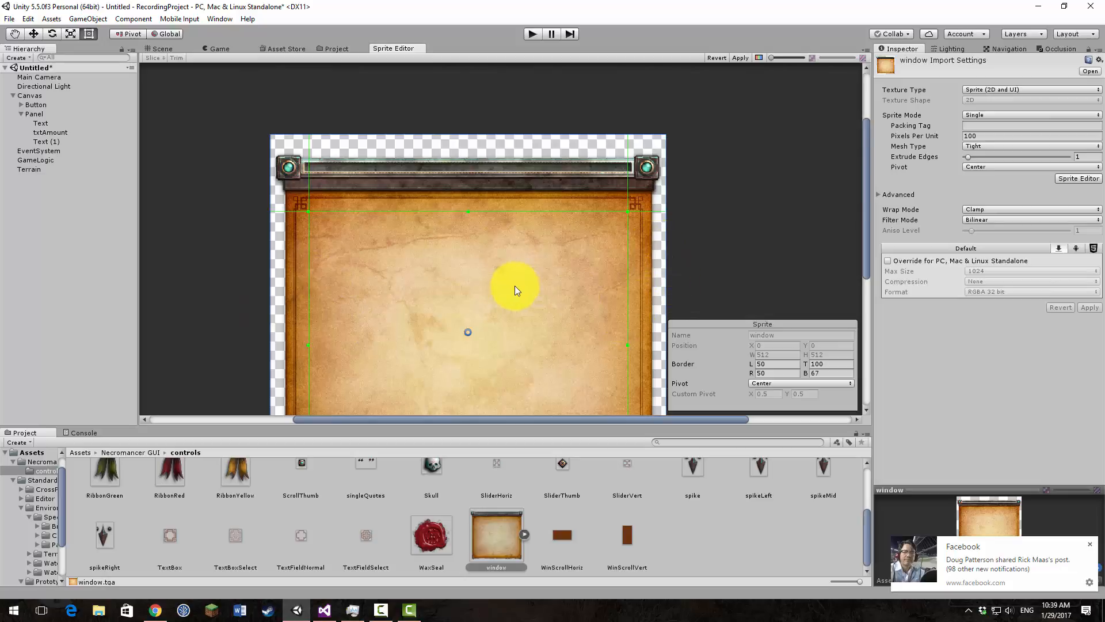
middle_drag(526, 316, 513, 229)
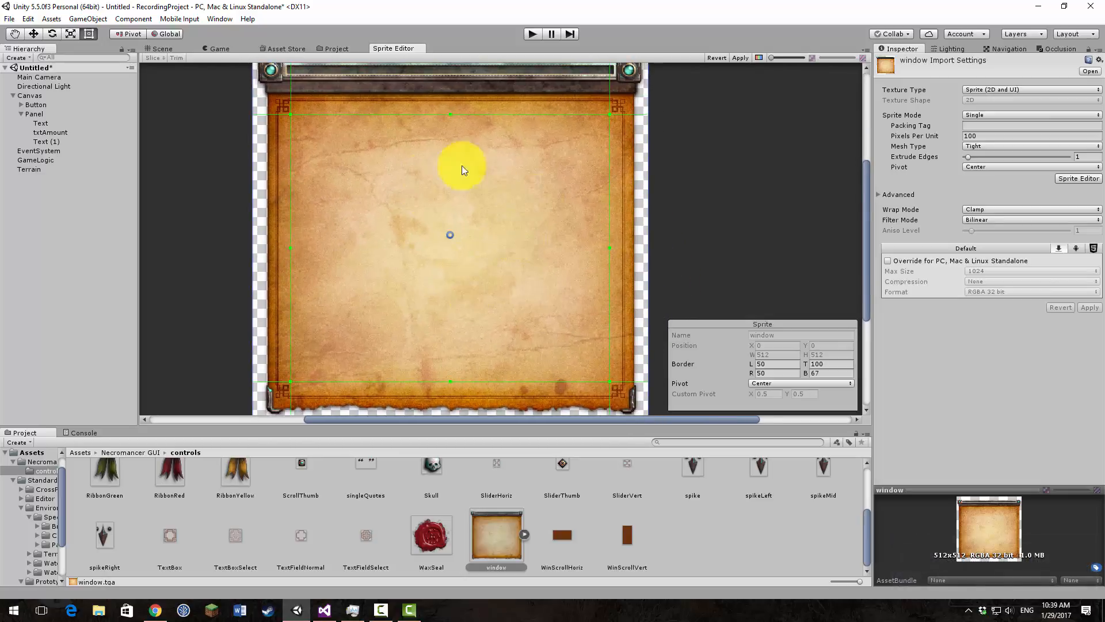
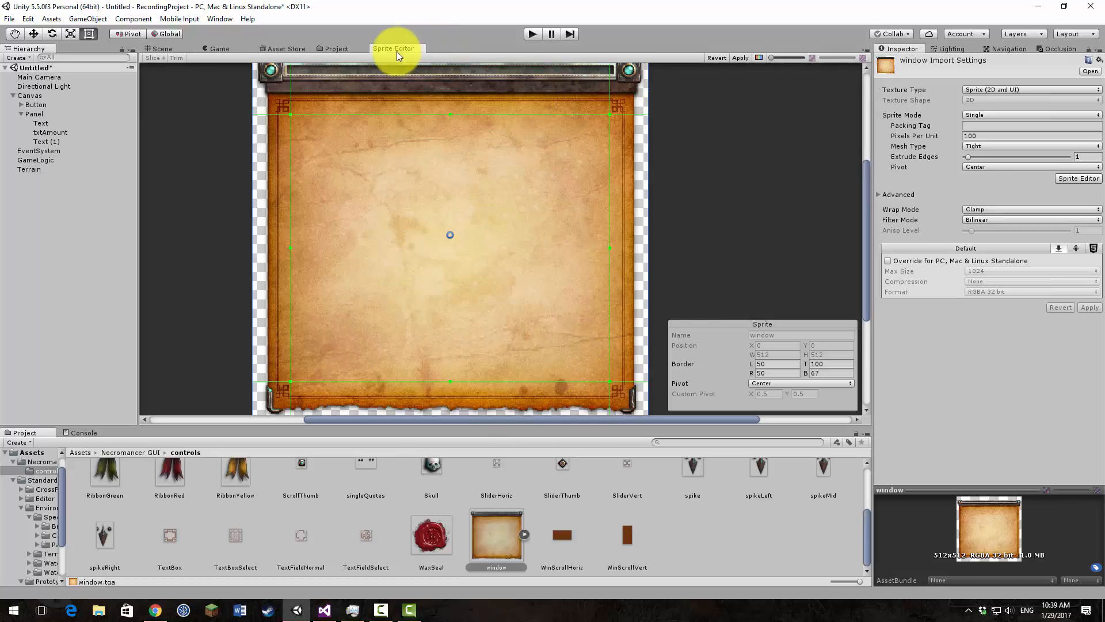
Step: Apply the window sprite's slicing borders, and set the Panel's image type to Sliced in the Scene view
click(742, 59)
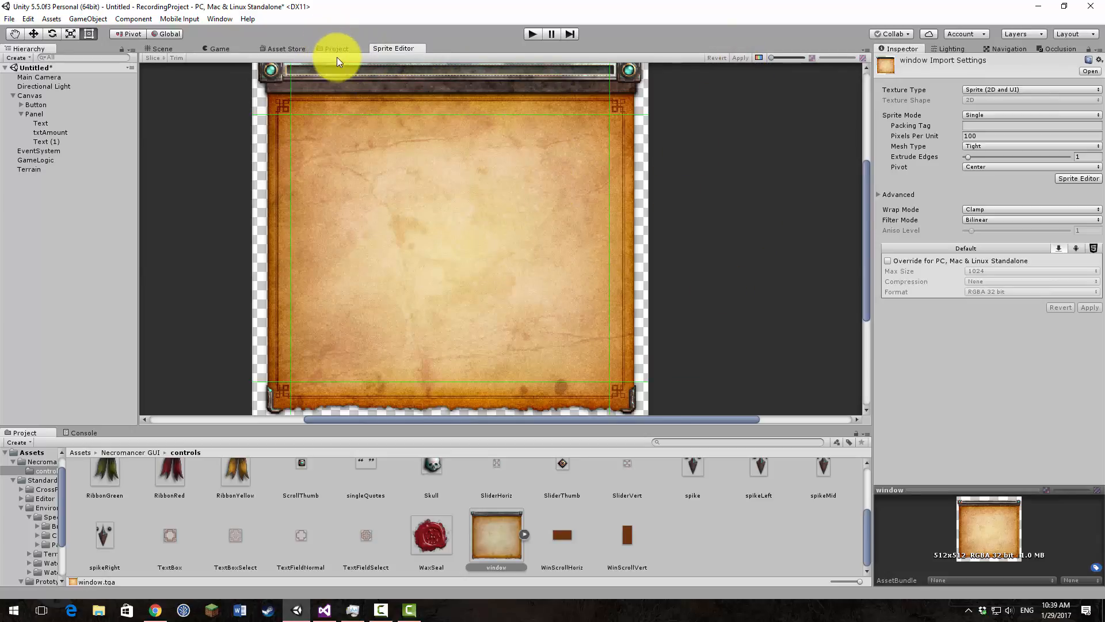
click(161, 49)
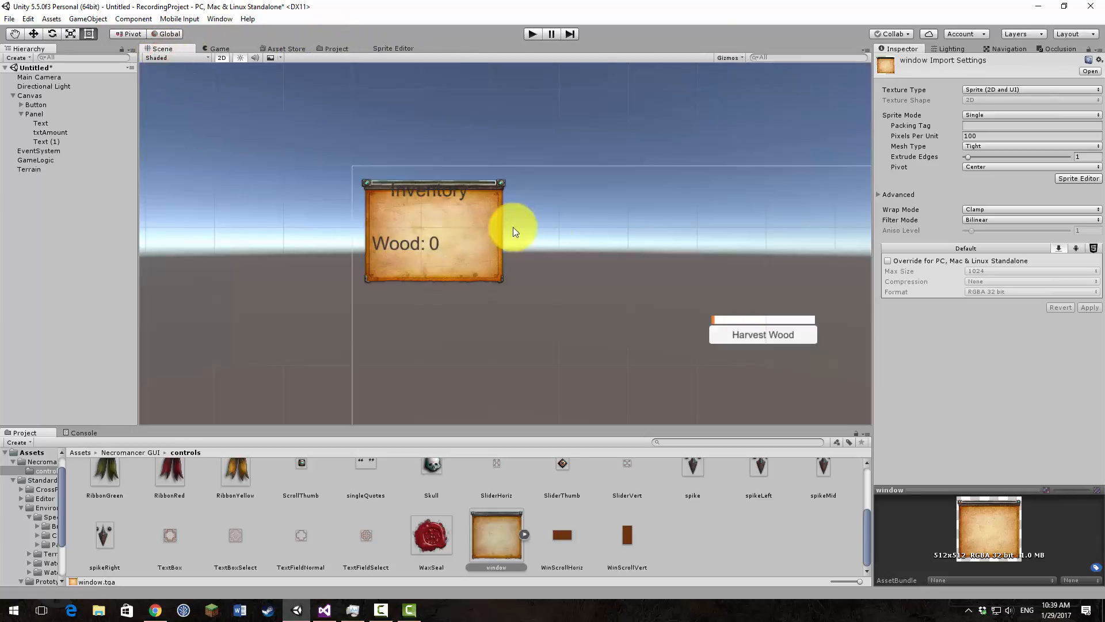
click(492, 228)
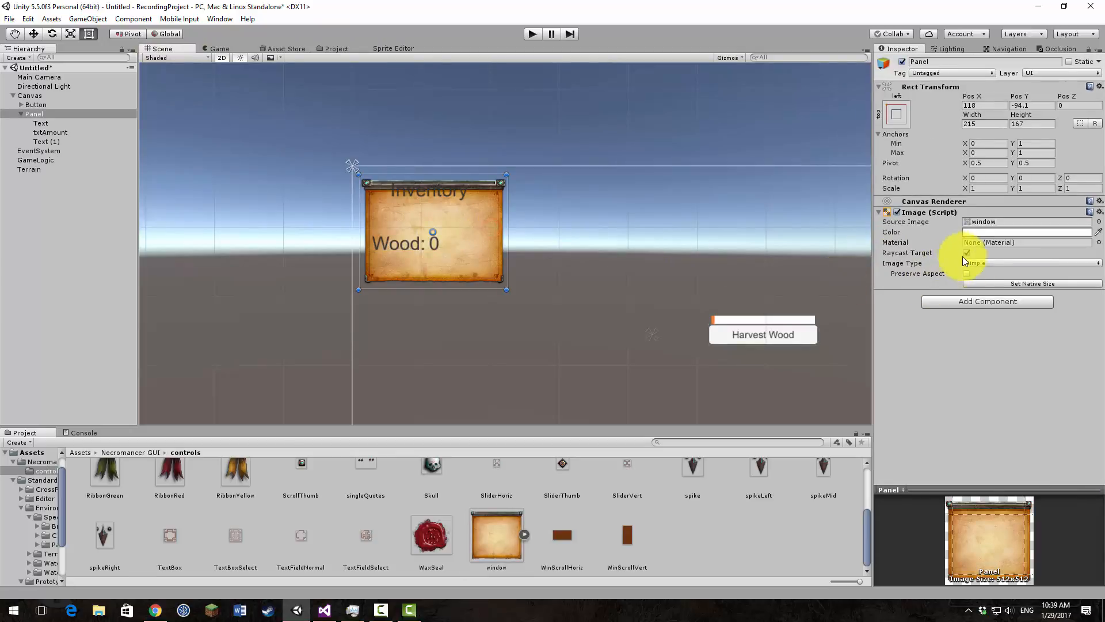
click(986, 263)
click(1009, 288)
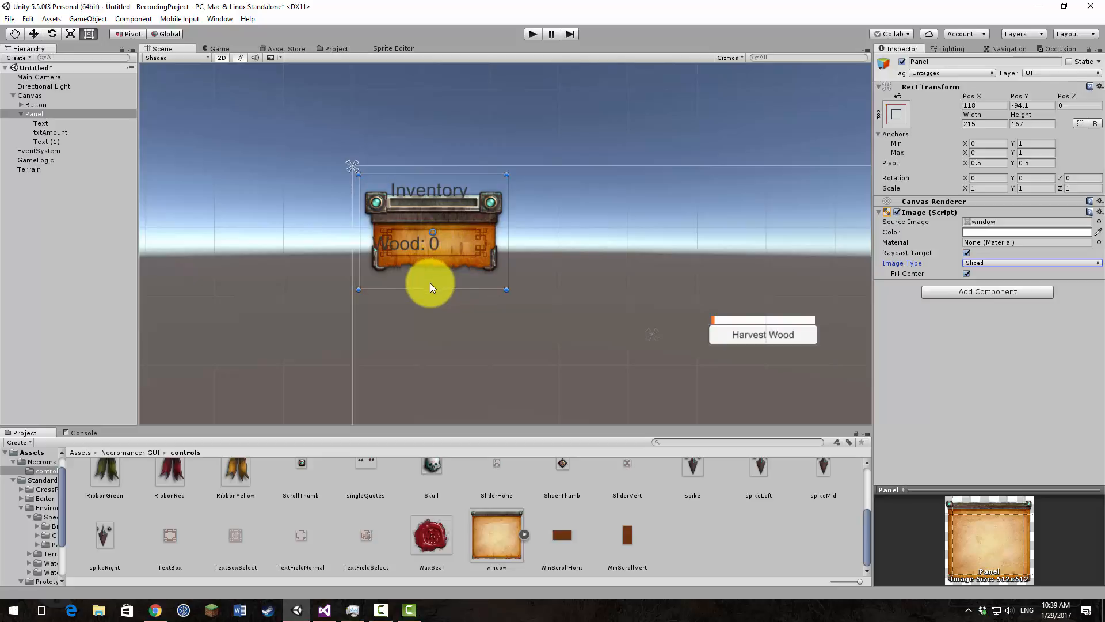
Step: Test the sliced Panel by stretching and shrinking it vertically, finish at a height of about 260, and check it in the Game view
drag(452, 289, 447, 355)
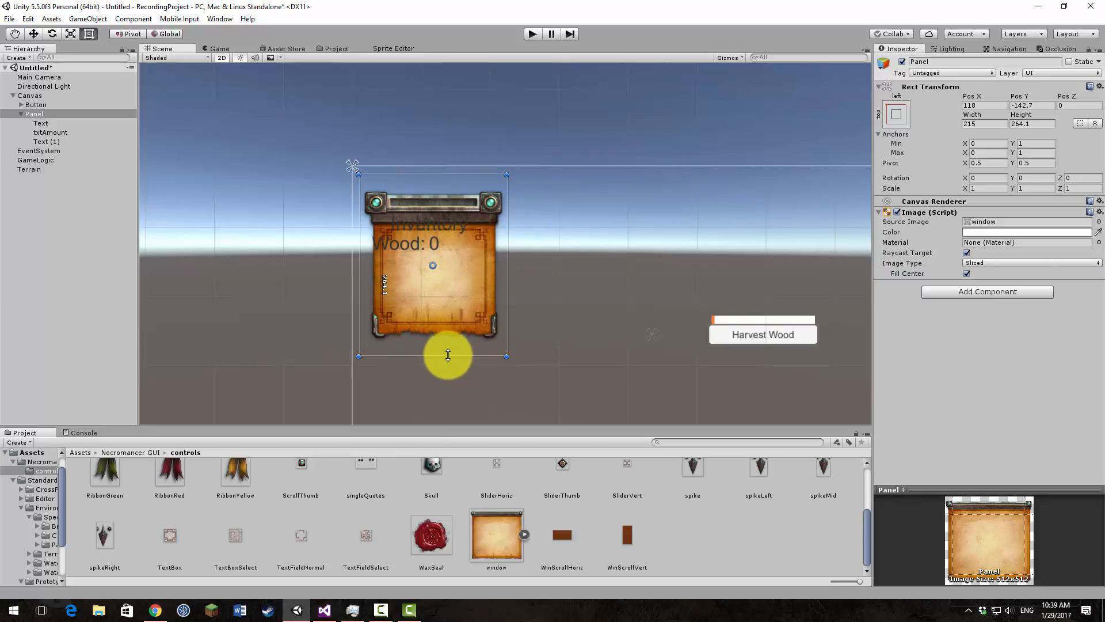
scroll(283, 240, down, 5)
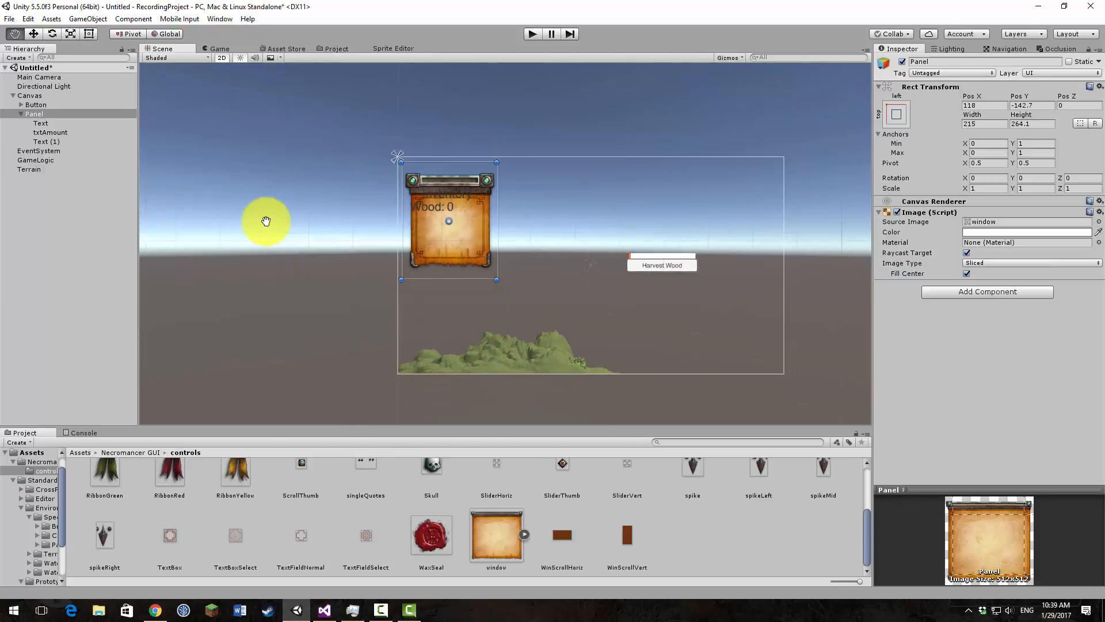
middle_drag(244, 238, 241, 245)
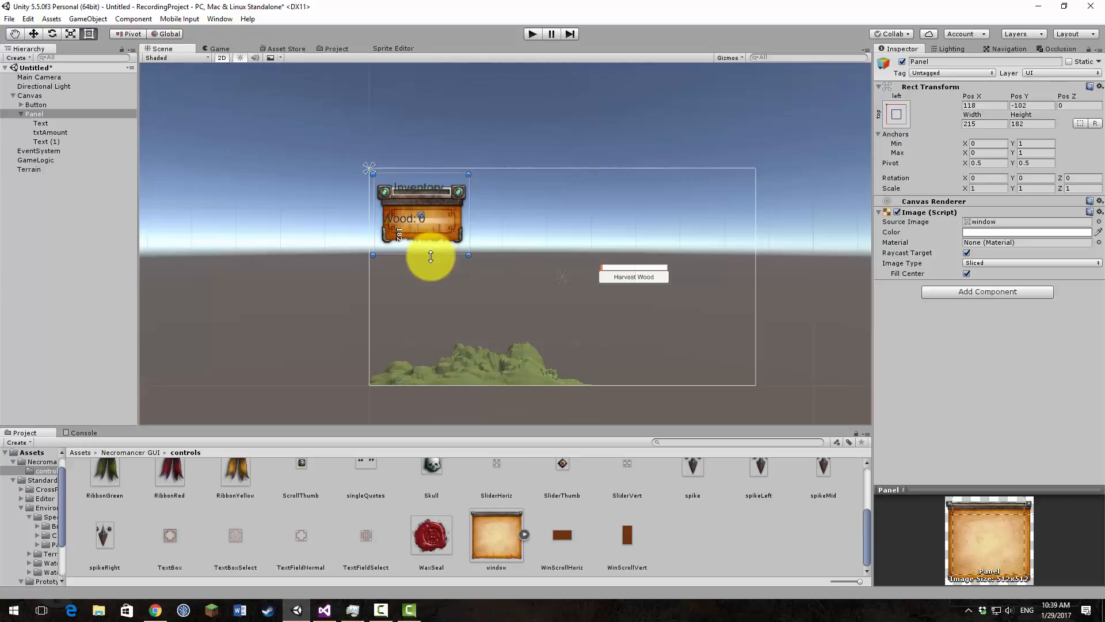
scroll(443, 203, up, 5)
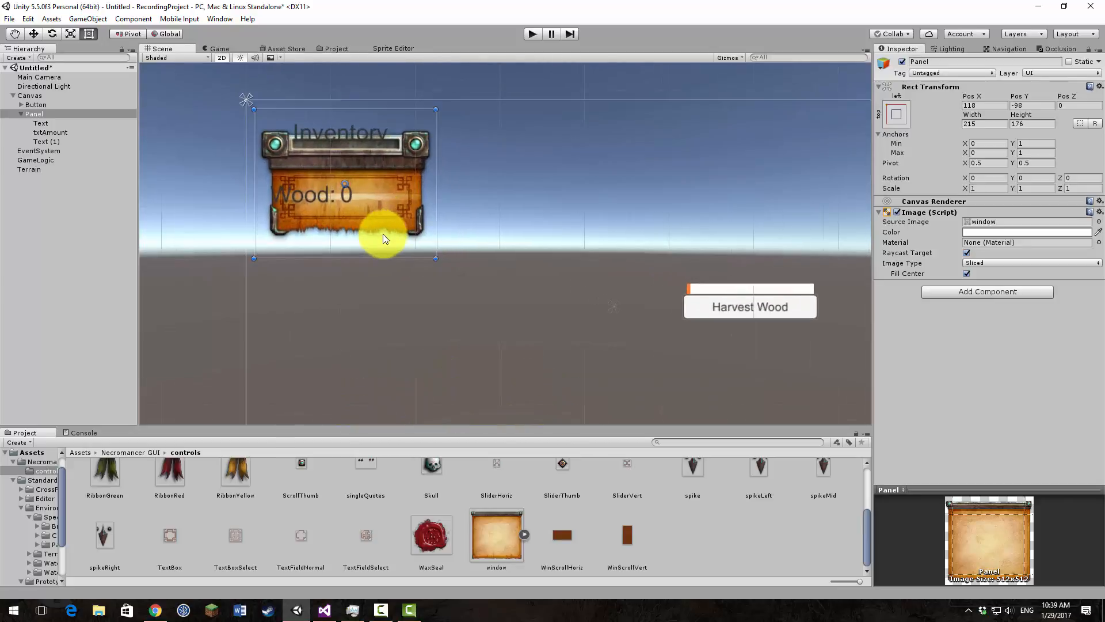
drag(425, 296, 409, 368)
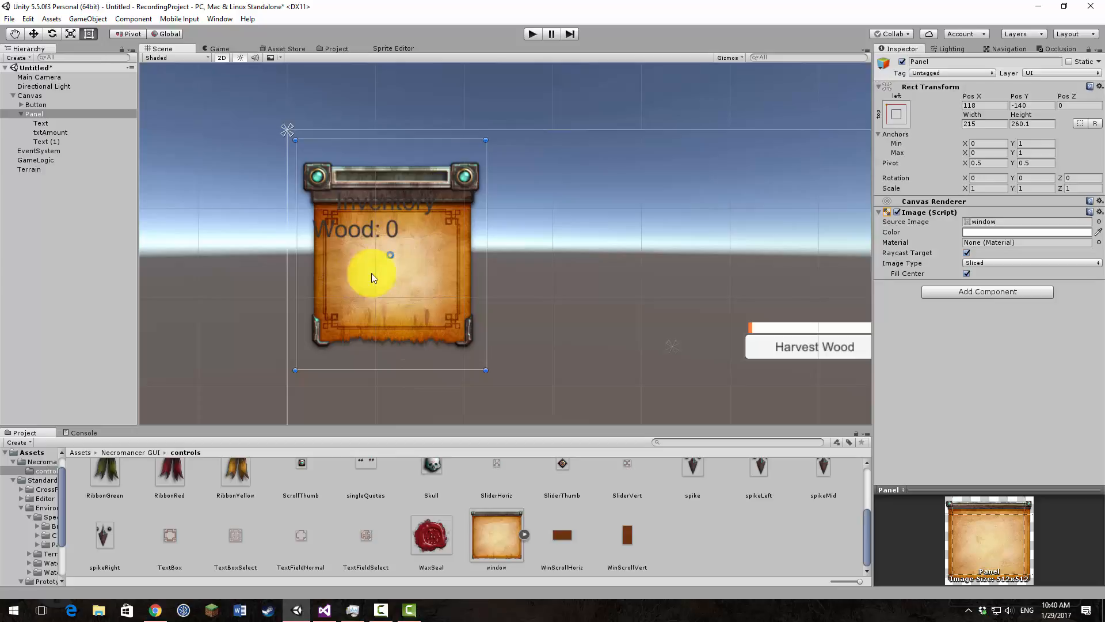
click(219, 49)
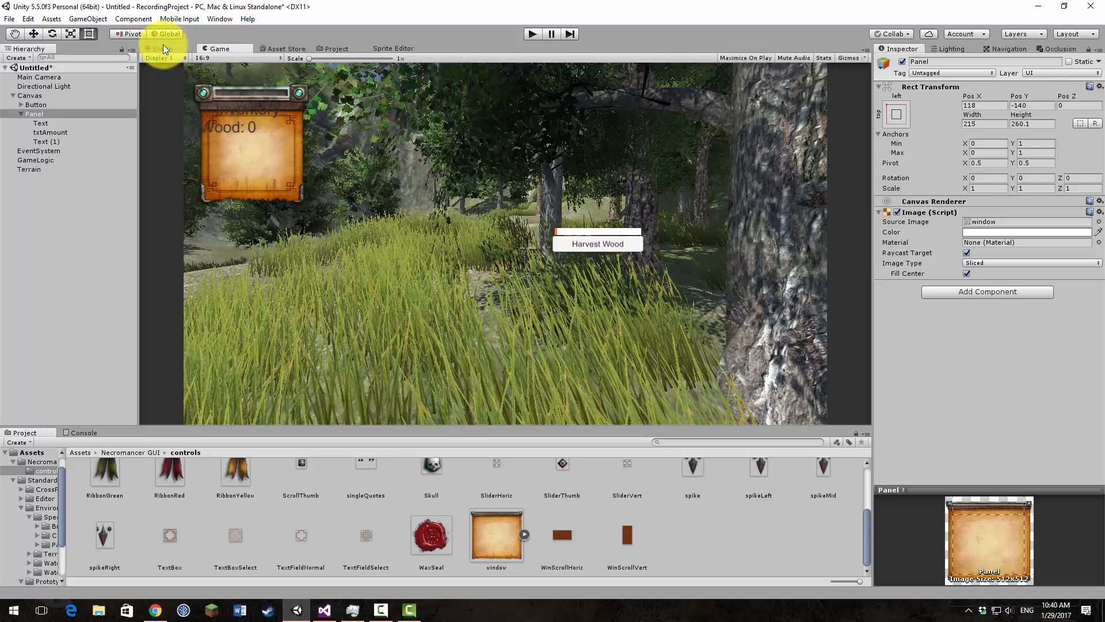
Step: Try the Tiled and Filled image types on the Panel in the Scene view
click(499, 544)
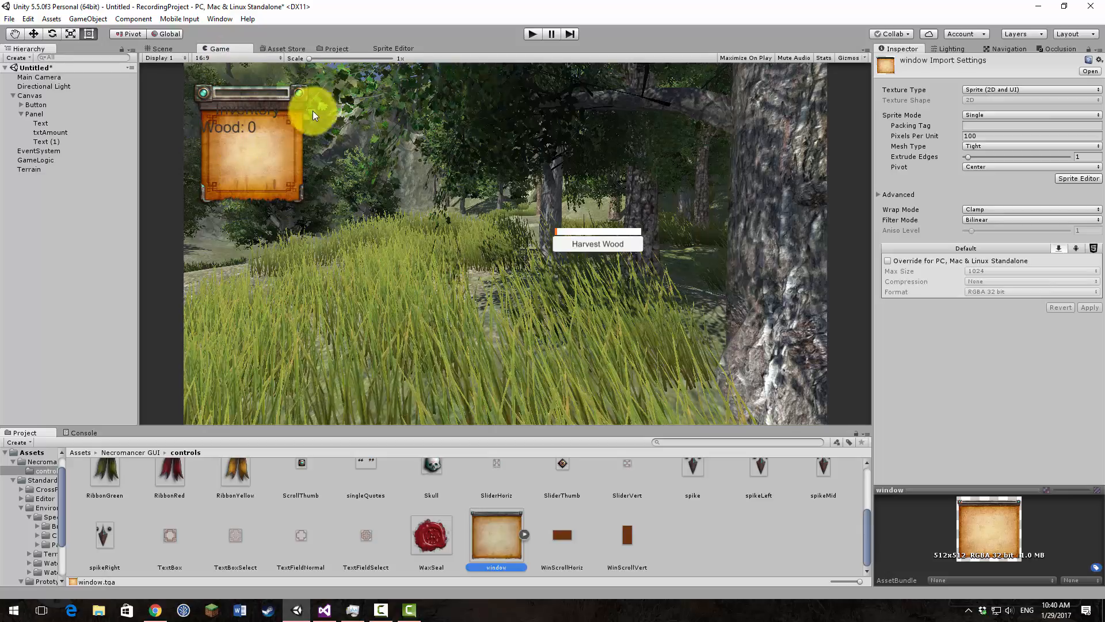
click(161, 49)
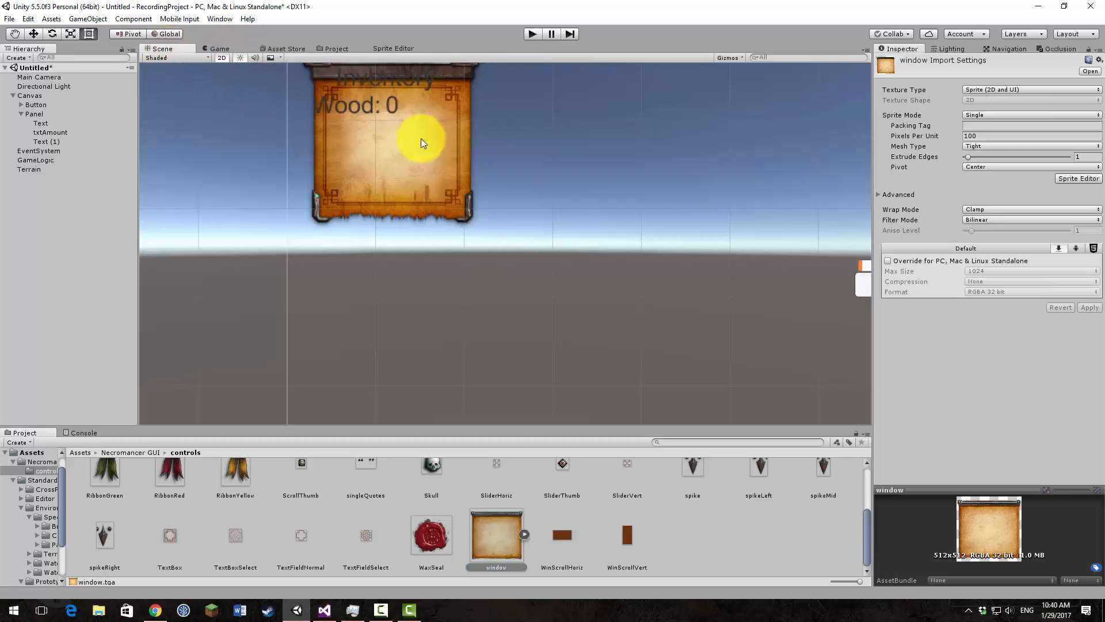
middle_drag(486, 217, 493, 301)
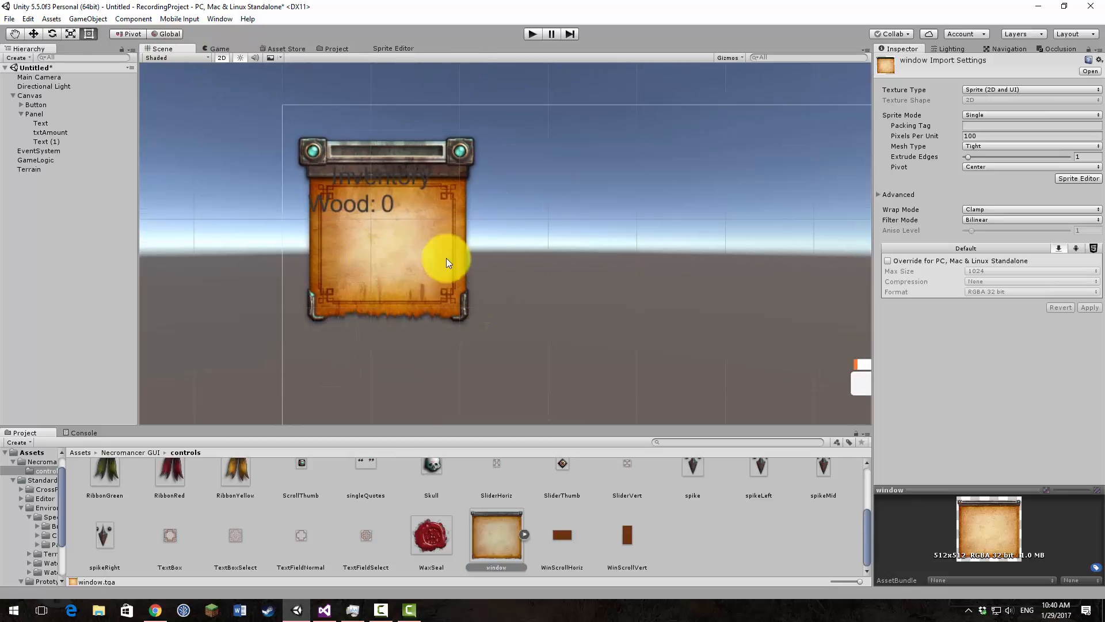
click(403, 251)
click(1036, 262)
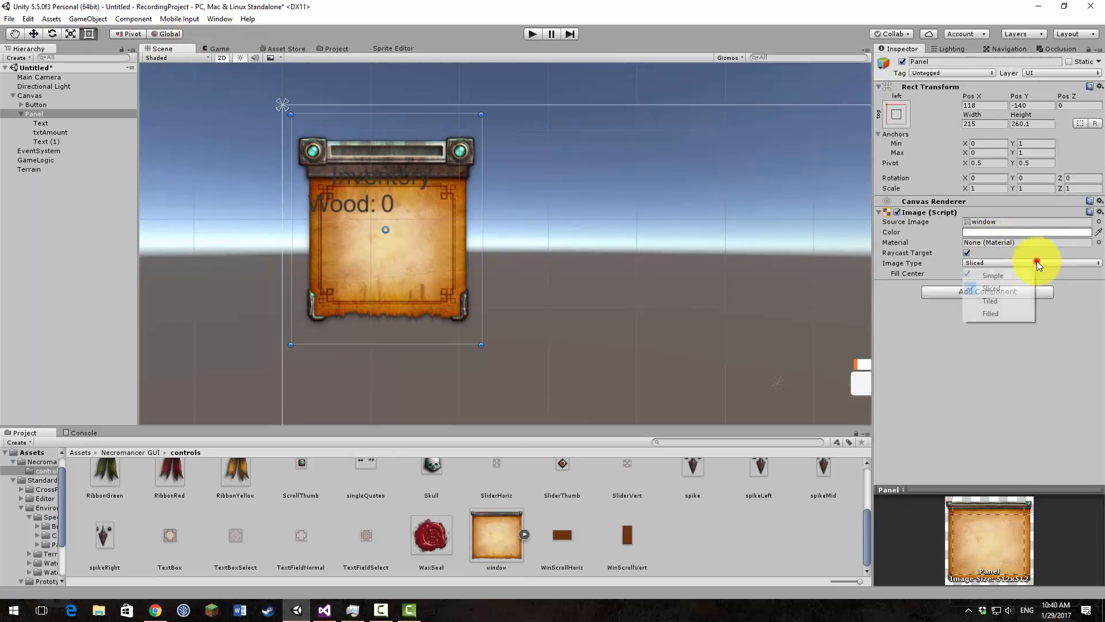
click(1025, 303)
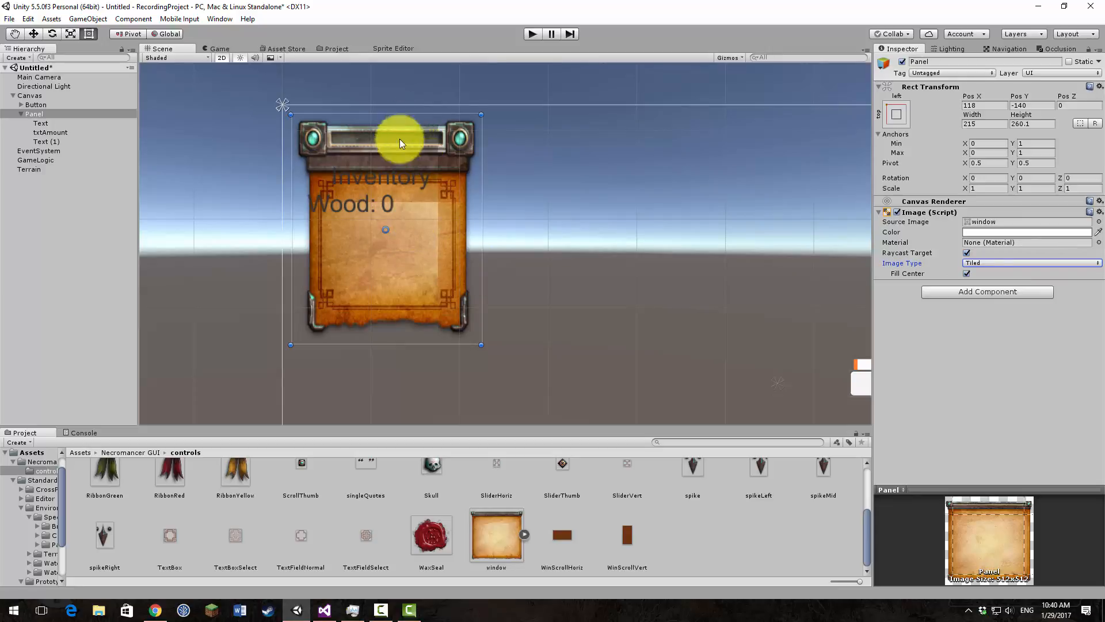
click(990, 263)
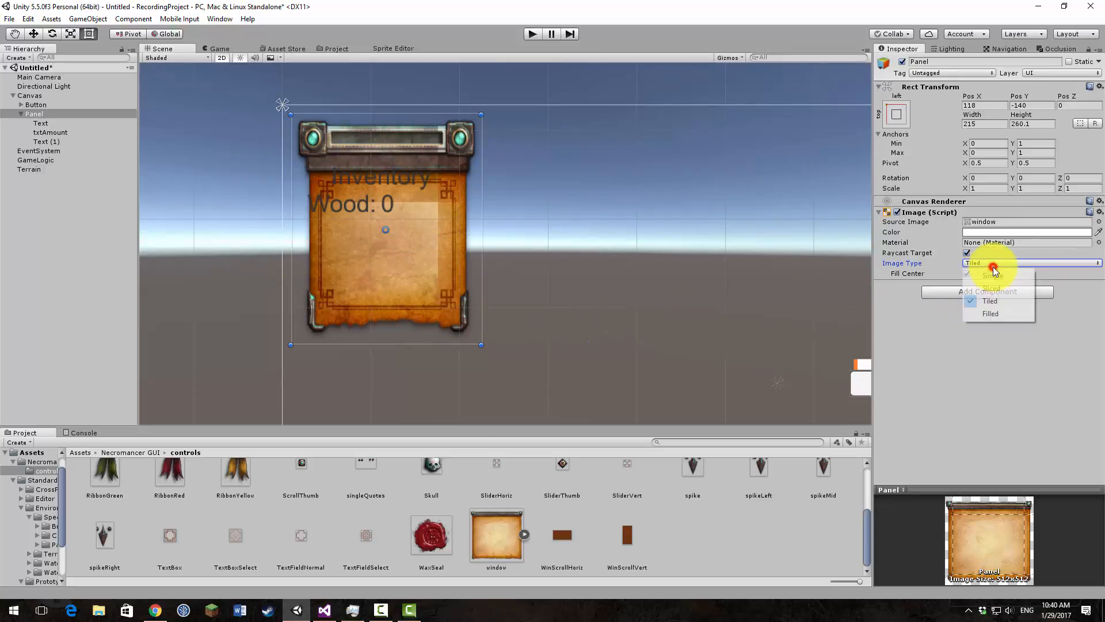
click(1007, 311)
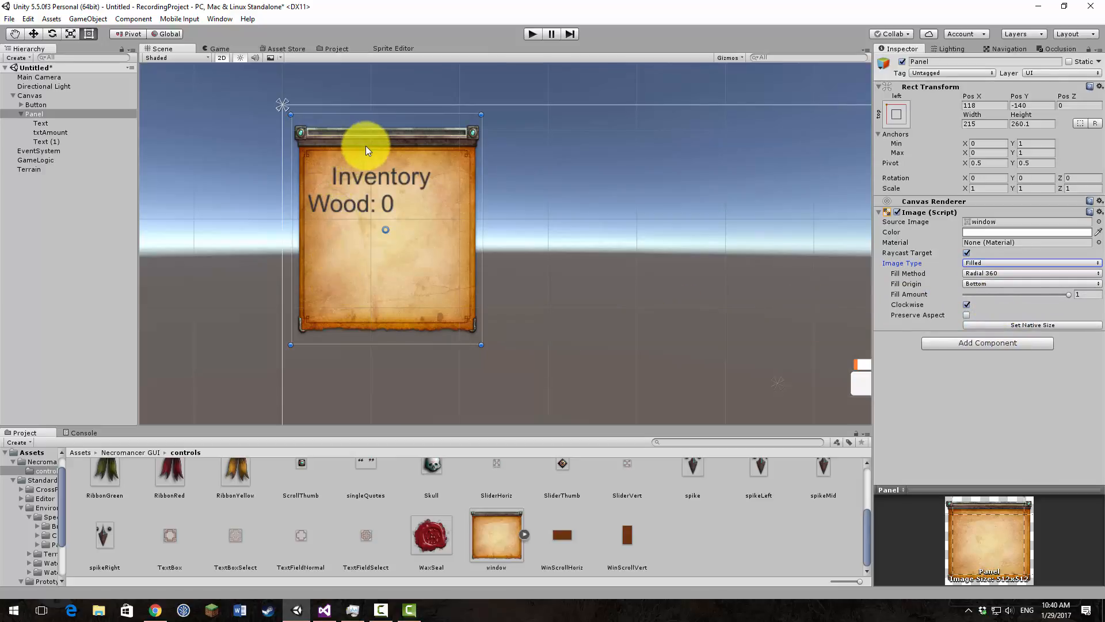
Step: Compare the Panel's Simple and Filled image types, testing the fill amount and returning it to 1, and settle on Simple
click(996, 264)
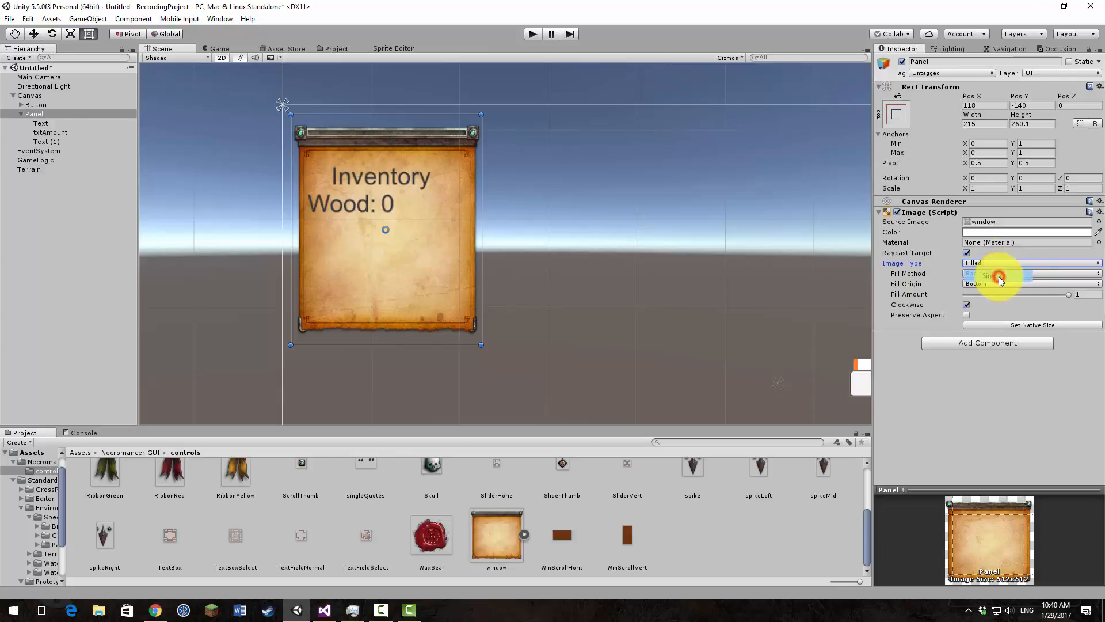
click(995, 275)
click(999, 264)
click(990, 313)
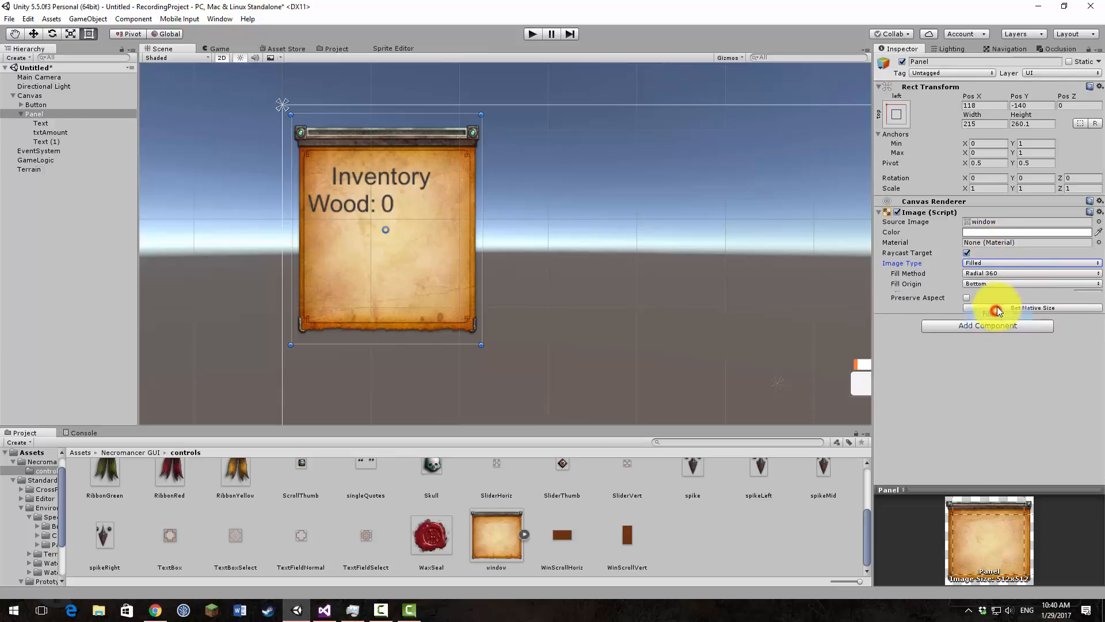
mouse_move(1072, 298)
mouse_down()
mouse_move(1016, 296)
mouse_move(959, 312)
mouse_move(1078, 296)
mouse_up()
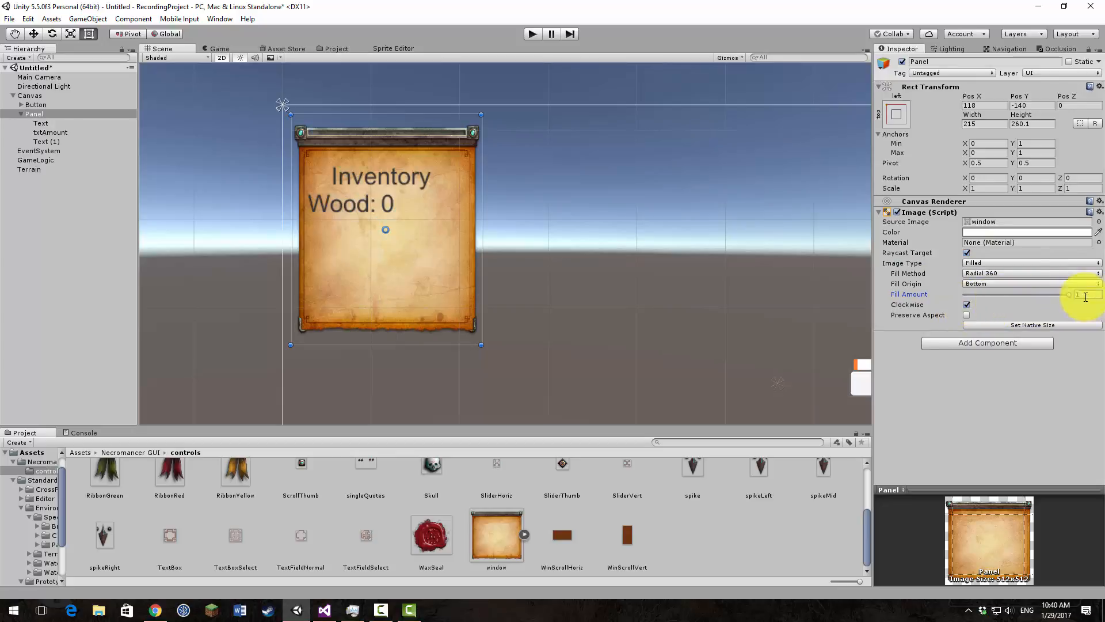
click(1019, 261)
click(1019, 276)
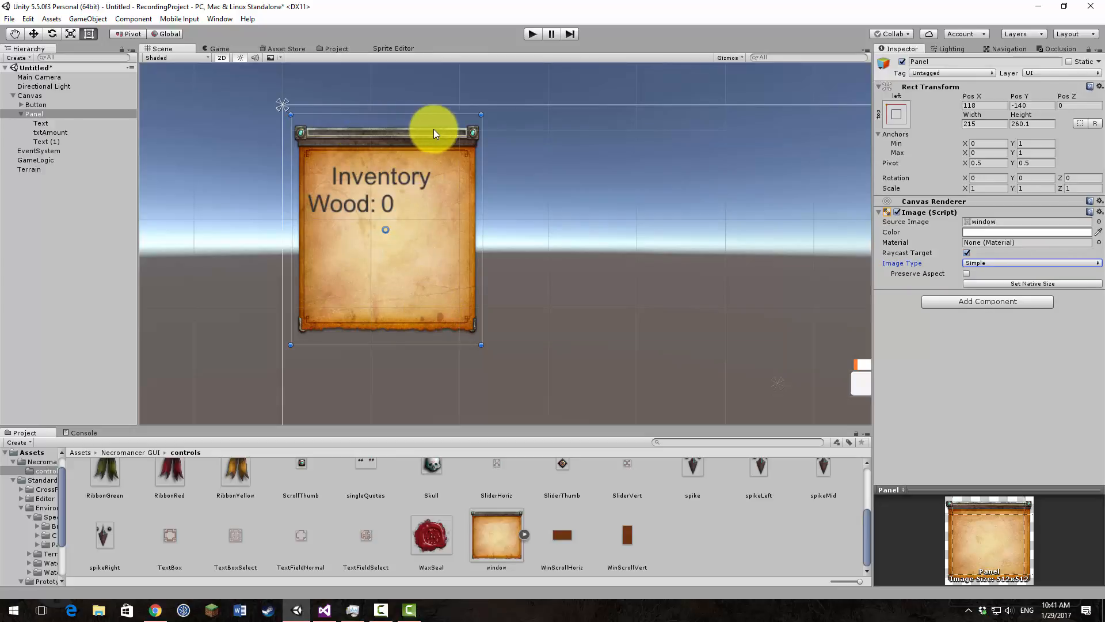
Step: Move the Inventory title up to about Y 75, and the Wood label with its amount down to about Y -131
click(363, 179)
drag(403, 172, 405, 161)
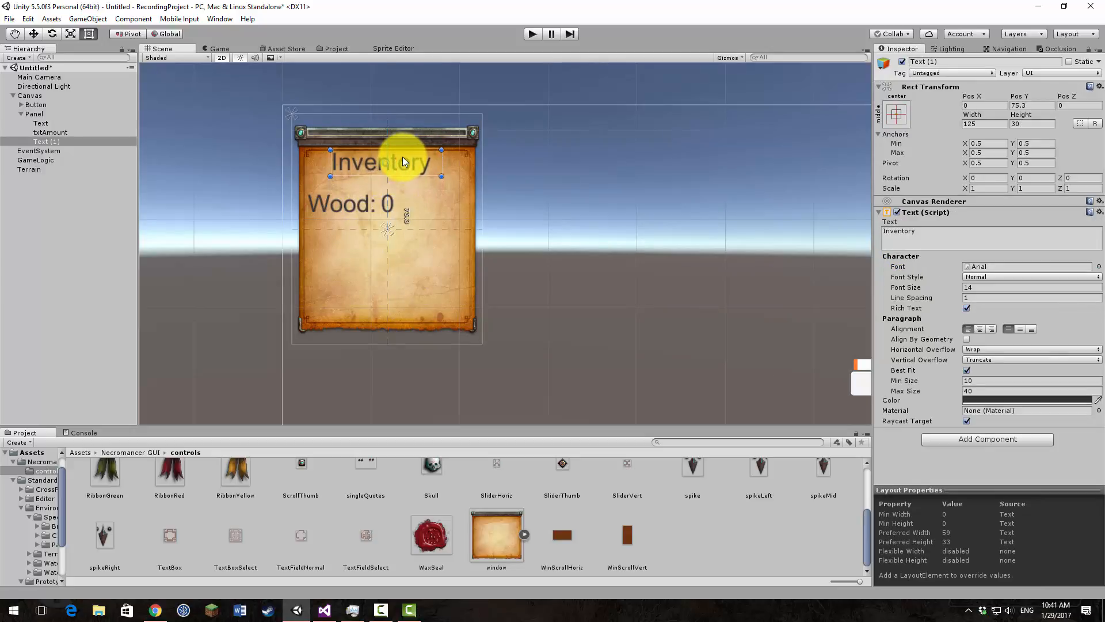
click(324, 202)
shift+click(386, 206)
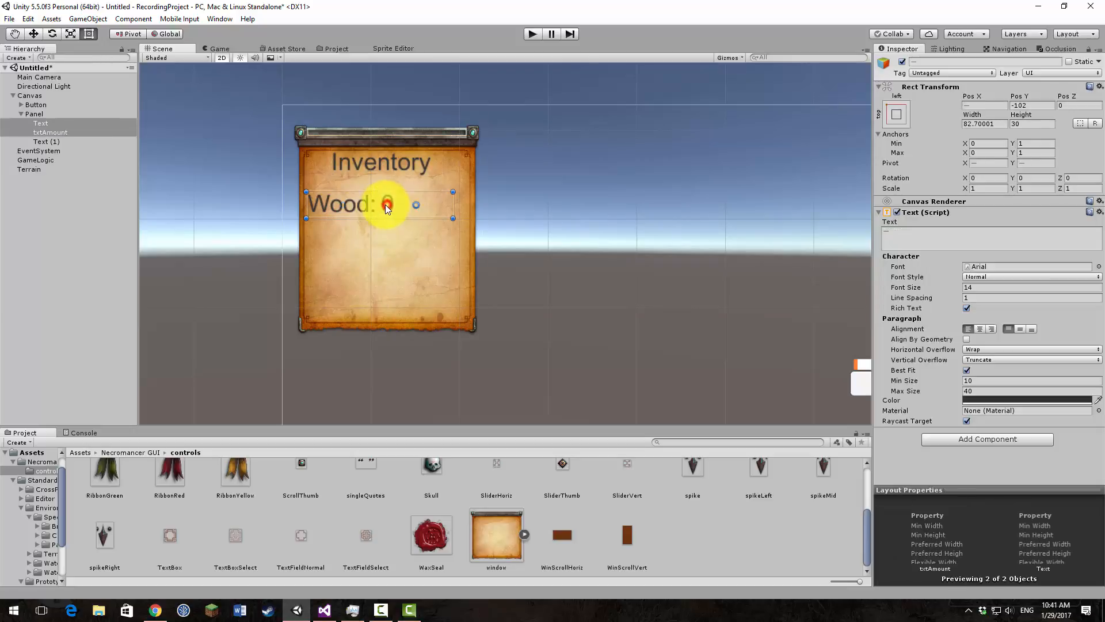
drag(357, 203, 360, 233)
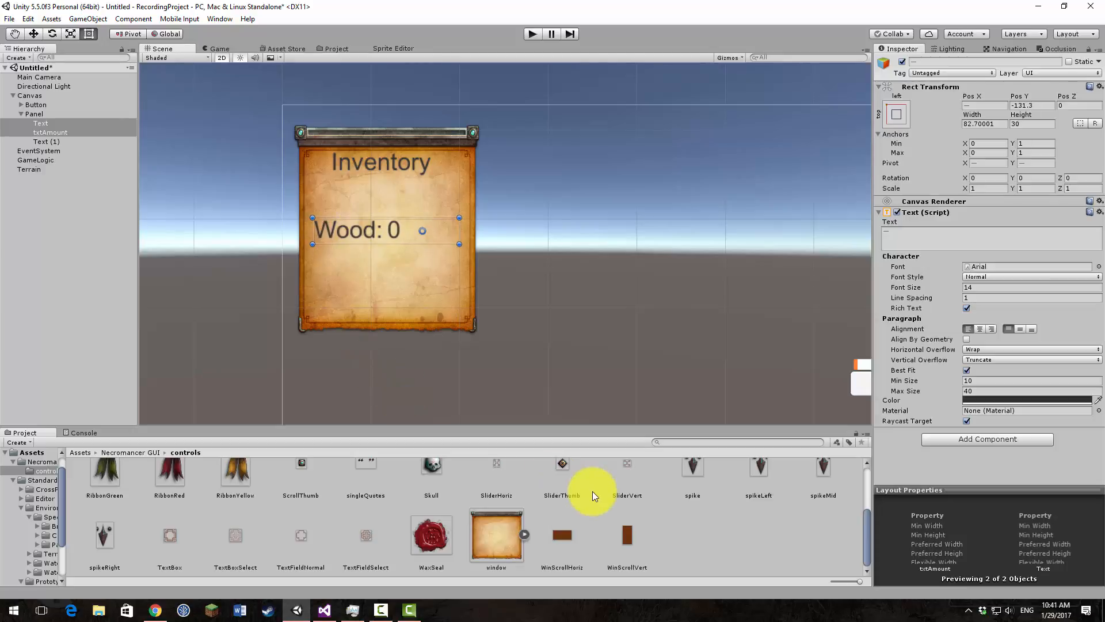
Step: Browse the Necromancer GUI control textures and inspect spikeLeft, spike and Label as possible decorations
scroll(592, 492, up, 2)
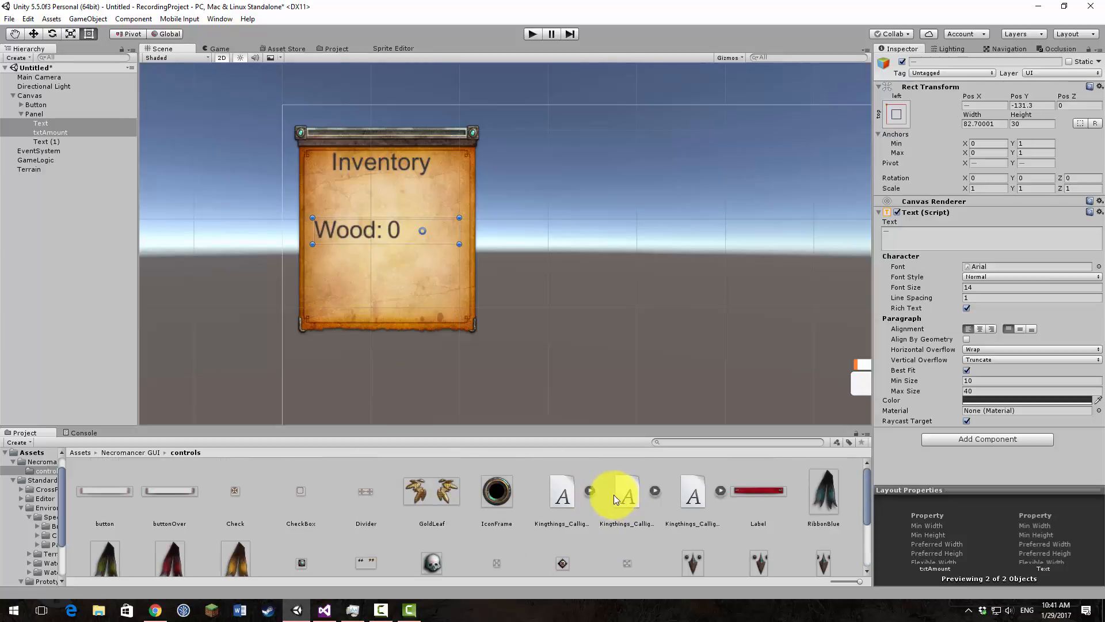
scroll(611, 496, down, 3)
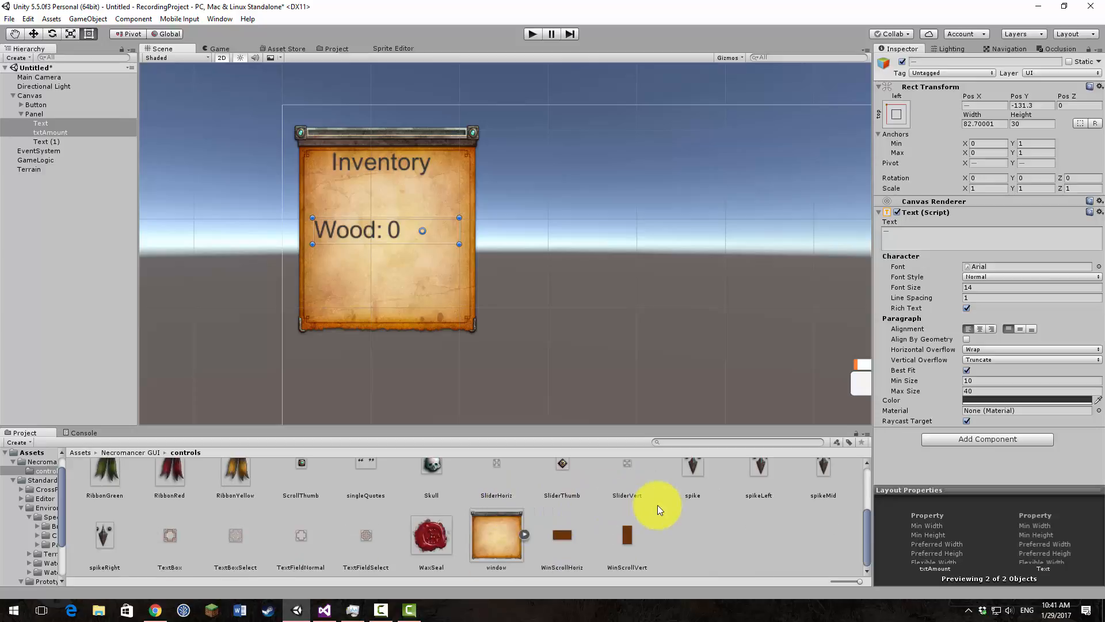
scroll(718, 522, up, 2)
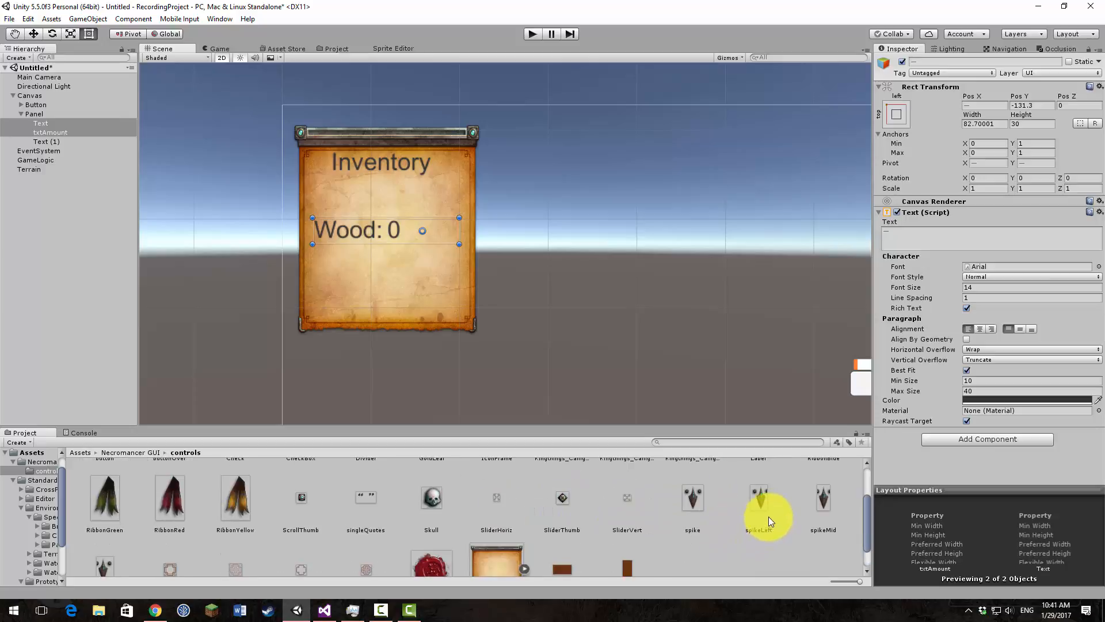
click(758, 502)
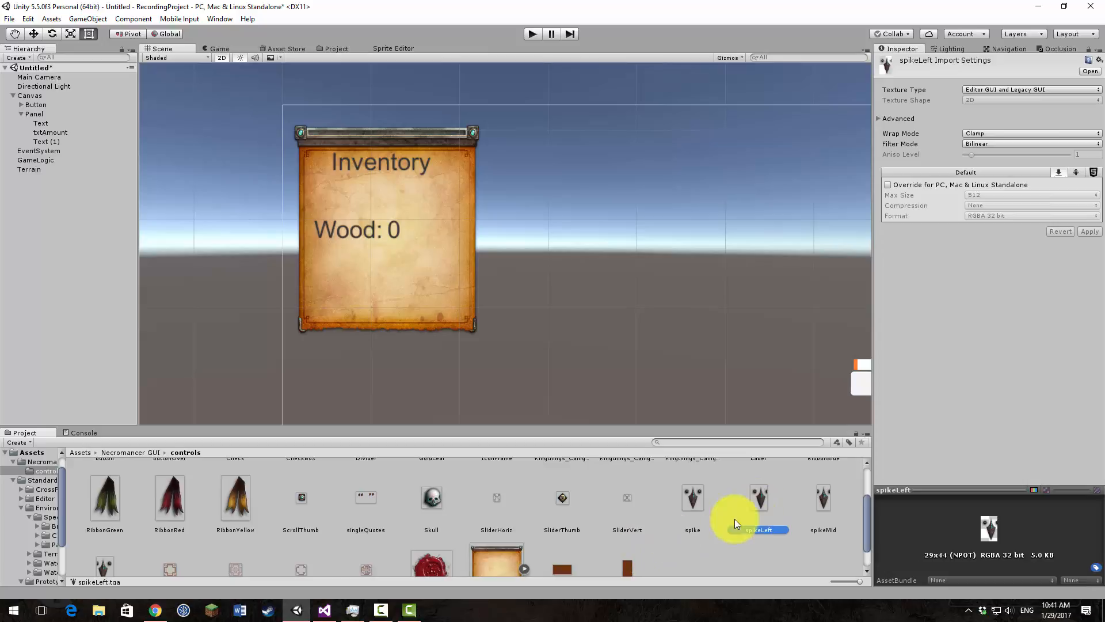
click(695, 503)
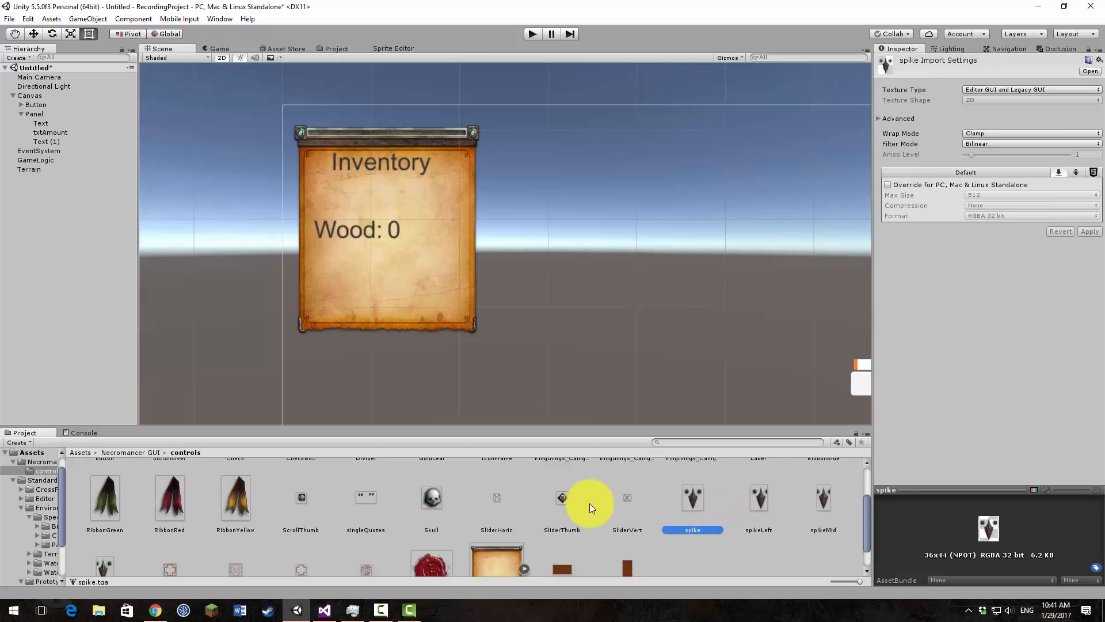
scroll(589, 503, down, 2)
scroll(467, 489, up, 3)
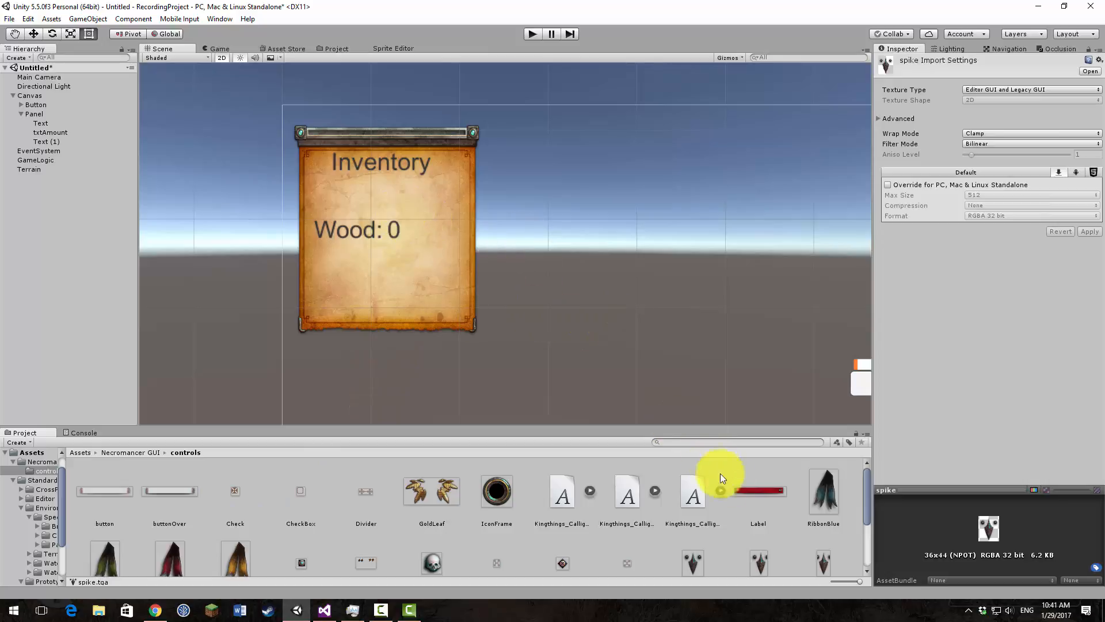
click(761, 489)
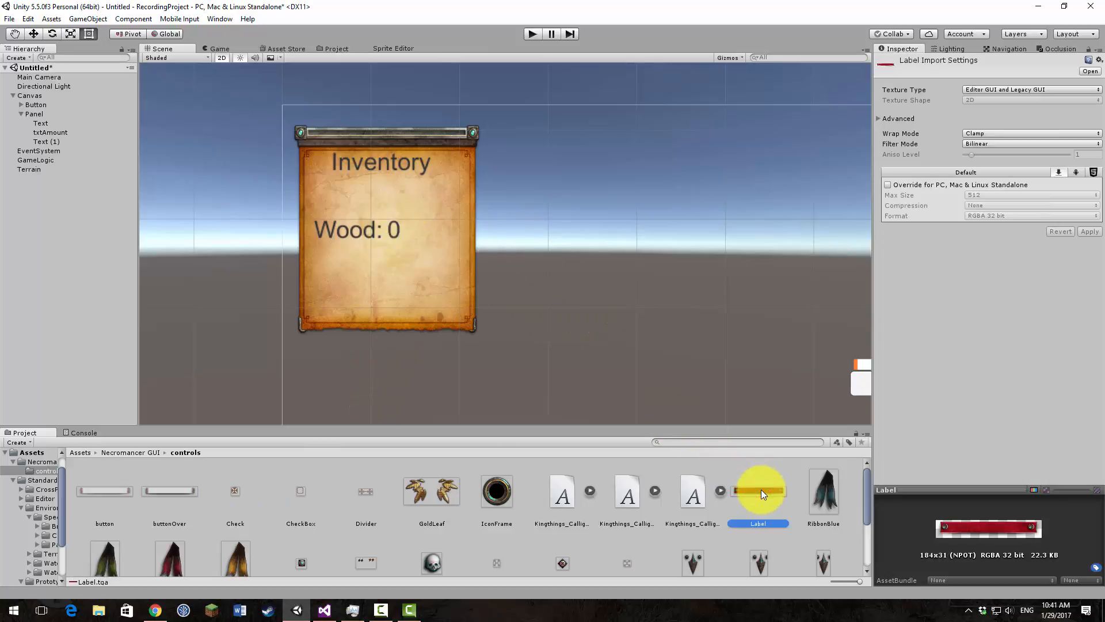
mouse_move(761, 489)
mouse_down()
mouse_move(696, 412)
mouse_move(425, 230)
mouse_move(595, 402)
mouse_move(759, 496)
mouse_up()
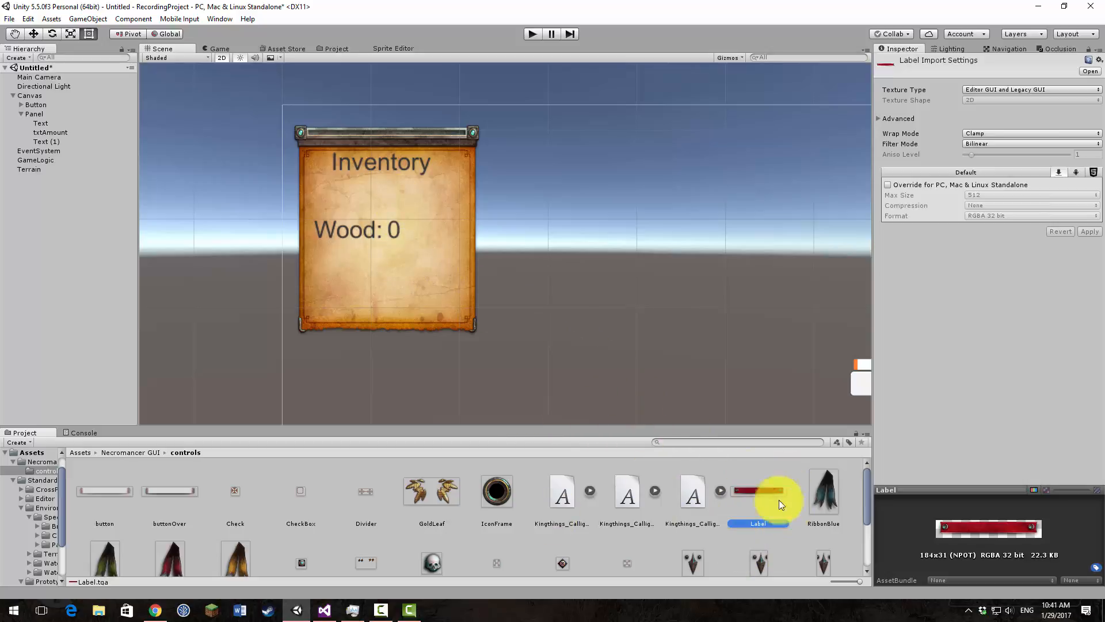
Step: Convert the Necromancer GUI button texture to the Sprite (2D and UI) texture type and apply the import settings
middle_drag(721, 351, 622, 419)
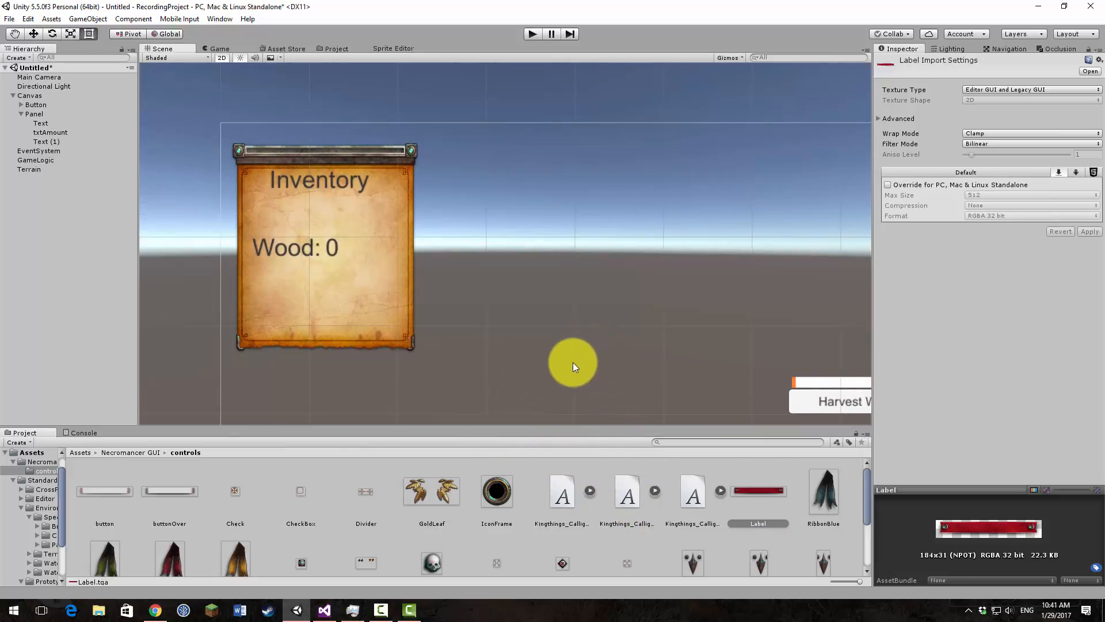
middle_drag(628, 320, 395, 254)
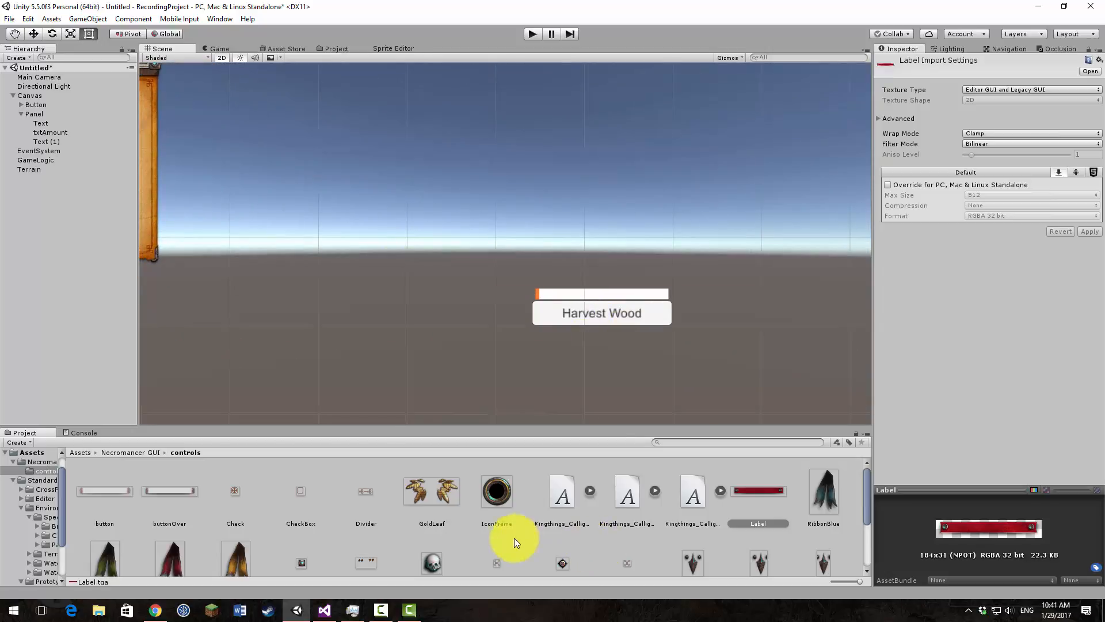
click(98, 495)
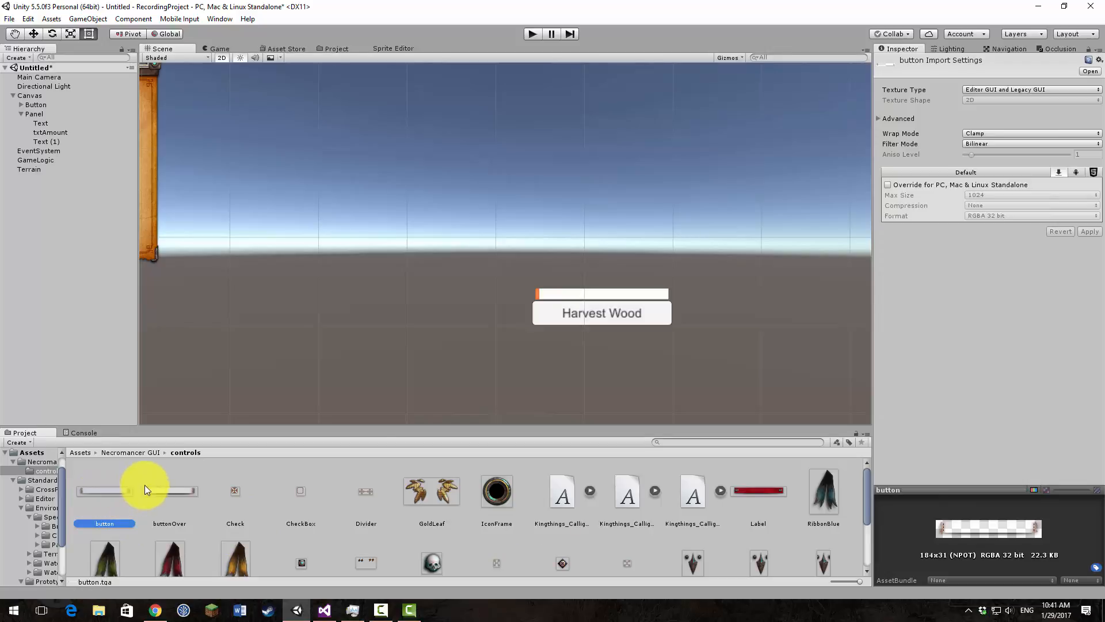
click(1012, 92)
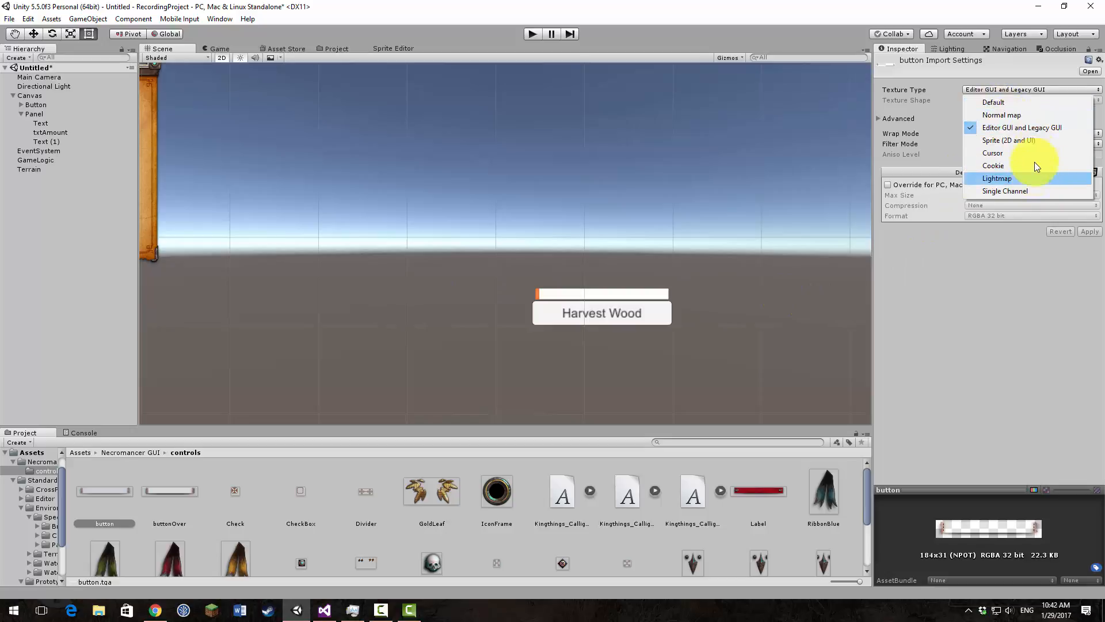
click(1031, 141)
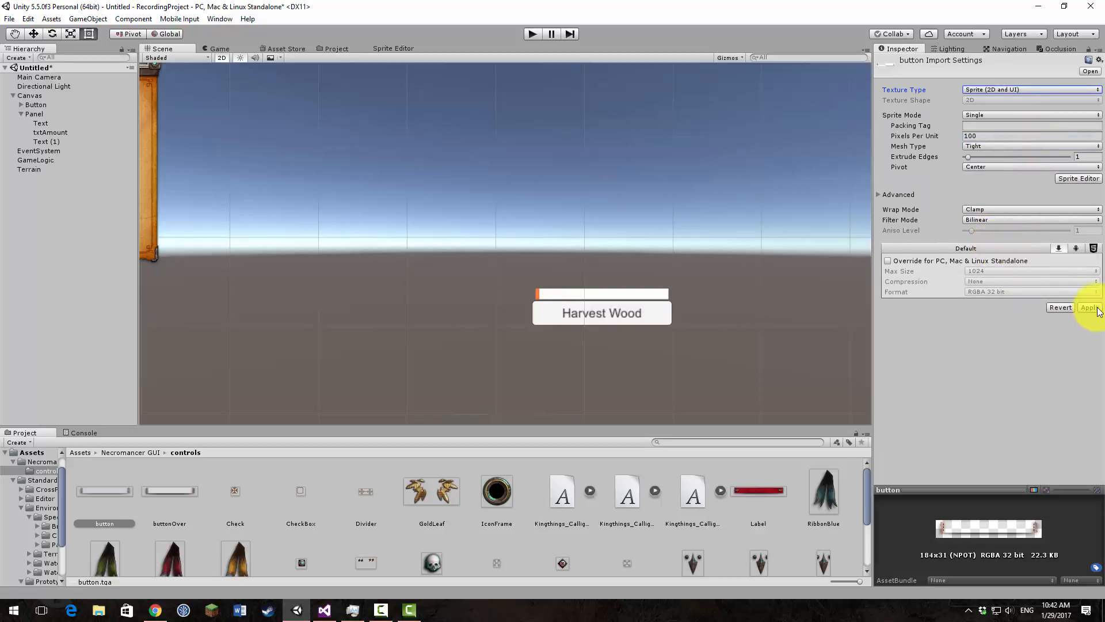
click(1090, 308)
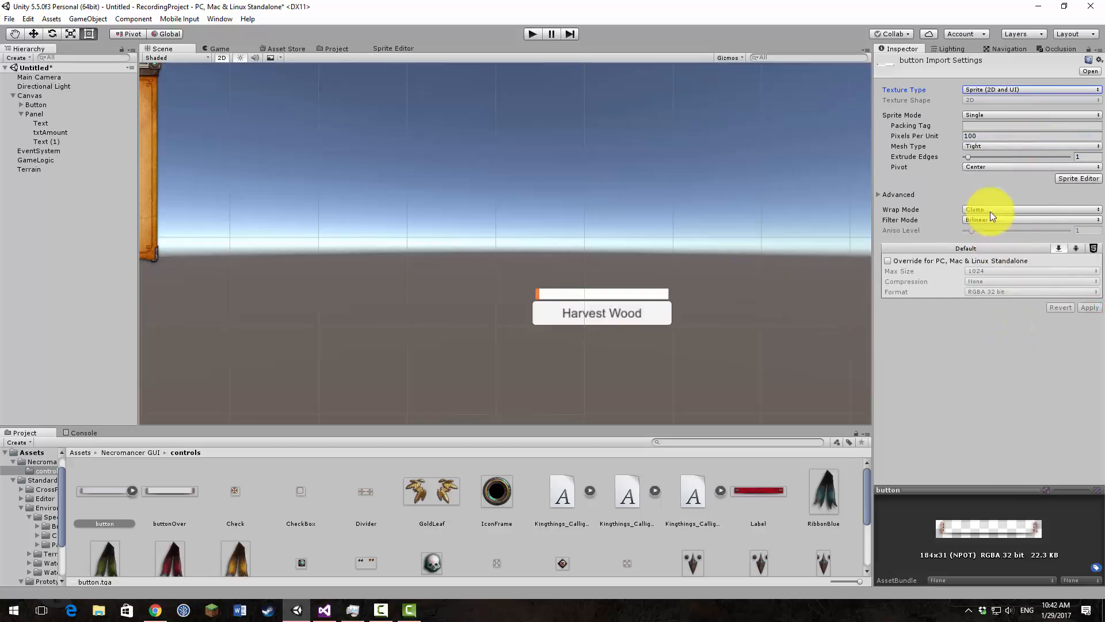
Step: Assign the button sprite as the Harvest Wood button's source image and check its look in the Game view
click(661, 314)
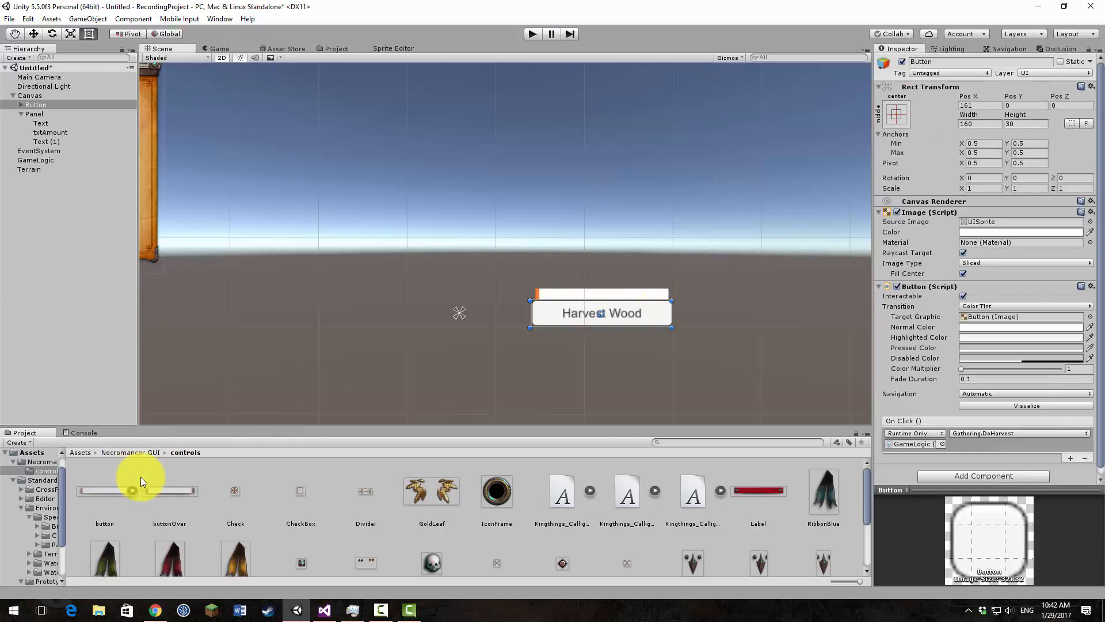
drag(109, 489, 1002, 229)
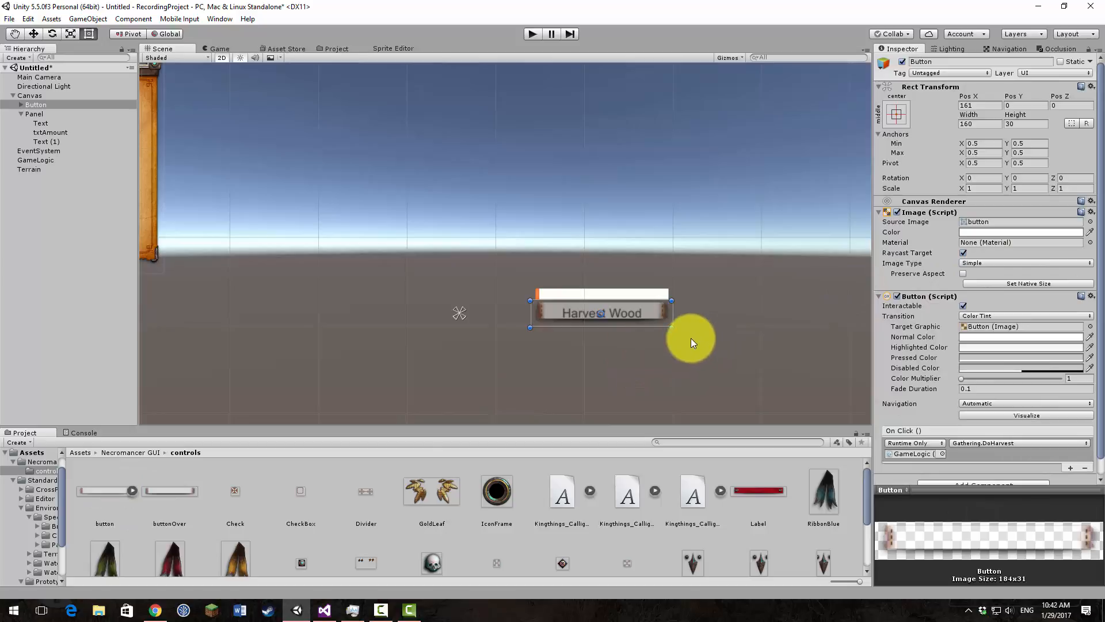
scroll(685, 345, up, 6)
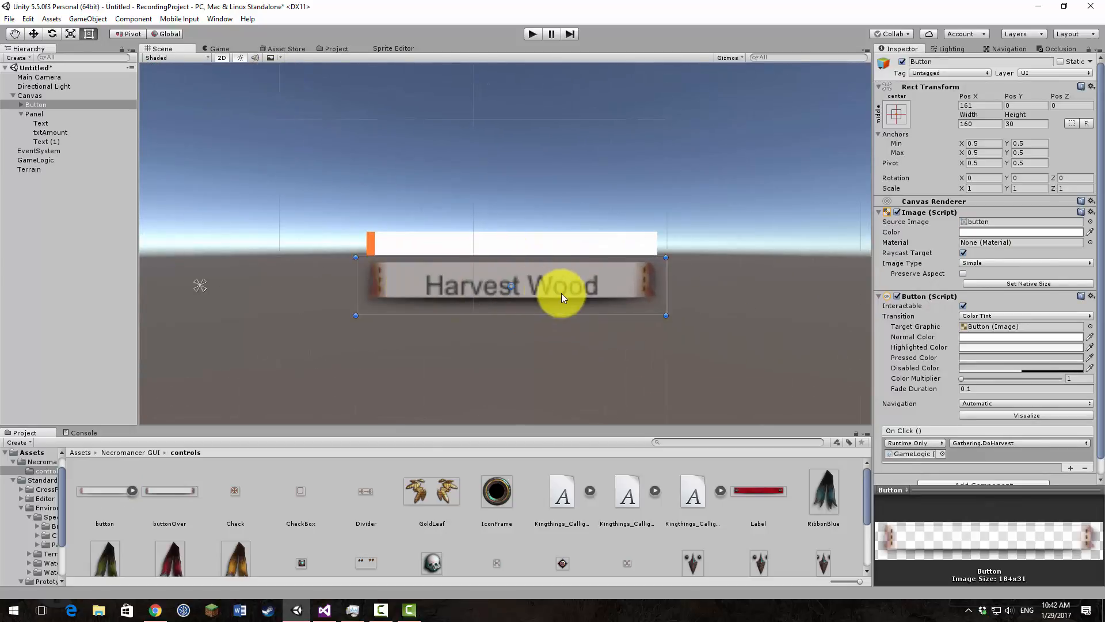
click(220, 49)
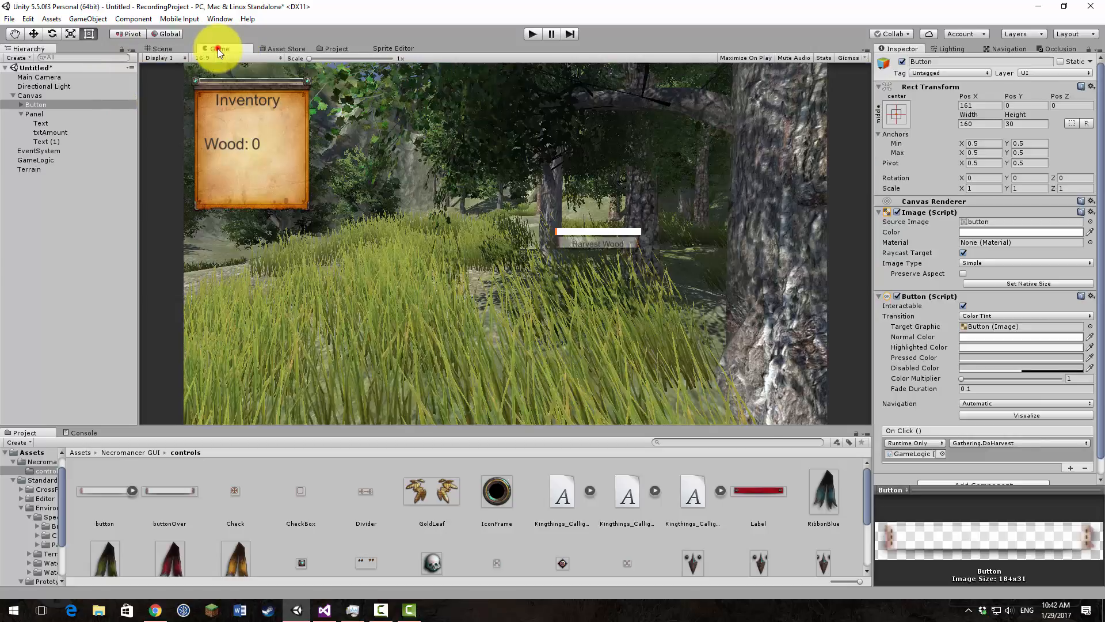
click(168, 50)
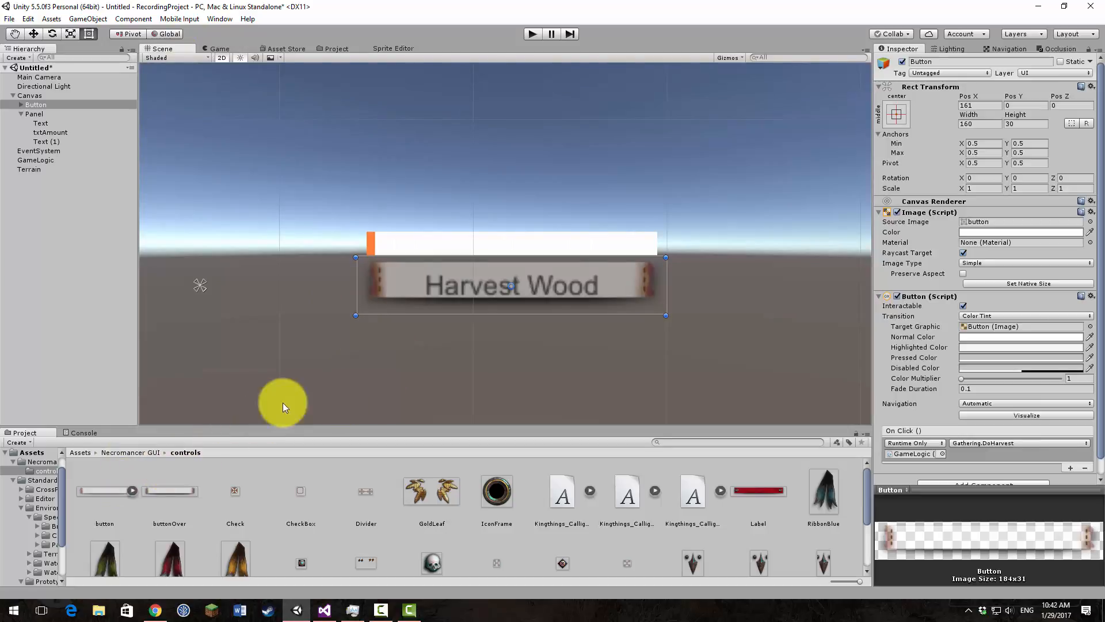
Step: Tint the Harvest Wood button's image yellow (FDFF69) and check the color in the Game view
click(971, 232)
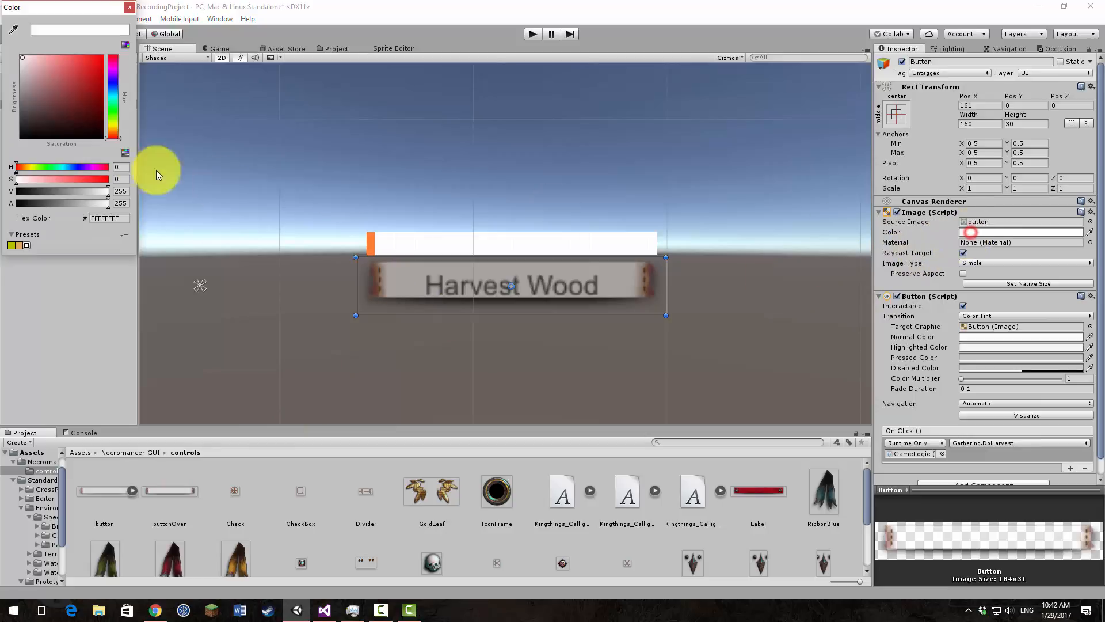
click(111, 127)
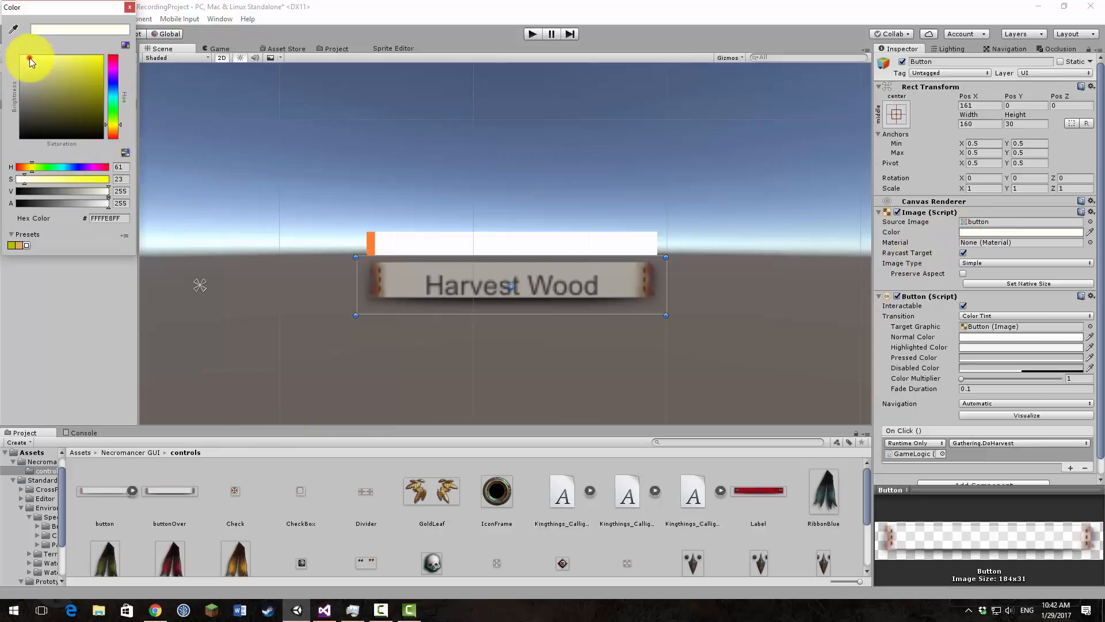
mouse_move(29, 58)
mouse_down()
mouse_move(42, 65)
mouse_move(44, 54)
mouse_move(71, 54)
mouse_up()
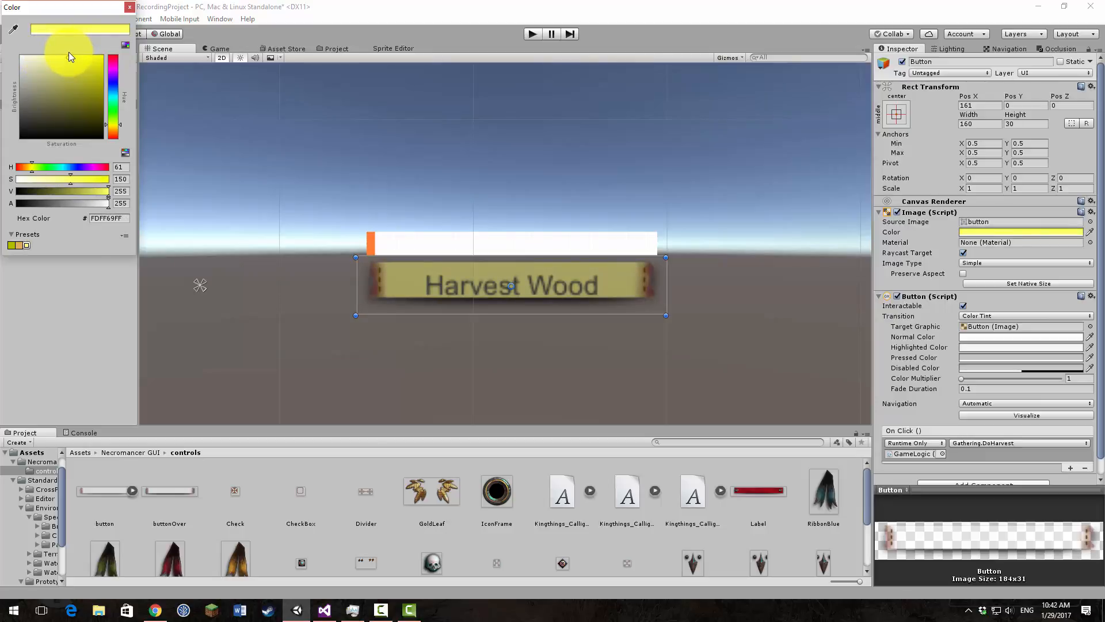
click(226, 50)
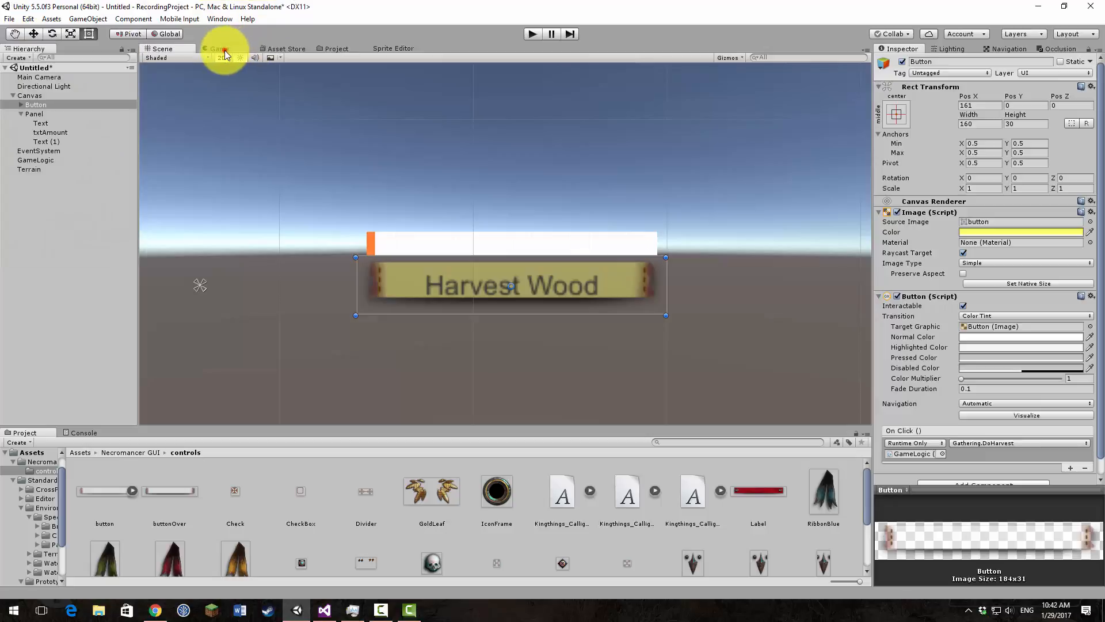
click(218, 50)
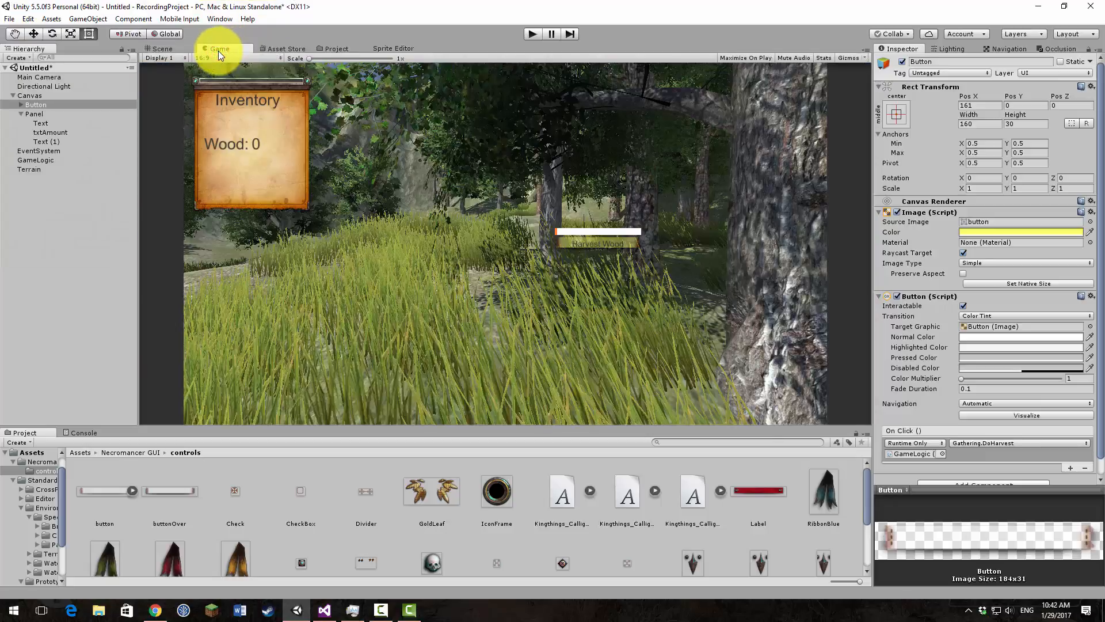
click(161, 49)
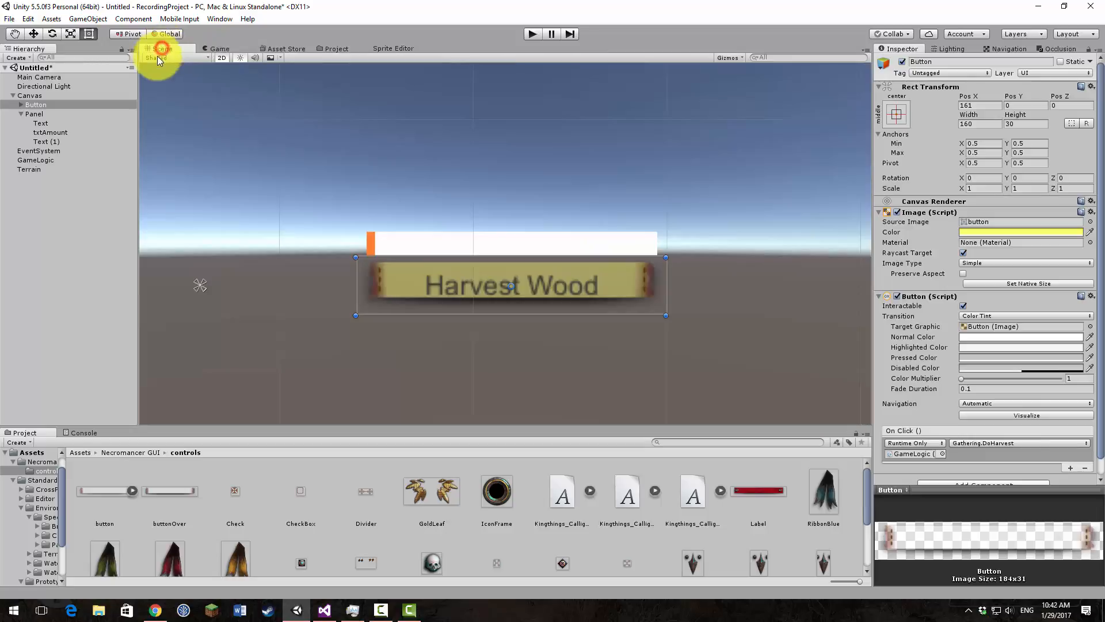
Step: Raise the Harvest Wood button's text by setting Top to about -6.23, and make the text color black
click(21, 105)
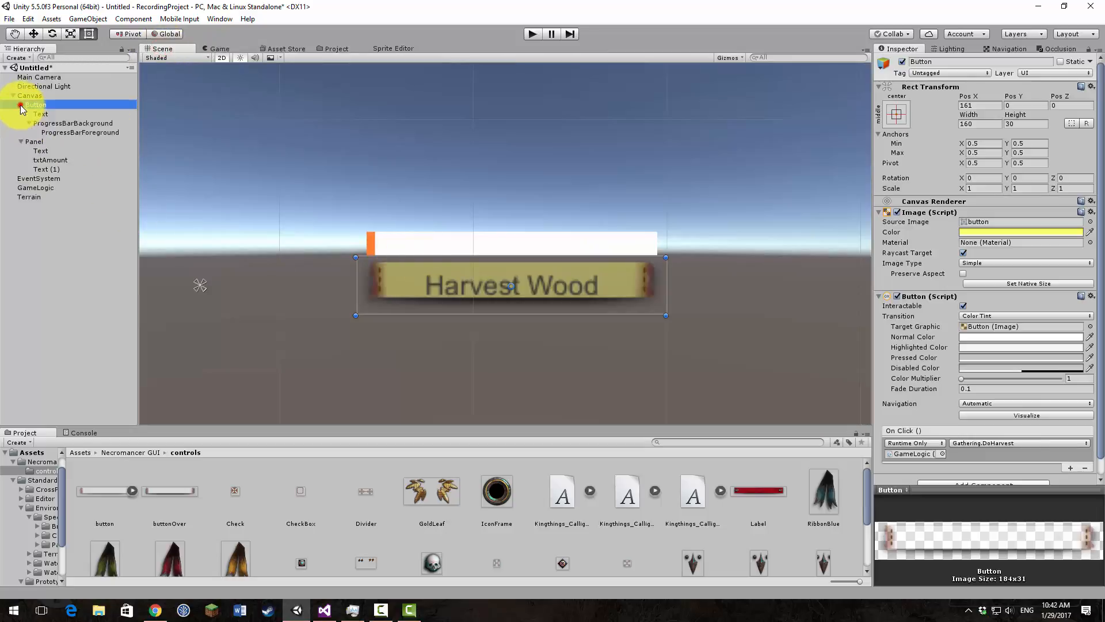
click(36, 113)
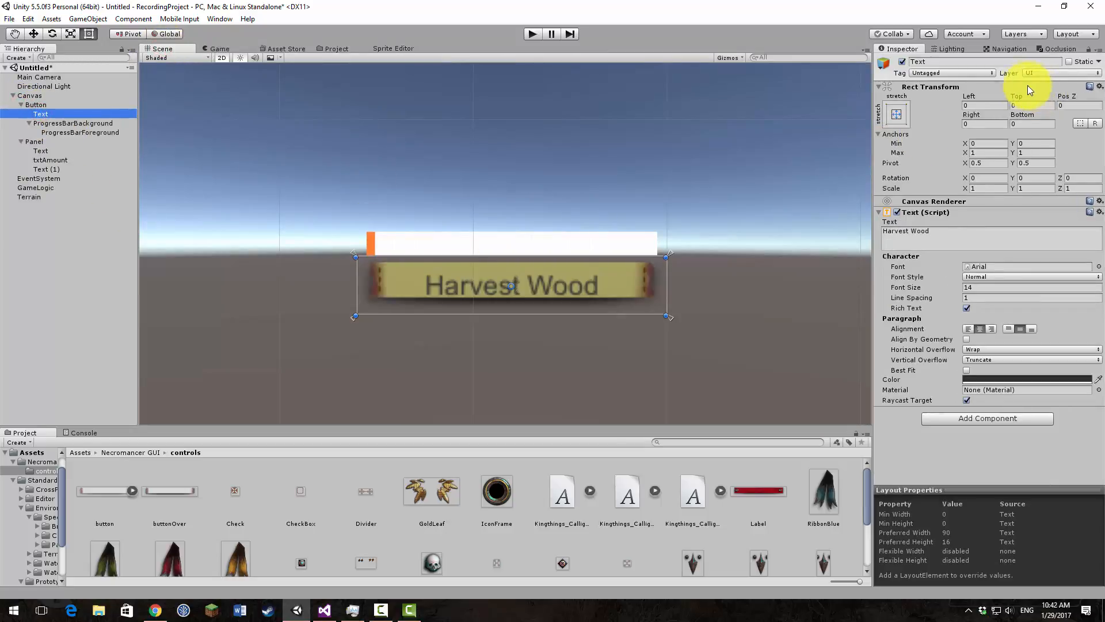
drag(1022, 96, 907, 109)
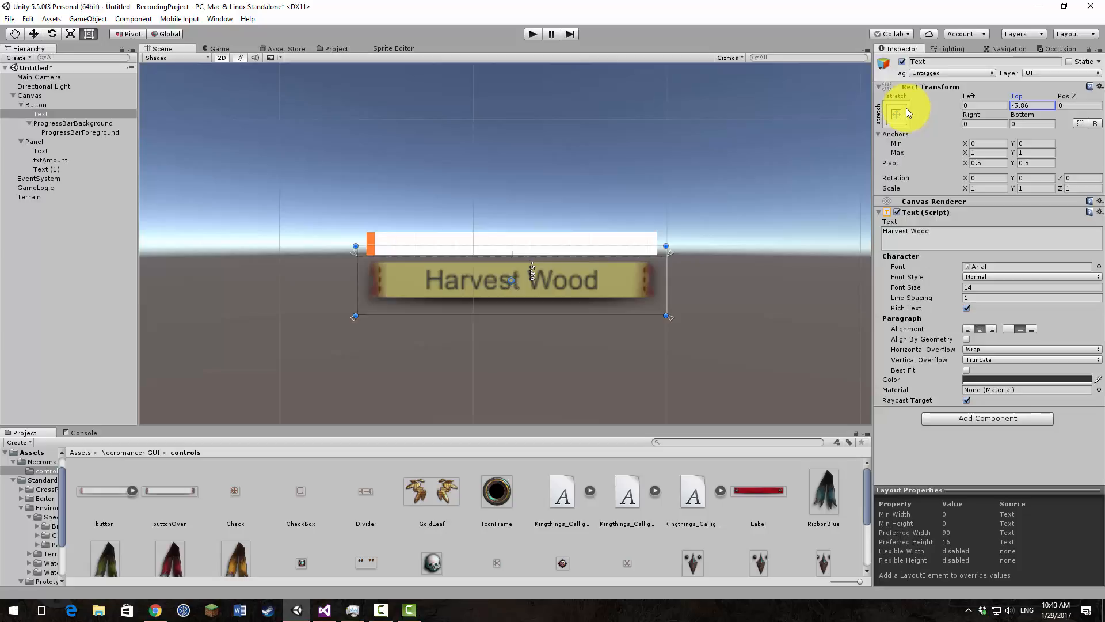
mouse_move(906, 109)
mouse_down()
mouse_move(893, 108)
mouse_move(903, 112)
mouse_up()
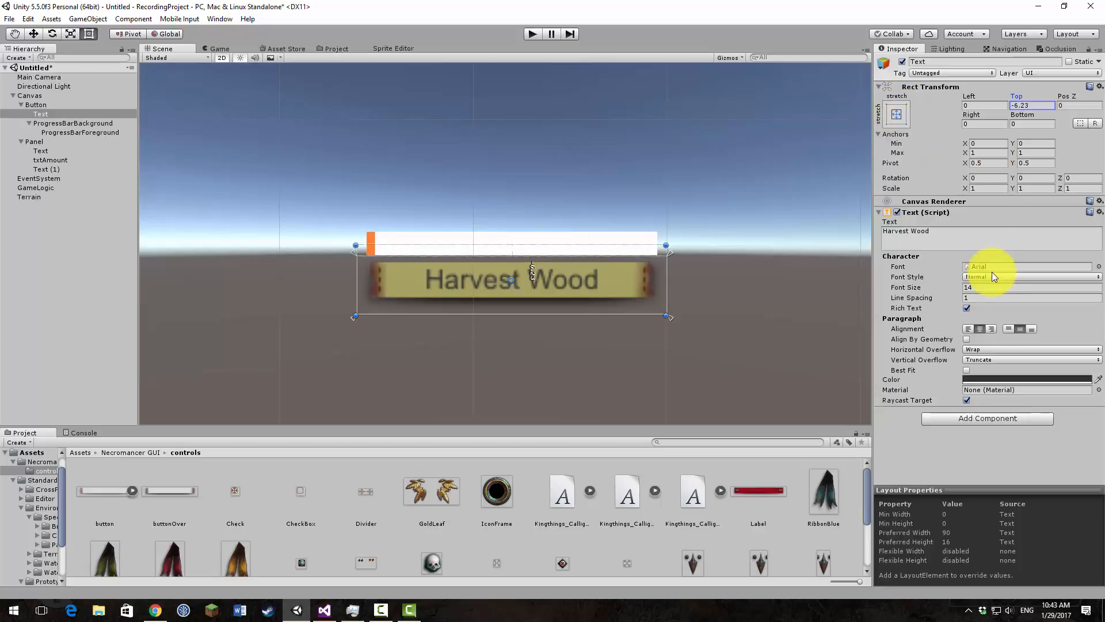
click(1000, 380)
click(95, 131)
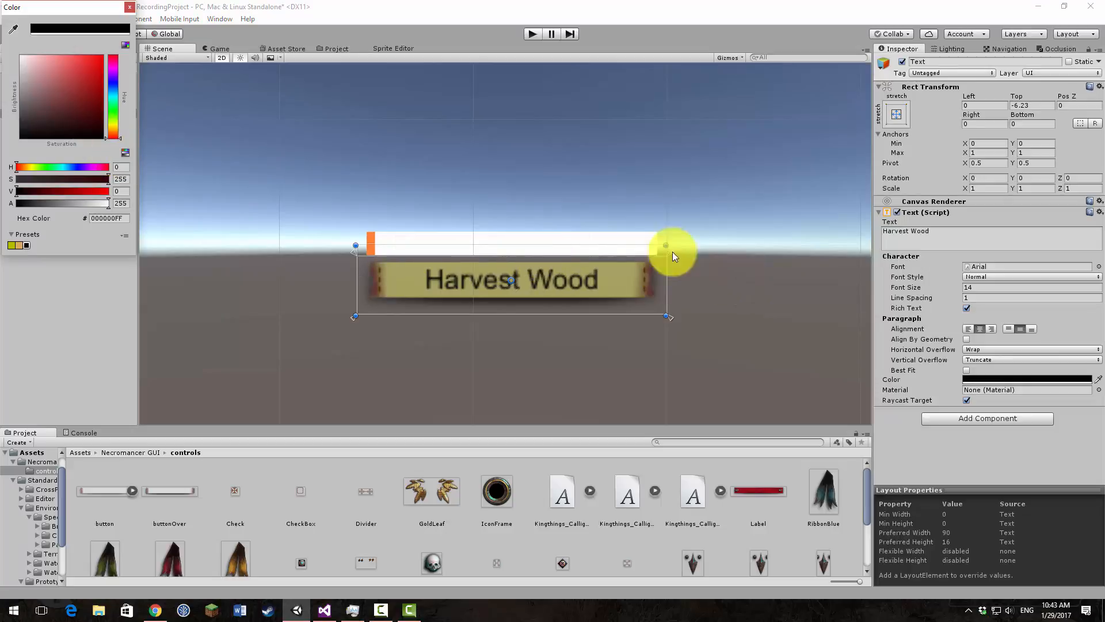
click(131, 8)
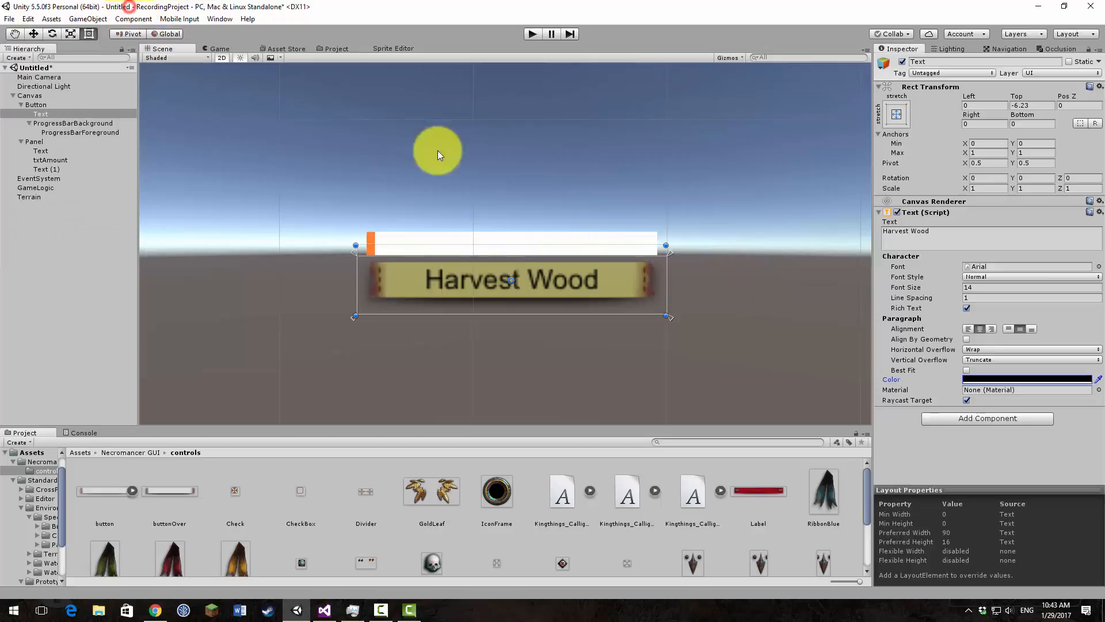
Step: Compare the Kingthings fonts on the Harvest Wood text and settle on Kingthings_Calligraphica
click(1099, 266)
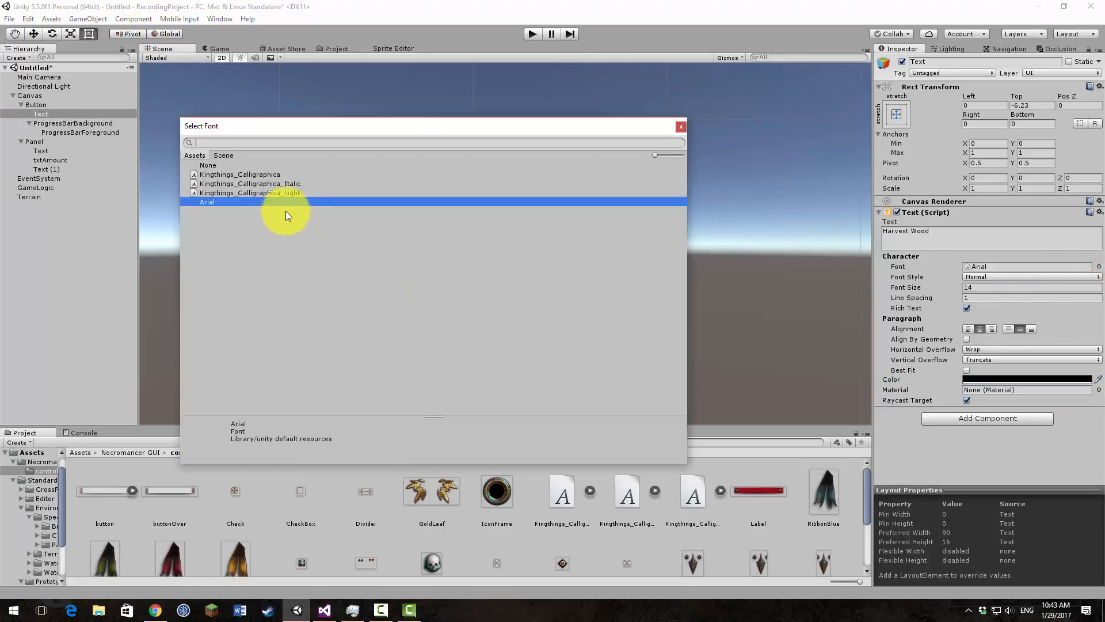
drag(329, 125, 799, 139)
click(716, 198)
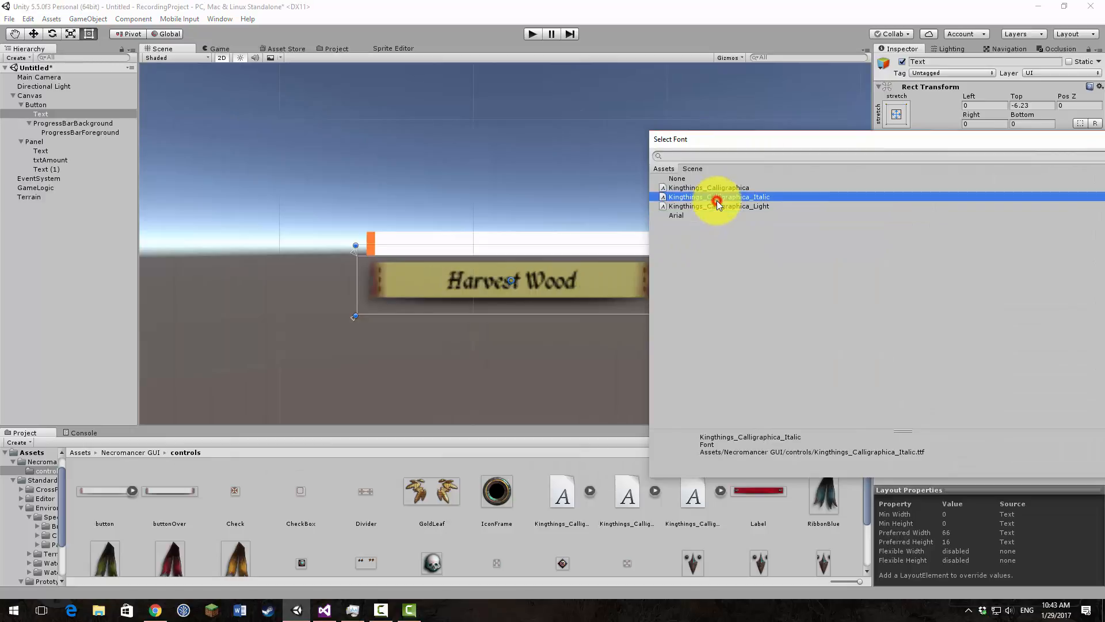
click(720, 207)
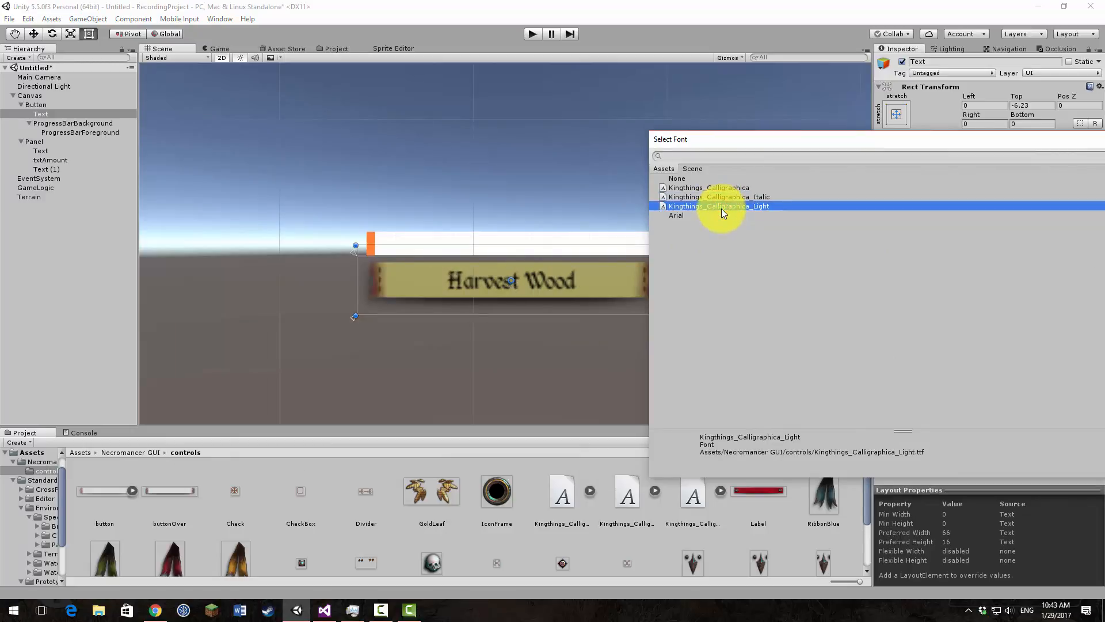
click(711, 187)
double_click(713, 189)
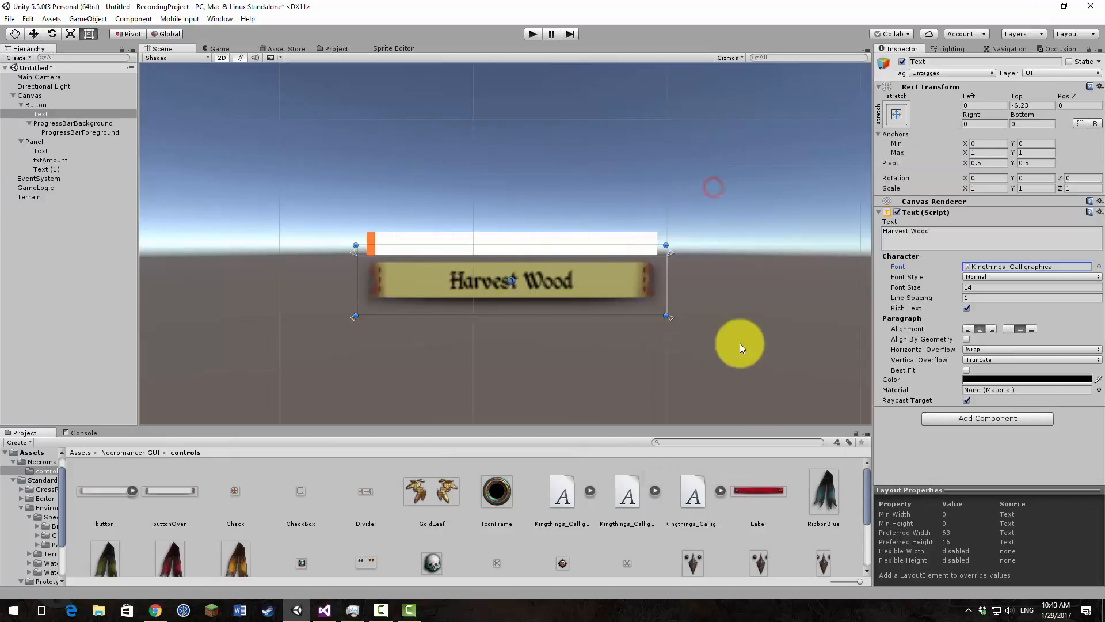
Step: Increase the Harvest Wood text's font size to 21, adjust Top to about -7.09, and check it in the Game view
drag(890, 291, 902, 291)
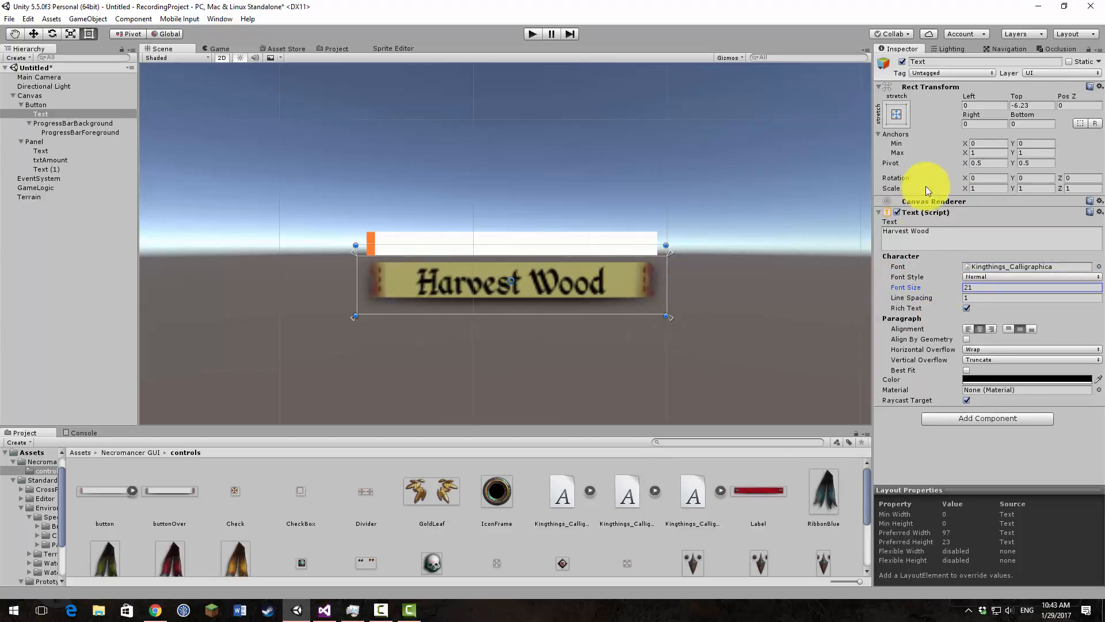
drag(1016, 96, 1006, 98)
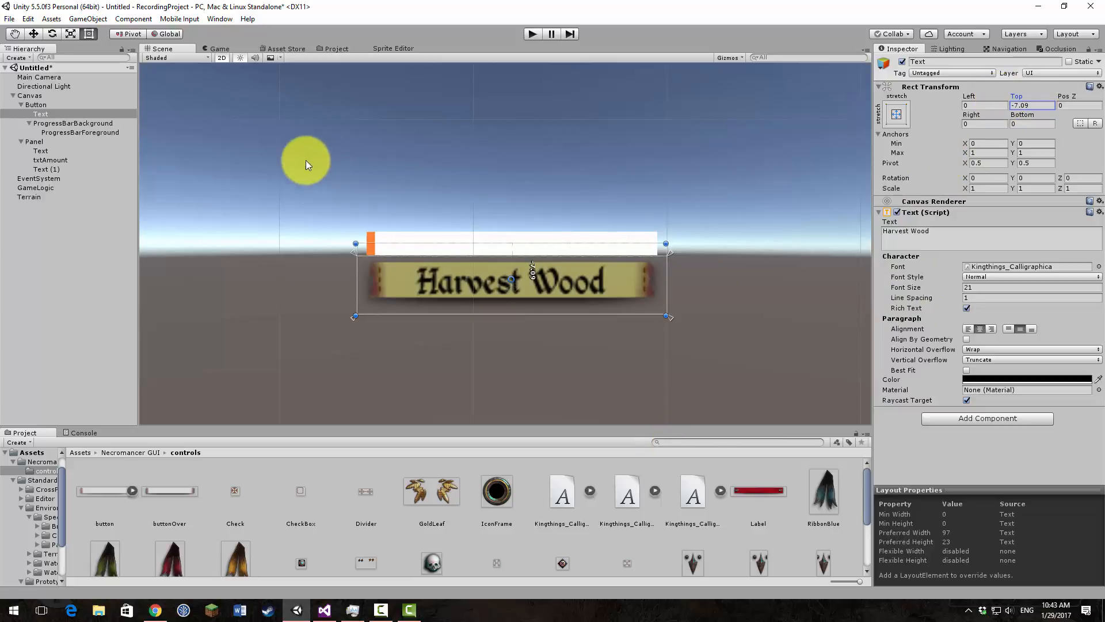
click(221, 50)
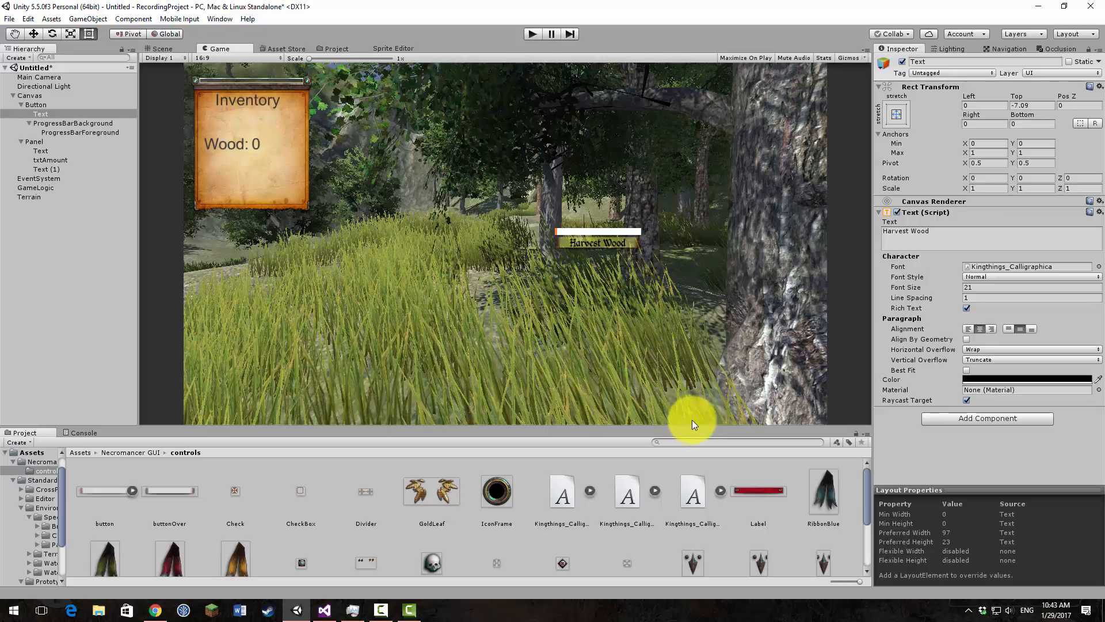
Step: Convert the red Label texture to the Sprite (2D and UI) texture type and apply the import settings
click(755, 491)
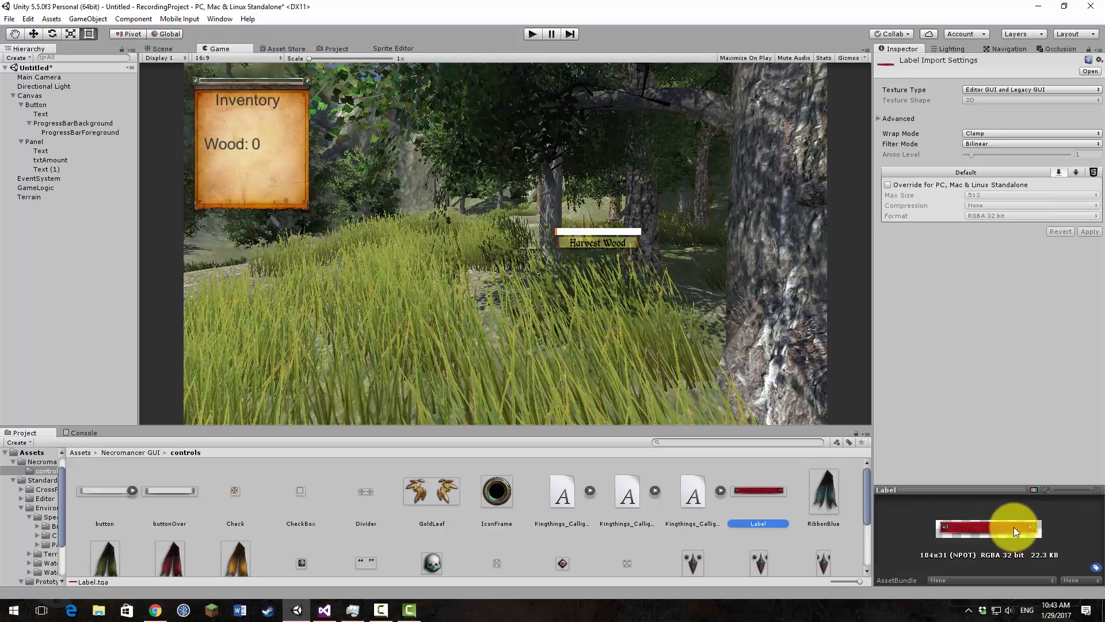
click(1047, 89)
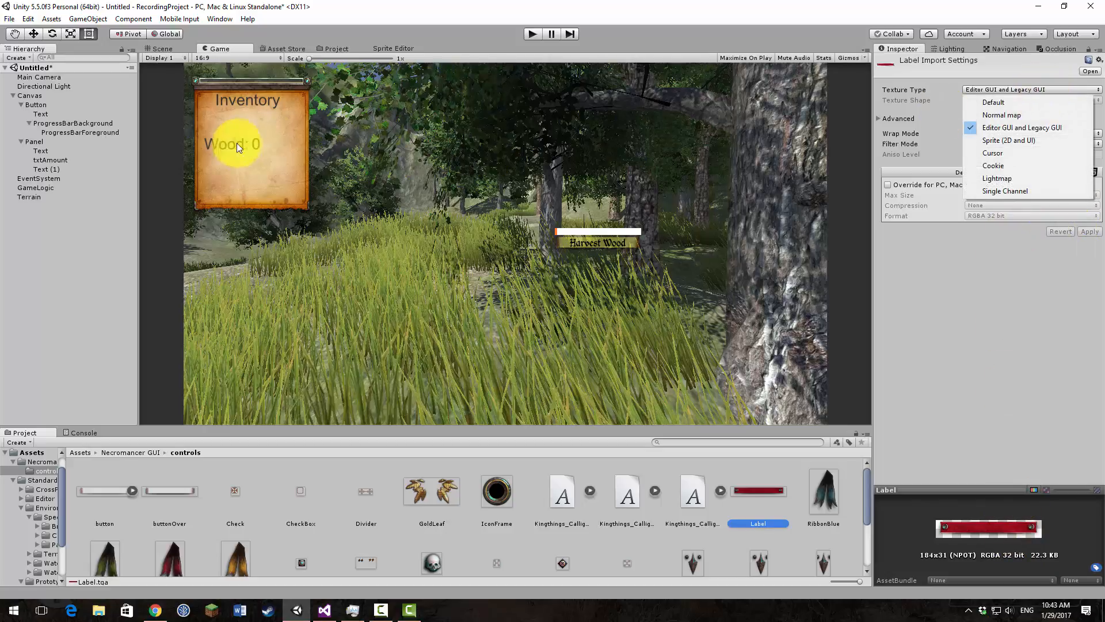
click(1018, 139)
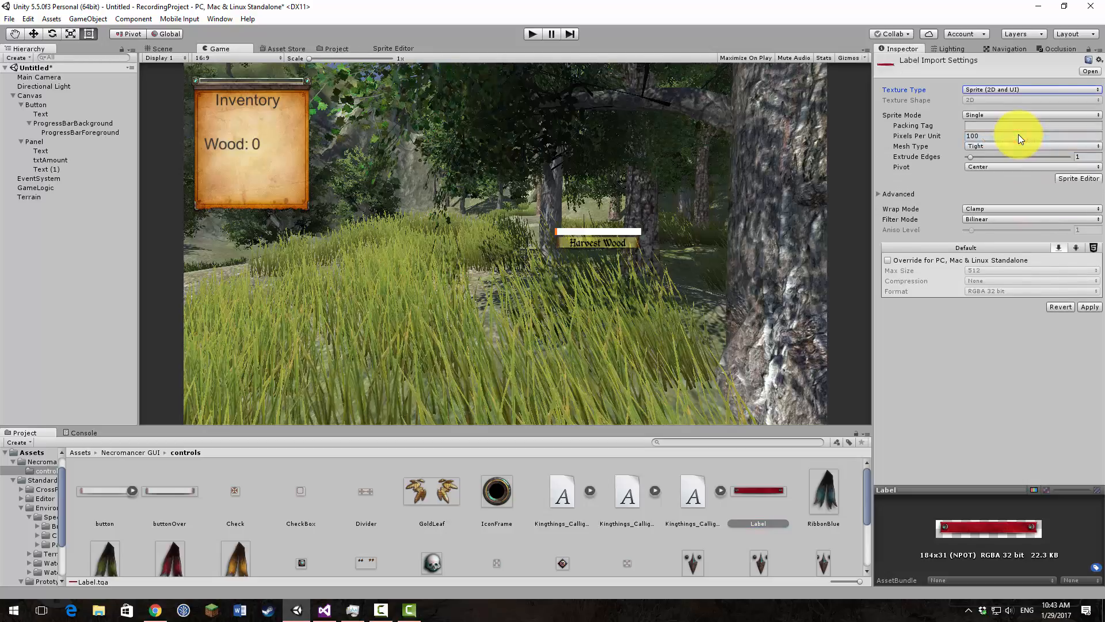
click(1083, 307)
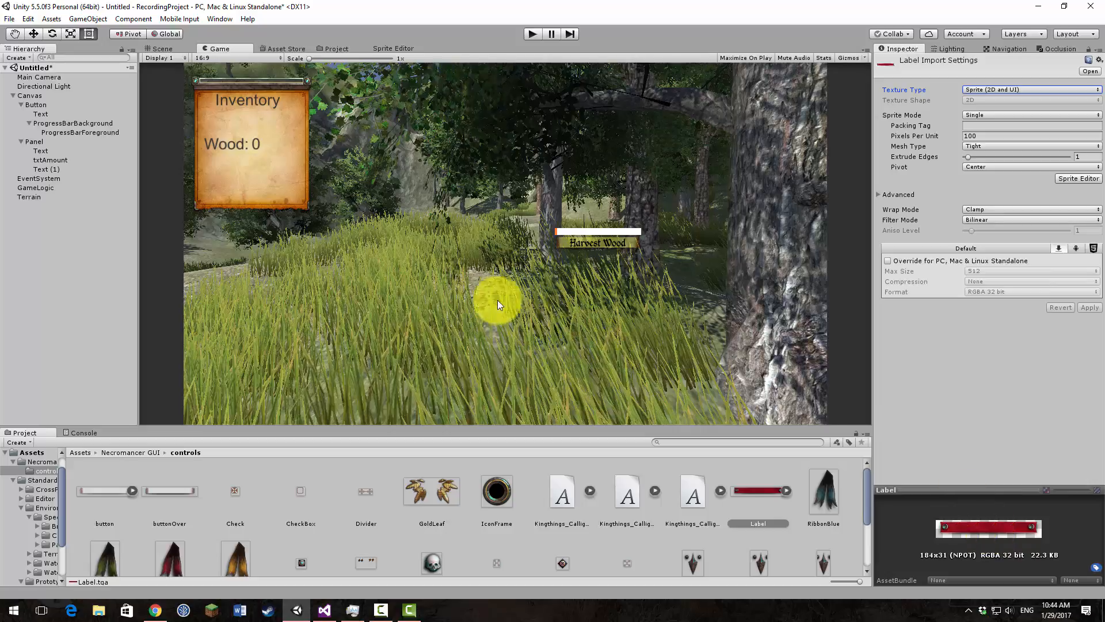
Step: Assign the red Label sprite as the source image of ProgressBarBackground and inspect it up close in the Game view
click(68, 123)
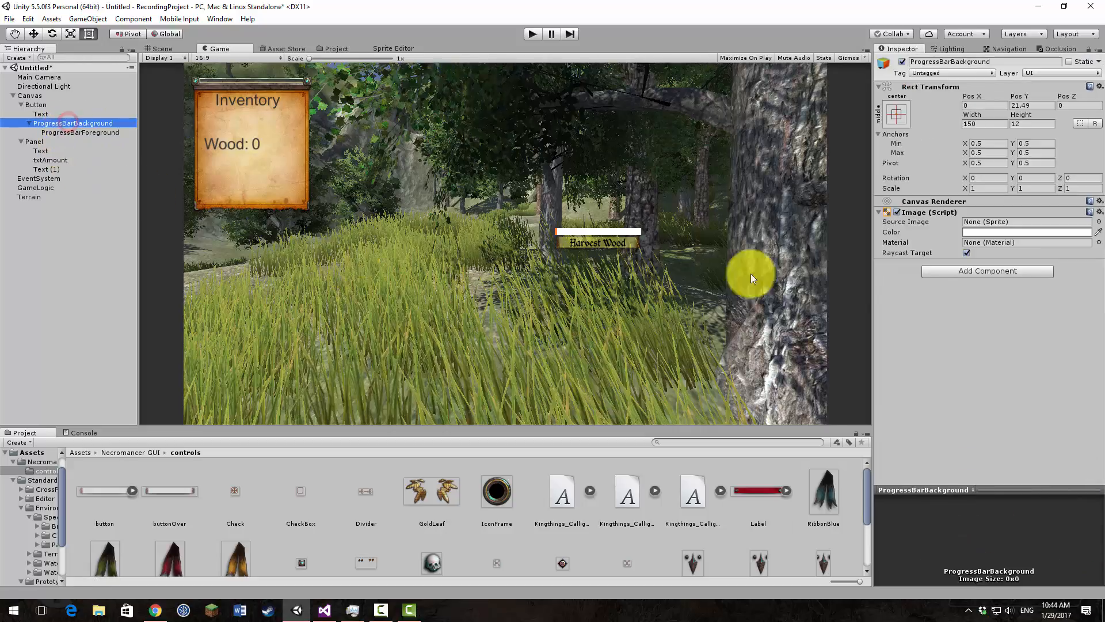
drag(753, 502, 997, 222)
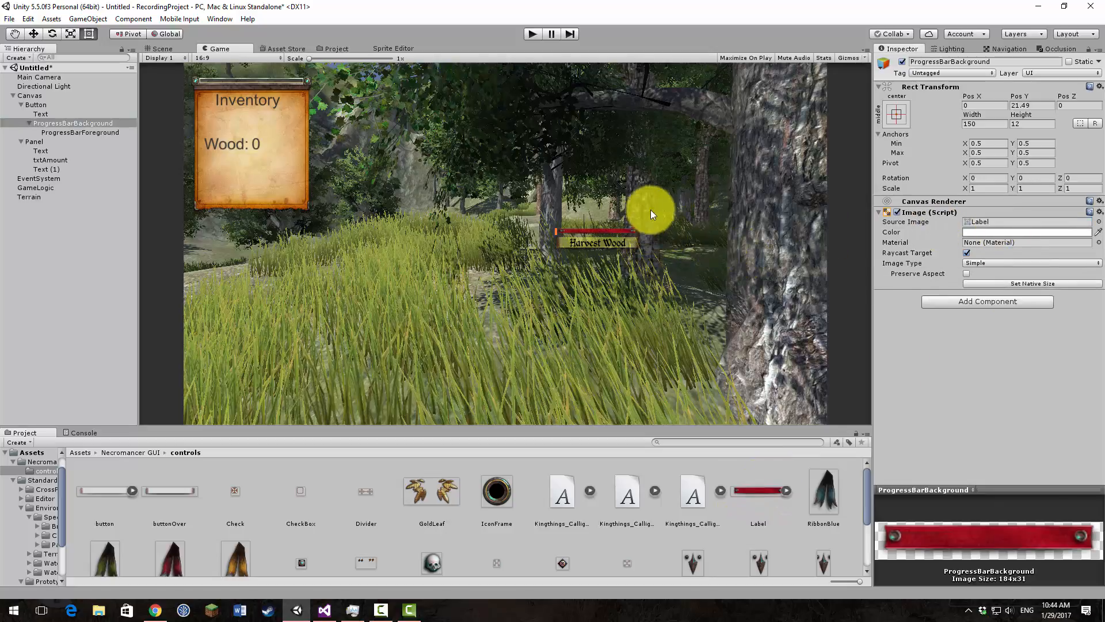
scroll(652, 214, up, 6)
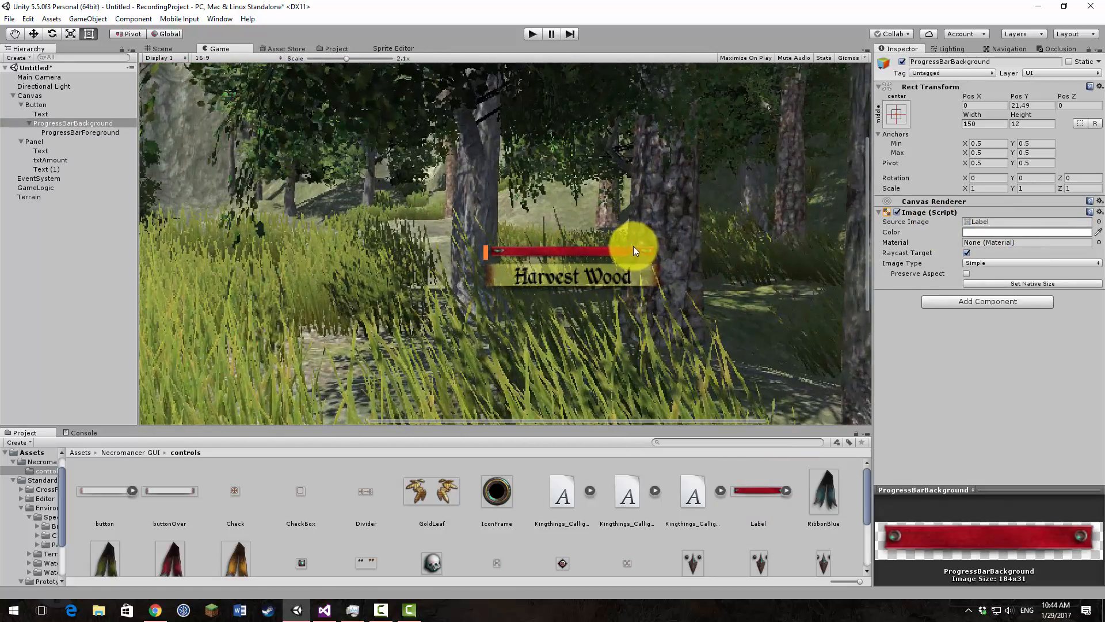
scroll(633, 247, up, 4)
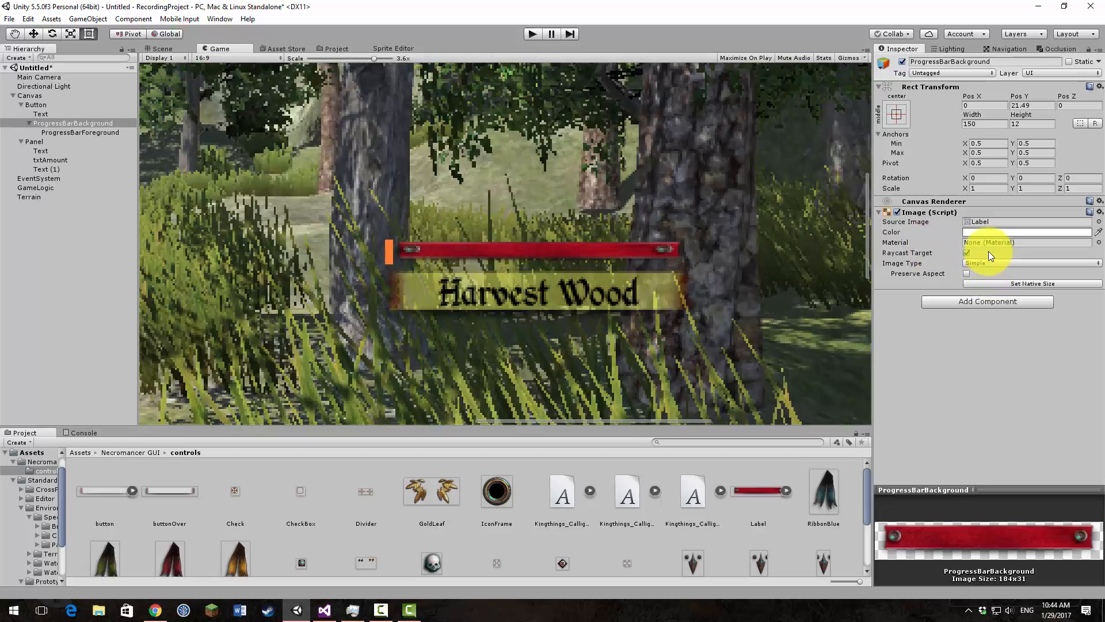
Step: Try the Tiled and Filled image types on ProgressBarBackground, and return it to Simple
click(986, 264)
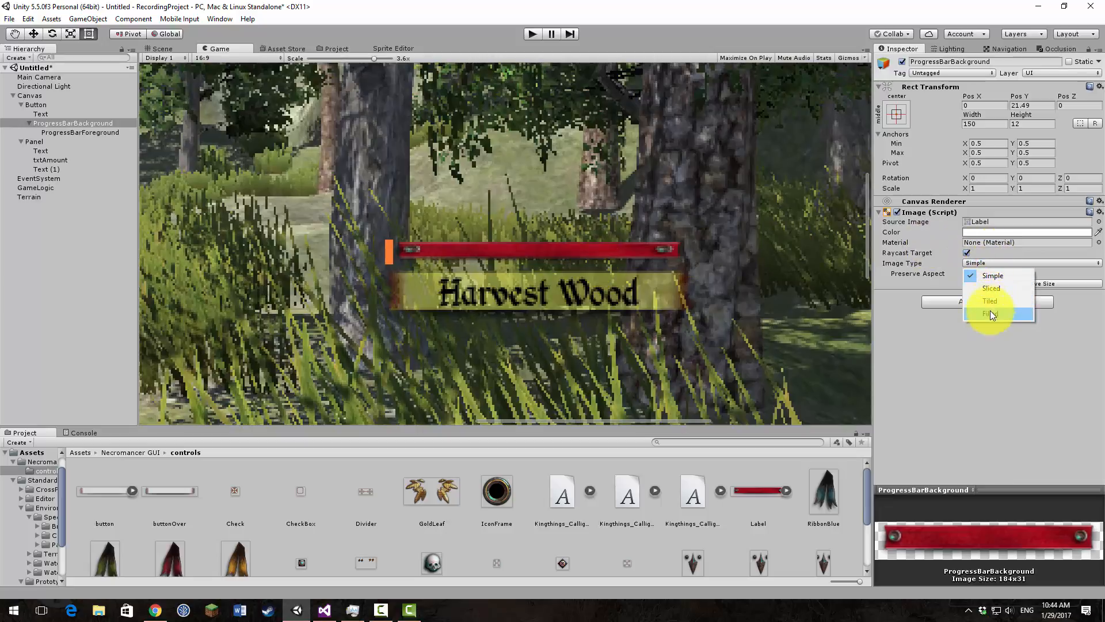
click(991, 301)
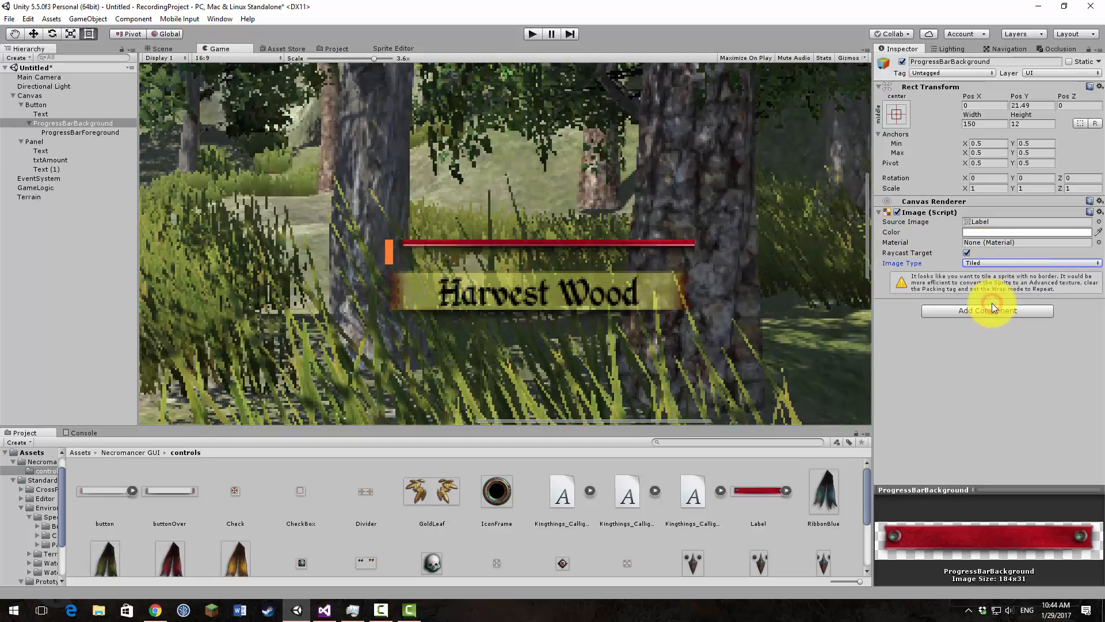
click(996, 261)
click(997, 261)
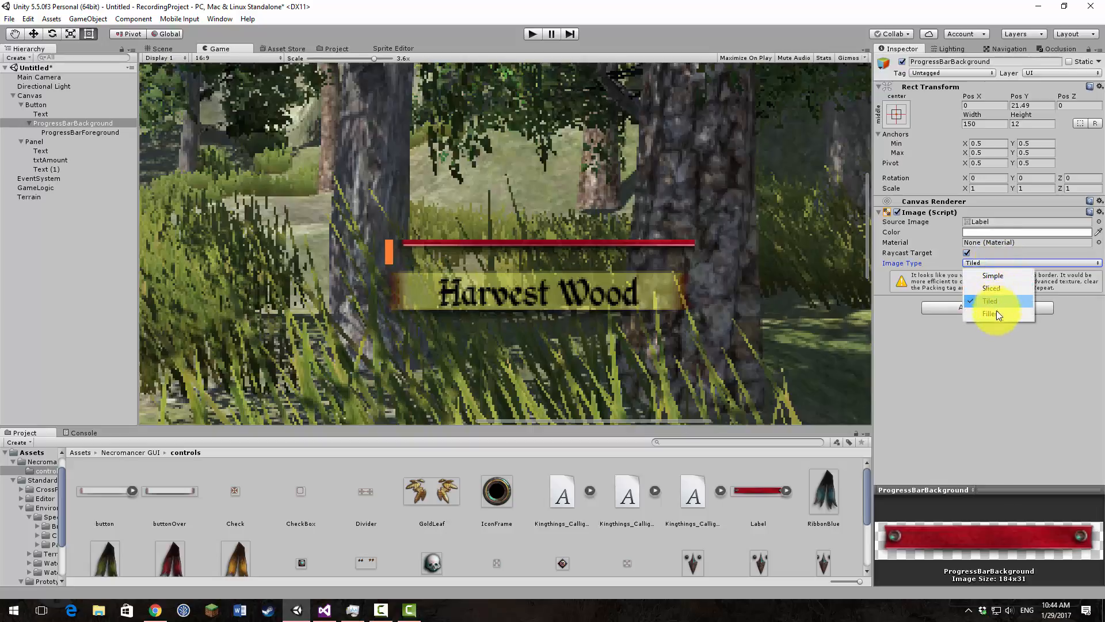
click(996, 312)
click(998, 264)
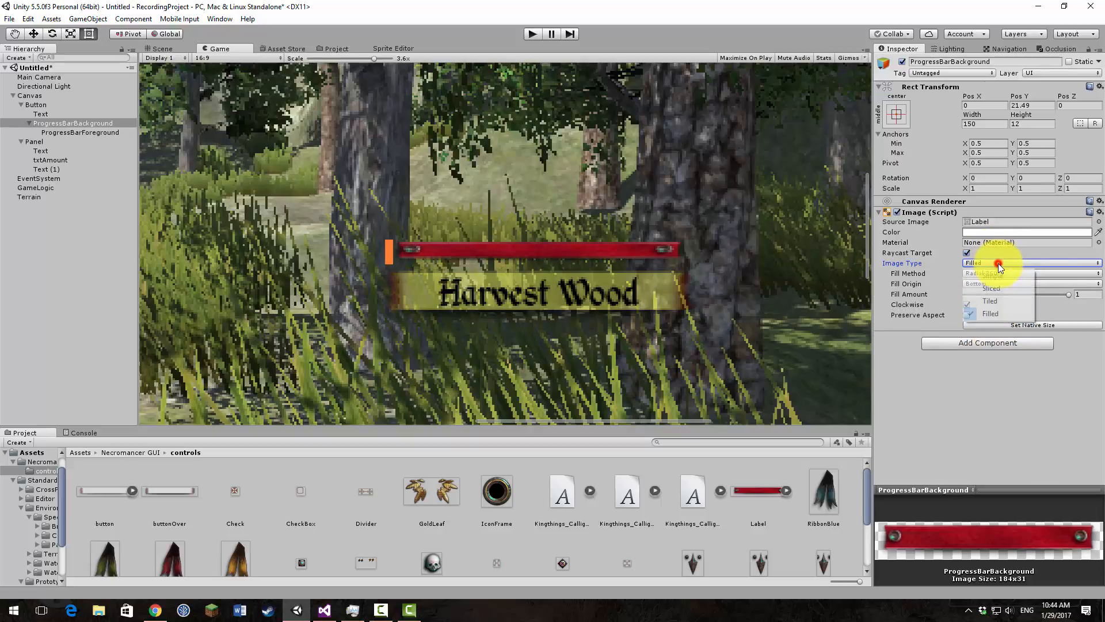
click(978, 275)
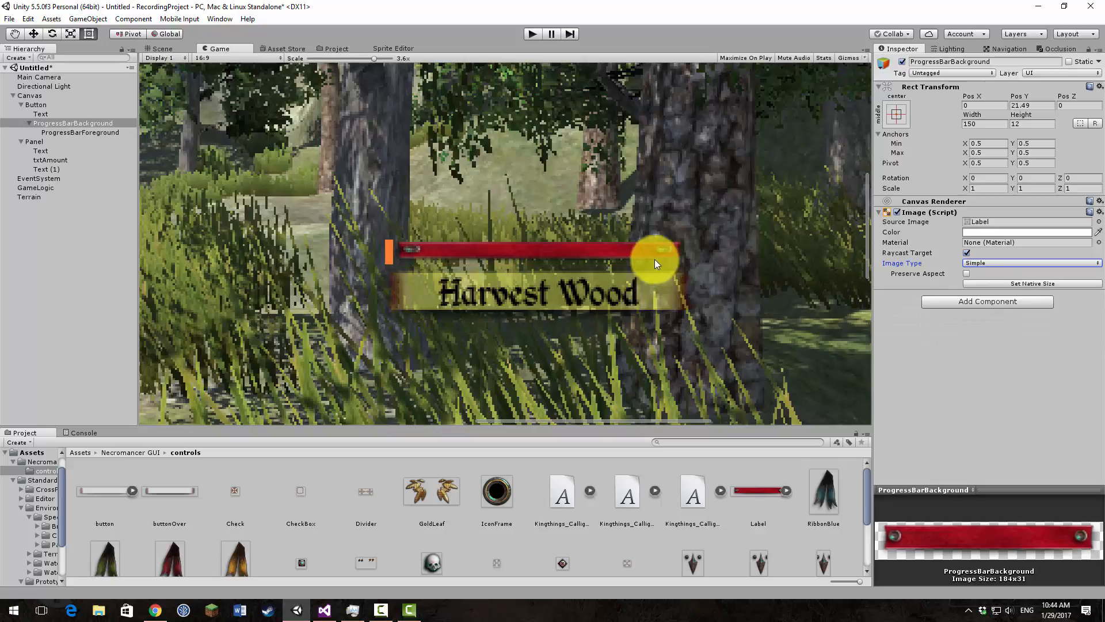
click(475, 251)
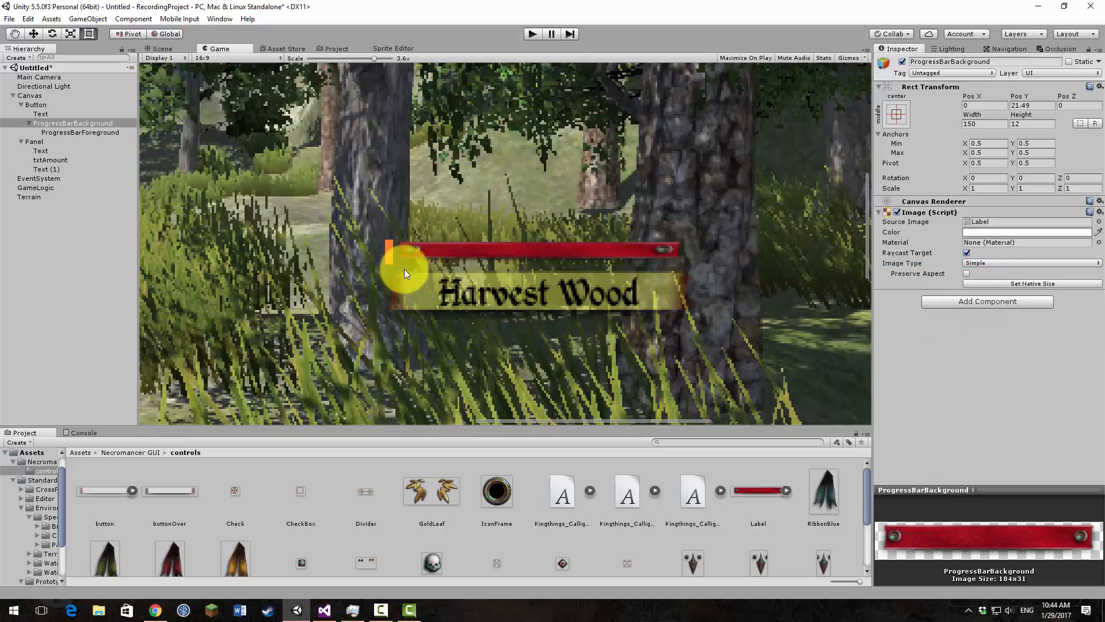
Step: Give the Label sprite a left border of 21 and a right border of 24 in the Sprite Editor, and apply them
click(158, 49)
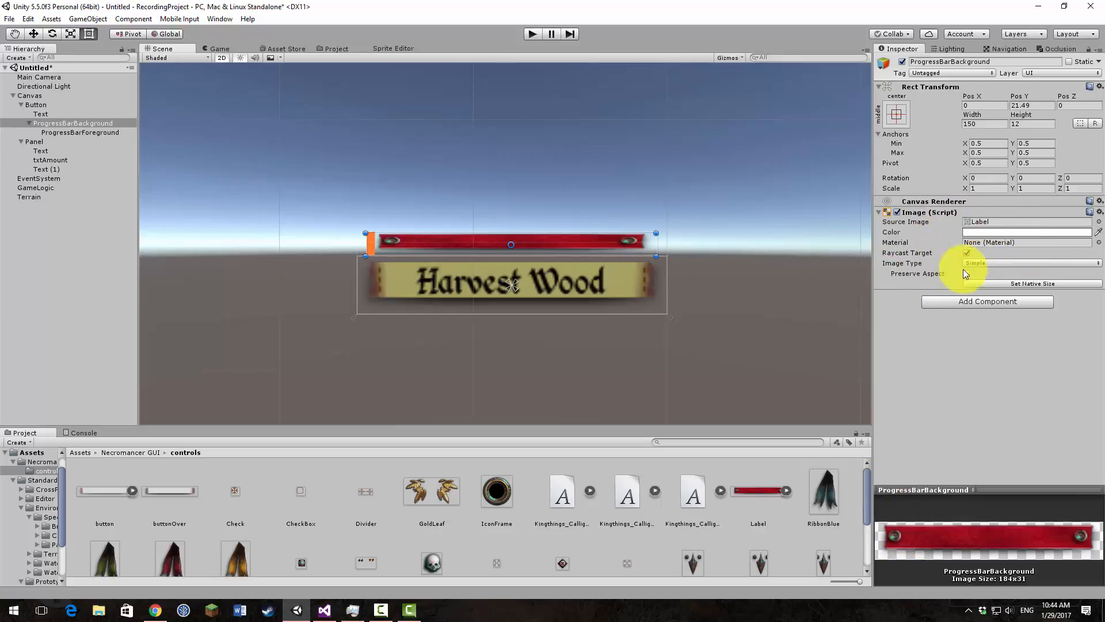
click(742, 493)
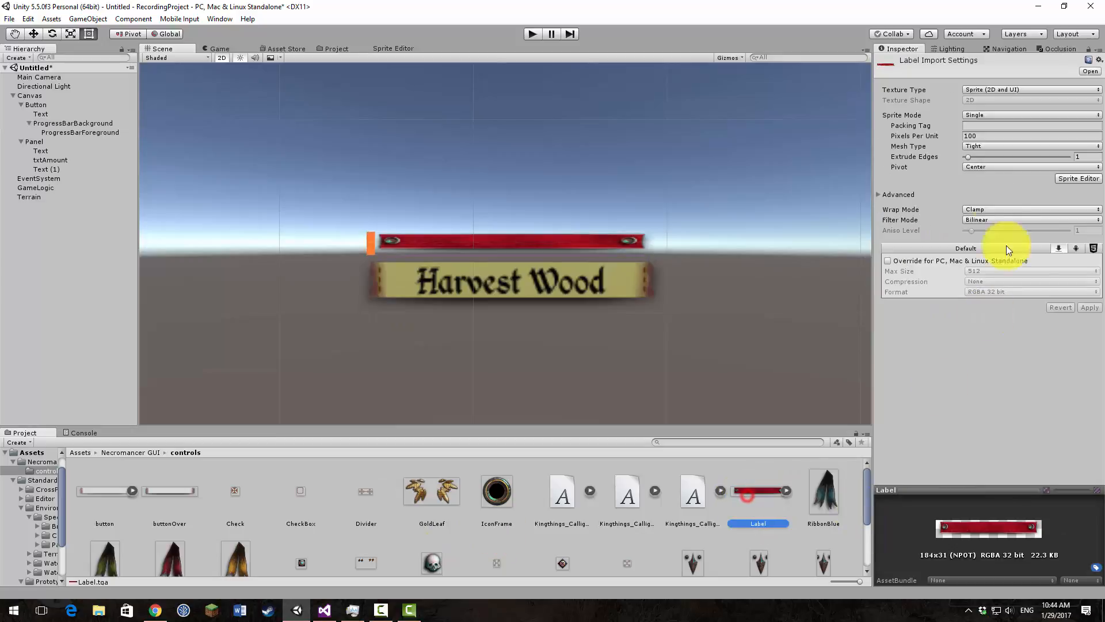
click(1078, 178)
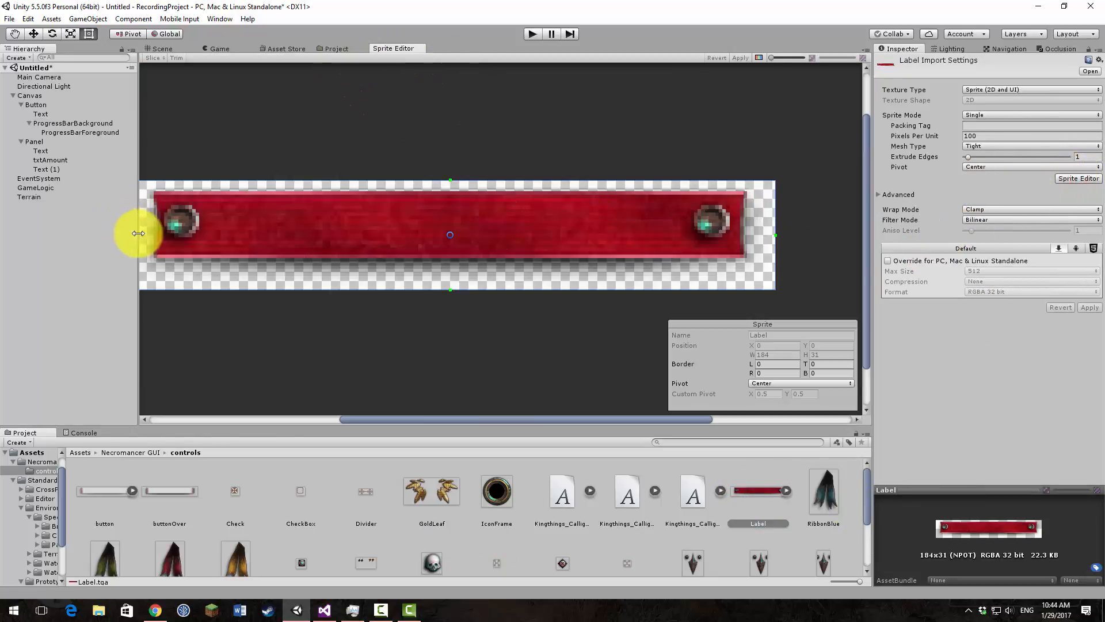
drag(777, 235, 692, 247)
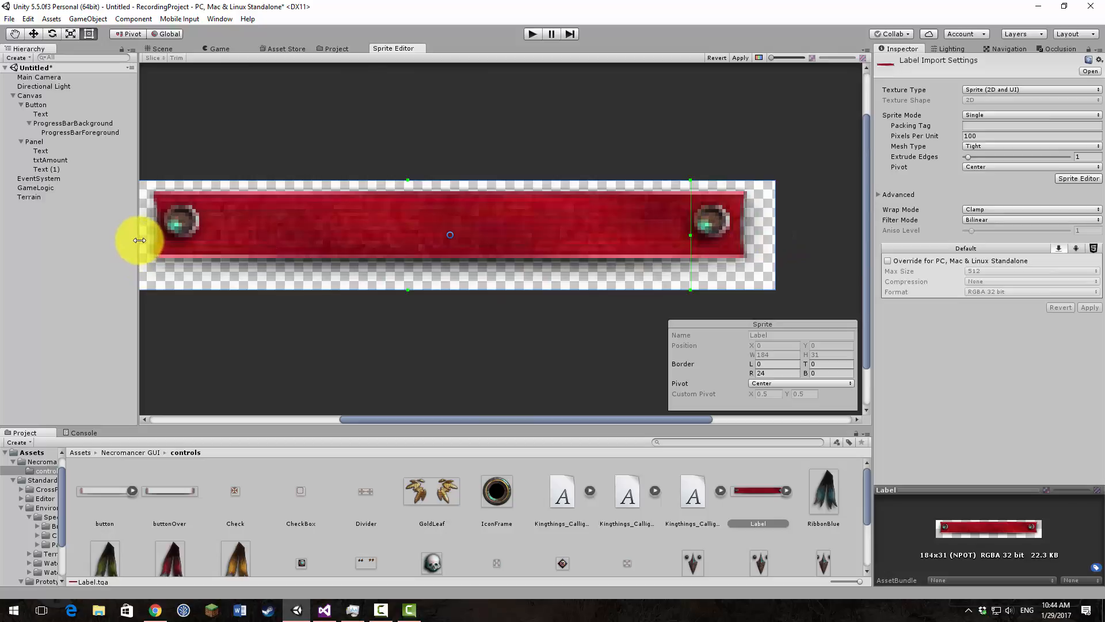
middle_drag(286, 332, 333, 337)
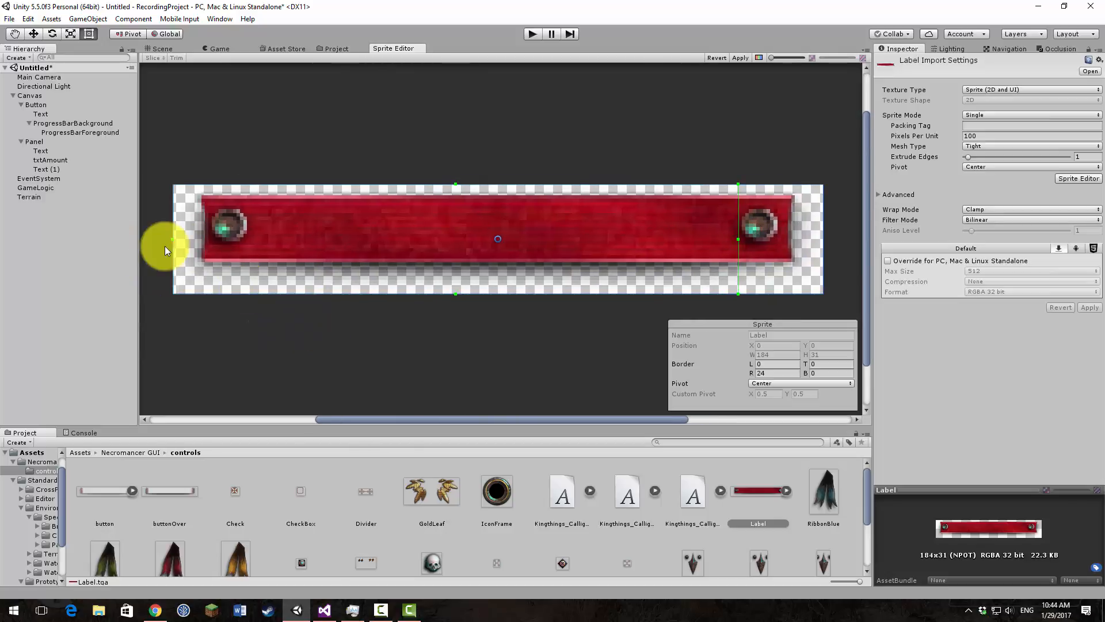
drag(170, 239, 247, 247)
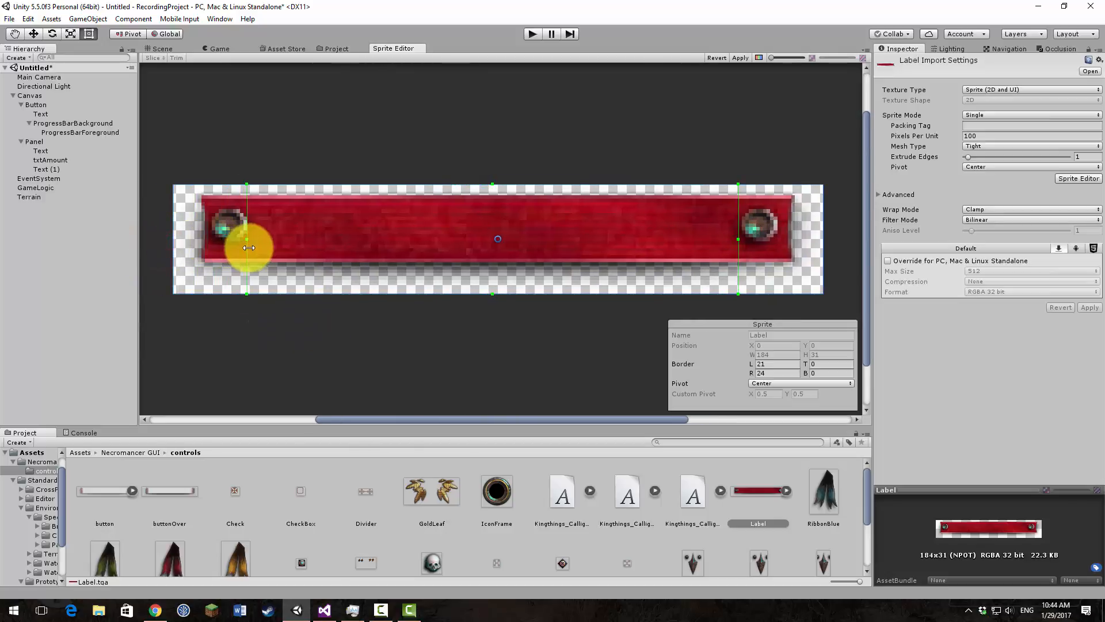
drag(738, 239, 742, 240)
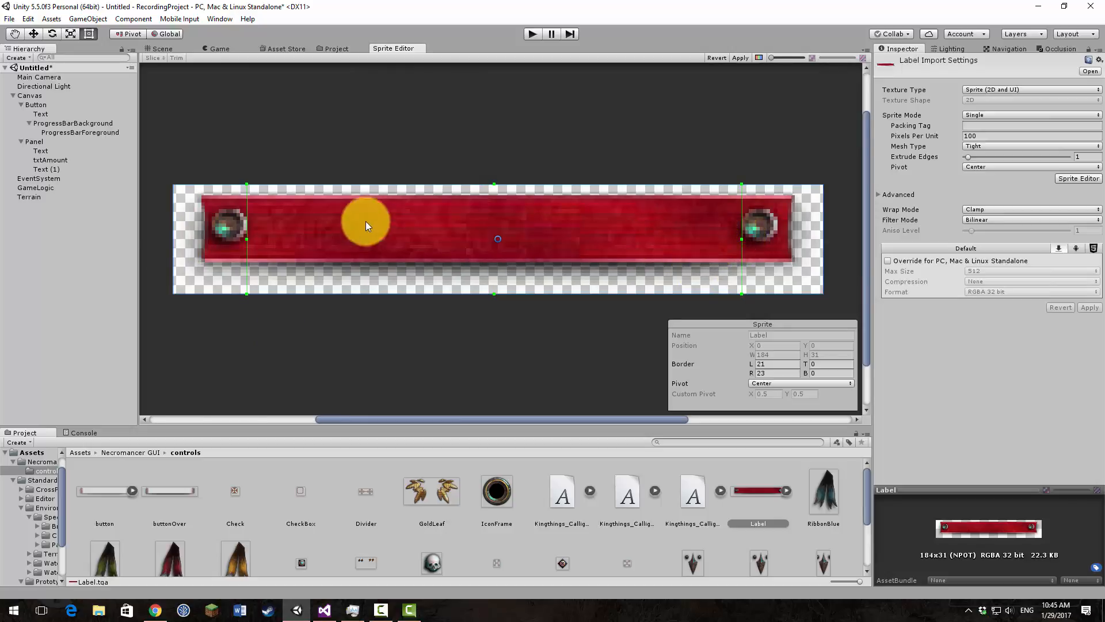
drag(742, 240, 739, 241)
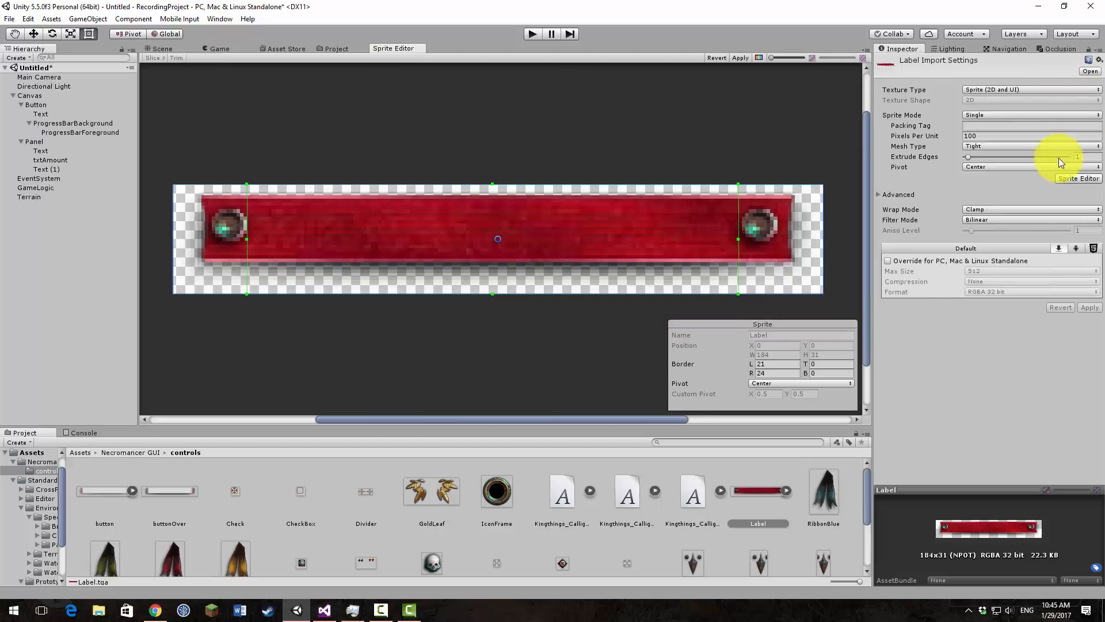
click(739, 58)
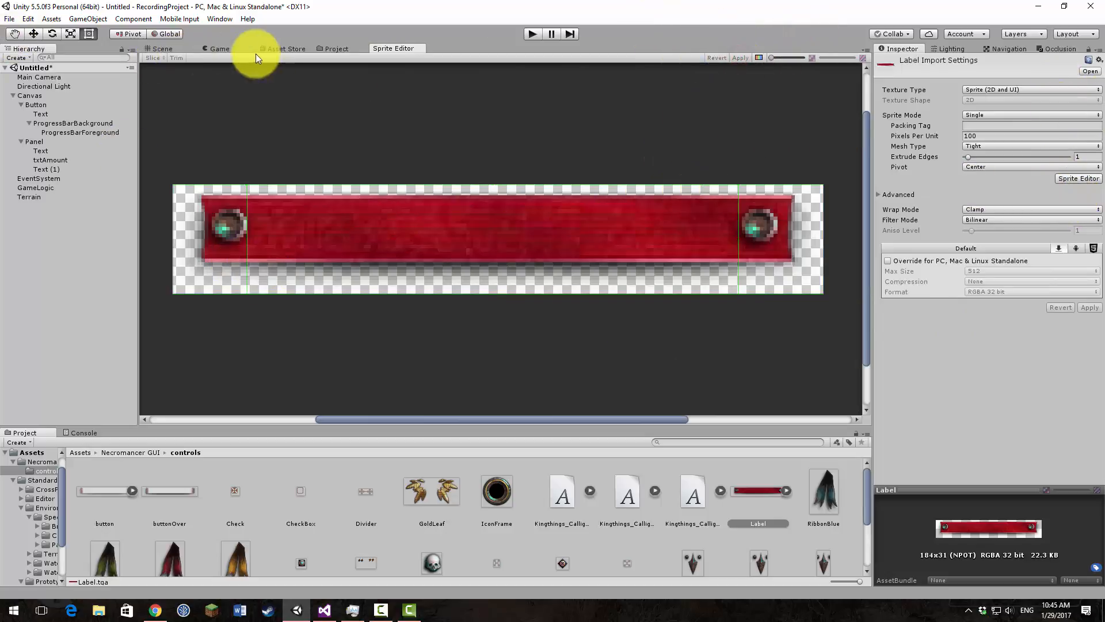
Step: Try the Tiled image type on ProgressBarBackground in the Scene view, and settle on Sliced
click(157, 49)
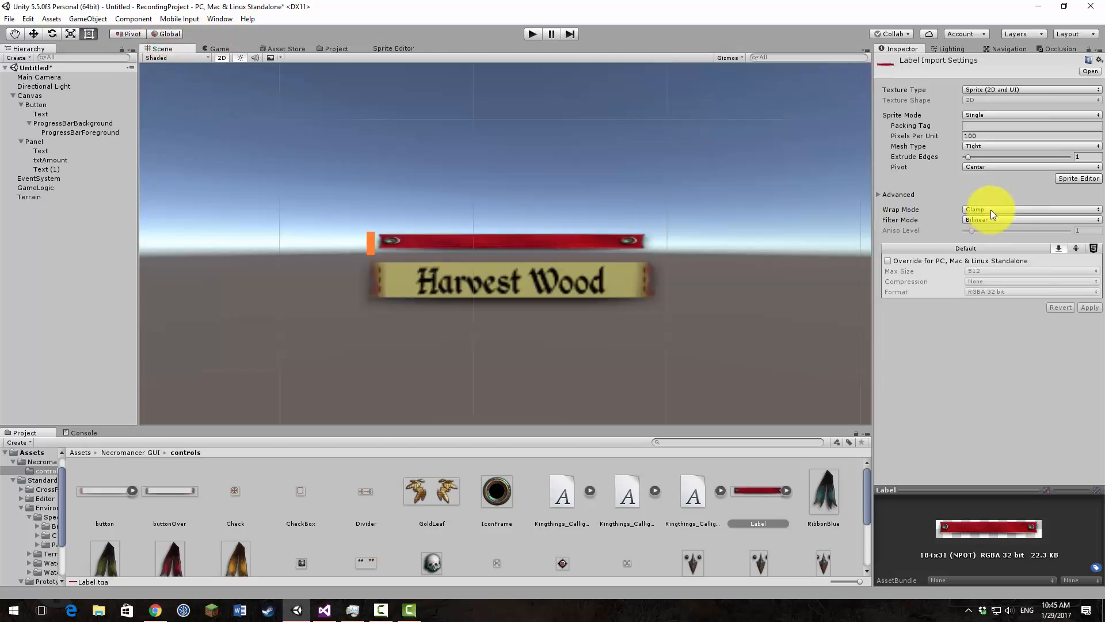
click(539, 241)
click(578, 239)
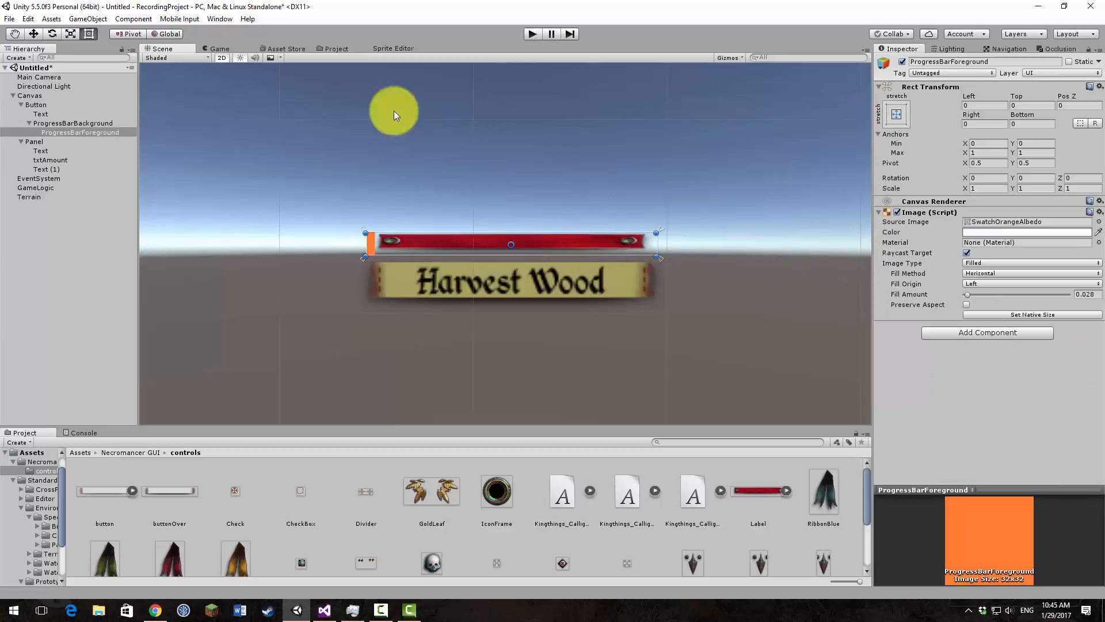
click(98, 123)
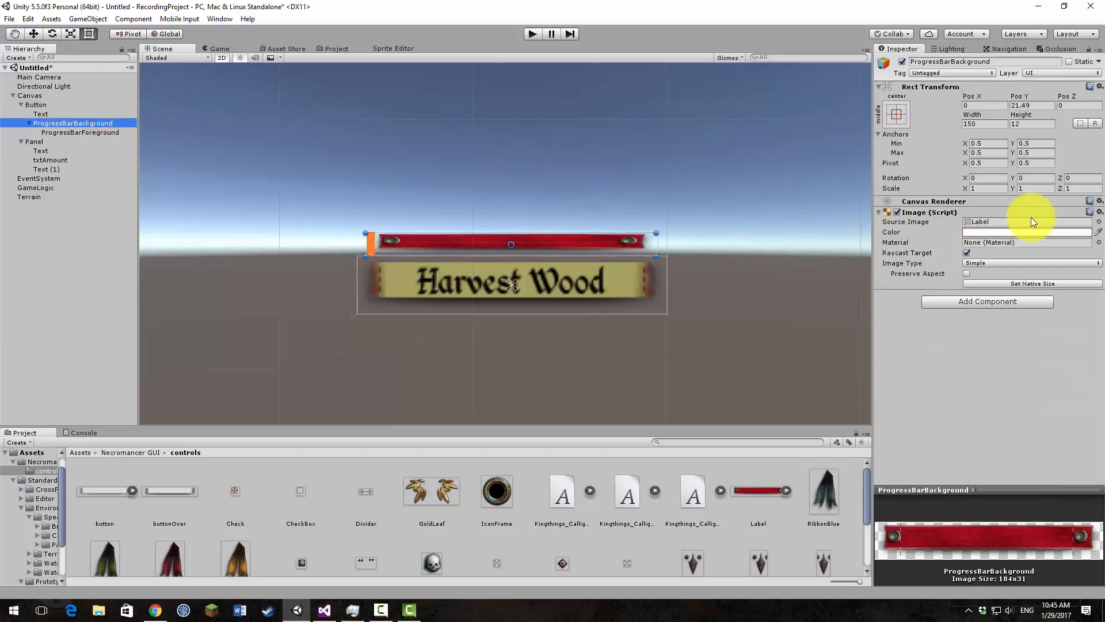
click(1009, 262)
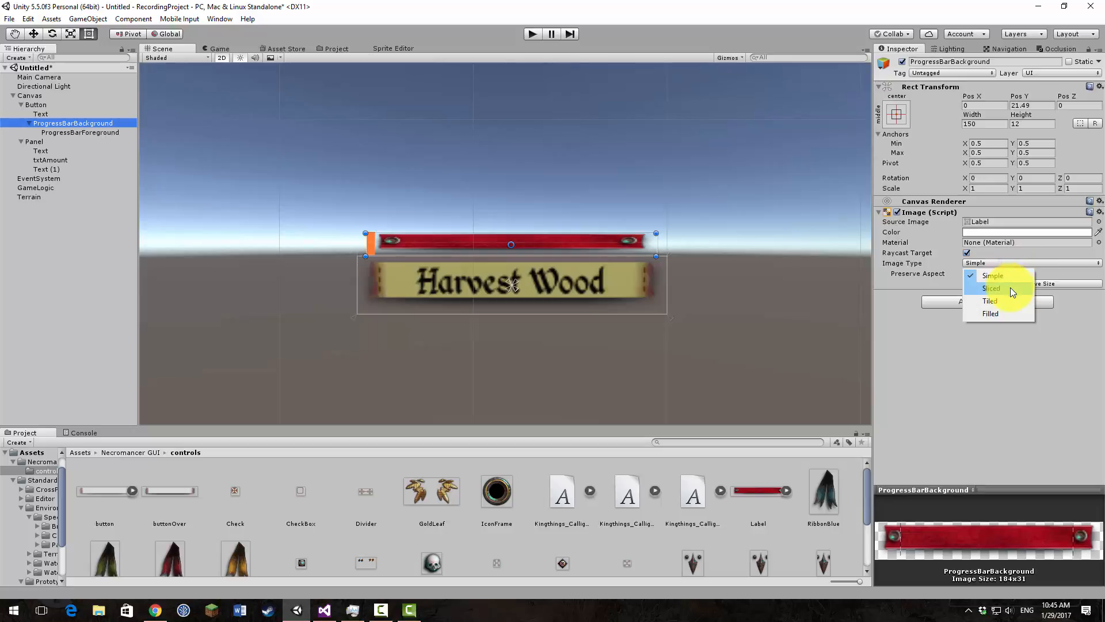
click(1008, 300)
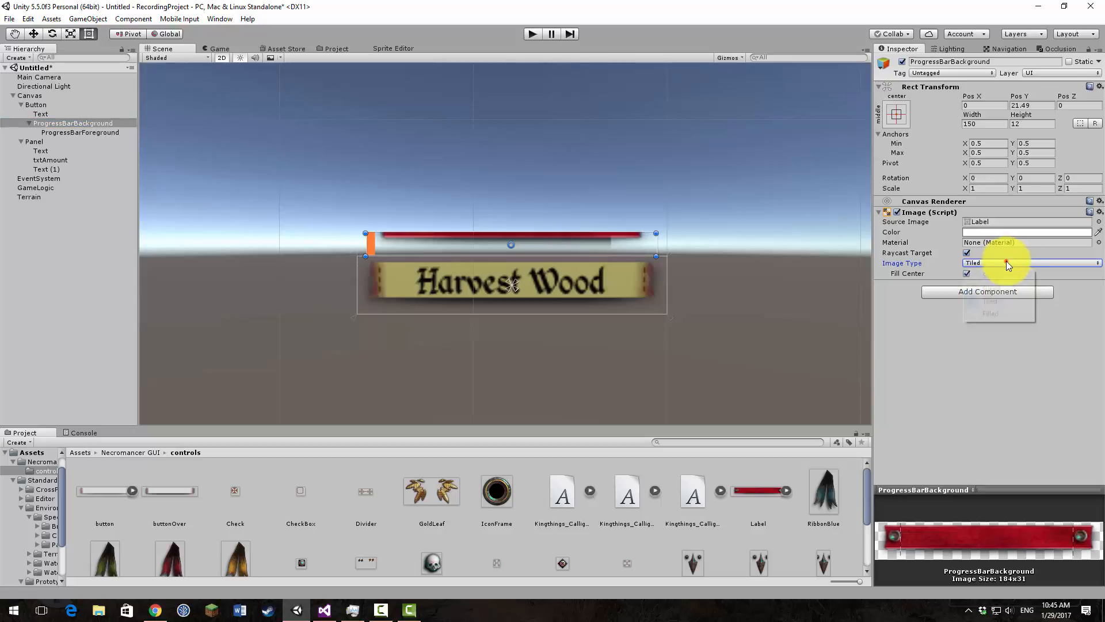
click(1007, 262)
click(1006, 288)
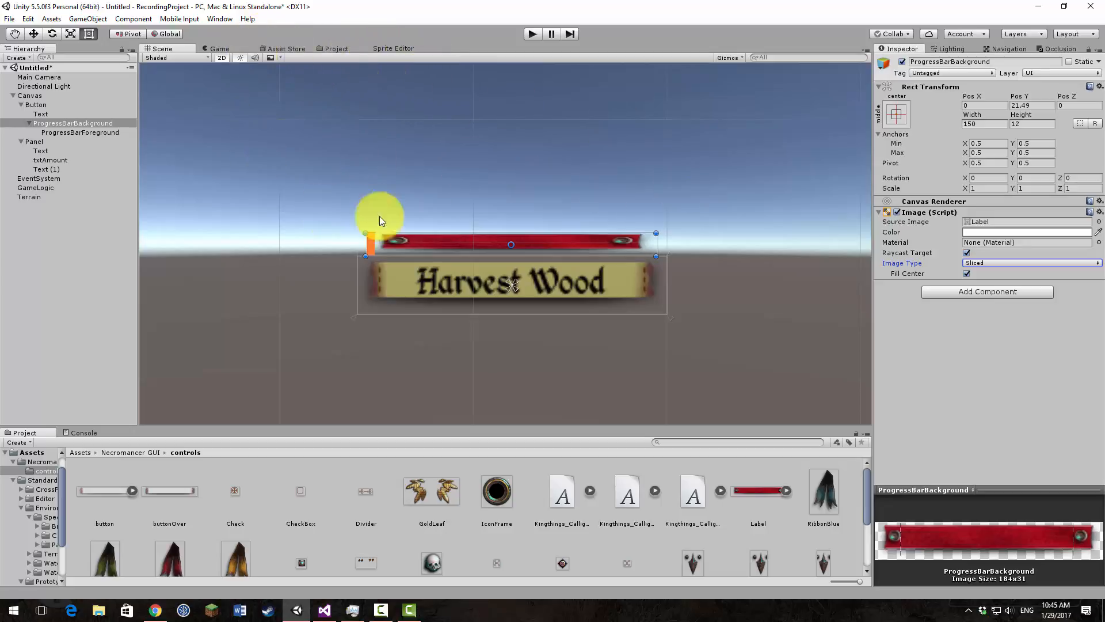
Step: Add a top border of 7 and a bottom border of 14 to the Label sprite, keep left at 21, and apply
click(757, 499)
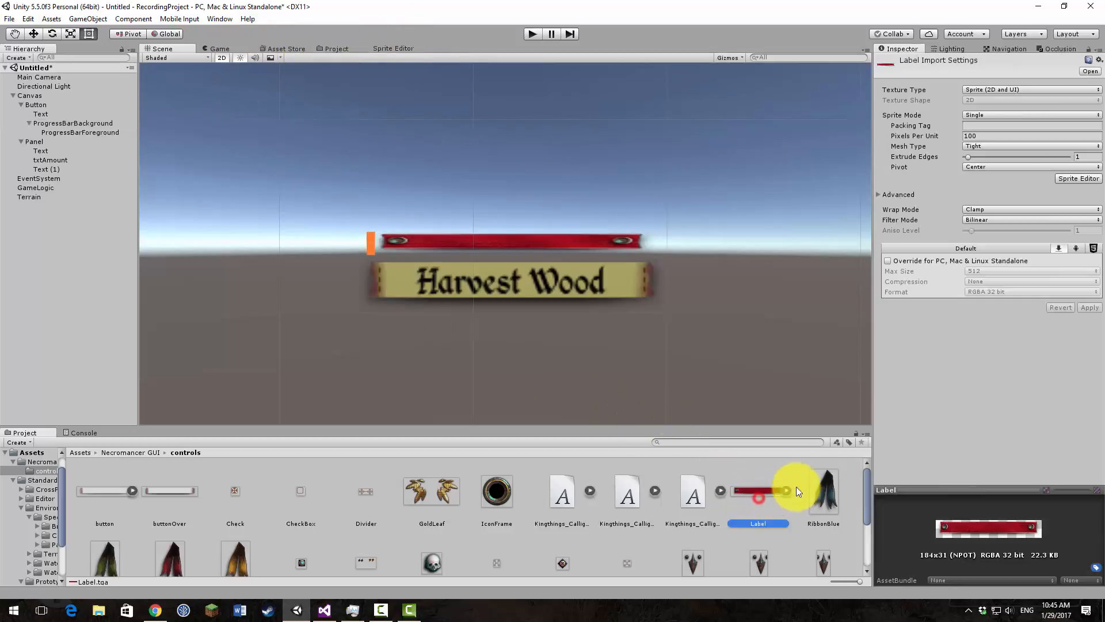
click(1059, 177)
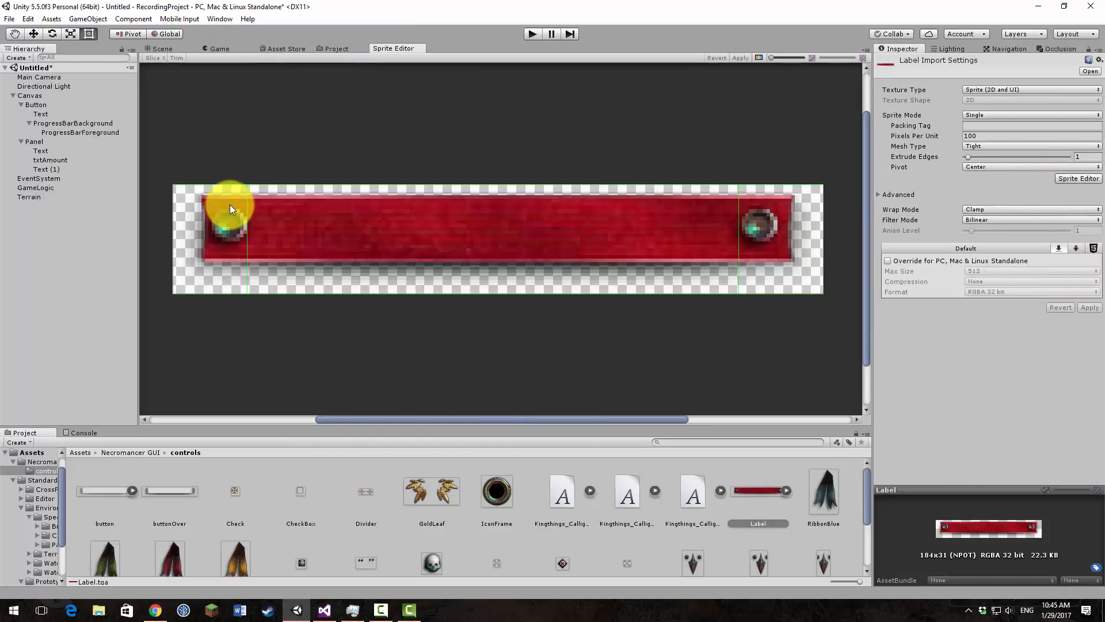
click(244, 238)
drag(244, 238, 212, 268)
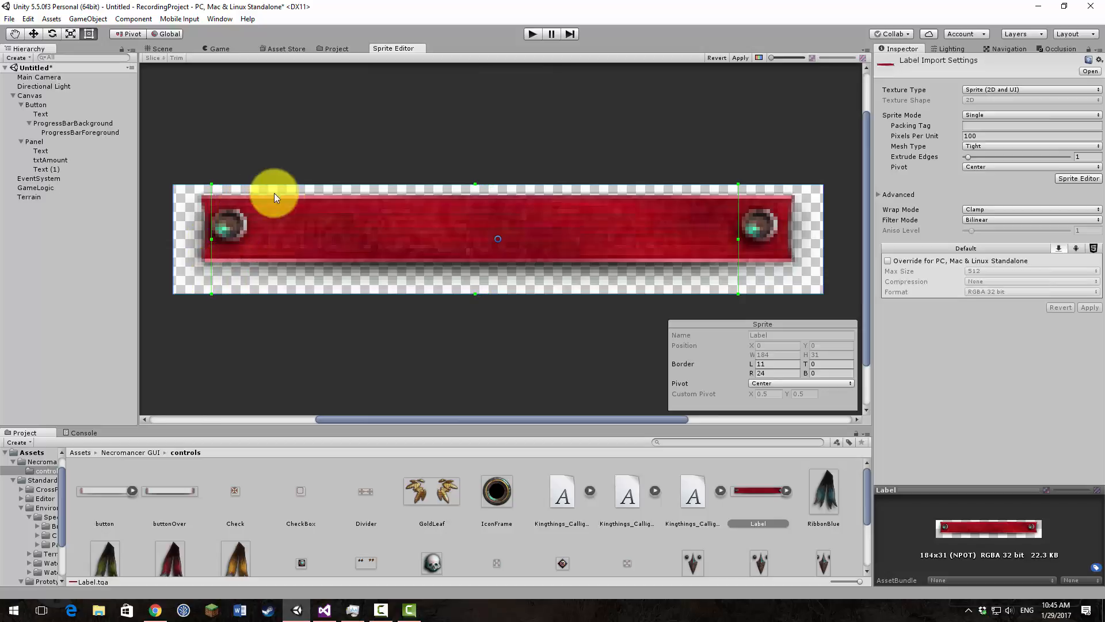
drag(288, 184, 290, 209)
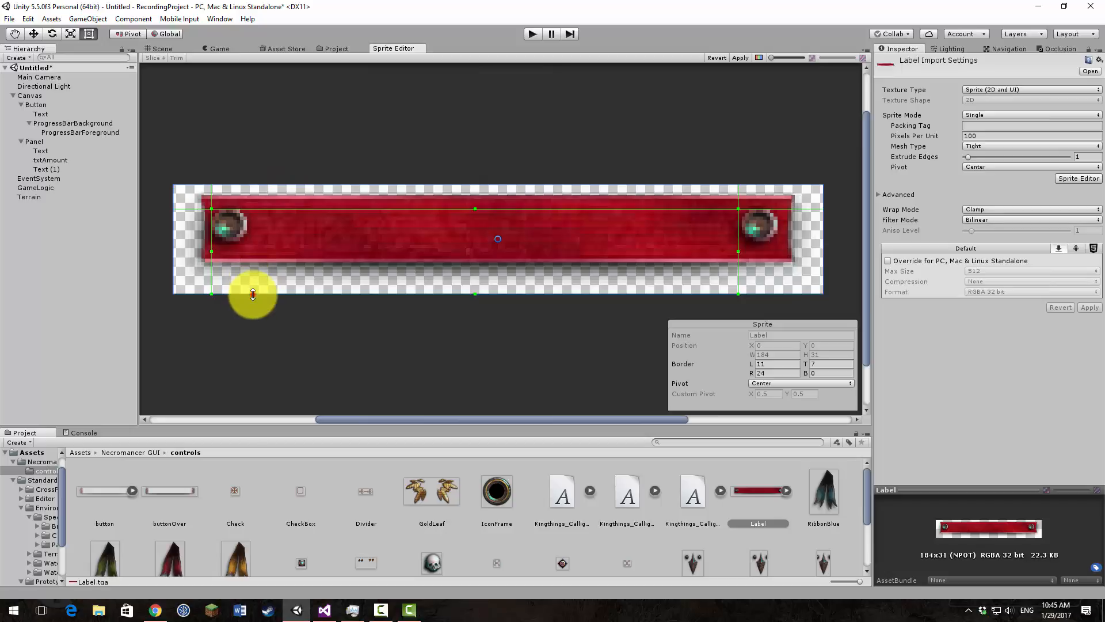
drag(252, 294, 253, 245)
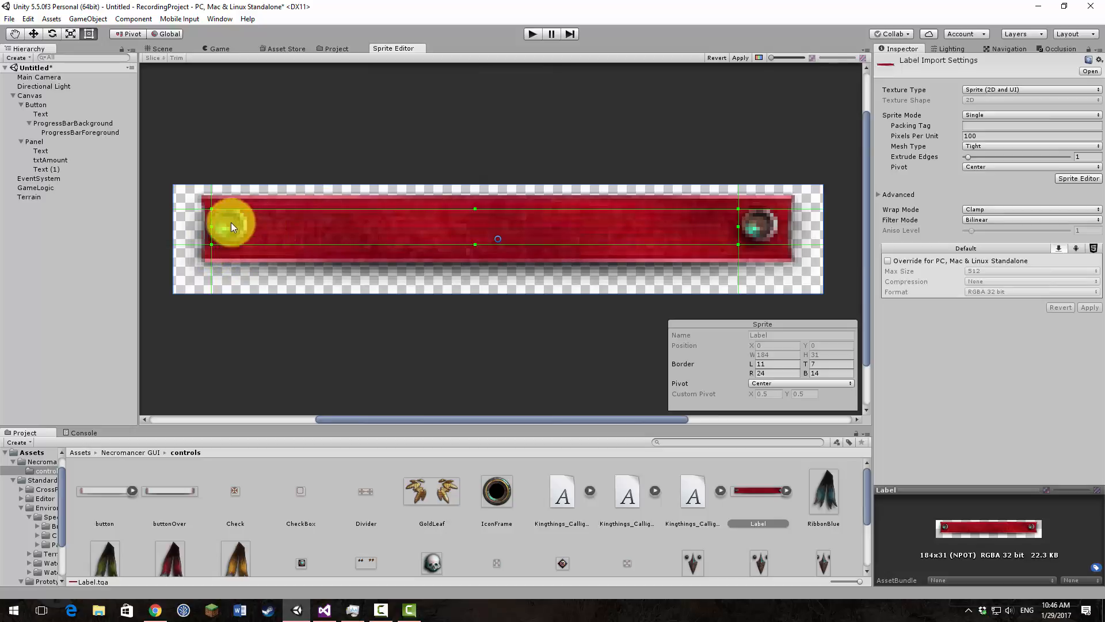
drag(211, 228, 247, 228)
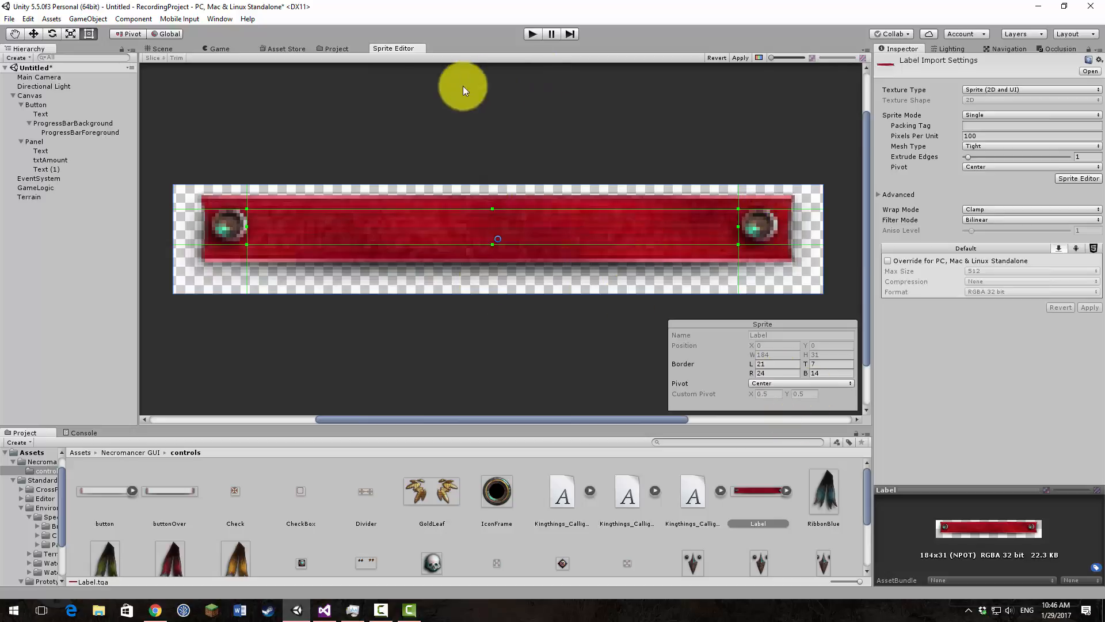
click(743, 58)
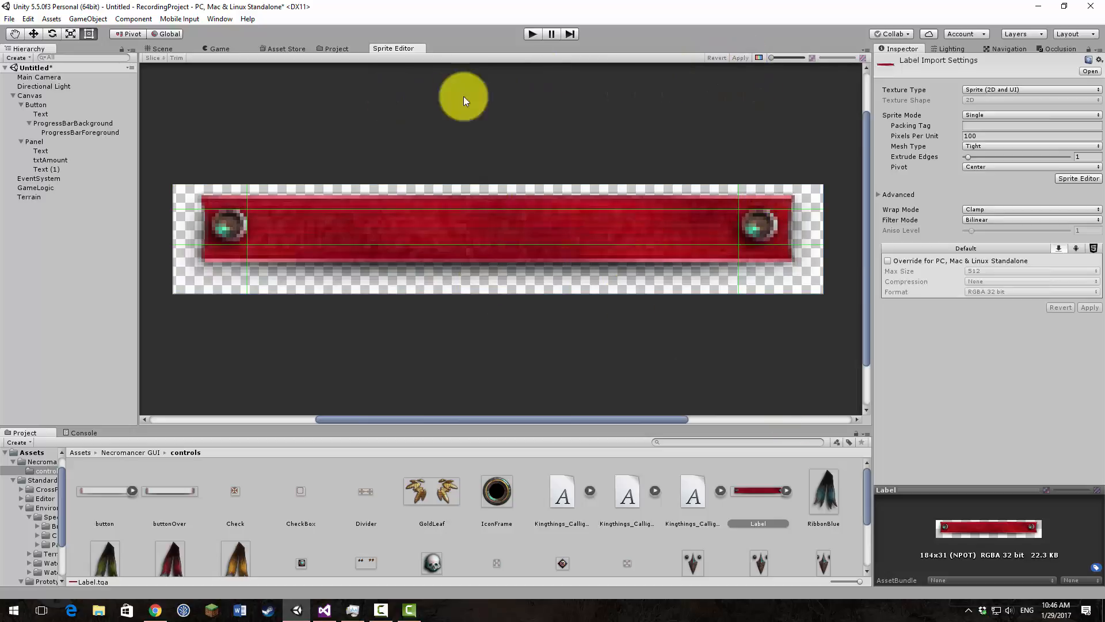
Step: Select ProgressBarBackground in the scene and check how the sliced Label sprite looks with its new borders
click(167, 49)
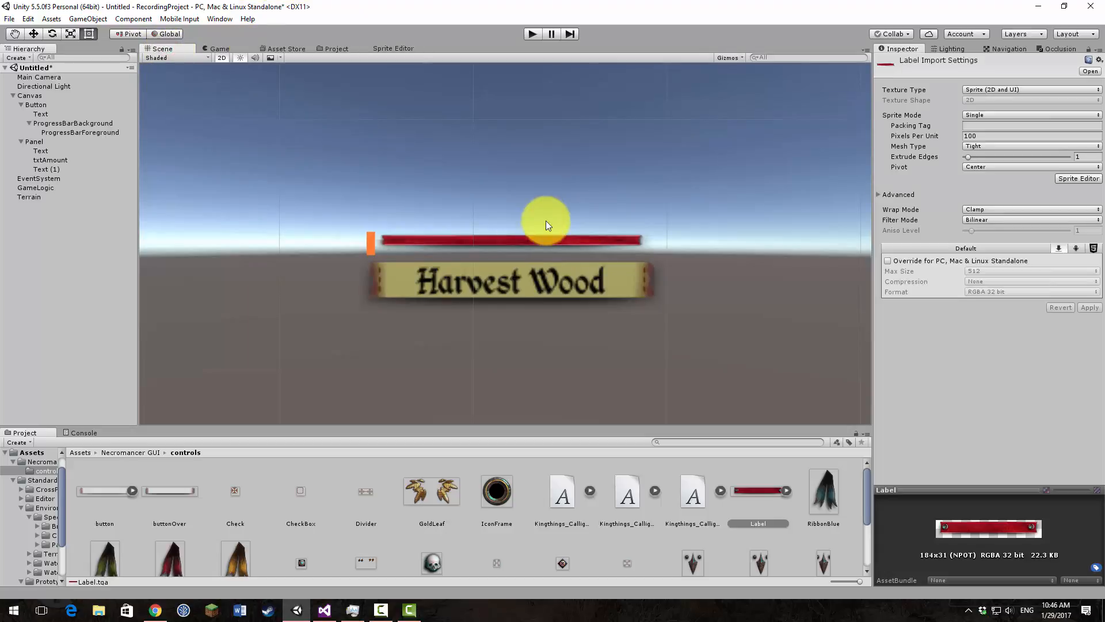
click(552, 239)
click(551, 238)
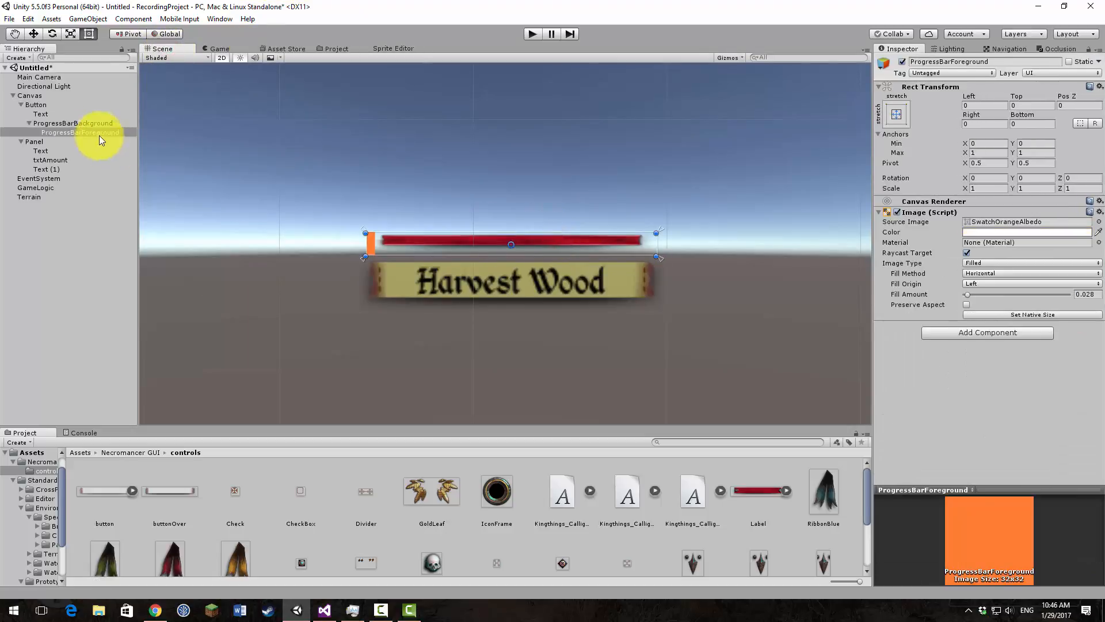
click(93, 123)
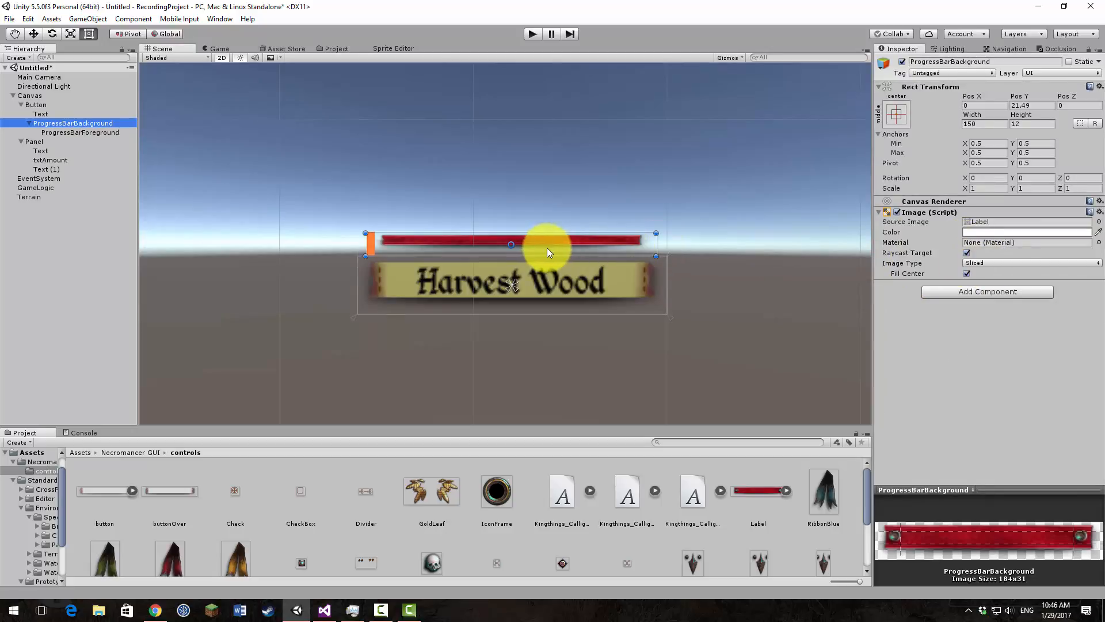
Step: Try the Tiled image type on ProgressBarBackground, and settle on Simple
click(983, 262)
click(992, 301)
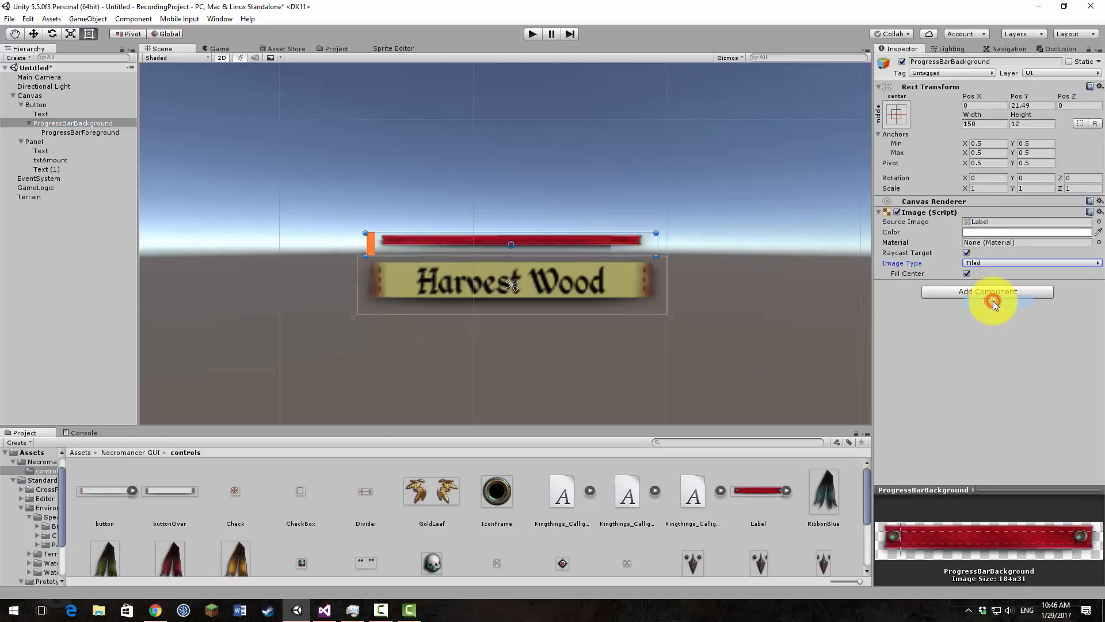
click(1029, 264)
click(1021, 277)
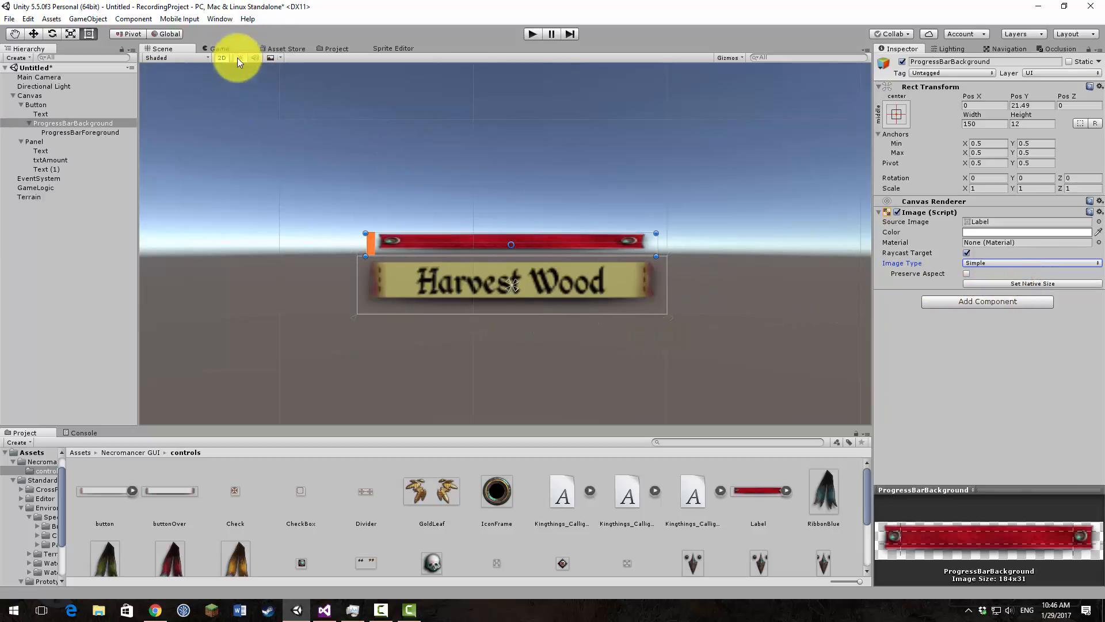
Step: Check the progress bar's look in the Game view, both enlarged and at 1x scale
click(278, 49)
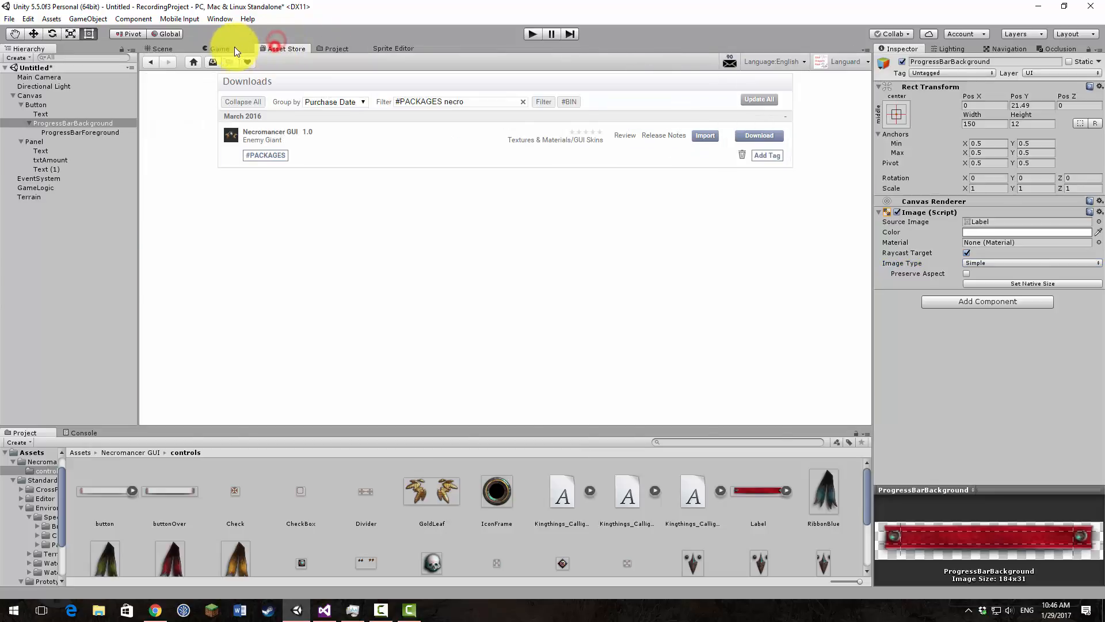
click(235, 48)
scroll(471, 220, down, 7)
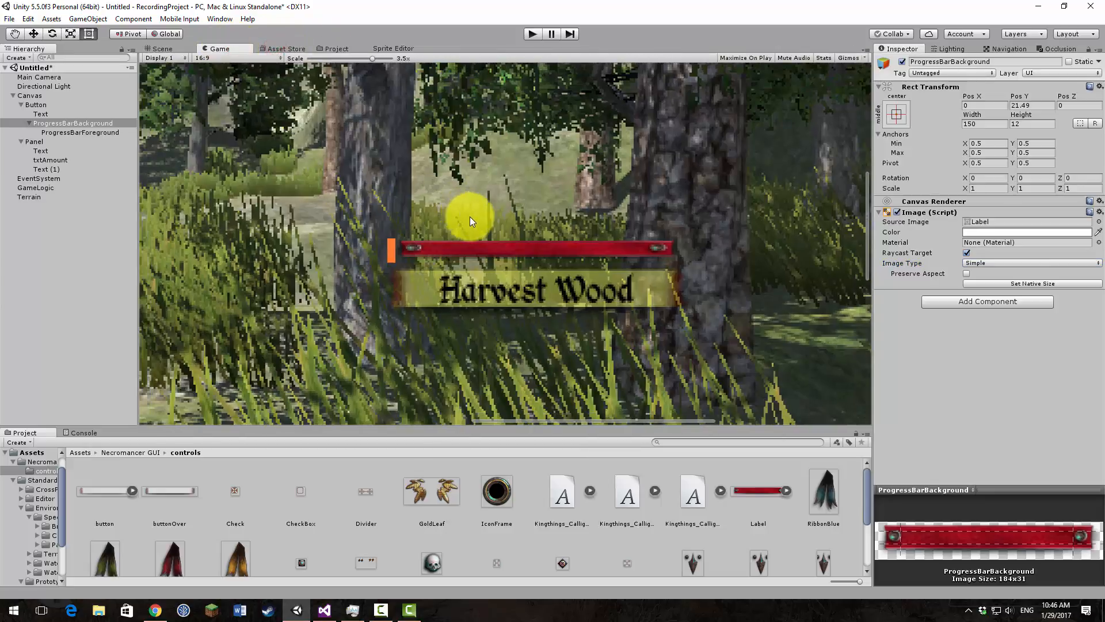
scroll(475, 224, up, 6)
drag(373, 61, 288, 71)
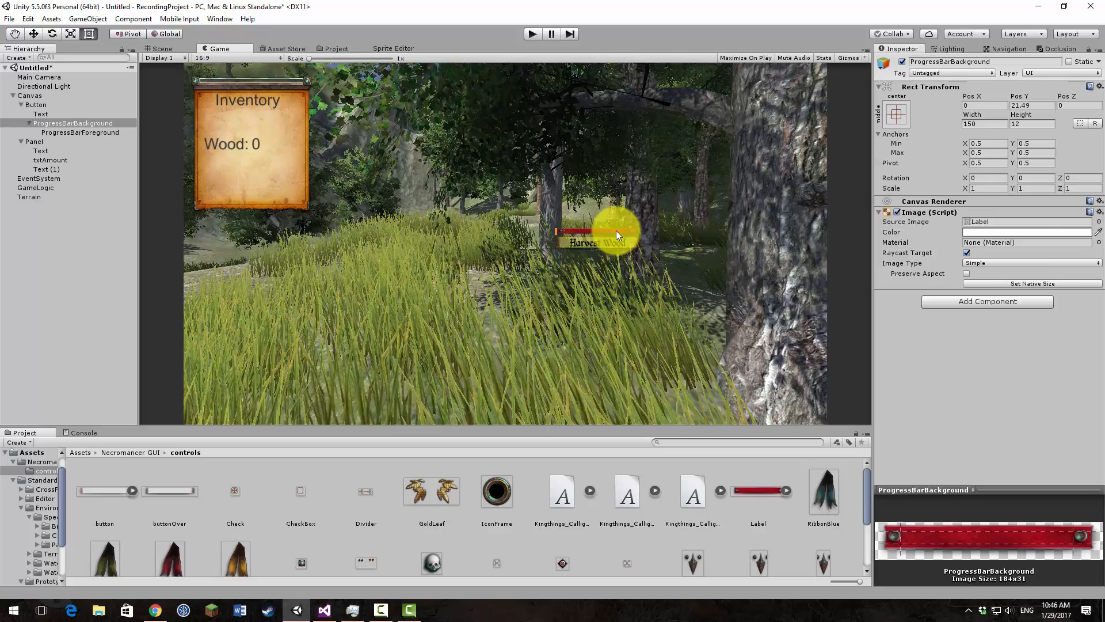
Step: Heighten ProgressBarBackground to about 19.2 and fit ProgressBarForeground between its end studs, with offsets of about left 18.2, top 3.6, right 20, bottom 8
click(157, 48)
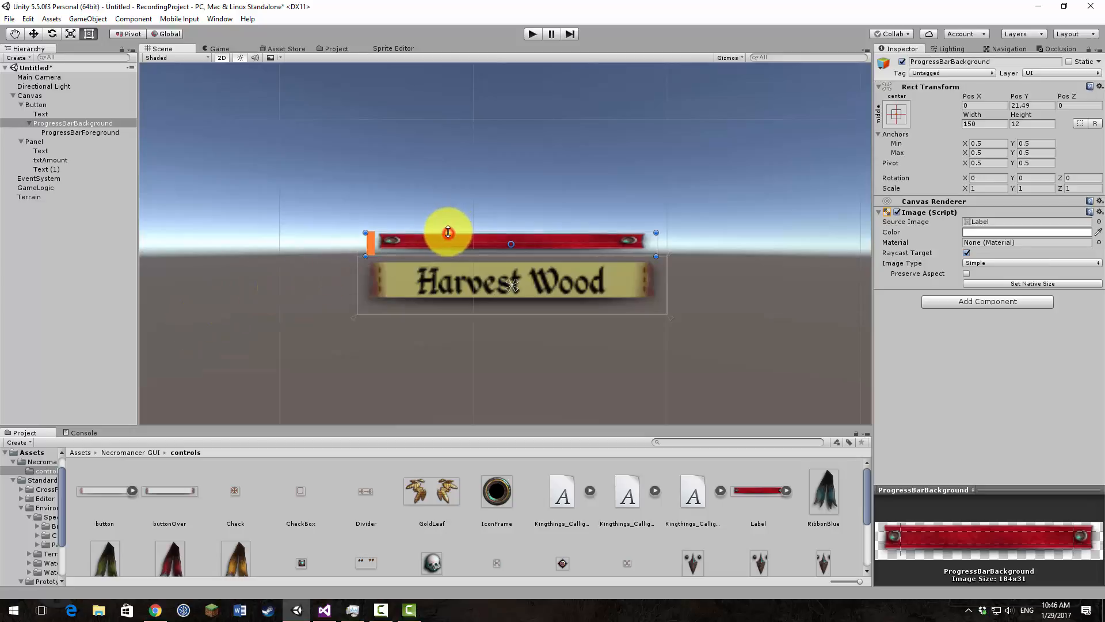
mouse_move(448, 232)
mouse_down()
mouse_move(450, 220)
mouse_move(457, 241)
mouse_up()
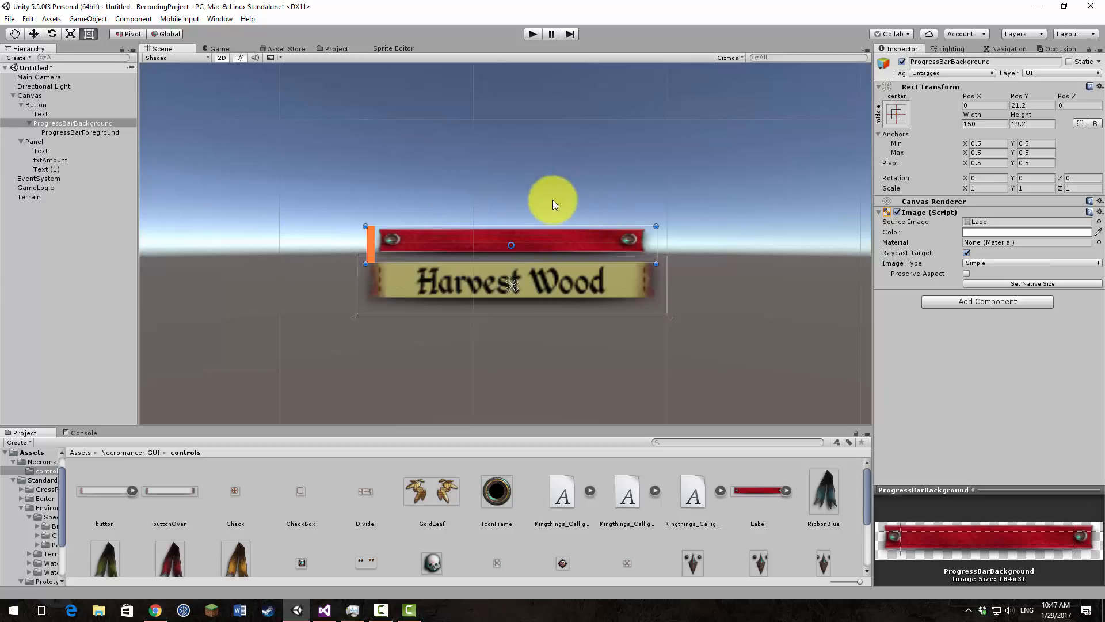
click(90, 133)
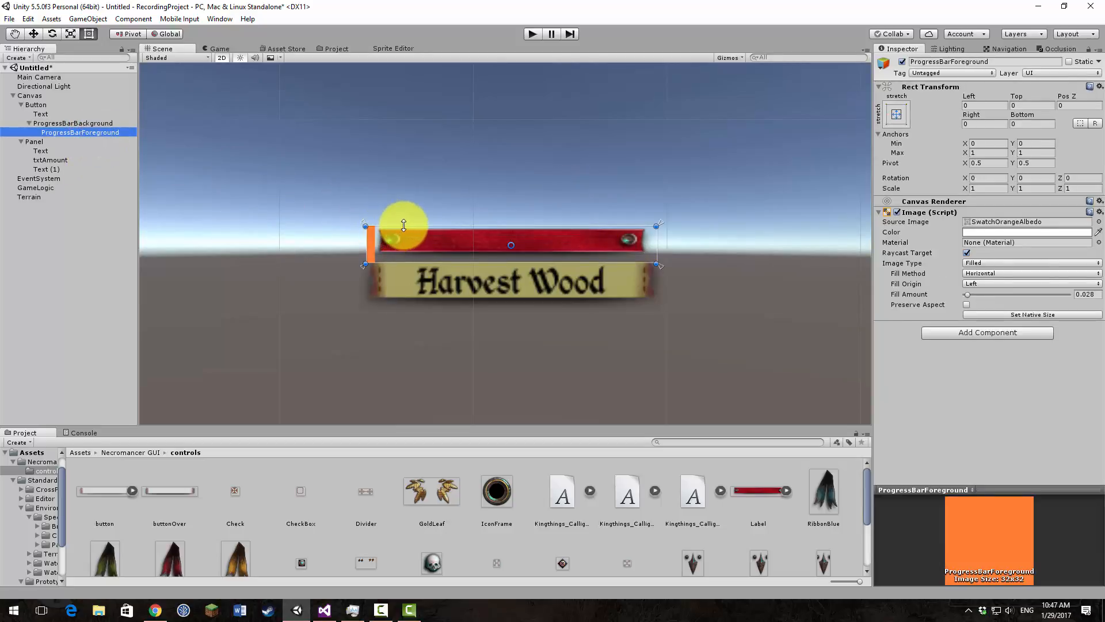
drag(404, 225, 405, 249)
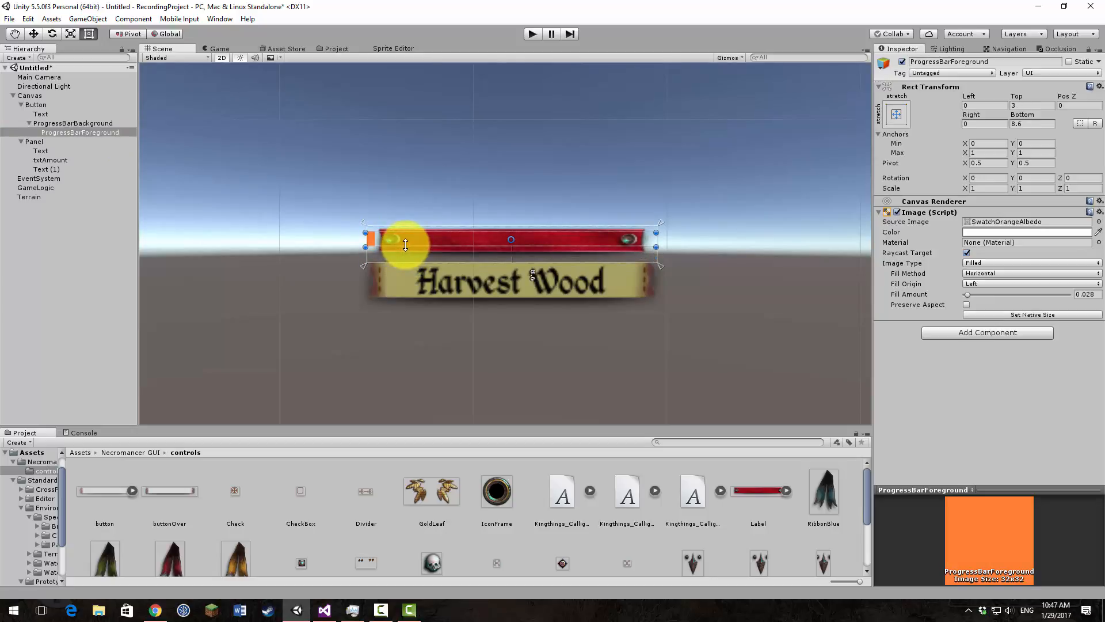
drag(418, 238, 453, 239)
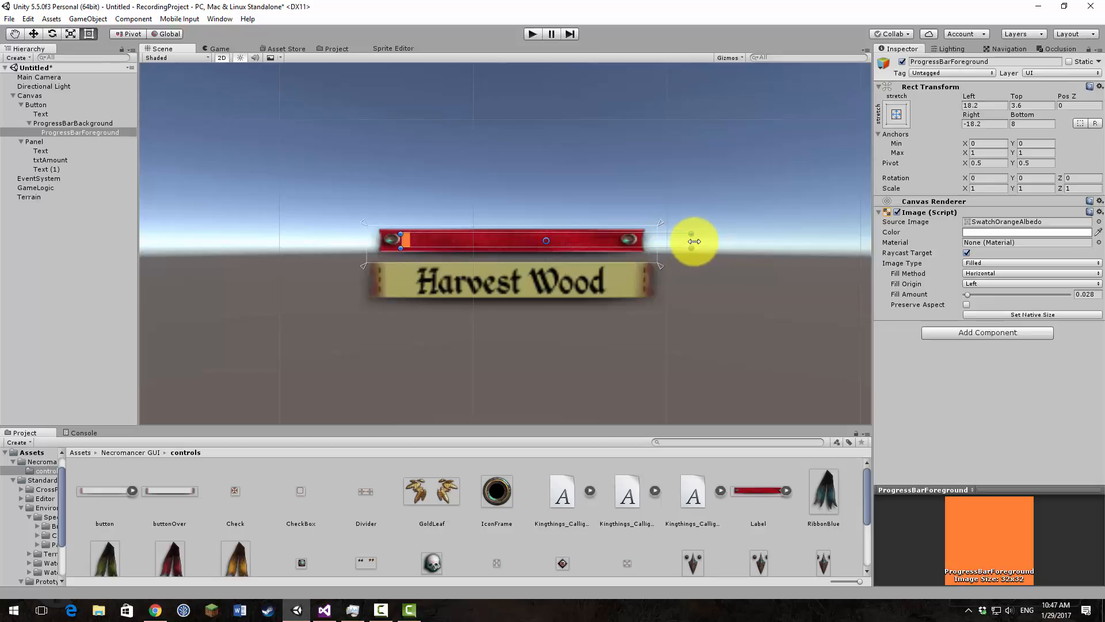
drag(692, 240, 626, 239)
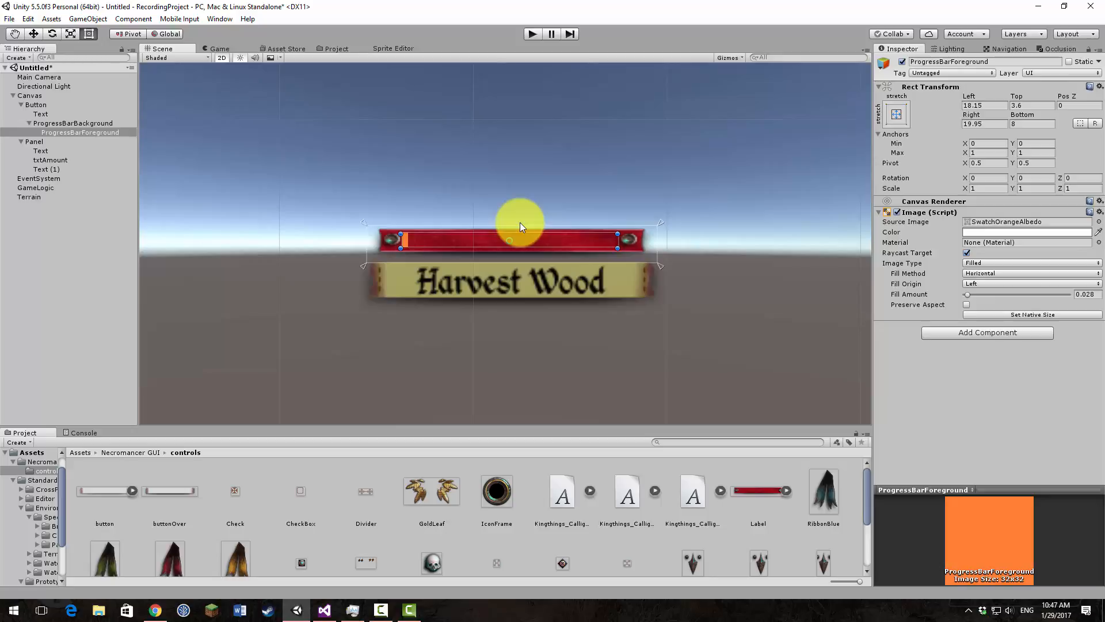
Step: Run the game and harvest wood several times to test how the restyled progress bar fills
click(533, 35)
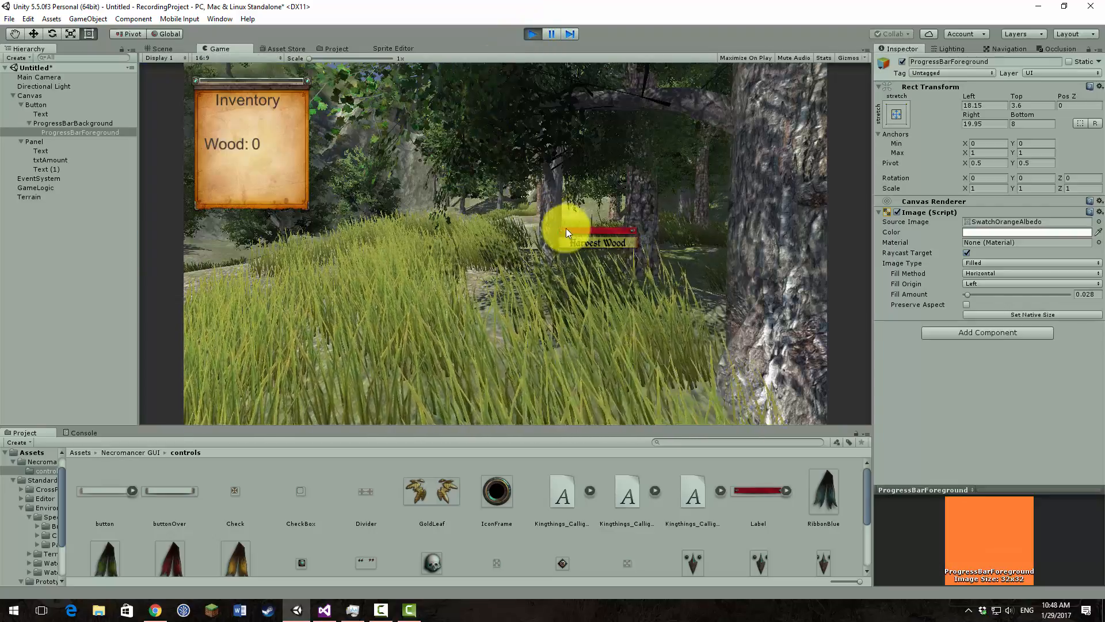
click(582, 241)
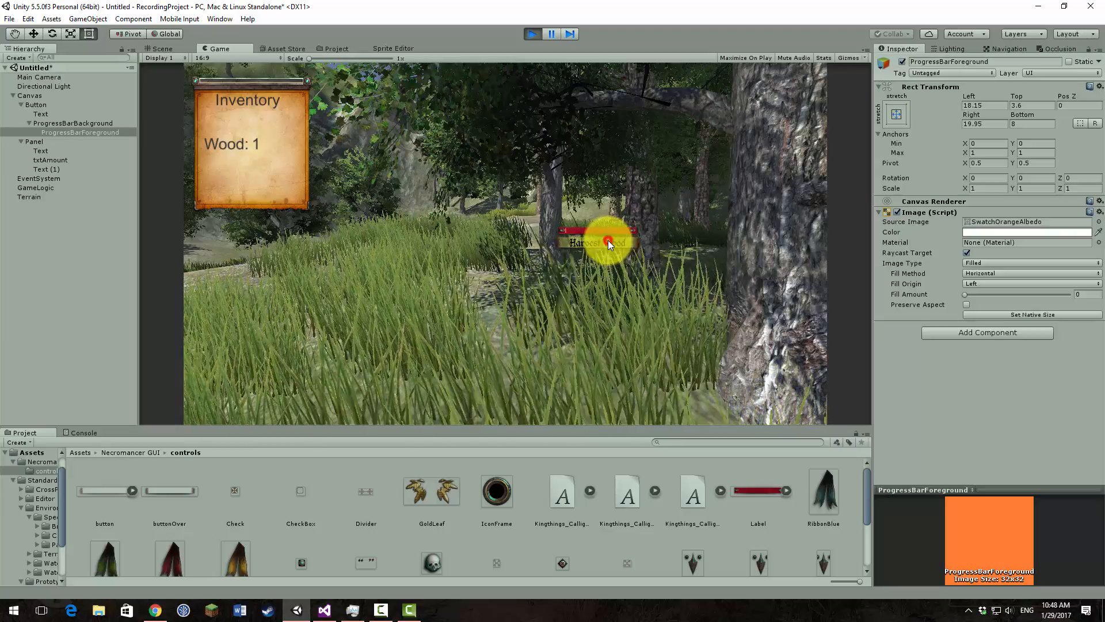
click(608, 240)
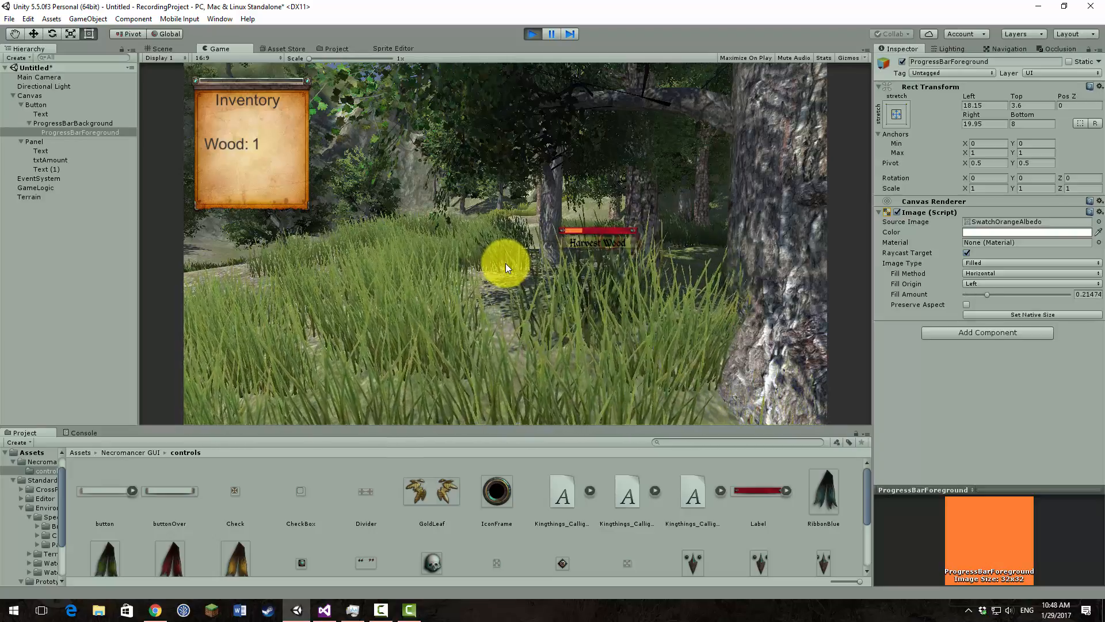
click(599, 239)
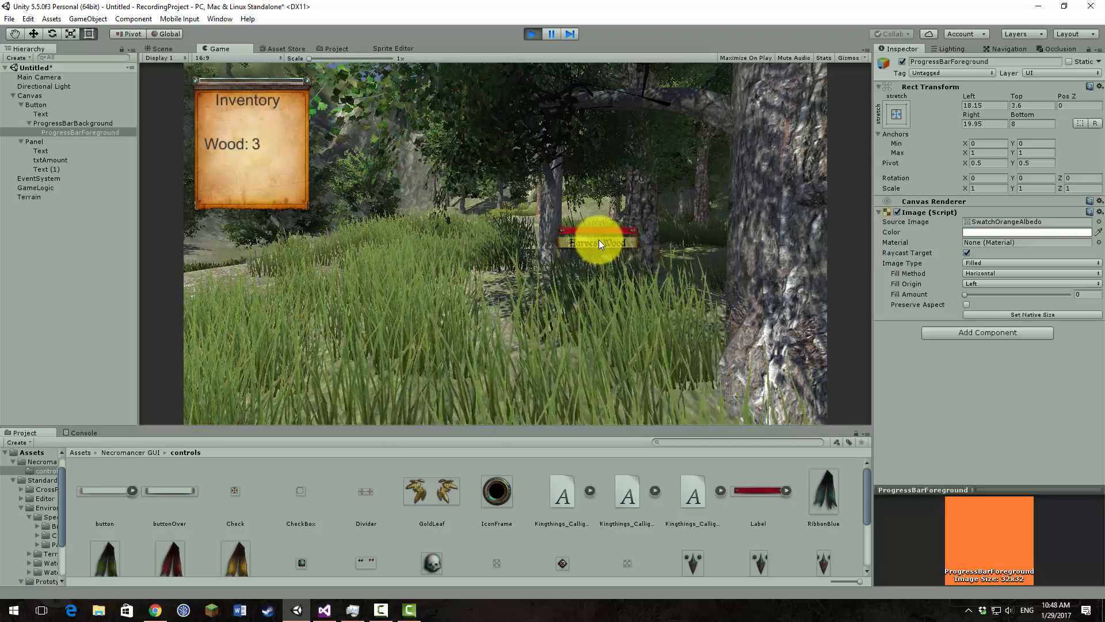
click(599, 240)
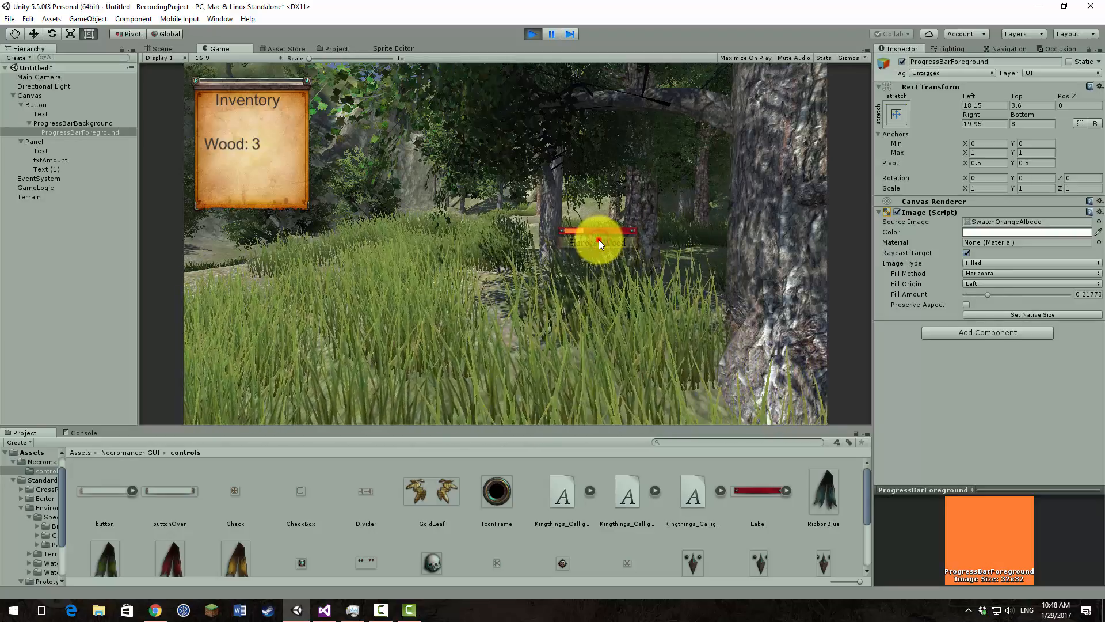